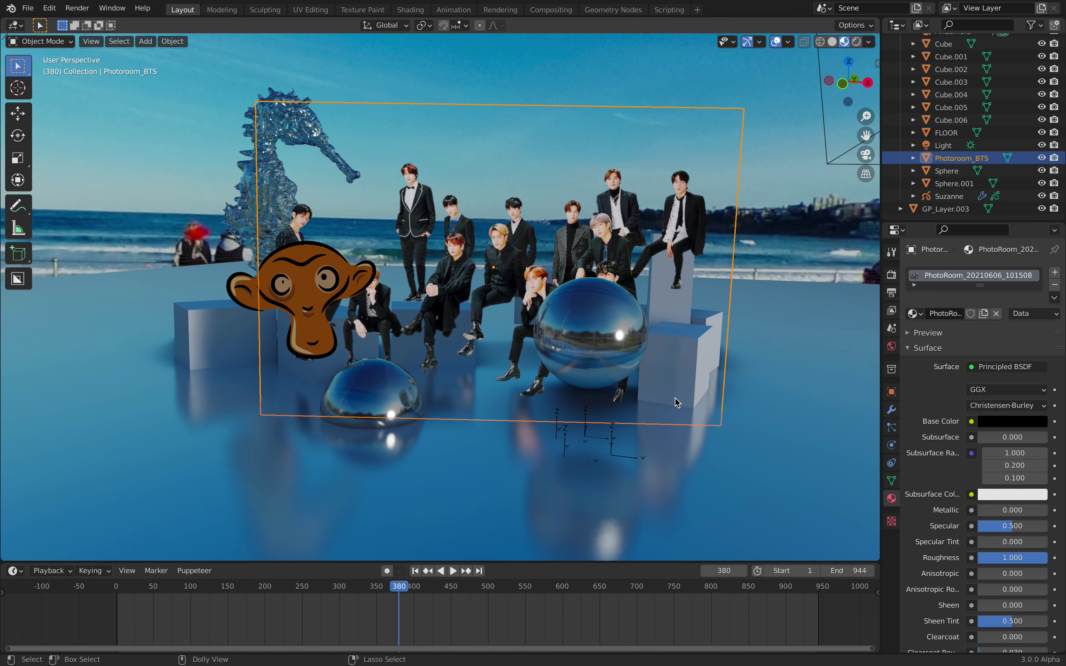
Step: Examine the composited beach scene from several viewing angles and through the scene camera
{"action": "mouse_move", "coordinate": [672, 400]}
{"action": "middle_mouse_down"}
{"action": "mouse_move", "coordinate": [704, 409]}
{"action": "mouse_move", "coordinate": [651, 398]}
{"action": "middle_mouse_up"}
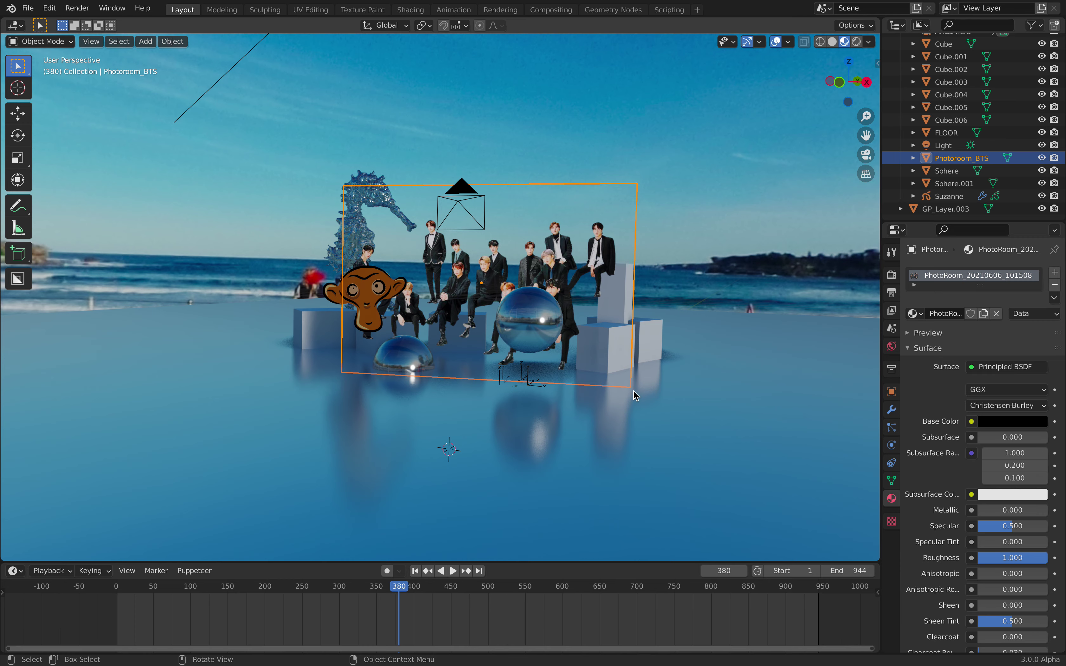
{"action": "mouse_move", "coordinate": [619, 388]}
{"action": "middle_mouse_down"}
{"action": "mouse_move", "coordinate": [599, 391]}
{"action": "mouse_move", "coordinate": [664, 387]}
{"action": "mouse_move", "coordinate": [636, 381]}
{"action": "middle_mouse_up"}
{"action": "scroll", "coordinate": [662, 385], "scroll_direction": "up", "scroll_amount": 3}
{"action": "scroll", "coordinate": [660, 383], "scroll_direction": "up", "scroll_amount": 1}
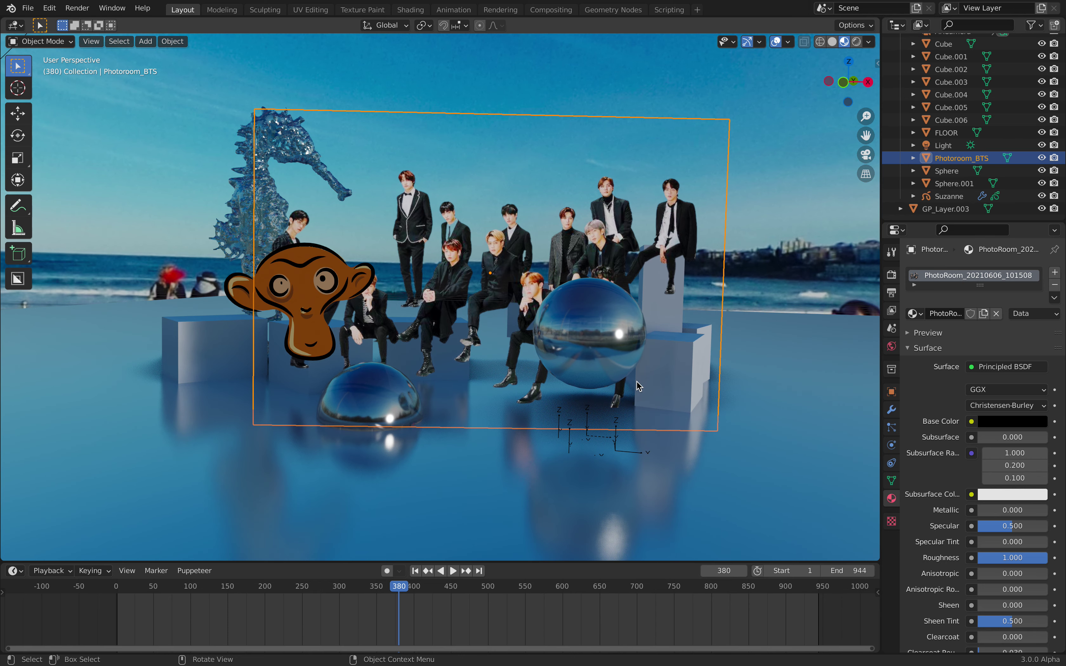
{"action": "scroll", "coordinate": [636, 383], "scroll_direction": "down", "scroll_amount": 2}
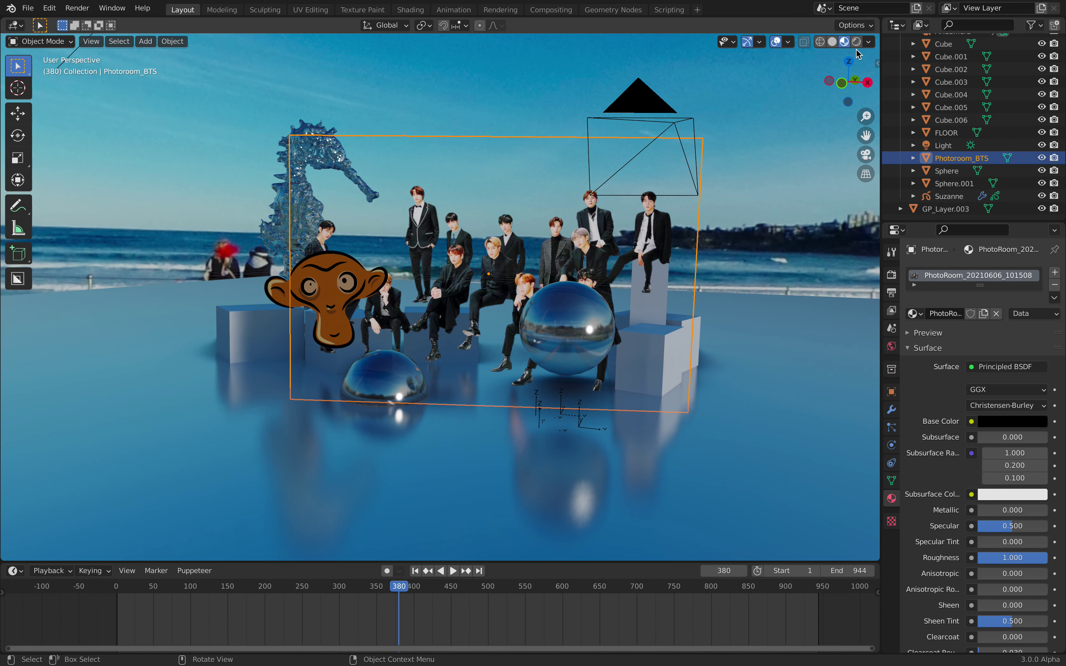
{"action": "left_click", "coordinate": [866, 154]}
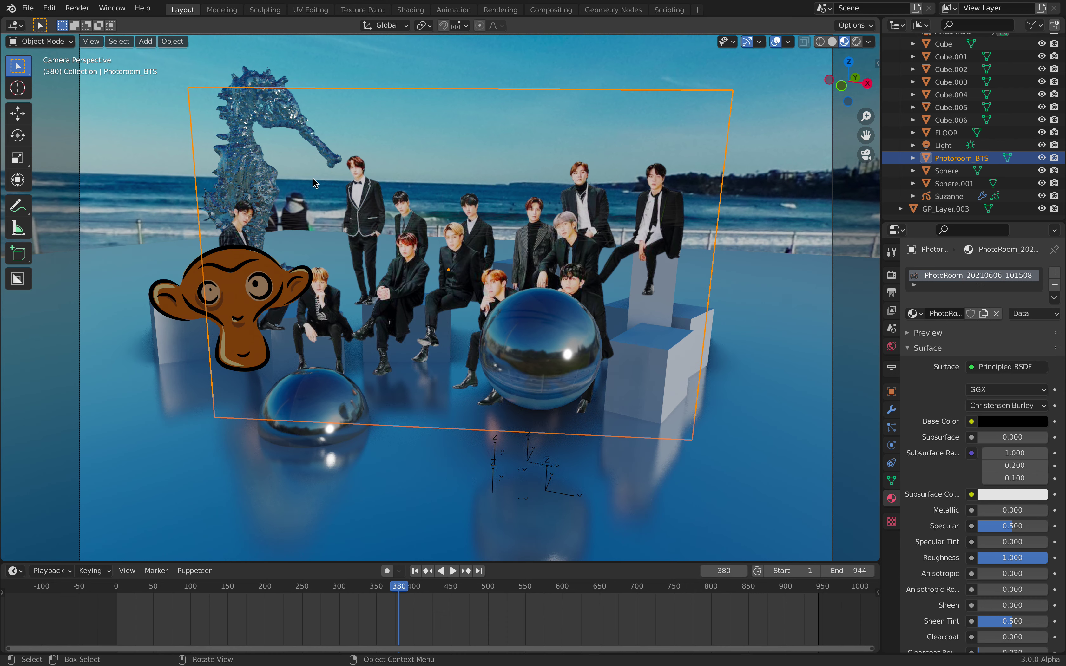
Step: Inspect the individual scene elements in turn: Suzanne, Cube.004, the Photoroom_BTS plane and the seahorse GP_Layer.003
{"action": "left_click", "coordinate": [271, 303]}
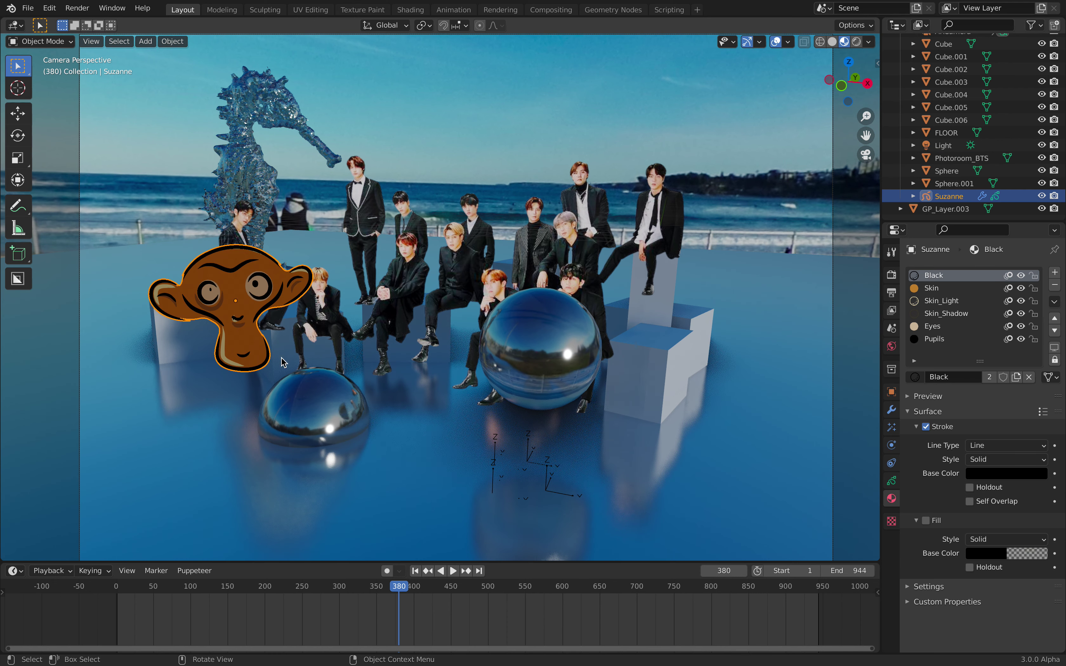
{"action": "left_click", "coordinate": [186, 345]}
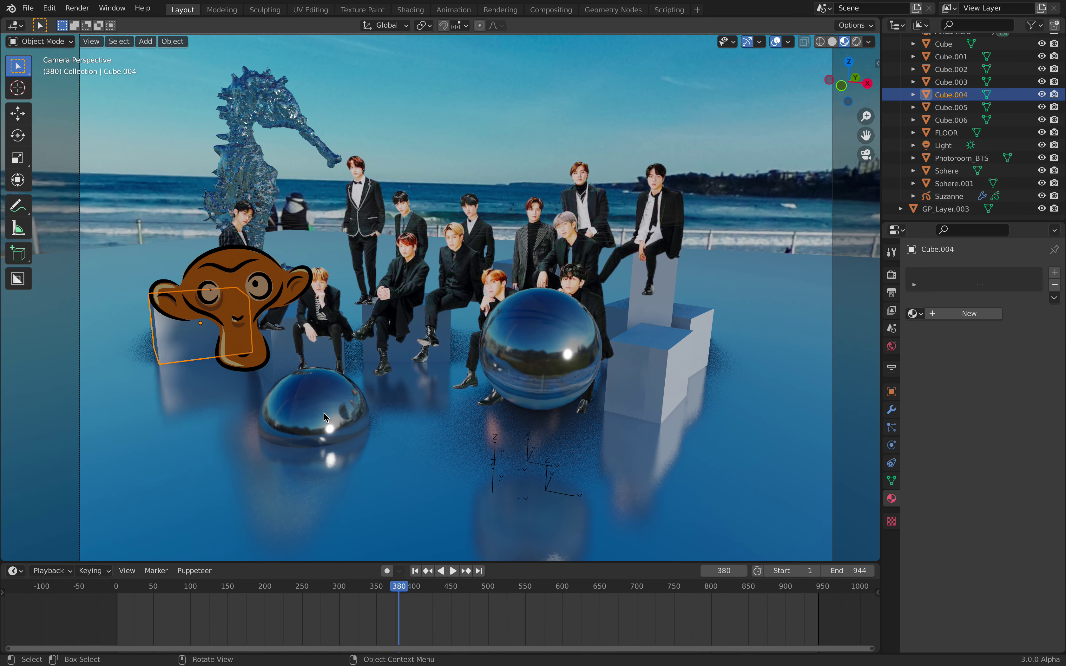
{"action": "left_click", "coordinate": [519, 361]}
{"action": "left_click", "coordinate": [520, 362]}
{"action": "left_click", "coordinate": [520, 249]}
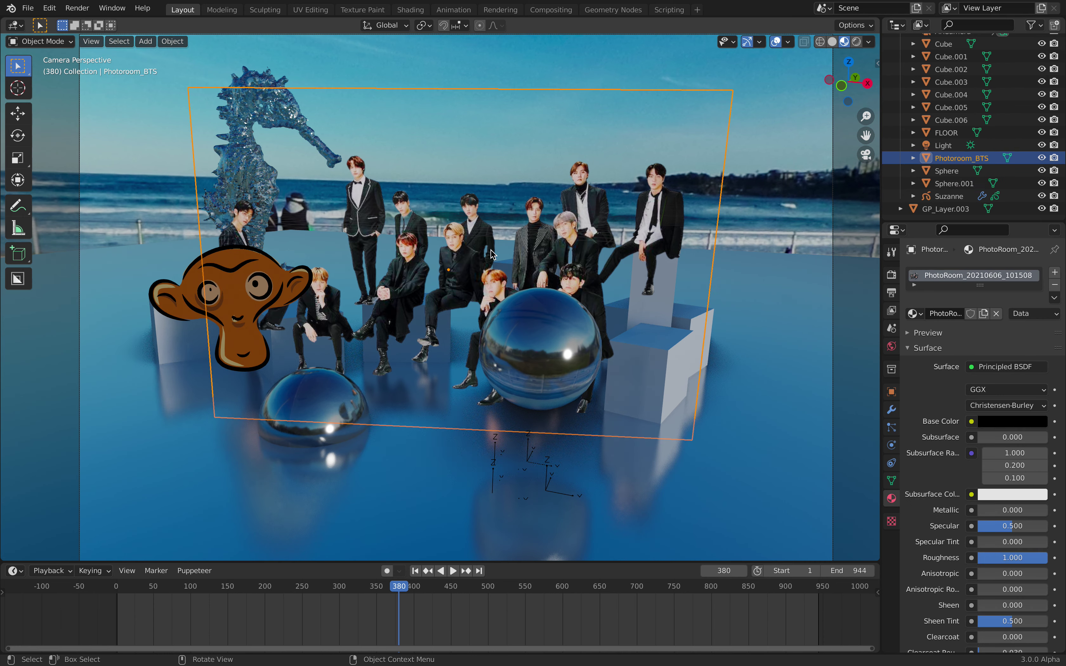
{"action": "left_click", "coordinate": [269, 120]}
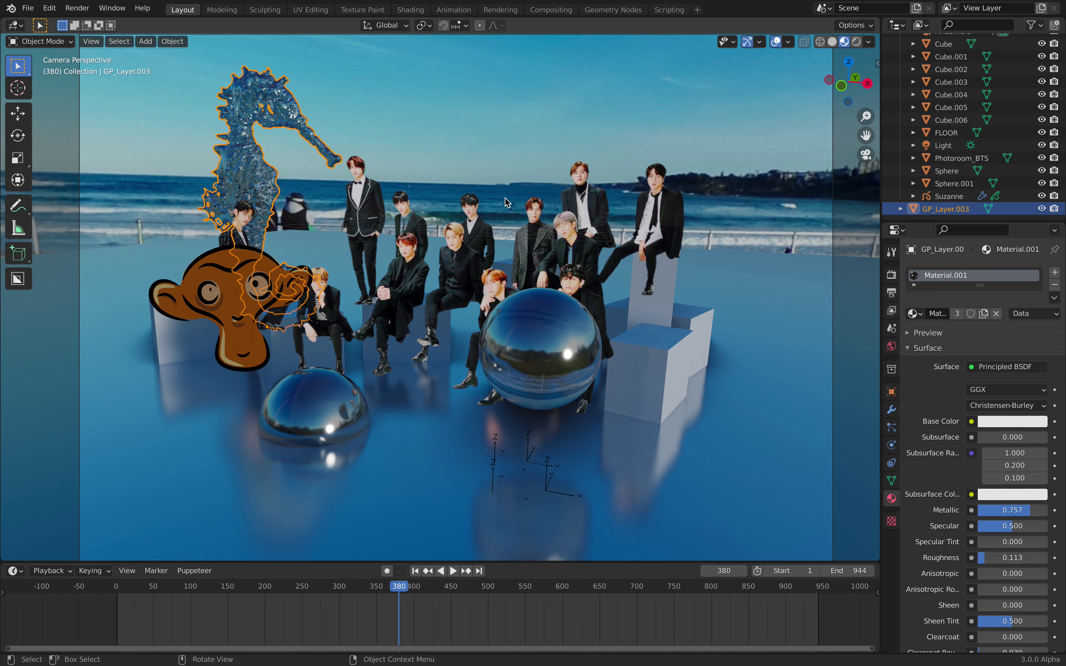
{"action": "left_click", "coordinate": [865, 155]}
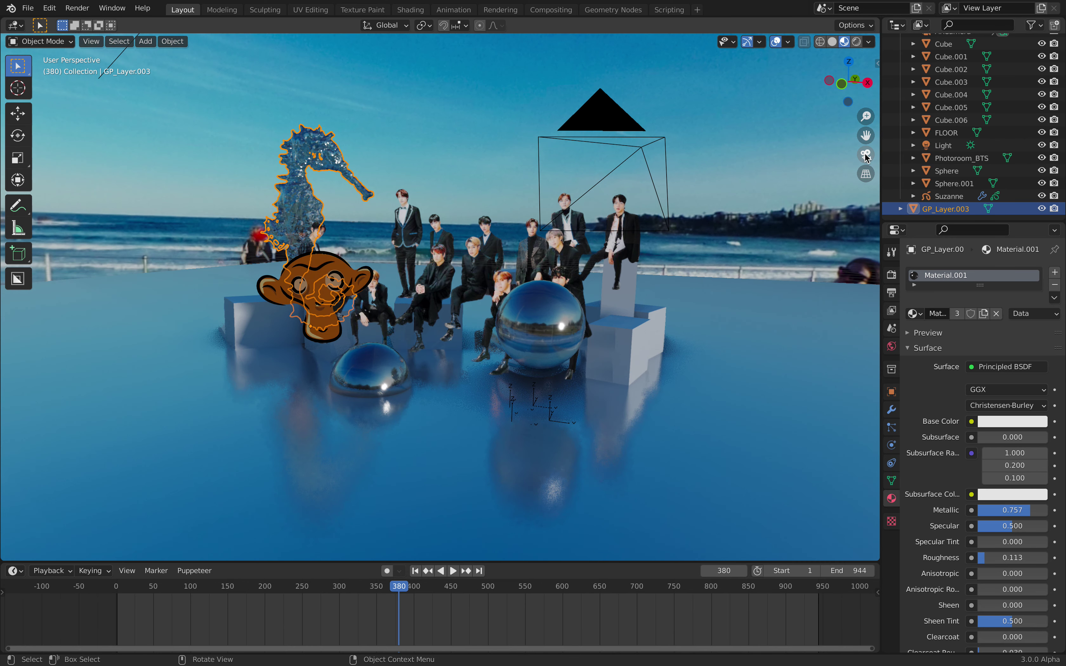
{"action": "left_click", "coordinate": [865, 154]}
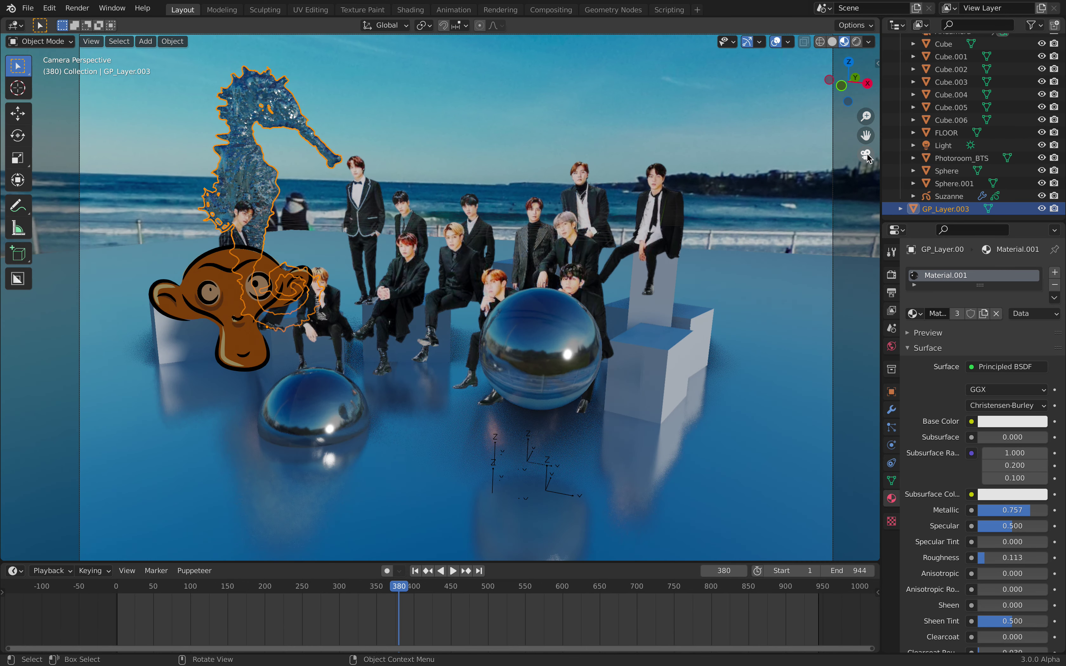
Step: Preview the camera view in rendered shading and check the composite at frames 604 and 731
{"action": "left_click", "coordinate": [855, 43]}
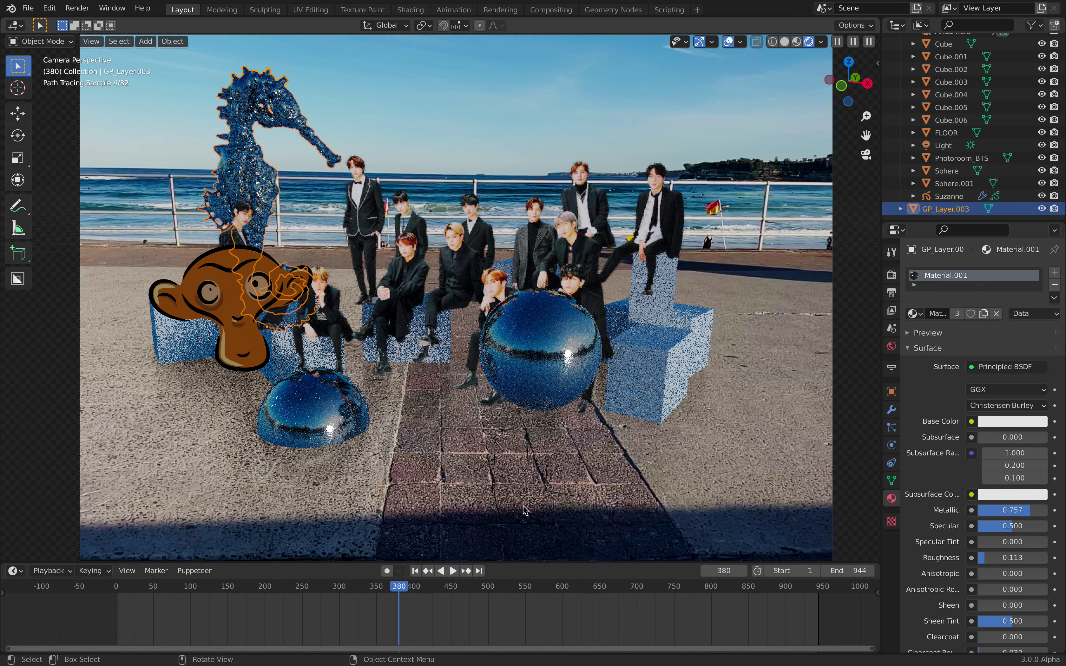
{"action": "left_click", "coordinate": [565, 591]}
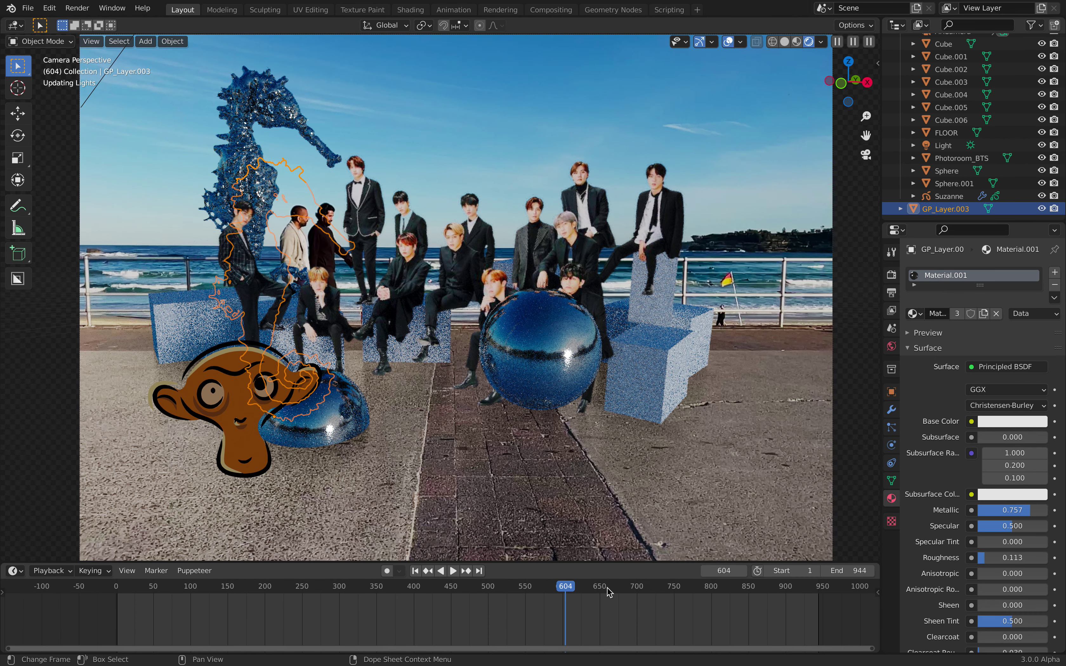
{"action": "left_click", "coordinate": [659, 591]}
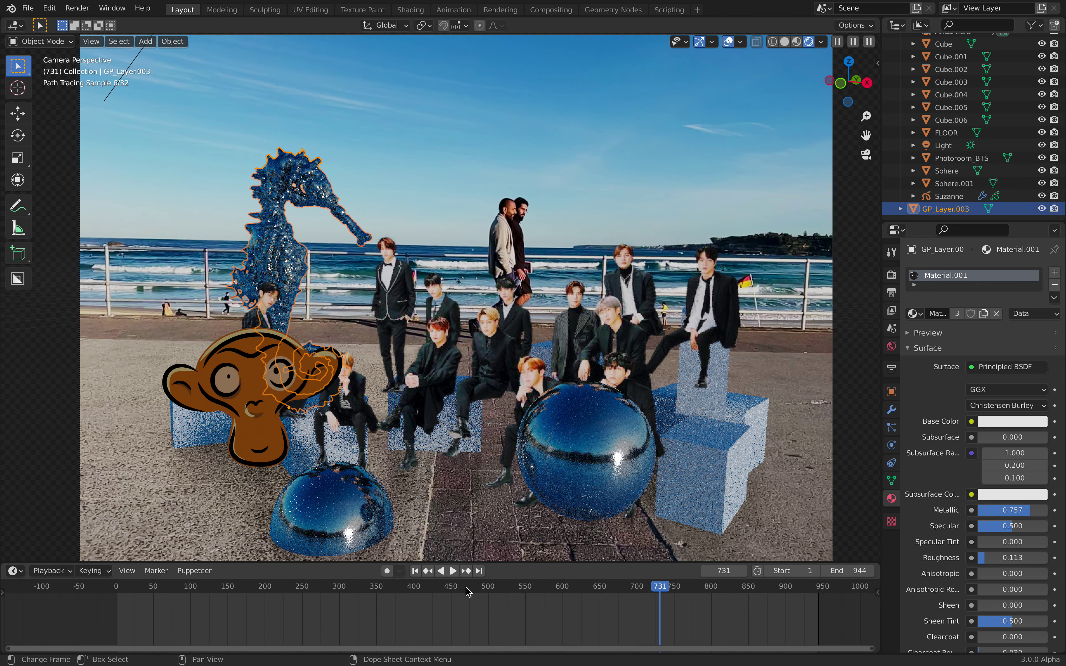
Step: Try scaling the Photoroom_BTS plane, rotating it about the global X axis and moving it within the shot
{"action": "left_click", "coordinate": [707, 298]}
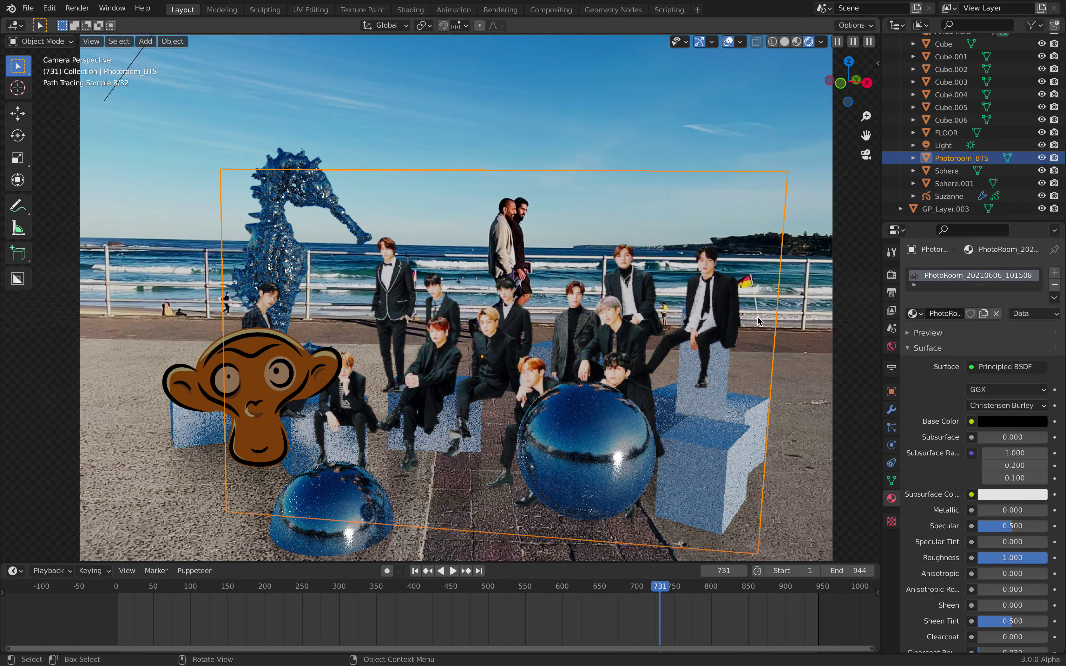
{"action": "key", "text": "s"}
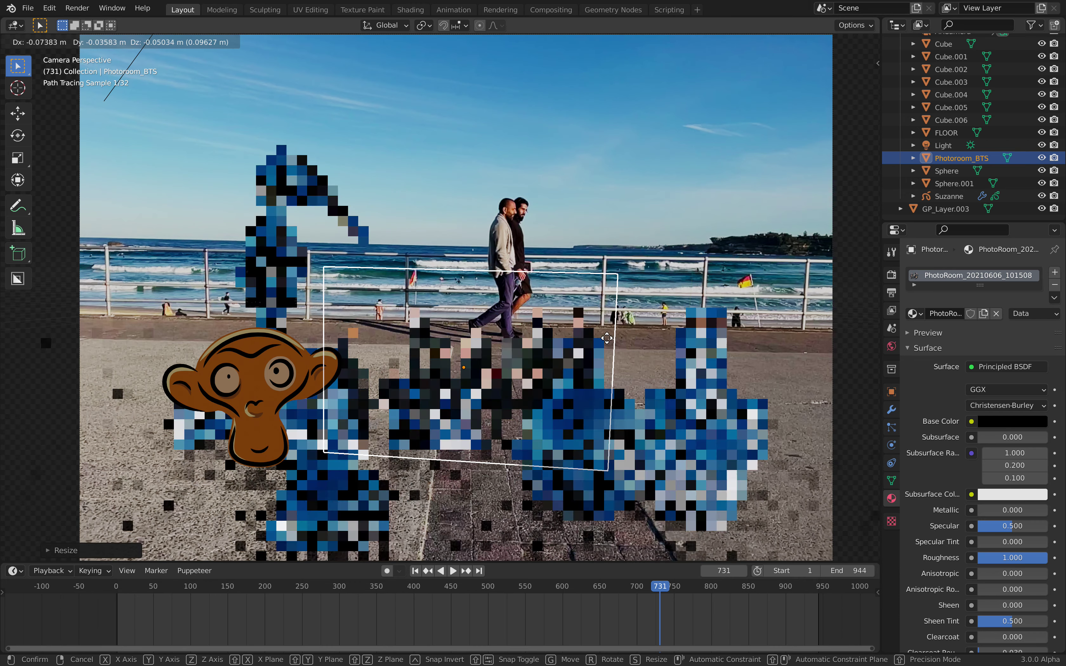
{"action": "left_click", "coordinate": [639, 274]}
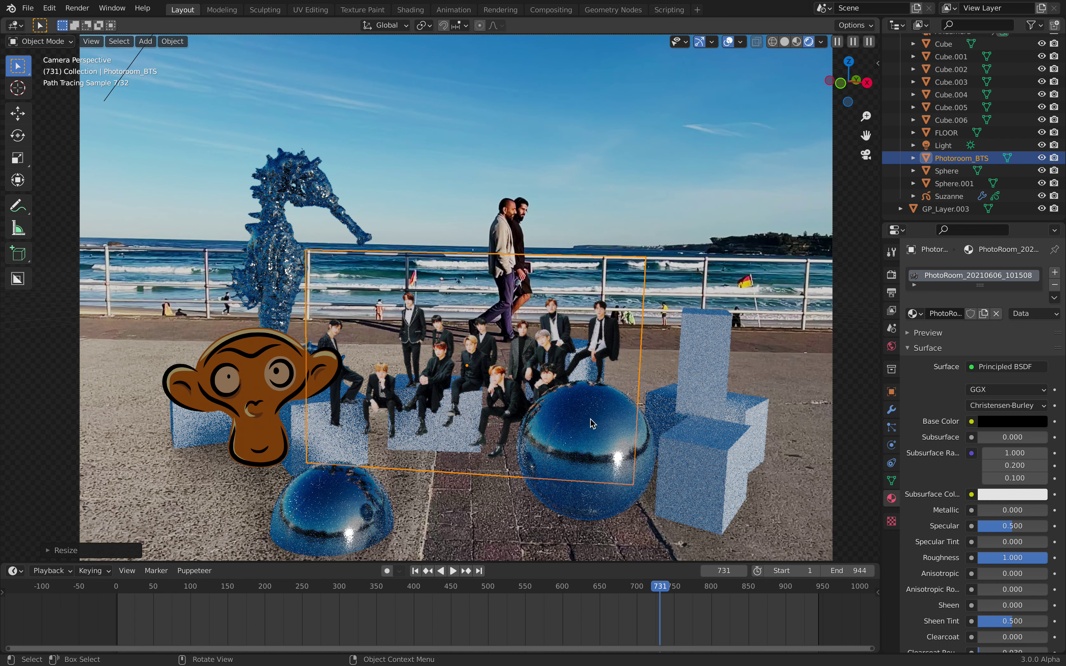
{"action": "key", "text": "r"}
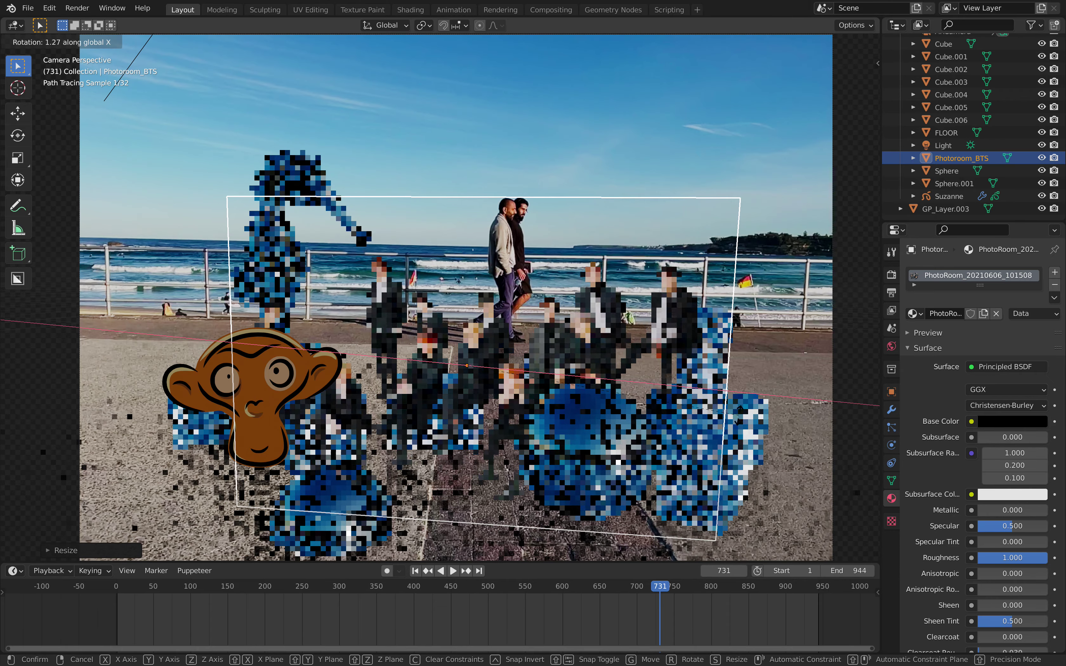
{"action": "left_click", "coordinate": [672, 380]}
{"action": "key", "text": "g"}
{"action": "left_click", "coordinate": [674, 382]}
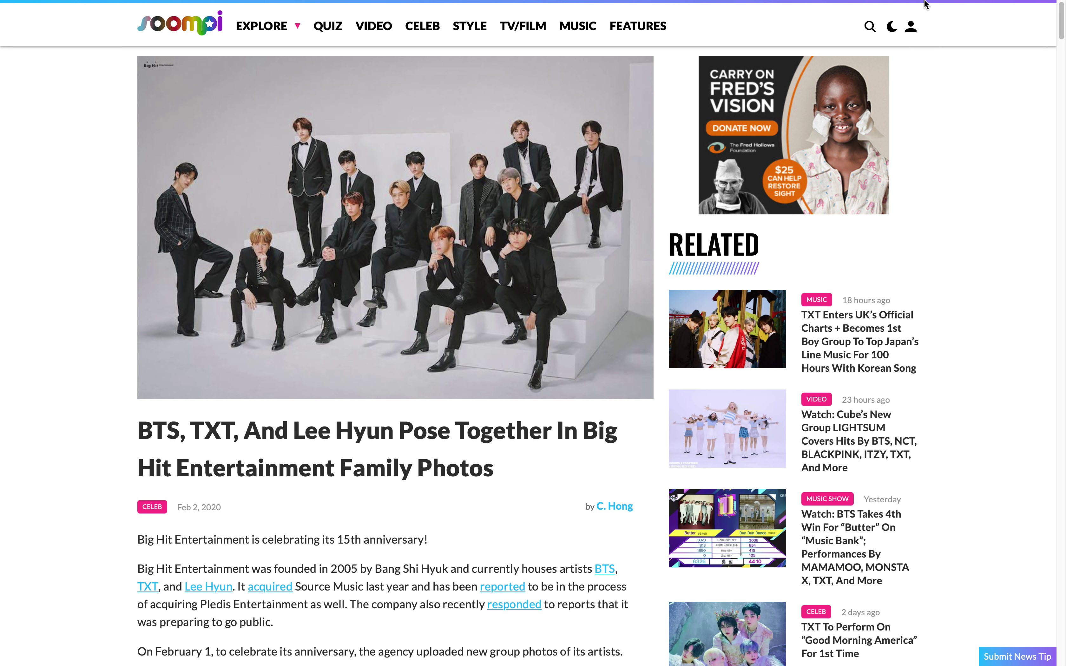
Step: Switch to the browser and look at the Soompi and Sportskeeda articles with the BTS group photos
{"action": "mouse_move", "coordinate": [929, 1]}
{"action": "left_click", "coordinate": [1051, 59]}
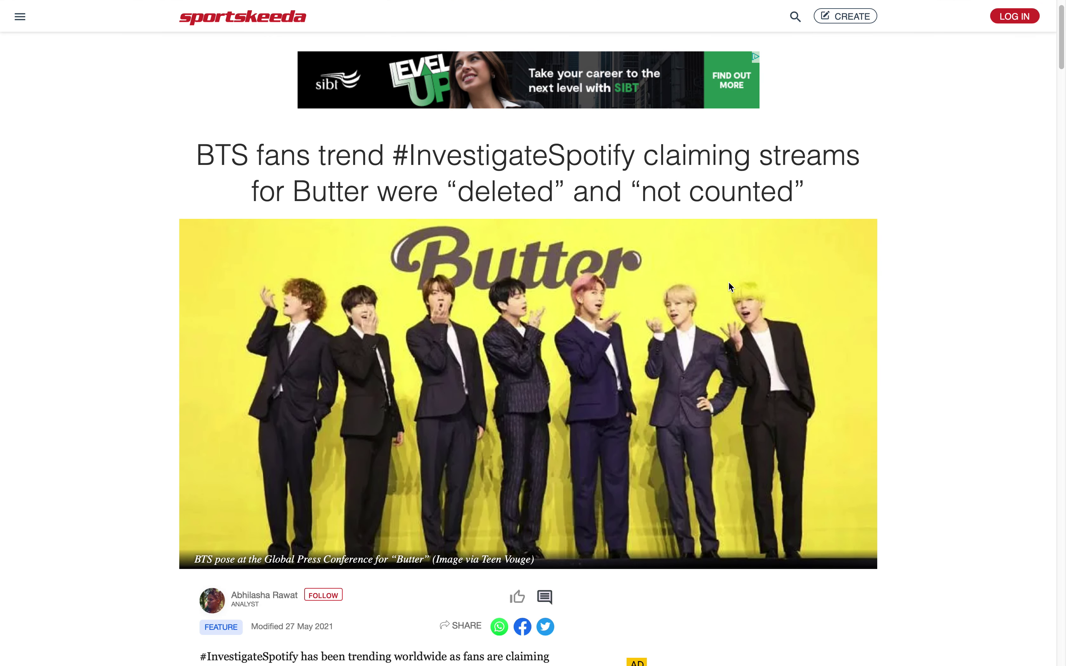
{"action": "scroll", "coordinate": [748, 351], "scroll_direction": "down", "scroll_amount": 3}
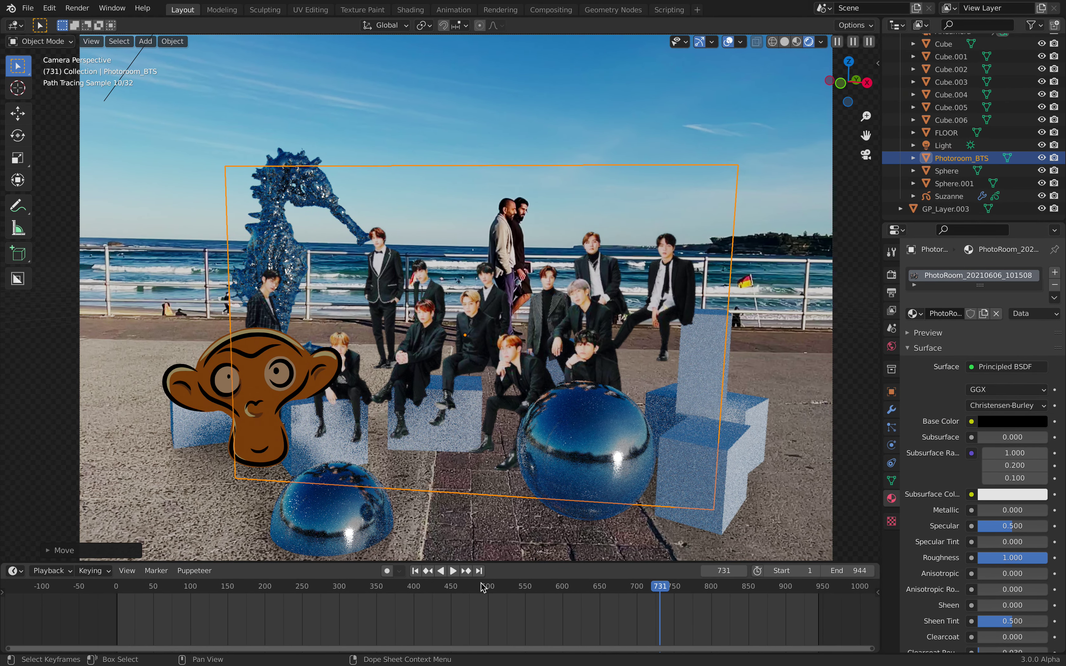
Step: Back in Blender, check the composite at frames 453 and 558 and survey the setup in solid shading from outside the camera
{"action": "left_click", "coordinate": [481, 588]}
{"action": "left_click", "coordinate": [454, 590]}
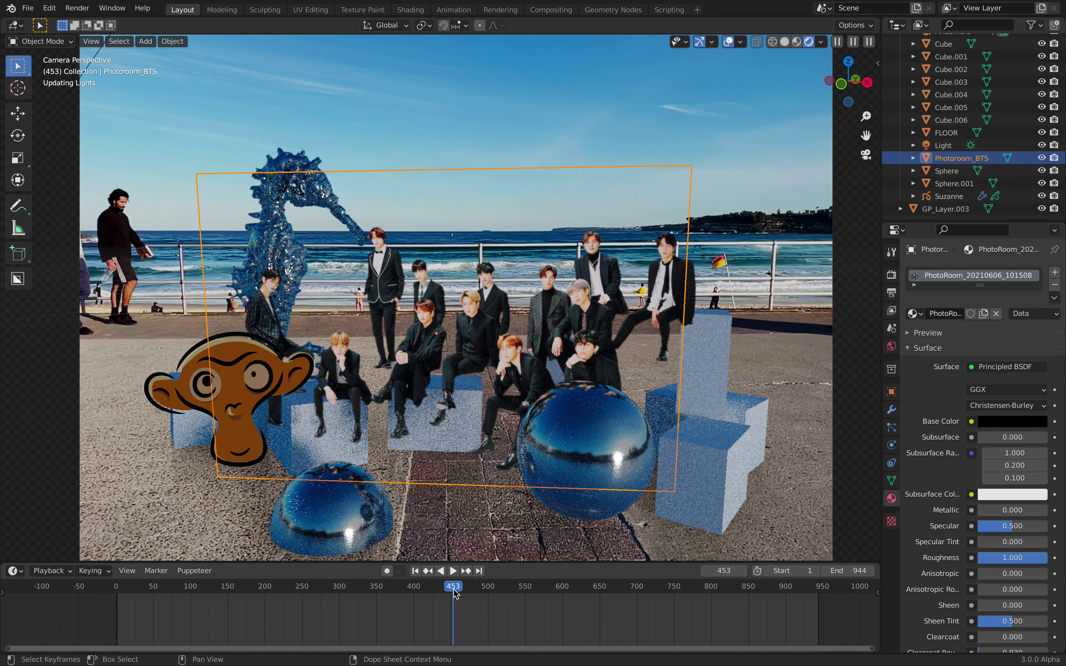
{"action": "left_click", "coordinate": [530, 589]}
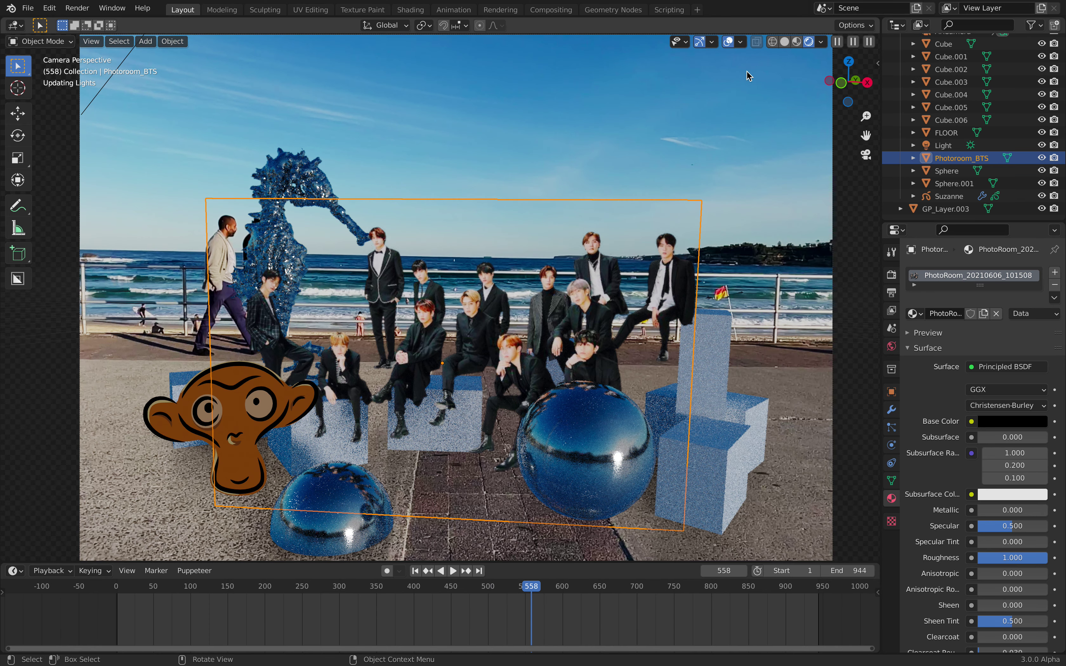
{"action": "left_click", "coordinate": [785, 41]}
{"action": "scroll", "coordinate": [577, 240], "scroll_direction": "down", "scroll_amount": 3}
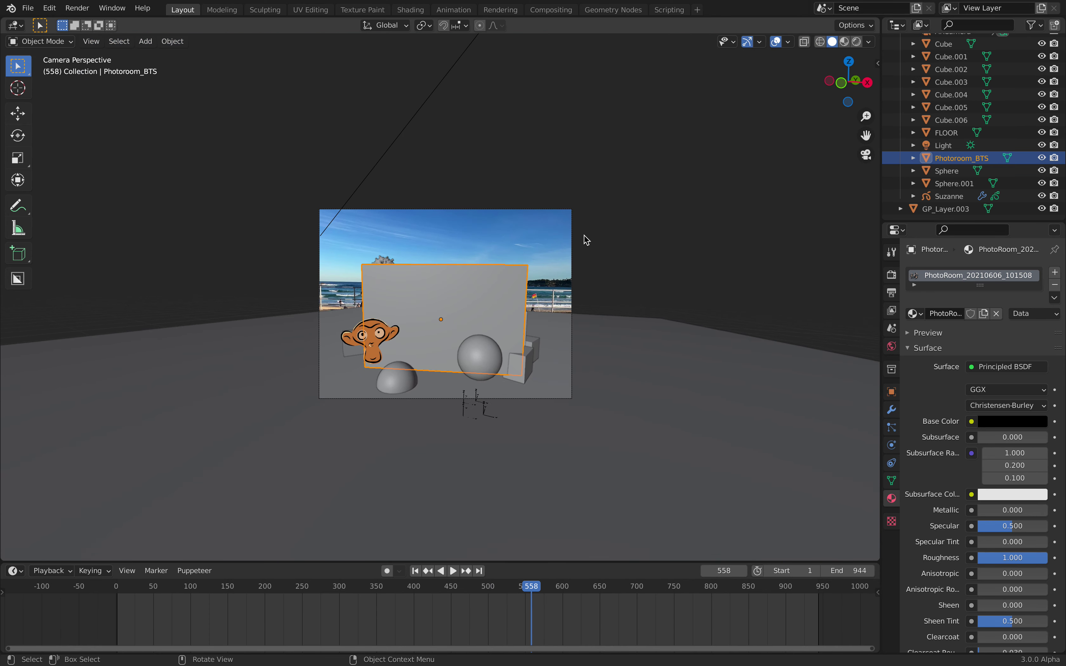
{"action": "mouse_move", "coordinate": [577, 240]}
{"action": "middle_mouse_down"}
{"action": "mouse_move", "coordinate": [461, 276]}
{"action": "mouse_move", "coordinate": [386, 245]}
{"action": "mouse_move", "coordinate": [590, 208]}
{"action": "mouse_move", "coordinate": [563, 246]}
{"action": "mouse_move", "coordinate": [542, 233]}
{"action": "middle_mouse_up"}
{"action": "scroll", "coordinate": [462, 277], "scroll_direction": "down", "scroll_amount": 5}
Step: Start a new default scene without saving the changes to bythesea_002.blend
{"action": "left_click", "coordinate": [28, 8]}
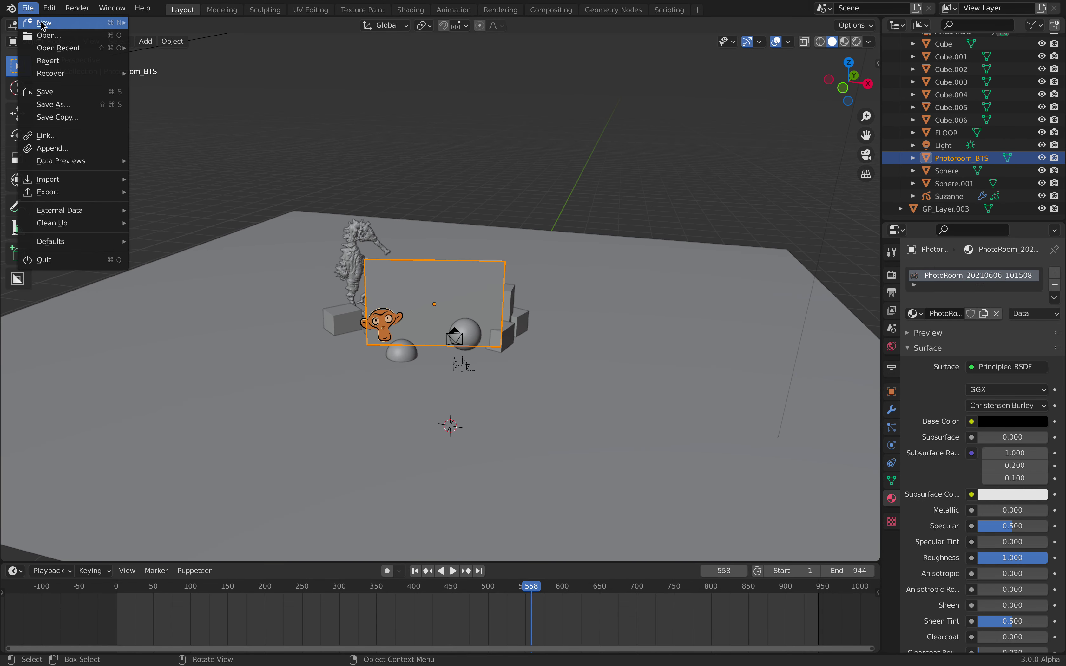
{"action": "mouse_move", "coordinate": [88, 23]}
{"action": "left_click", "coordinate": [160, 22]}
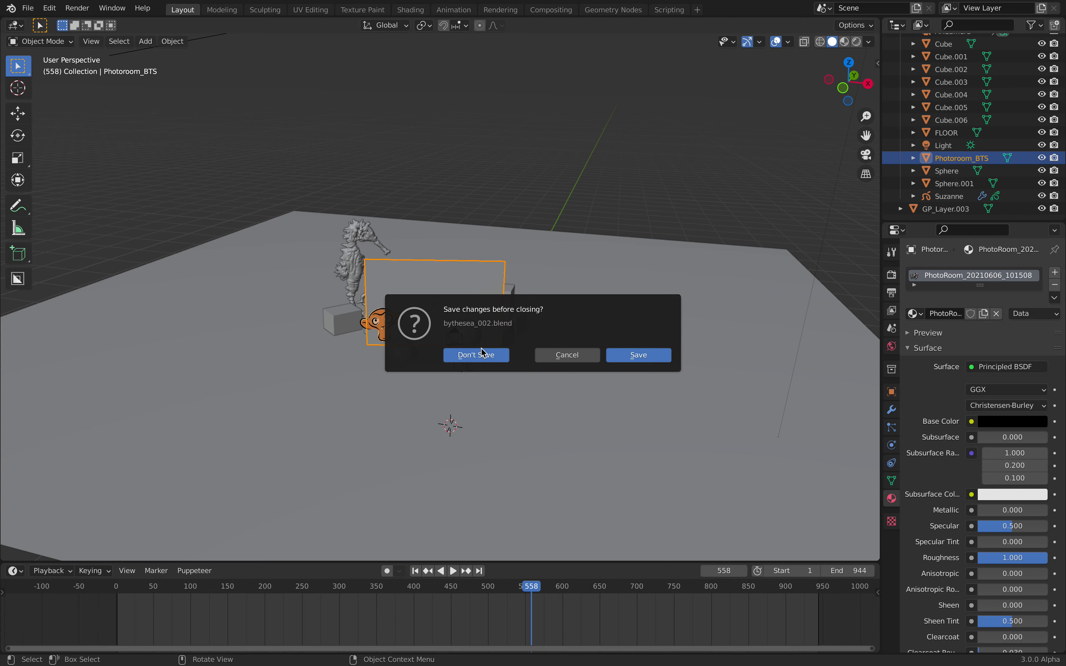
{"action": "left_click", "coordinate": [477, 354]}
Step: Switch to the Downloads folder in Finder and preview several moments of the beach video 2021_06_05_1541200860.mp4
{"action": "key", "text": "ctrl+Left"}
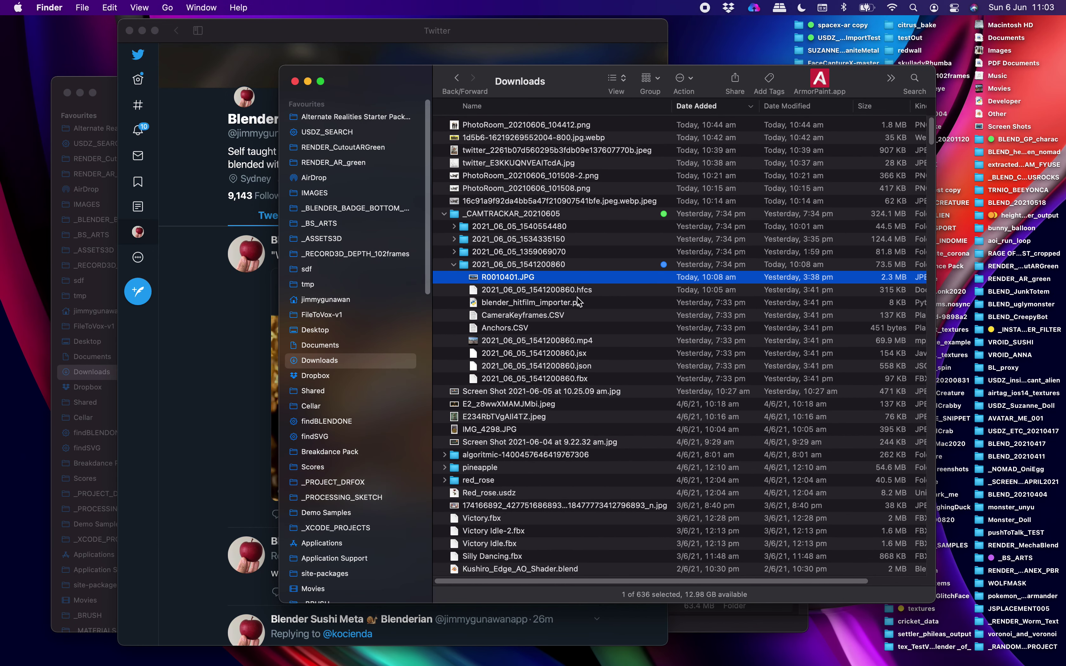
{"action": "left_click", "coordinate": [583, 342]}
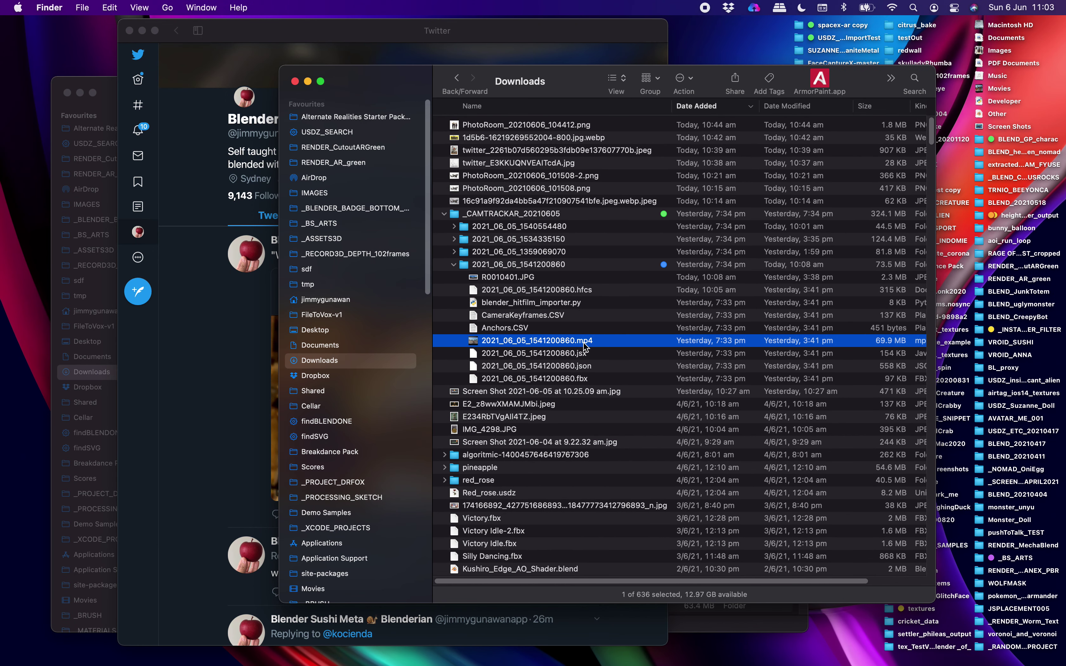
{"action": "key", "text": "space"}
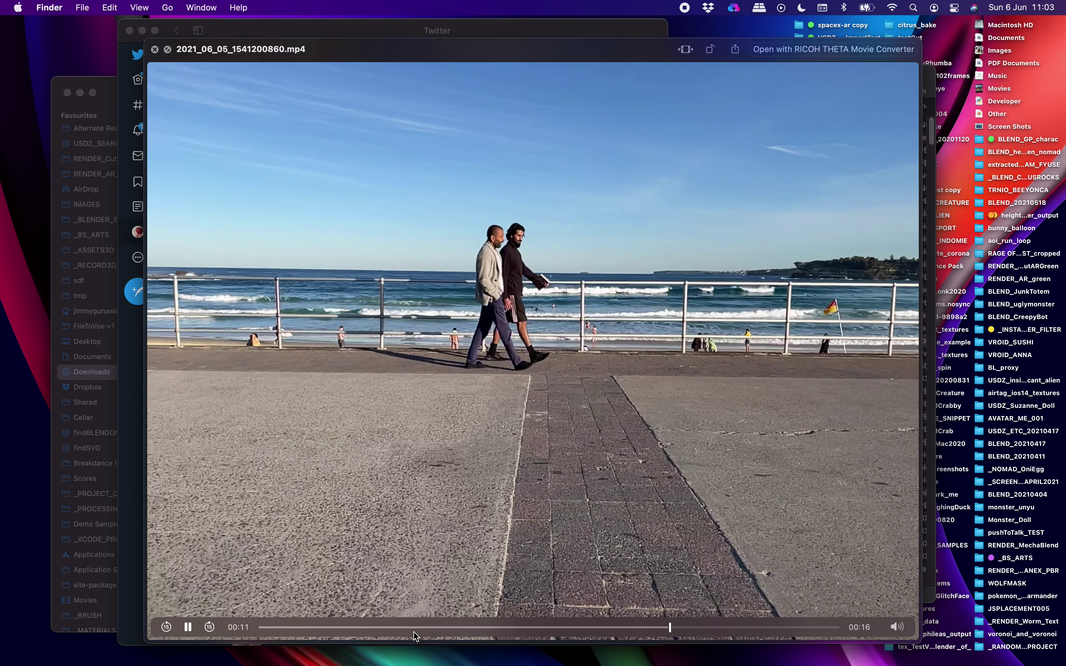
{"action": "left_click_drag", "start_coordinate": [792, 627], "coordinate": [428, 608]}
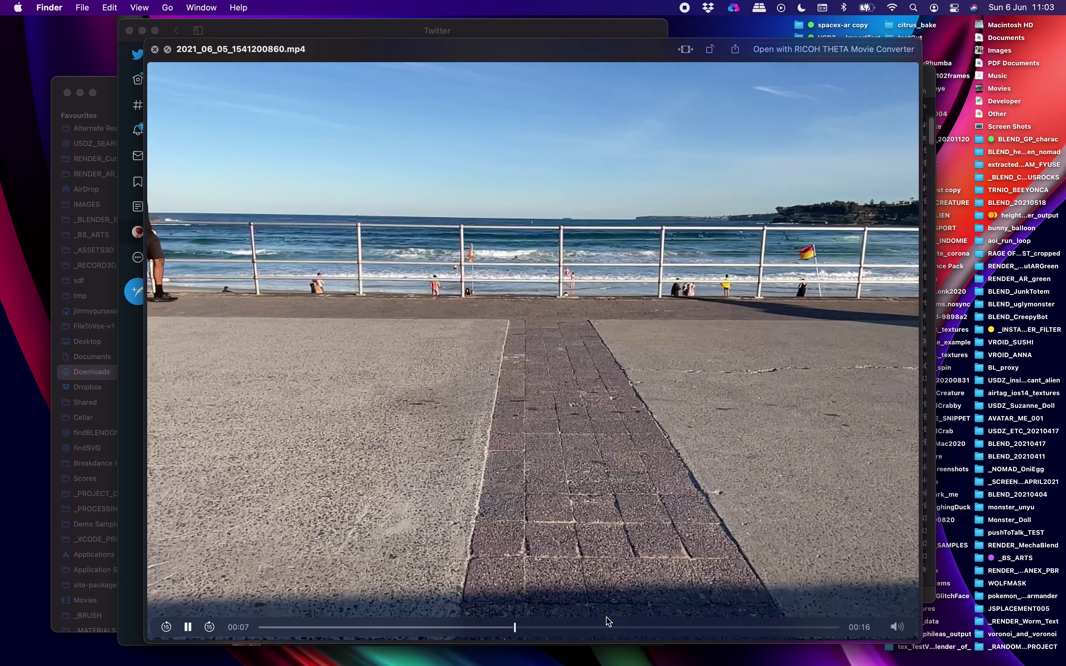
{"action": "left_click_drag", "start_coordinate": [624, 626], "coordinate": [456, 622]}
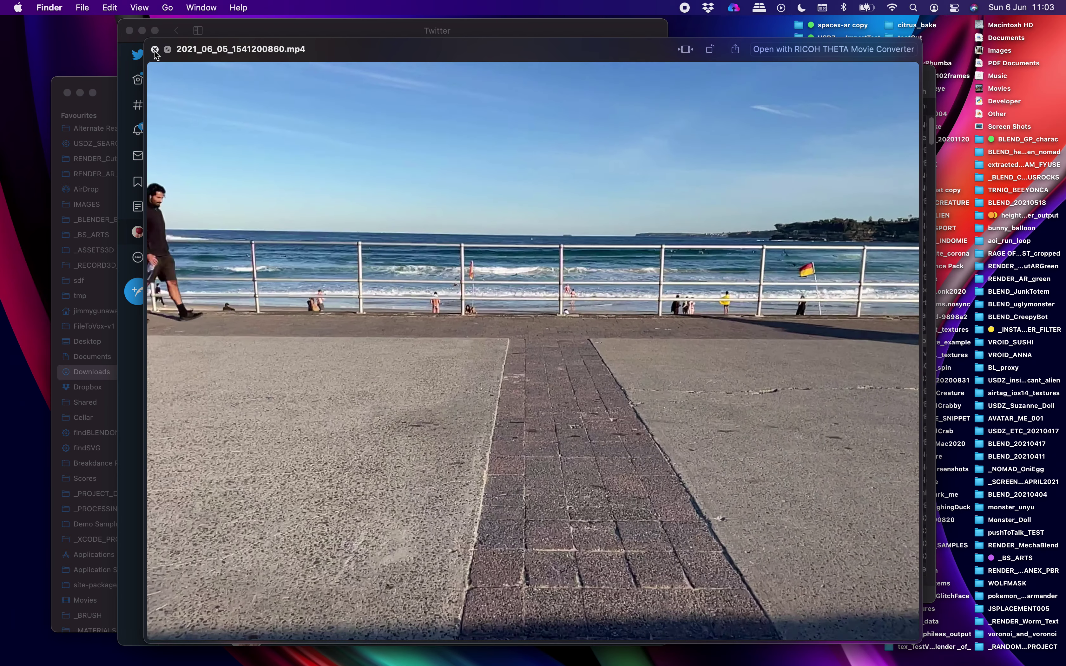
{"action": "left_click", "coordinate": [155, 49]}
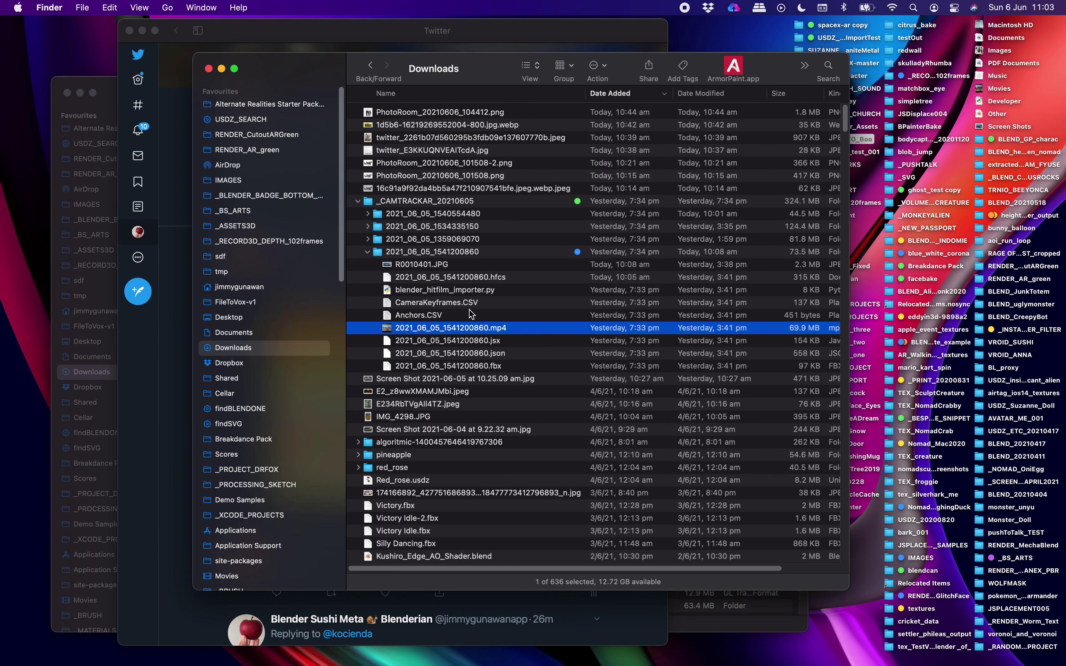
{"action": "left_click", "coordinate": [463, 280]}
{"action": "left_click", "coordinate": [468, 303]}
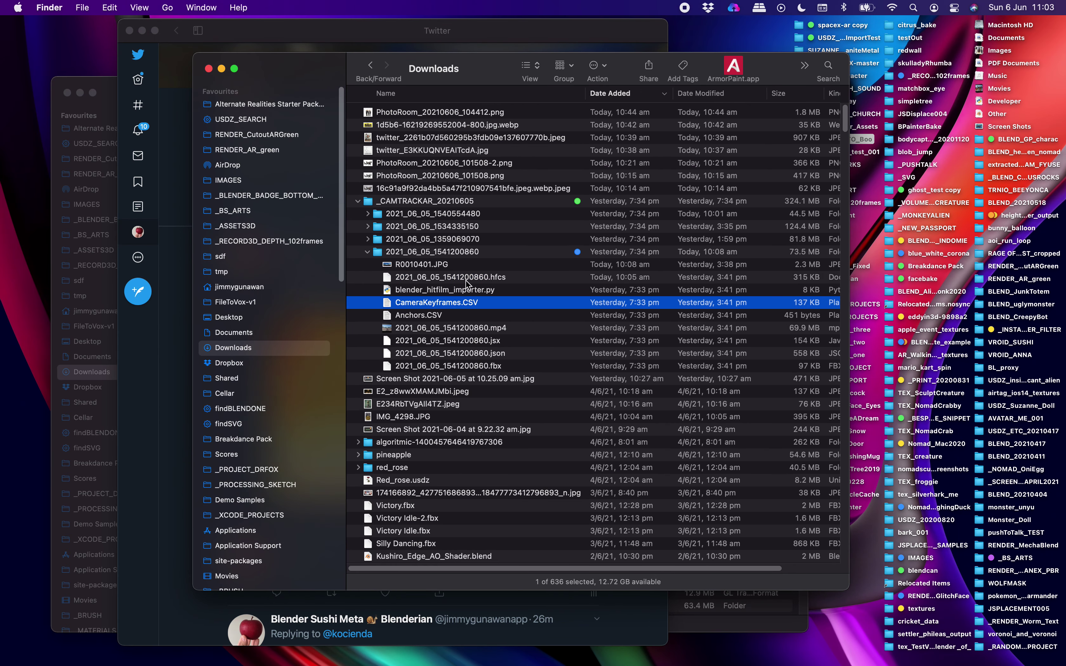
{"action": "left_click", "coordinate": [466, 289]}
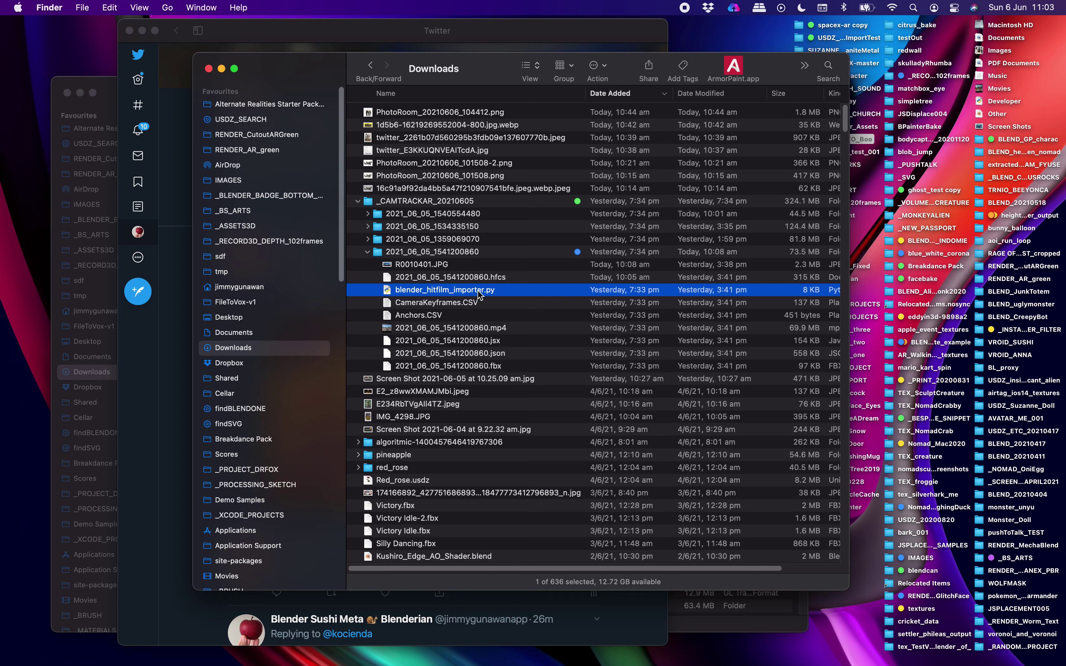
Step: Switch back to Blender and delete the default camera, cube and light from the new scene
{"action": "key", "text": "ctrl+Right"}
{"action": "key", "text": "a"}
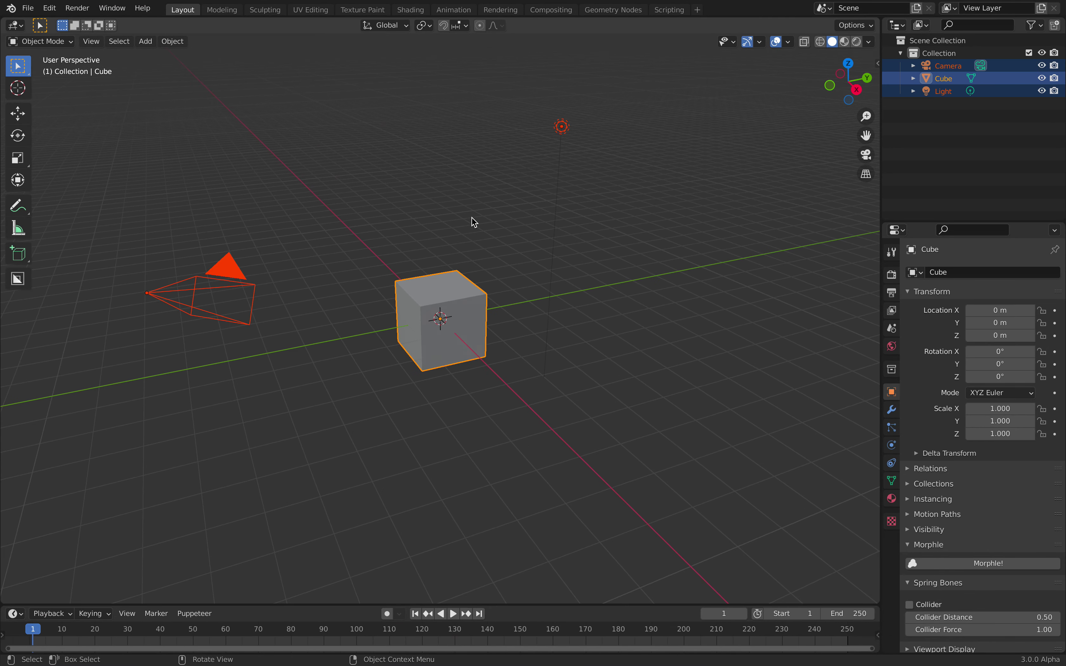
{"action": "key", "text": "x"}
{"action": "left_click", "coordinate": [473, 219]}
{"action": "middle_click_drag", "start_coordinate": [561, 256], "coordinate": [434, 239]}
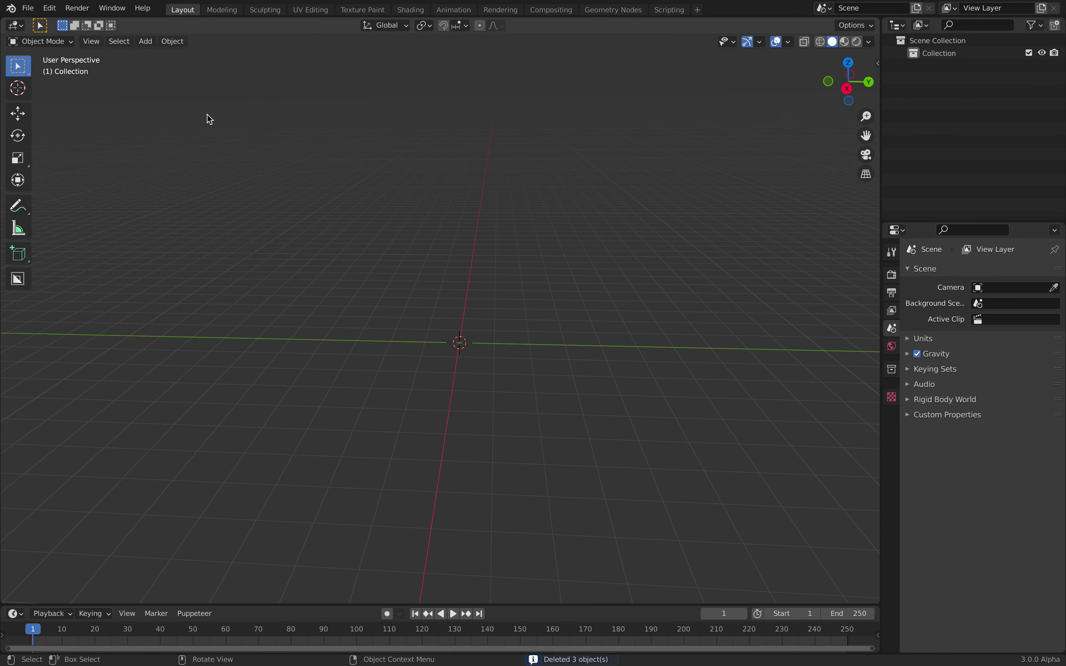
Step: Search the add-on preferences for "hitfi" and review the HitFilm AR App Composite importer entry
{"action": "left_click", "coordinate": [49, 9]}
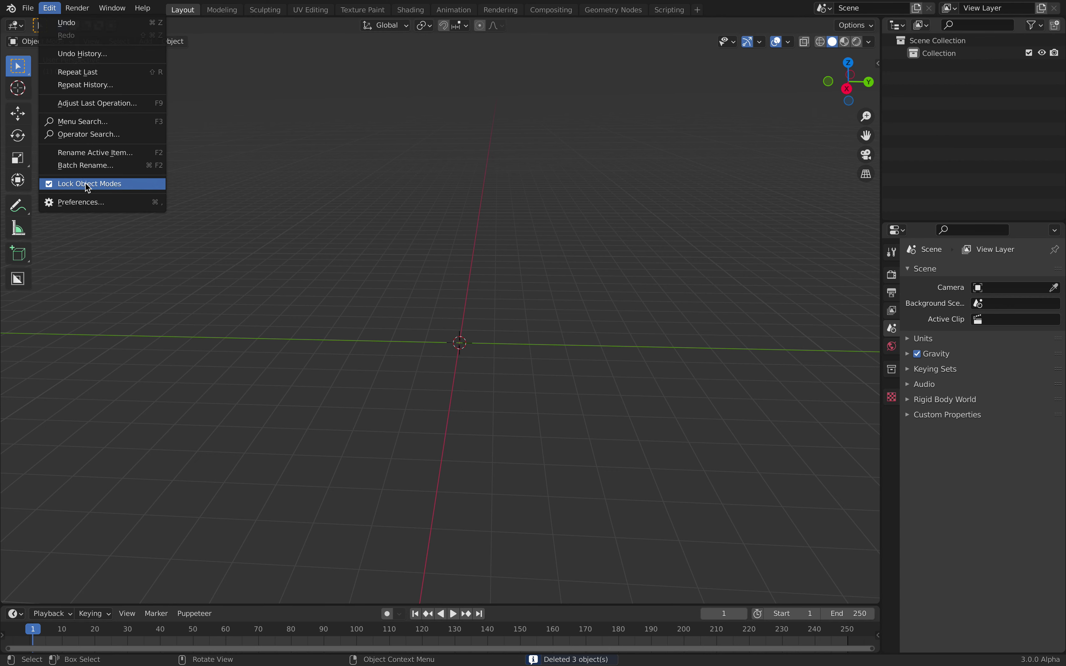
{"action": "left_click", "coordinate": [91, 203]}
{"action": "key", "text": "super+comma"}
{"action": "left_click", "coordinate": [362, 83]}
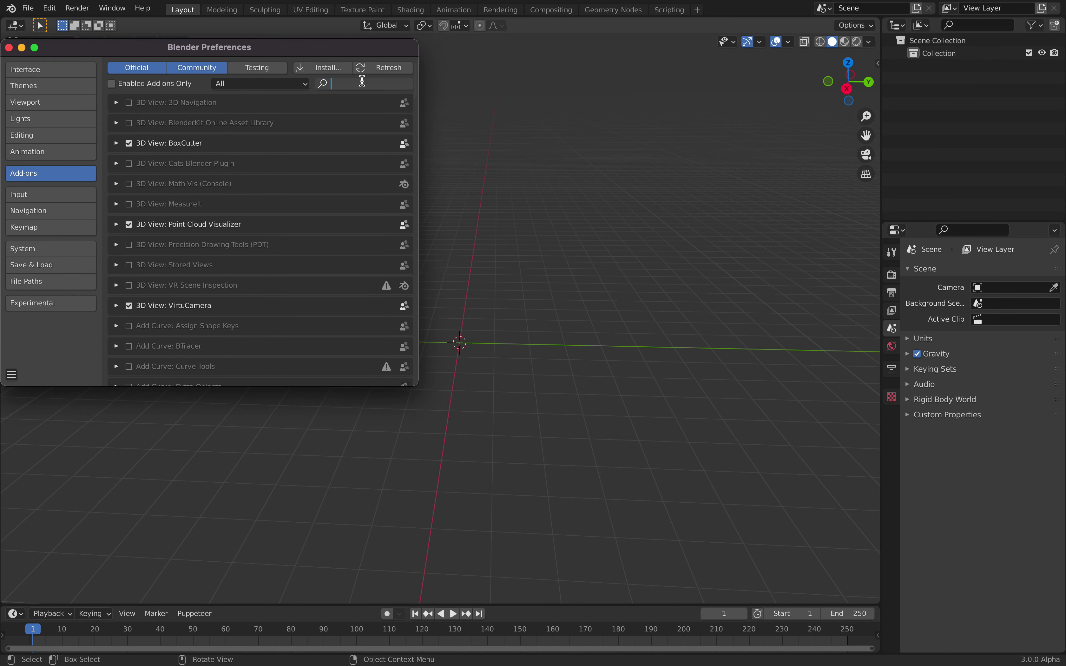
{"action": "type", "text": "hitfi"}
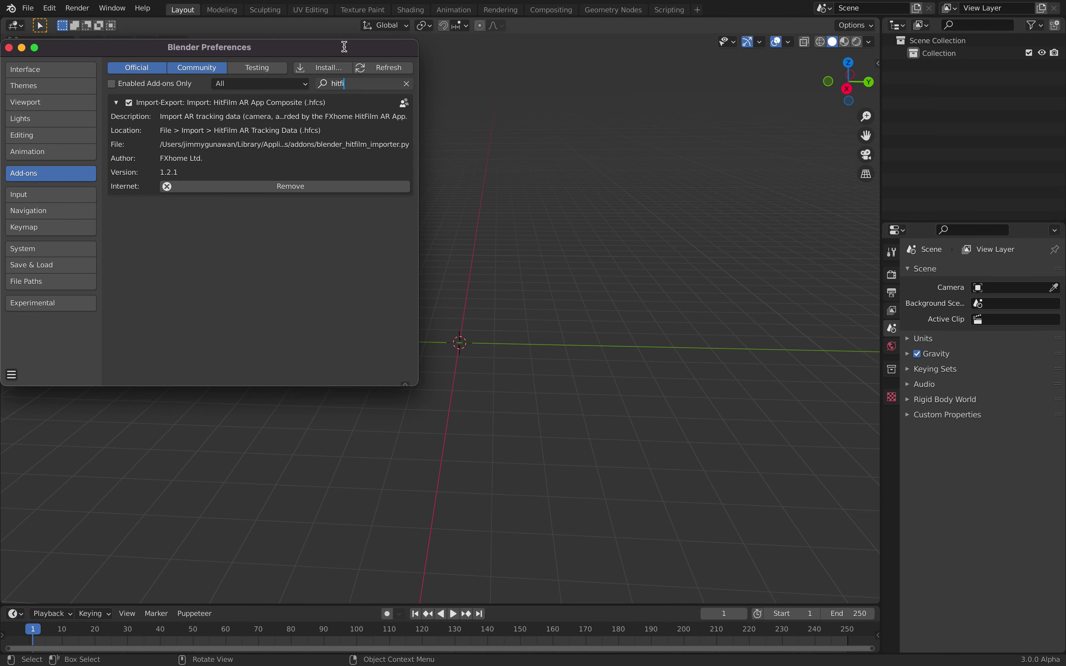
{"action": "left_click_drag", "start_coordinate": [344, 46], "coordinate": [498, 89]}
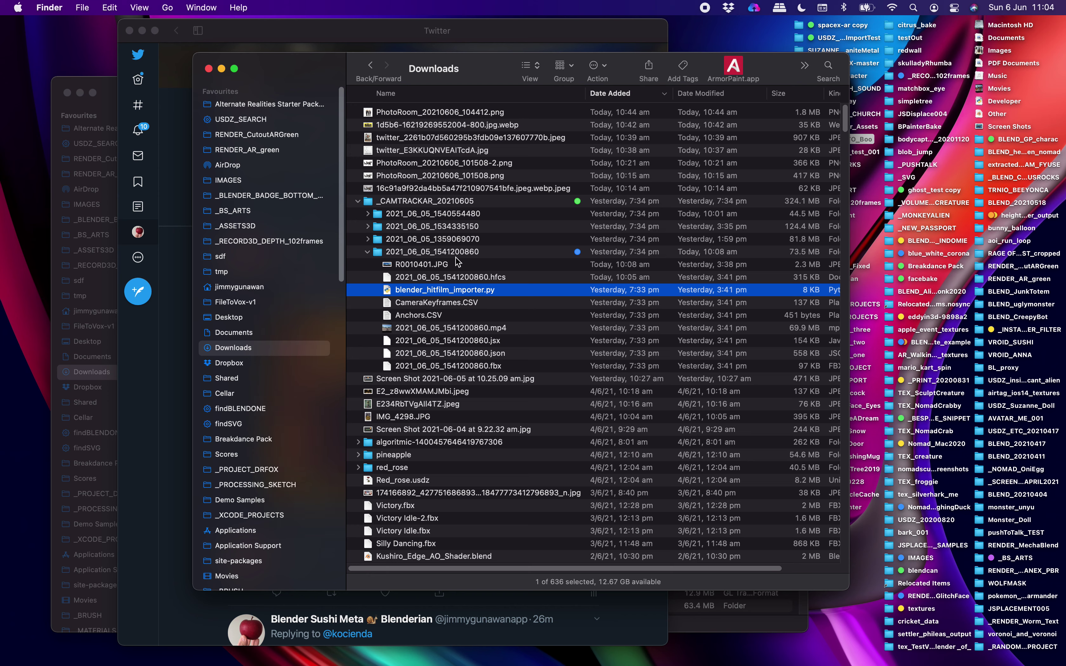
{"action": "left_click", "coordinate": [475, 253]}
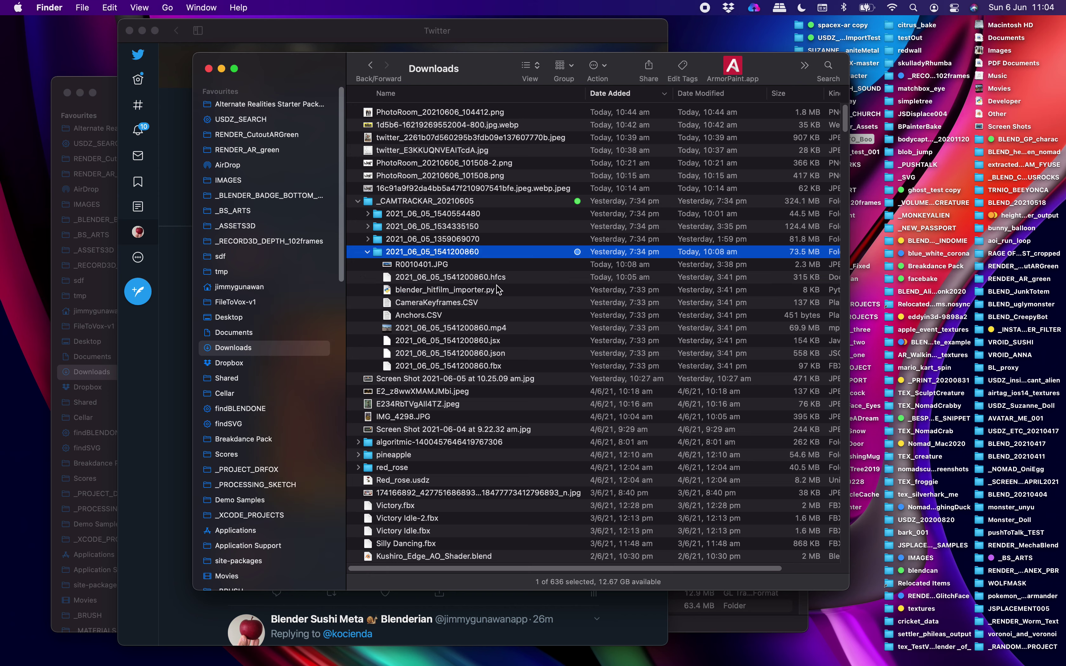
{"action": "left_click", "coordinate": [462, 329]}
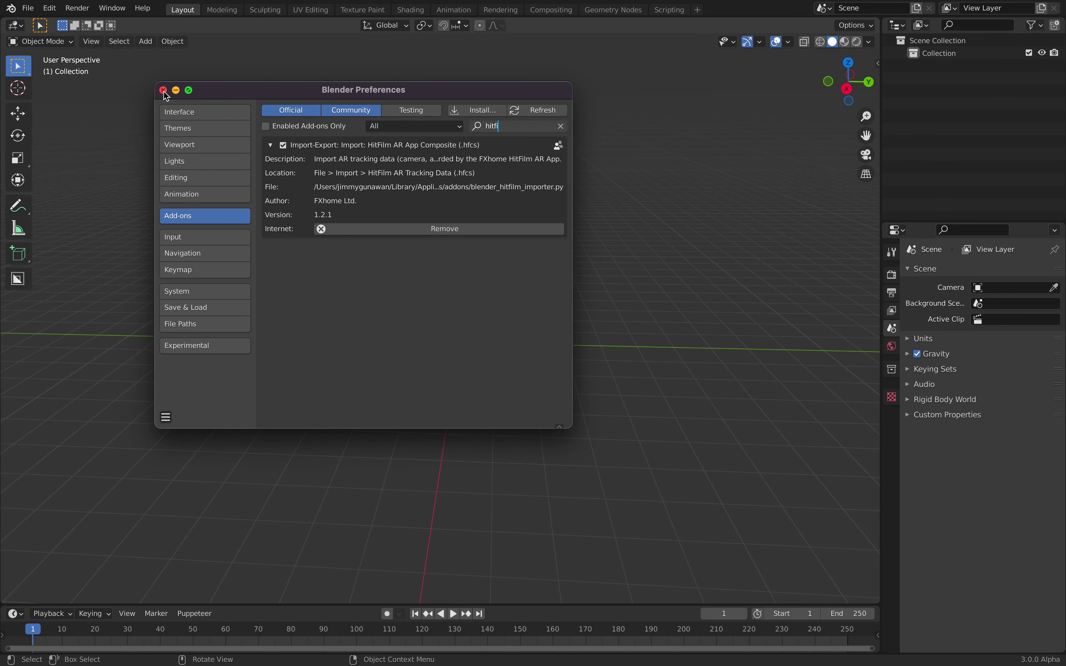
{"action": "left_click", "coordinate": [163, 91]}
Step: Import 2021_06_05_1541200860.hfcs as HitFilm AR Tracking Data, taking the file from the Downloads tracking folder
{"action": "left_click", "coordinate": [29, 8]}
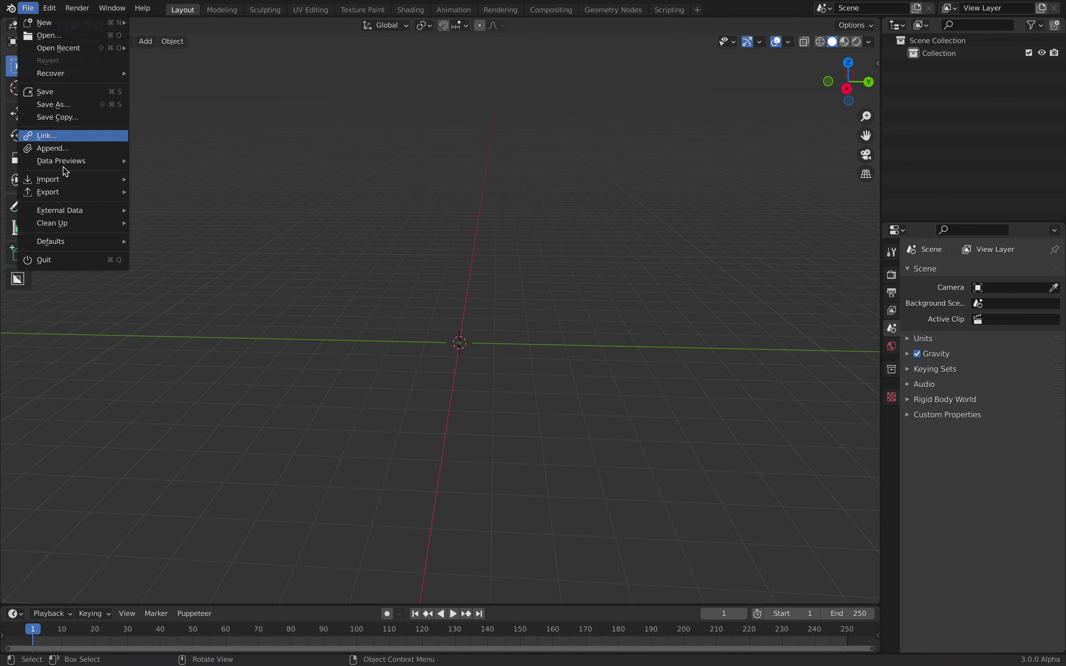
{"action": "mouse_move", "coordinate": [77, 179]}
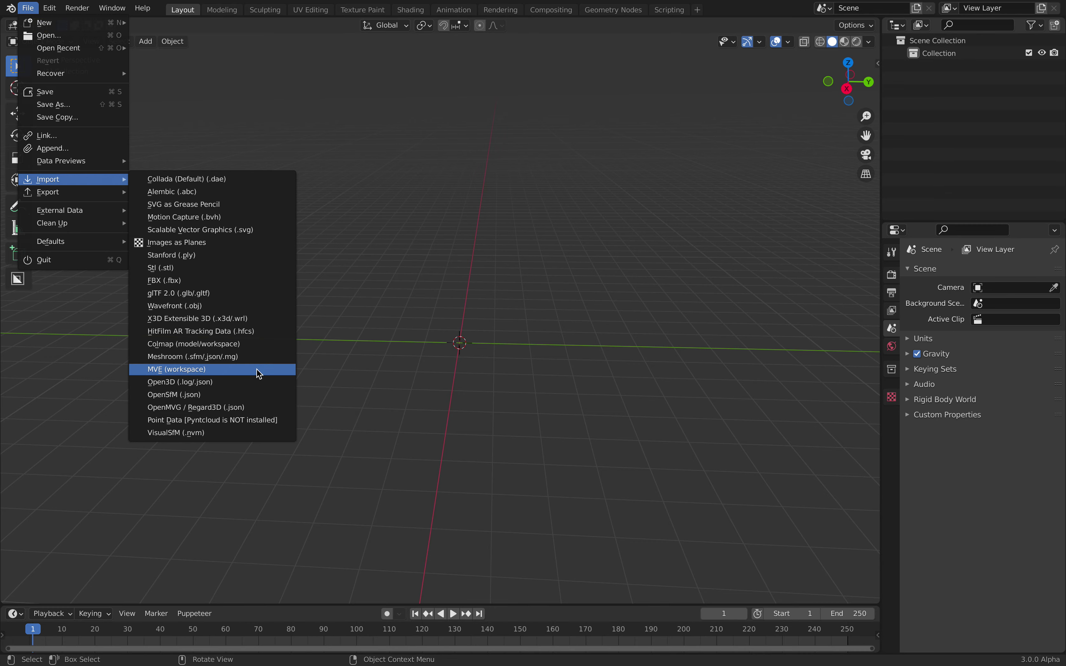
{"action": "left_click", "coordinate": [231, 332]}
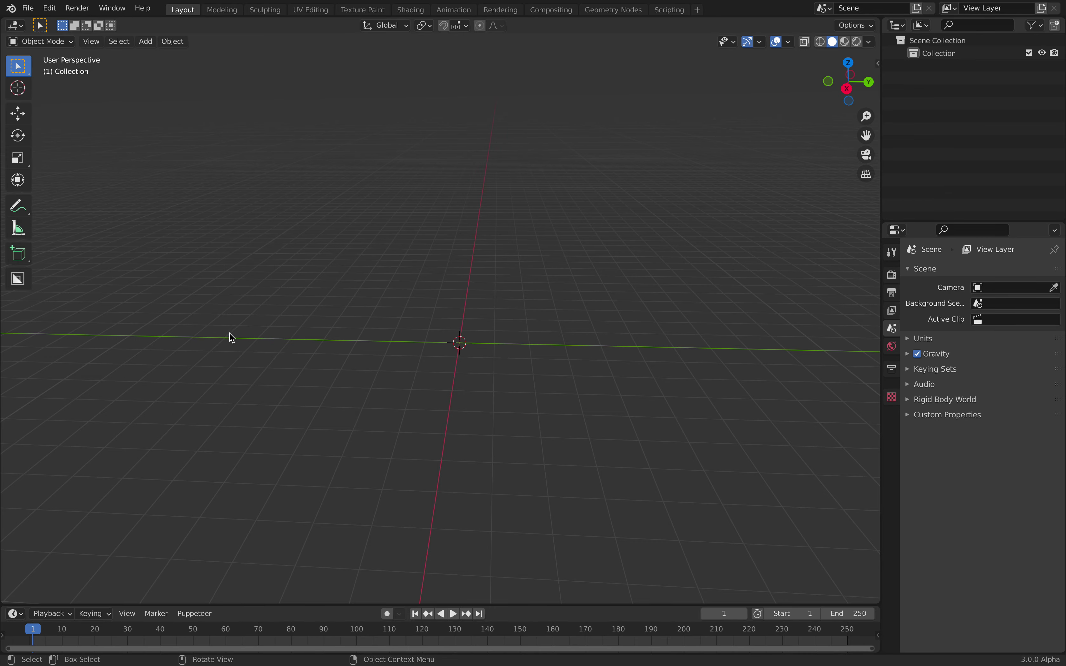
{"action": "key", "text": "ctrl+Left"}
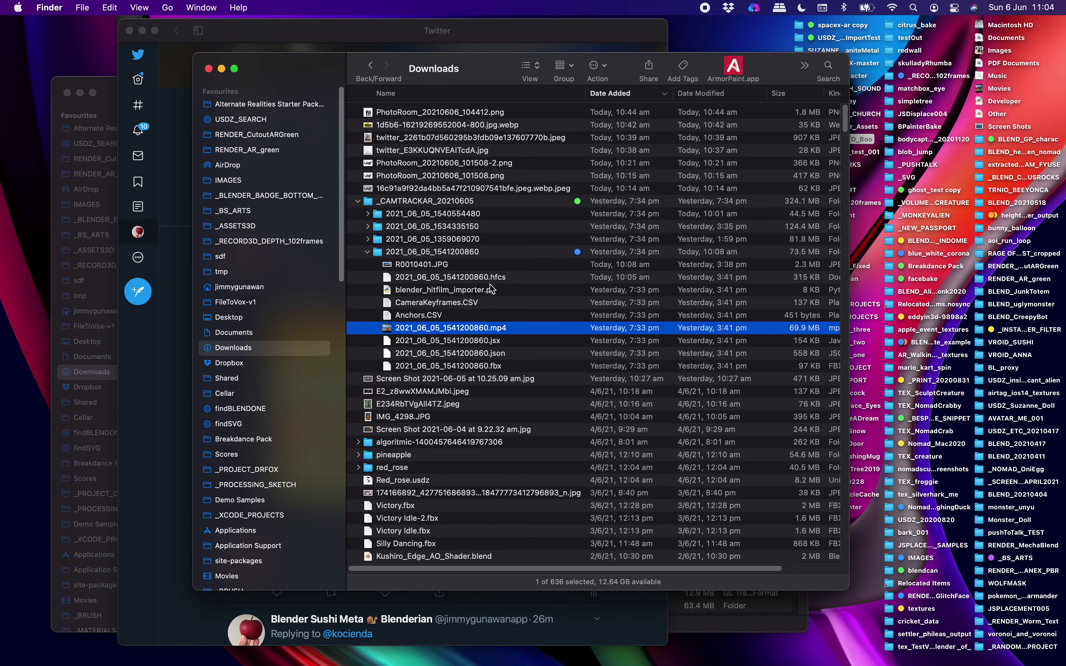
{"action": "left_click_drag", "start_coordinate": [490, 281], "coordinate": [610, 324]}
{"action": "key", "text": "super+Tab"}
{"action": "key", "text": "ctrl+Left"}
{"action": "left_click", "coordinate": [507, 291]}
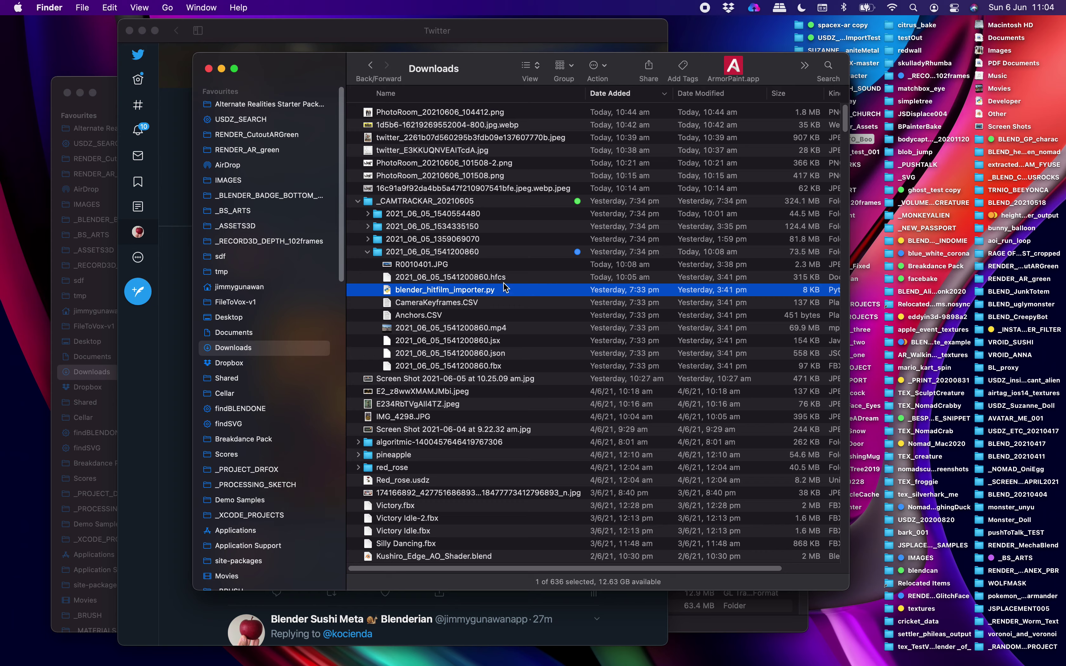
{"action": "left_click_drag", "start_coordinate": [489, 279], "coordinate": [640, 299]}
{"action": "key", "text": "super+Tab"}
{"action": "left_click", "coordinate": [497, 127]}
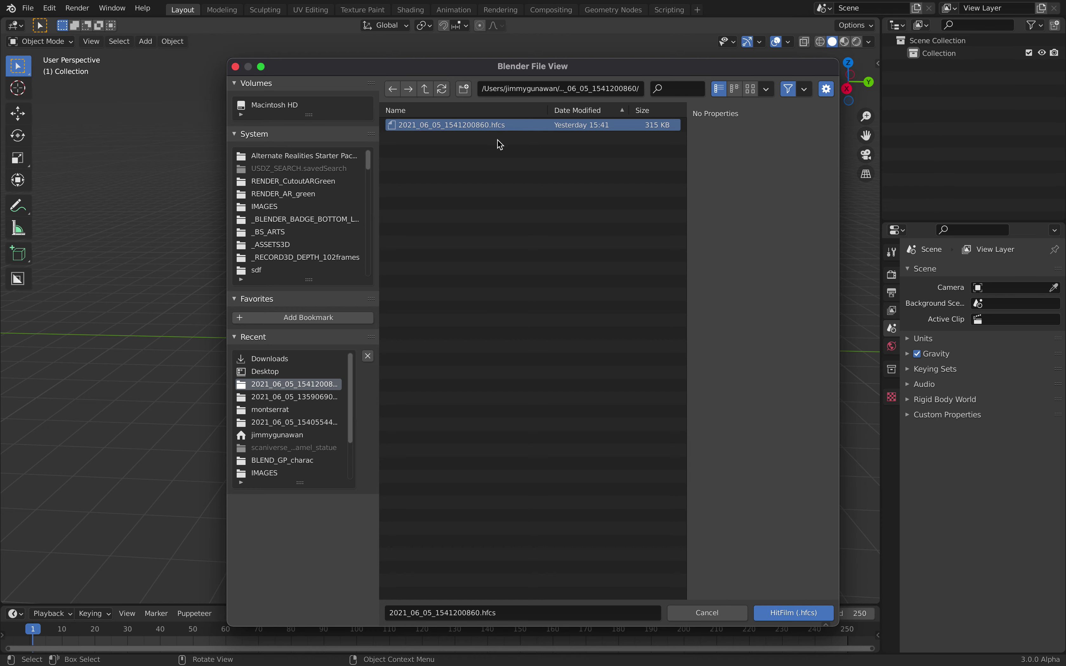
{"action": "key", "text": "Return"}
Step: Inspect the imported anchors, look through the tracked camera and play back part of its motion
{"action": "middle_click_drag", "start_coordinate": [530, 281], "coordinate": [551, 270]}
{"action": "left_click", "coordinate": [680, 343]}
{"action": "middle_click_drag", "start_coordinate": [680, 342], "coordinate": [605, 325], "text": "shift"}
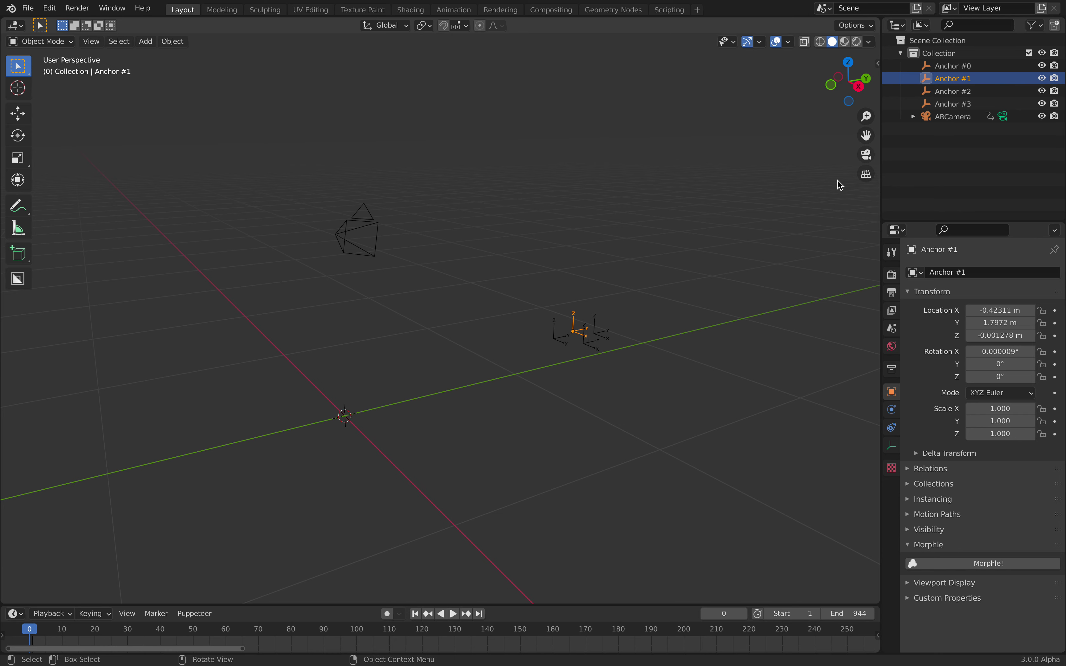
{"action": "left_click", "coordinate": [864, 157]}
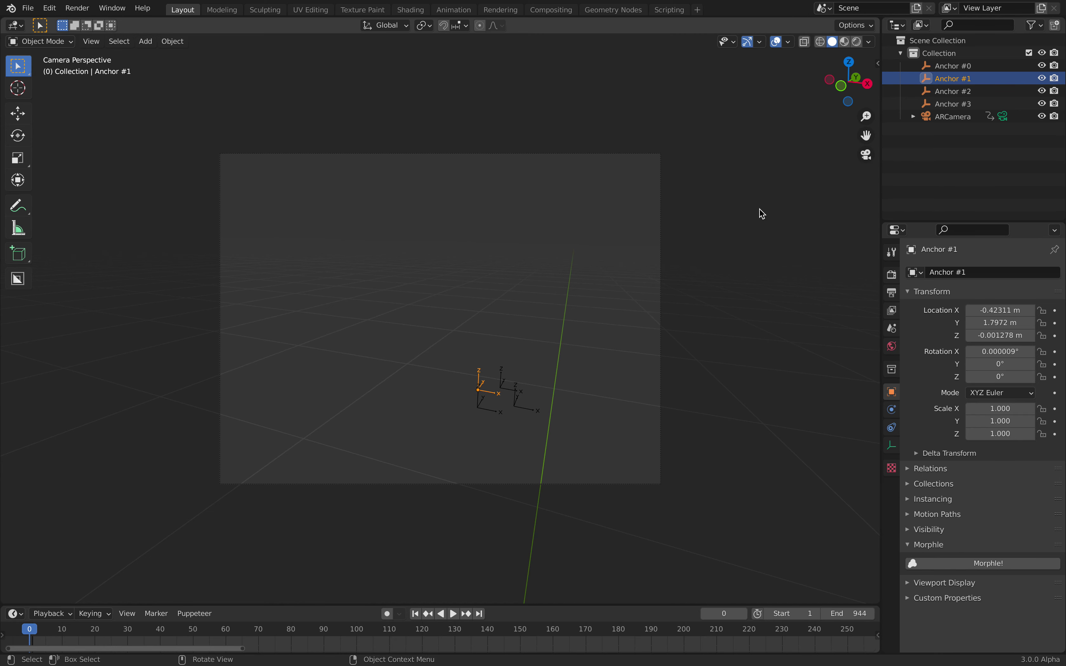
{"action": "key", "text": "space"}
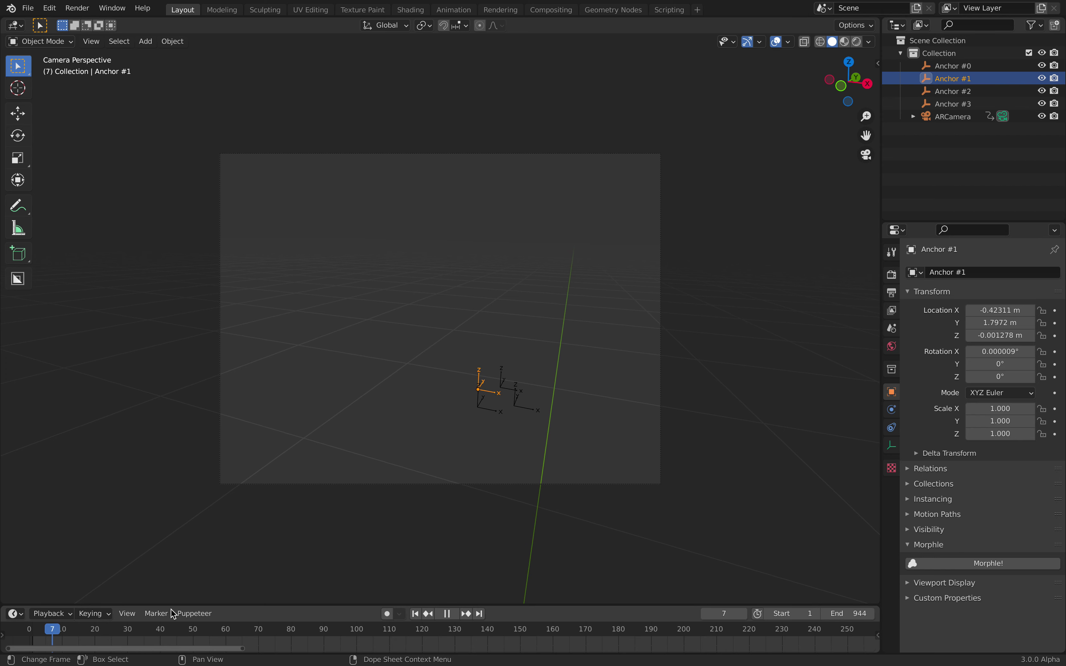
{"action": "key", "text": "Escape"}
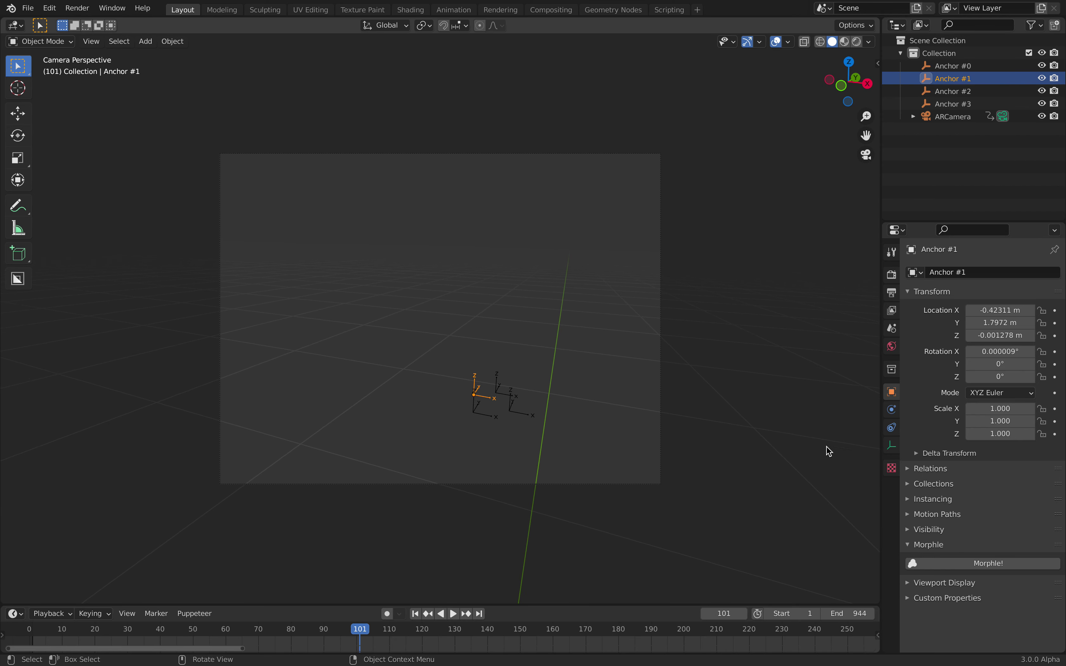
Step: Enable background images for ARCamera and add one with Movie Clip as its source
{"action": "left_click", "coordinate": [939, 118]}
{"action": "left_click", "coordinate": [892, 445]}
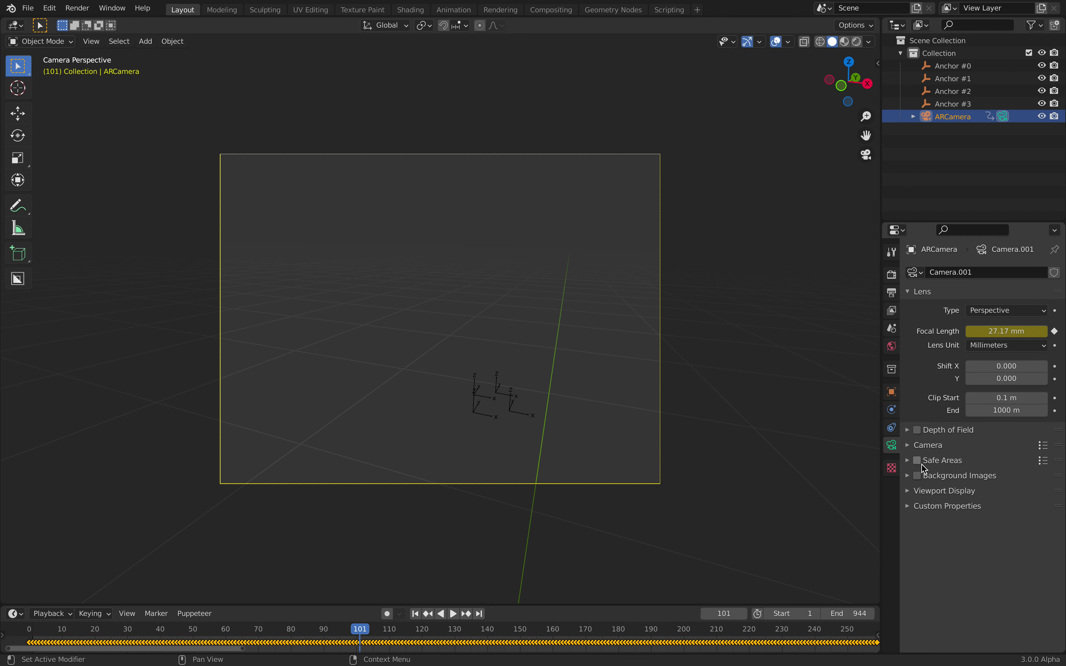
{"action": "left_click", "coordinate": [917, 475]}
{"action": "left_click", "coordinate": [908, 476]}
{"action": "left_click", "coordinate": [981, 494]}
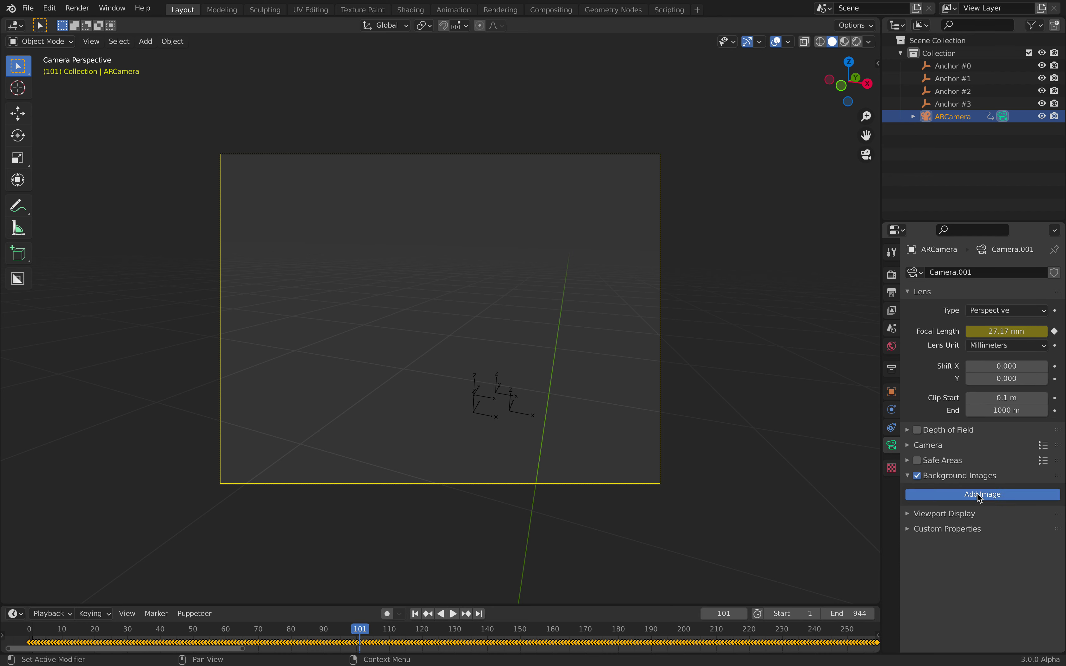
{"action": "left_click", "coordinate": [1031, 531]}
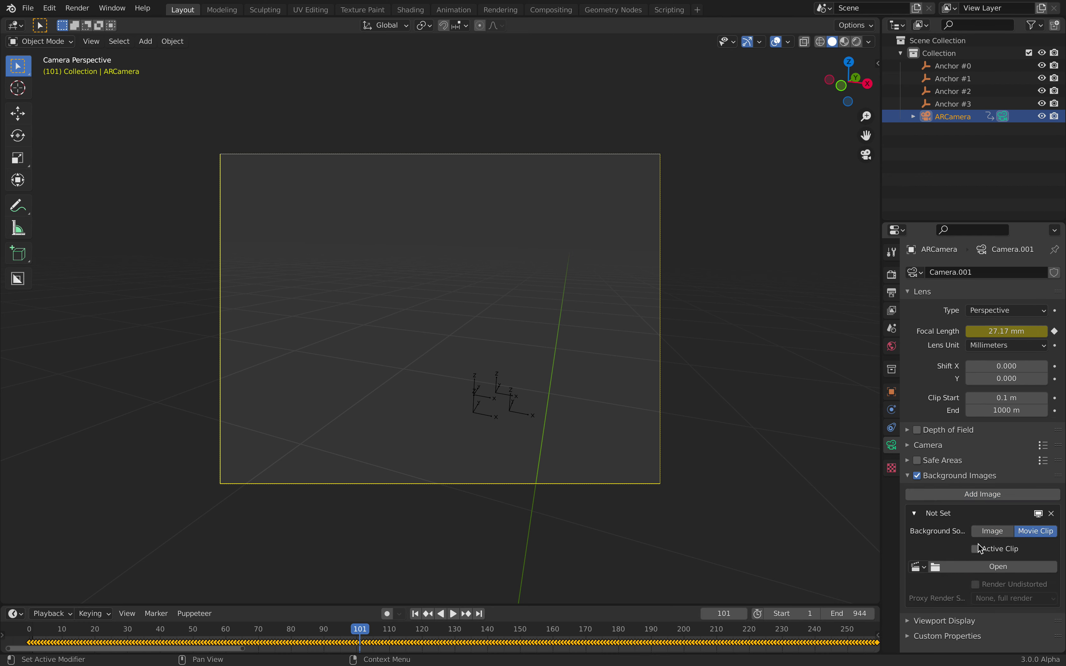
Step: Load 2021_06_05_1541200860.mp4 as the camera's background clip and set its opacity to 1.000
{"action": "left_click", "coordinate": [976, 567]}
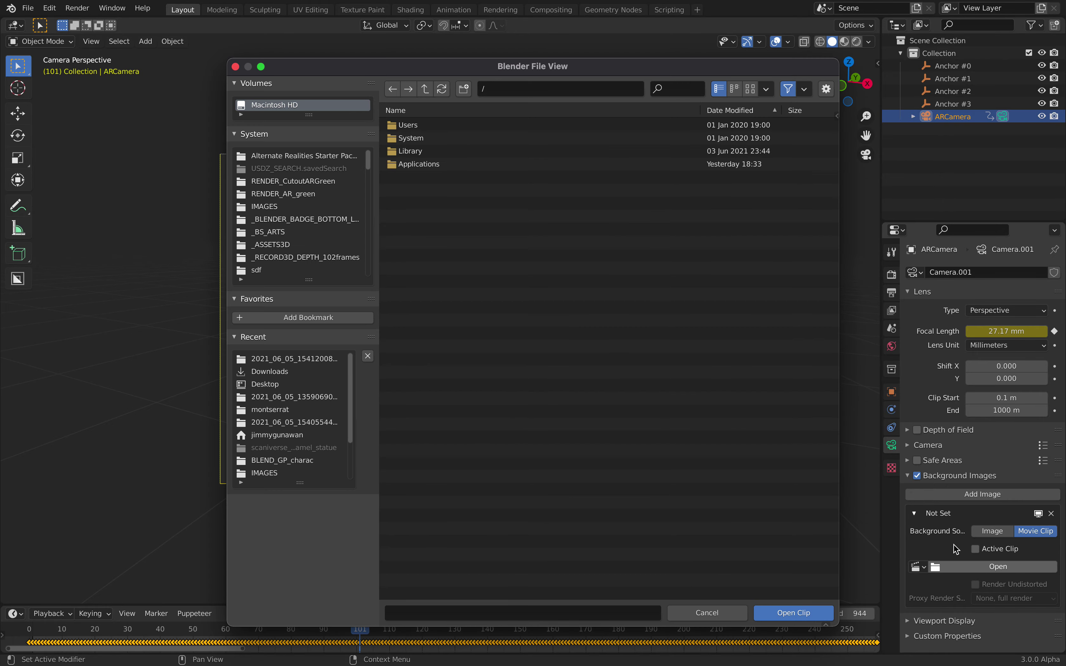
{"action": "key", "text": "ctrl+Left"}
{"action": "left_click_drag", "start_coordinate": [452, 330], "coordinate": [612, 324]}
{"action": "key", "text": "super+Tab"}
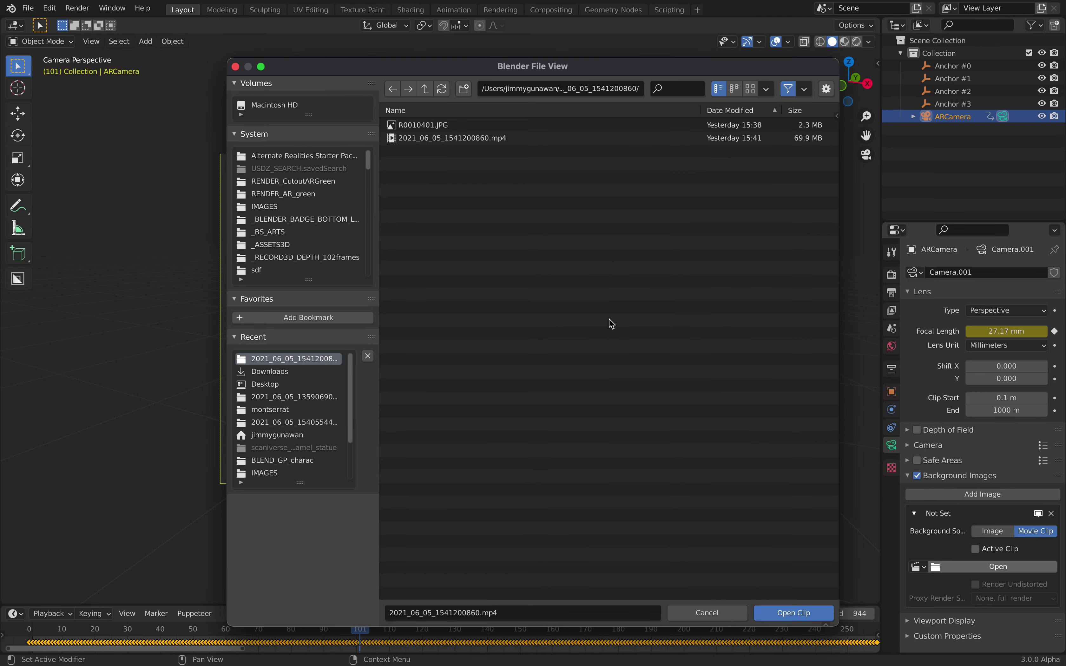
{"action": "left_click", "coordinate": [497, 141]}
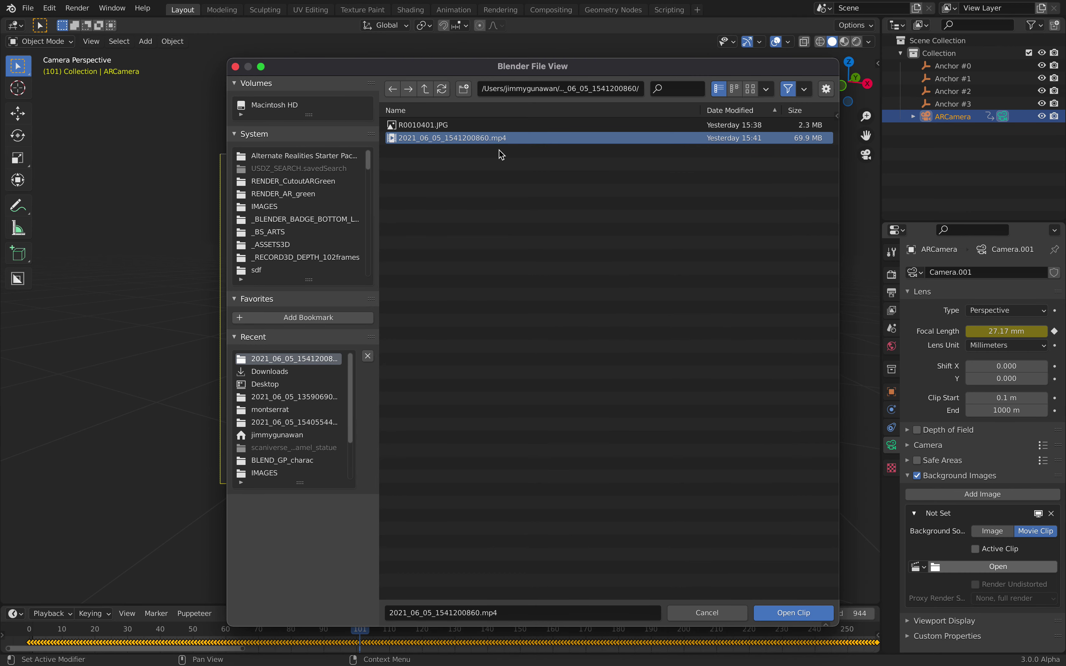
{"action": "key", "text": "Return"}
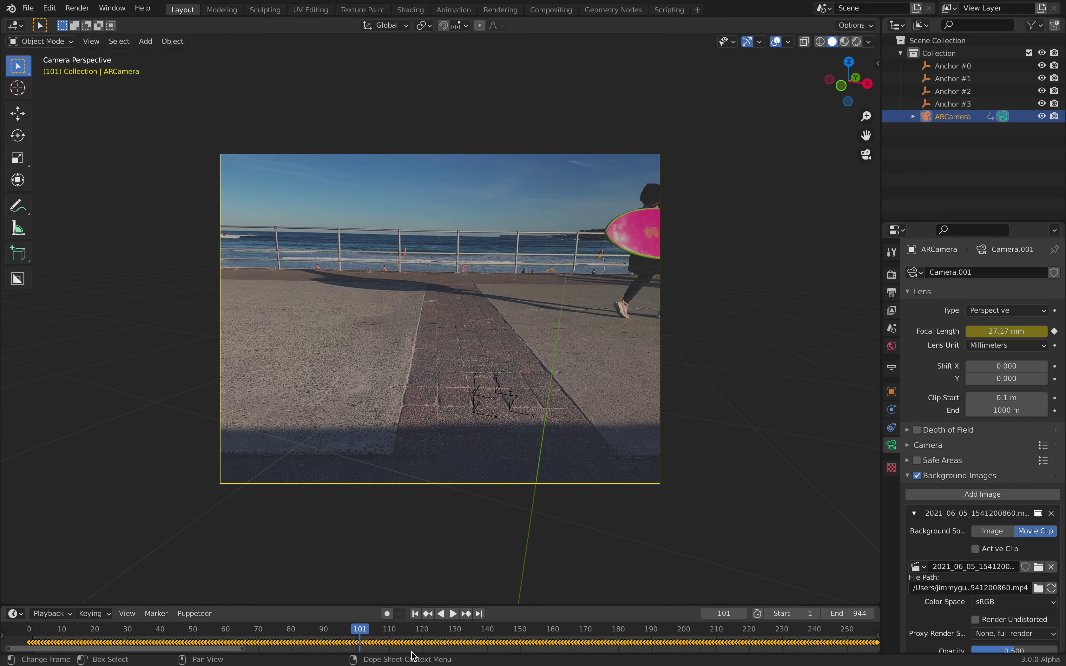
{"action": "scroll", "coordinate": [993, 634], "scroll_direction": "down", "scroll_amount": 5}
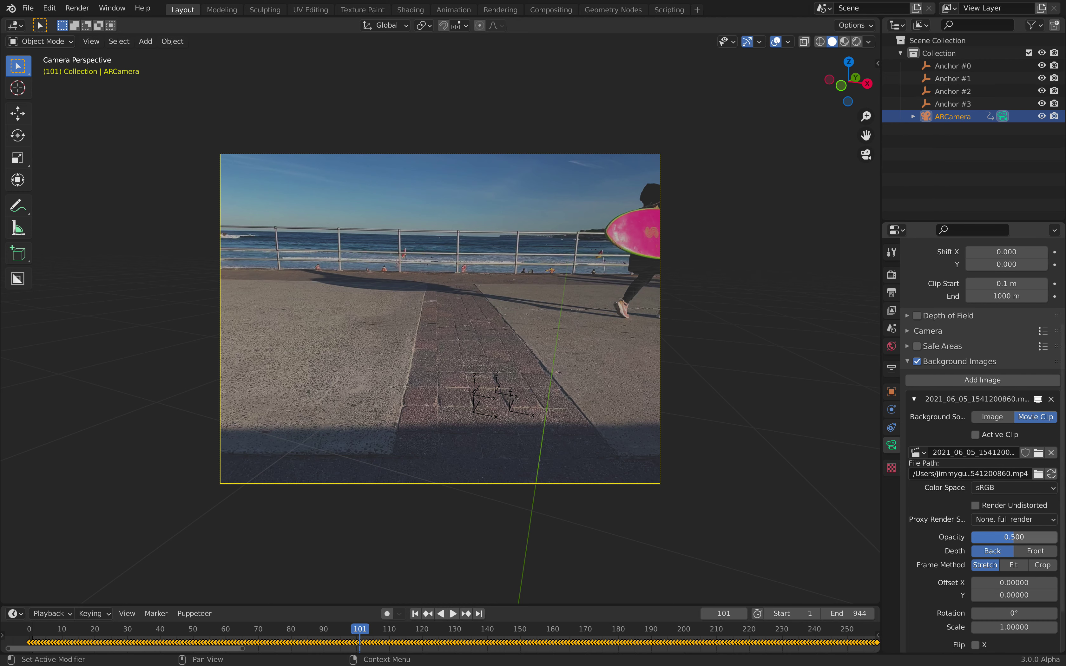
{"action": "left_click_drag", "start_coordinate": [1008, 538], "coordinate": [1057, 536]}
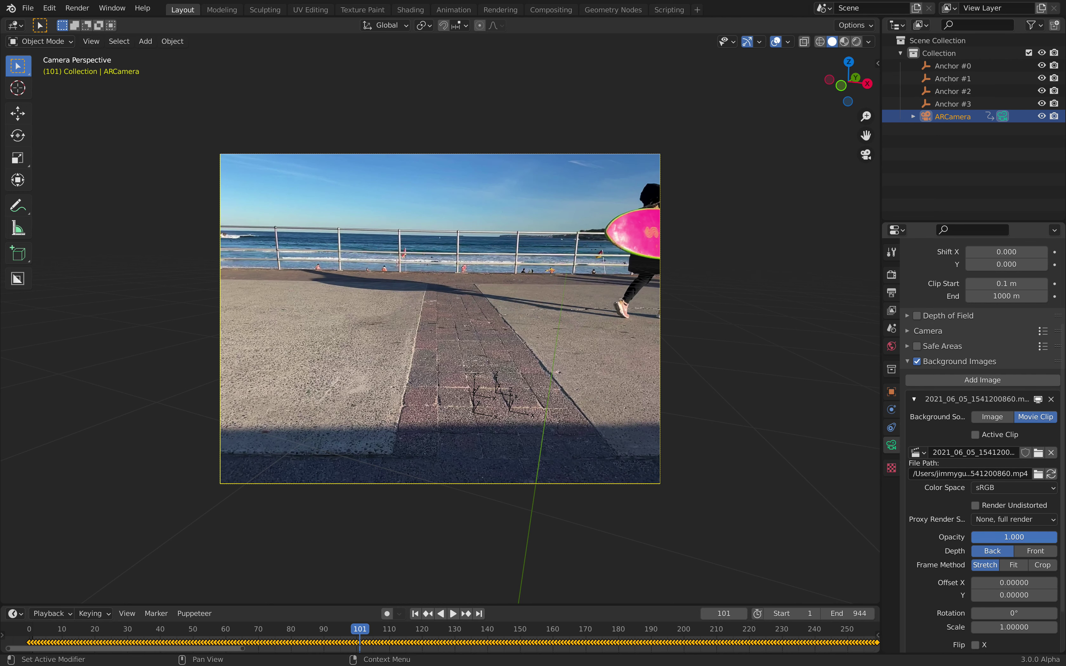
Step: Enlarge the timeline area and shift all ARCamera keyframes one frame later to start at frame 1
{"action": "scroll", "coordinate": [444, 634], "scroll_direction": "down", "scroll_amount": 3}
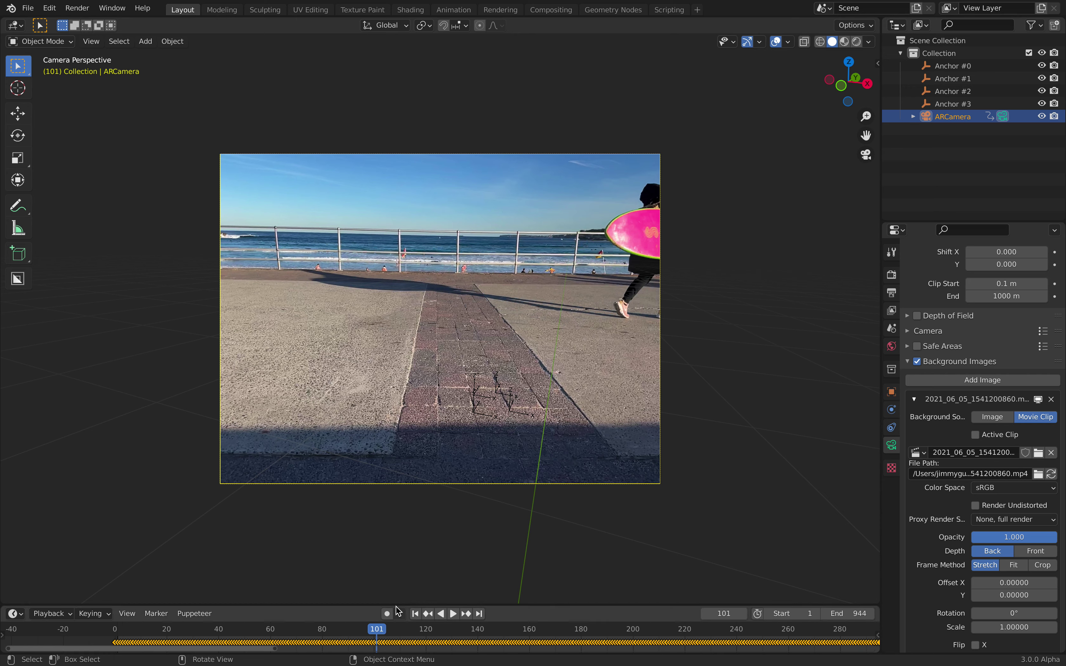
{"action": "left_click_drag", "start_coordinate": [396, 606], "coordinate": [344, 512]}
{"action": "scroll", "coordinate": [364, 583], "scroll_direction": "up", "scroll_amount": 15}
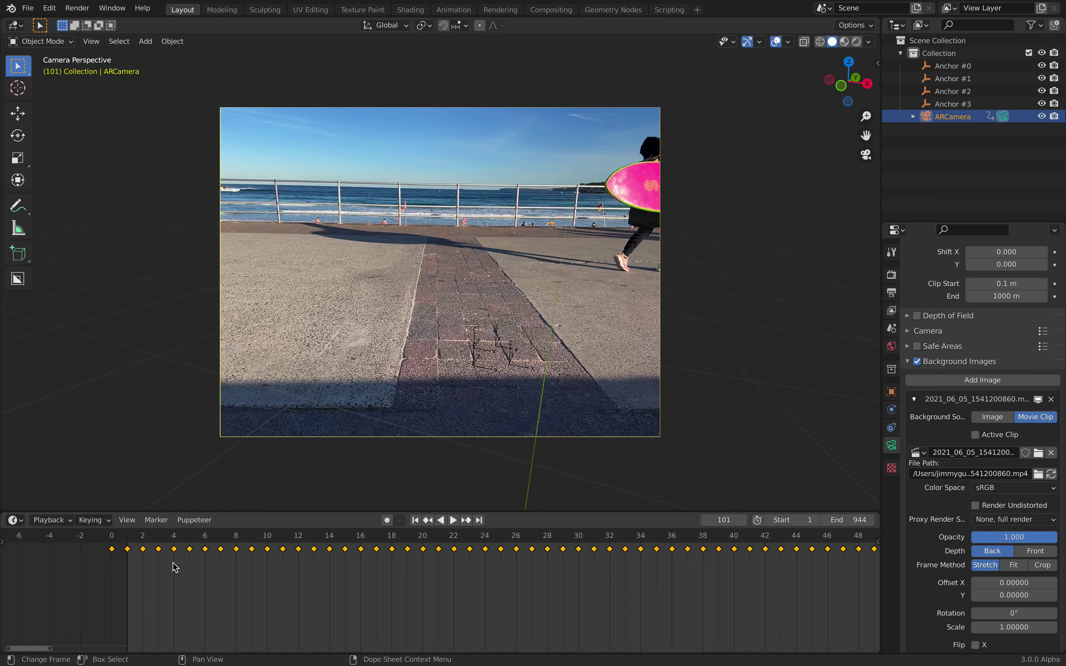
{"action": "key", "text": "g"}
{"action": "left_click", "coordinate": [200, 564]}
Step: Play the shot from the first frame to check the camera tracking against the beach video
{"action": "key", "text": "shift+Left"}
{"action": "key", "text": "space"}
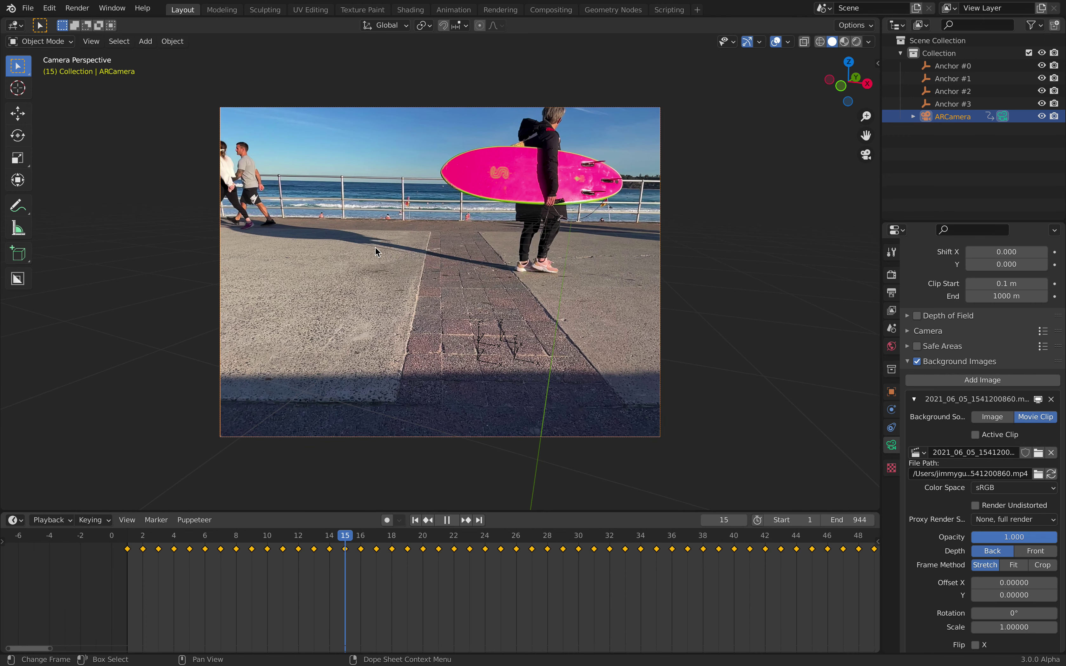
{"action": "key", "text": "space"}
Step: Save the scene to the Desktop as compositingBTS_001.blend
{"action": "left_click", "coordinate": [28, 8]}
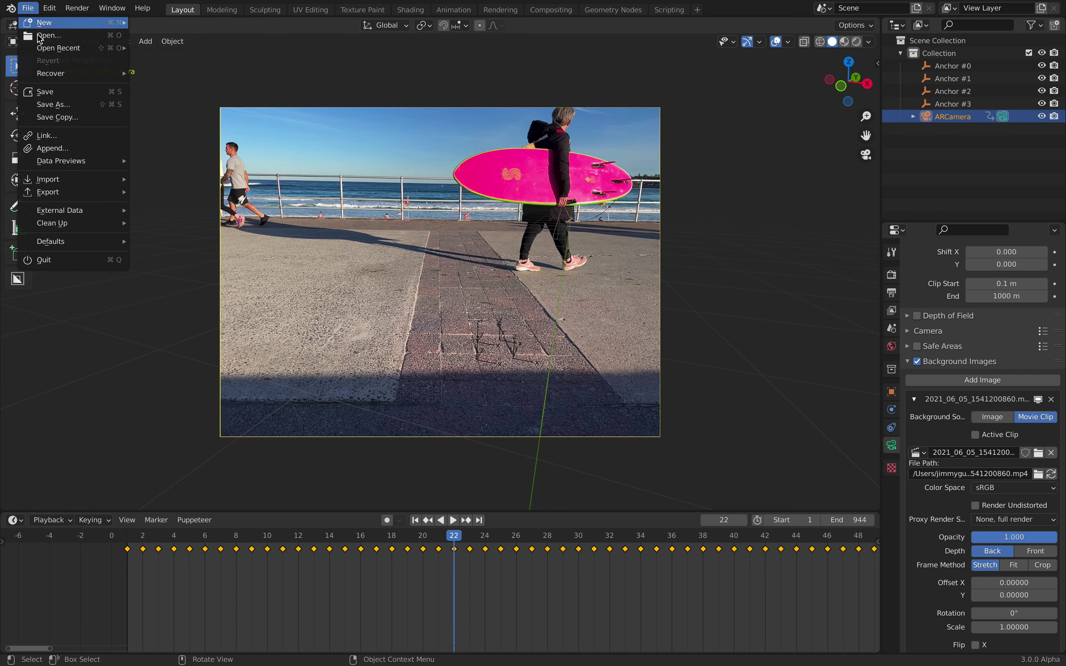
{"action": "left_click", "coordinate": [50, 96]}
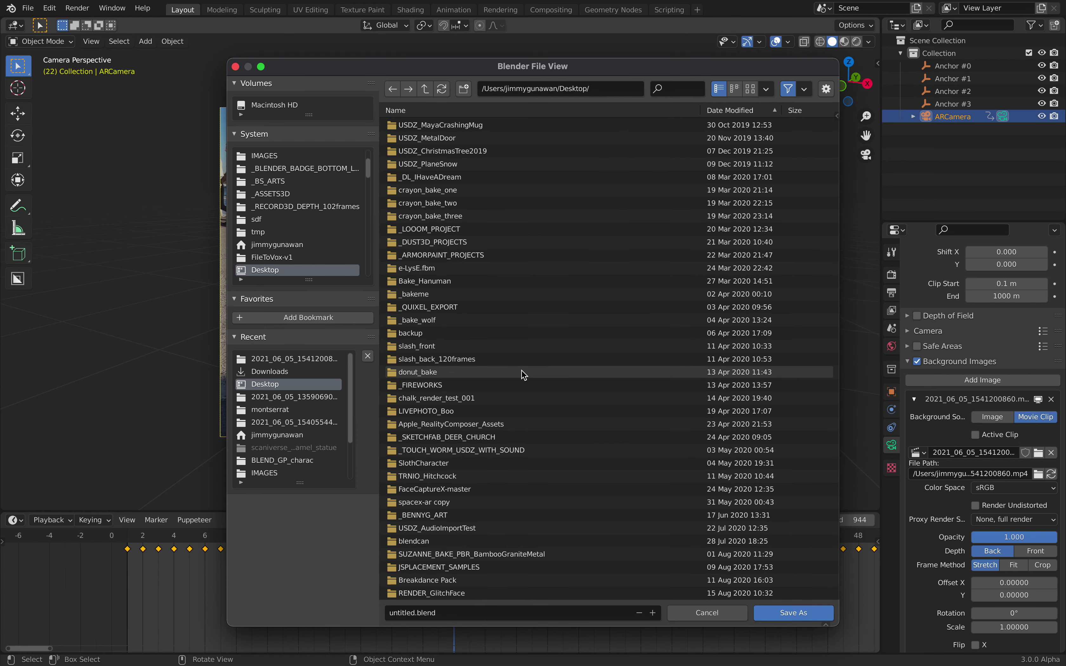
{"action": "left_click", "coordinate": [431, 612]}
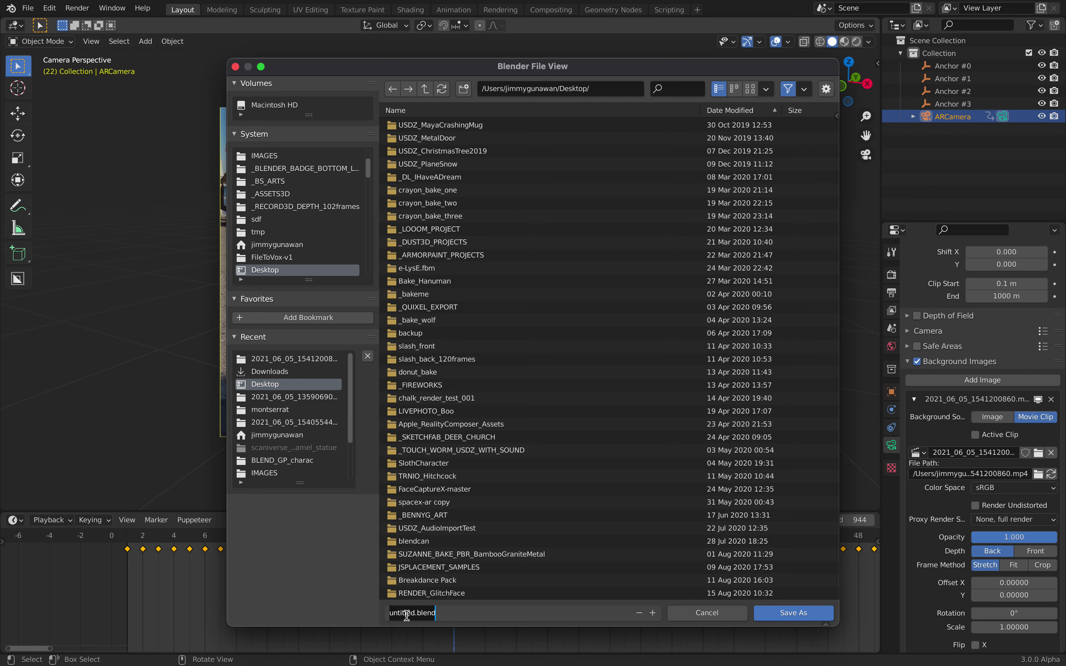
{"action": "type", "text": "co"}
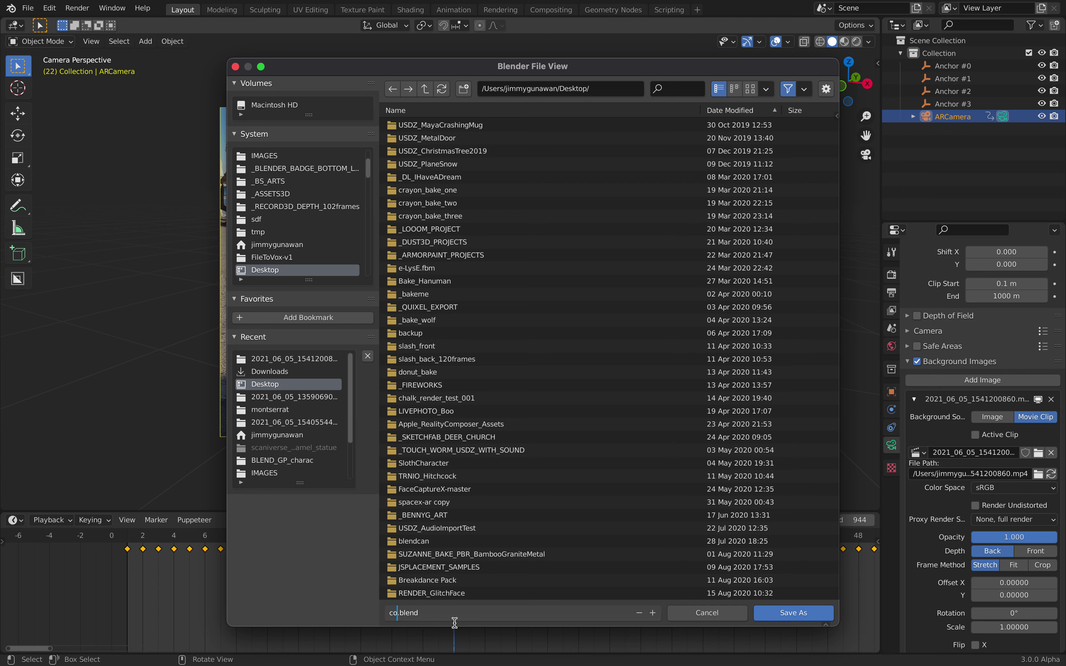
{"action": "type", "text": "mpositingdem"}
{"action": "type", "text": "001"}
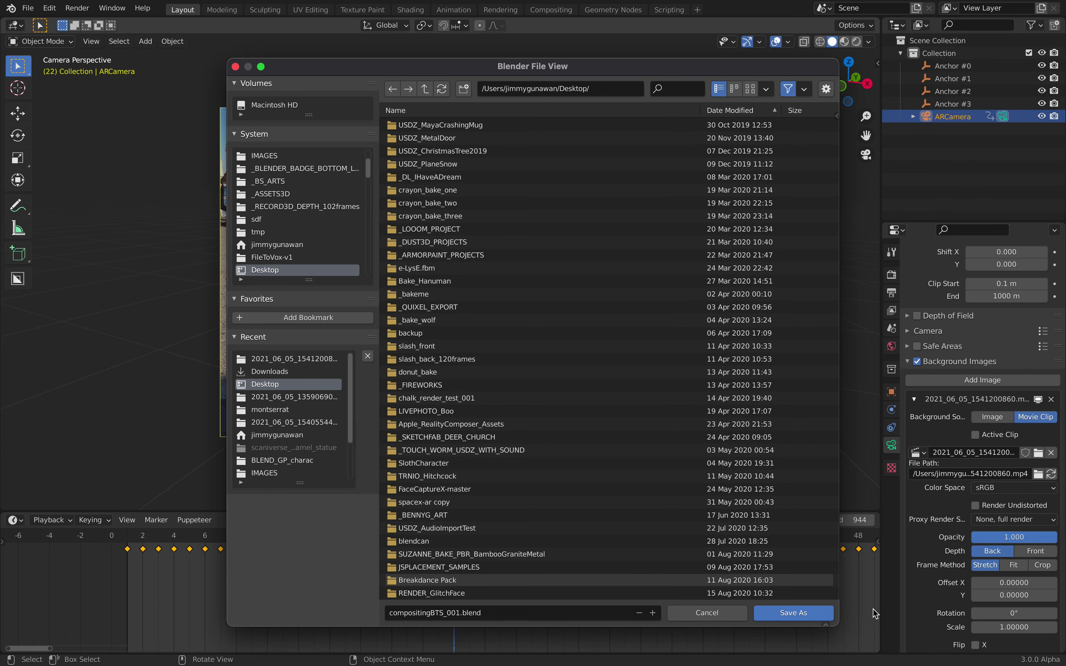
{"action": "key", "text": "Return"}
Step: Replay the opening frames of the shot to recheck the camera tracking, and shrink the timeline area
{"action": "scroll", "coordinate": [543, 559], "scroll_direction": "down", "scroll_amount": 5}
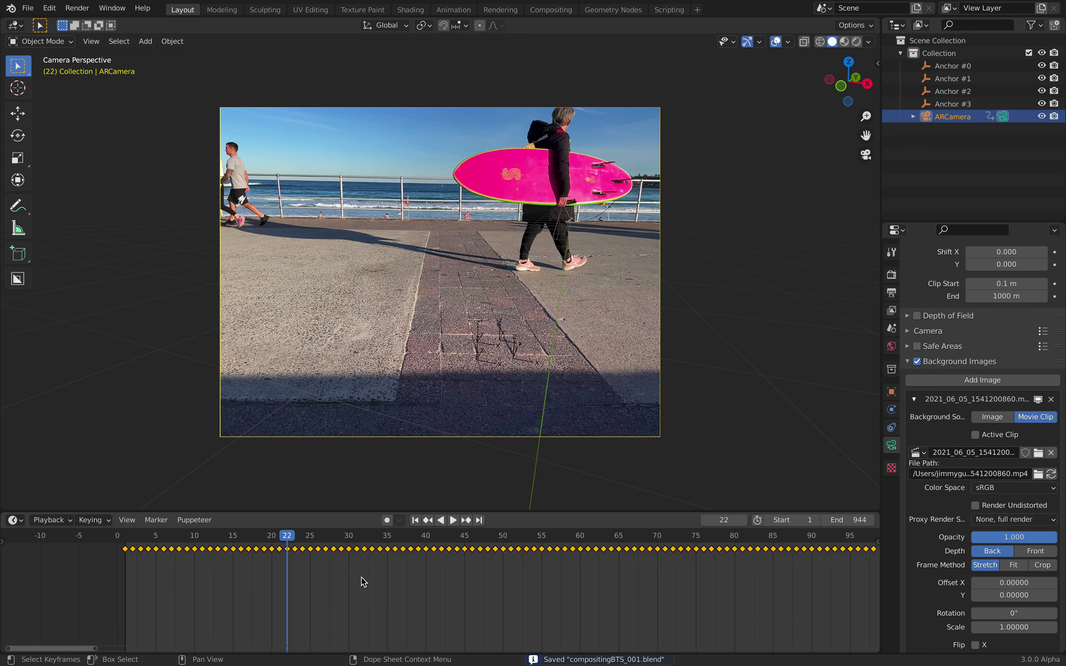
{"action": "key", "text": "space"}
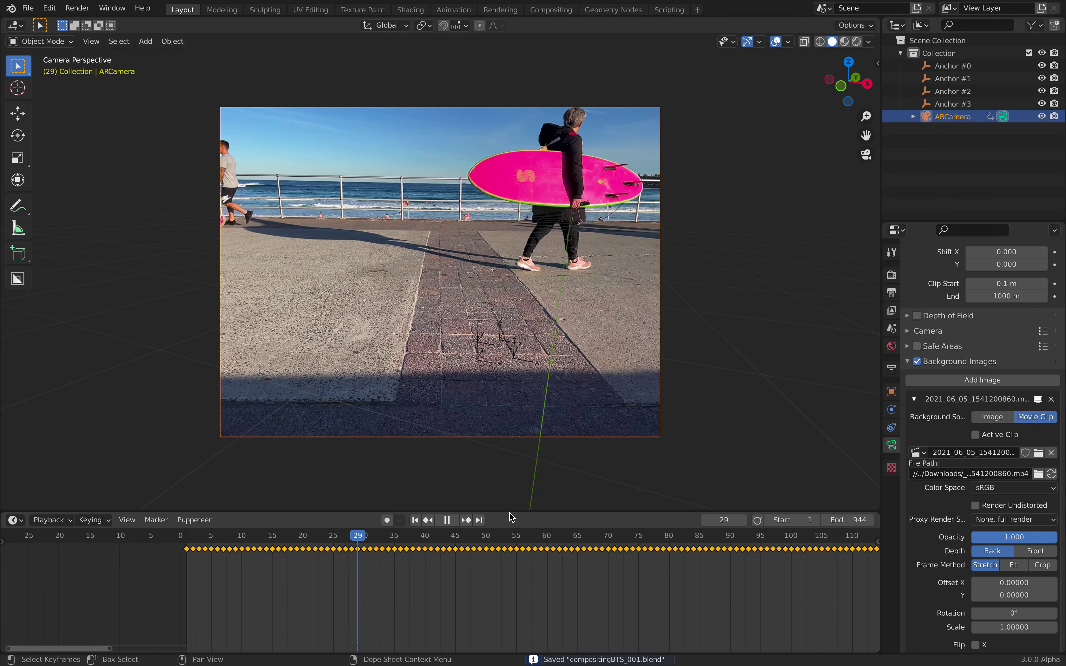
{"action": "key", "text": "space"}
{"action": "left_click_drag", "start_coordinate": [510, 512], "coordinate": [516, 554]}
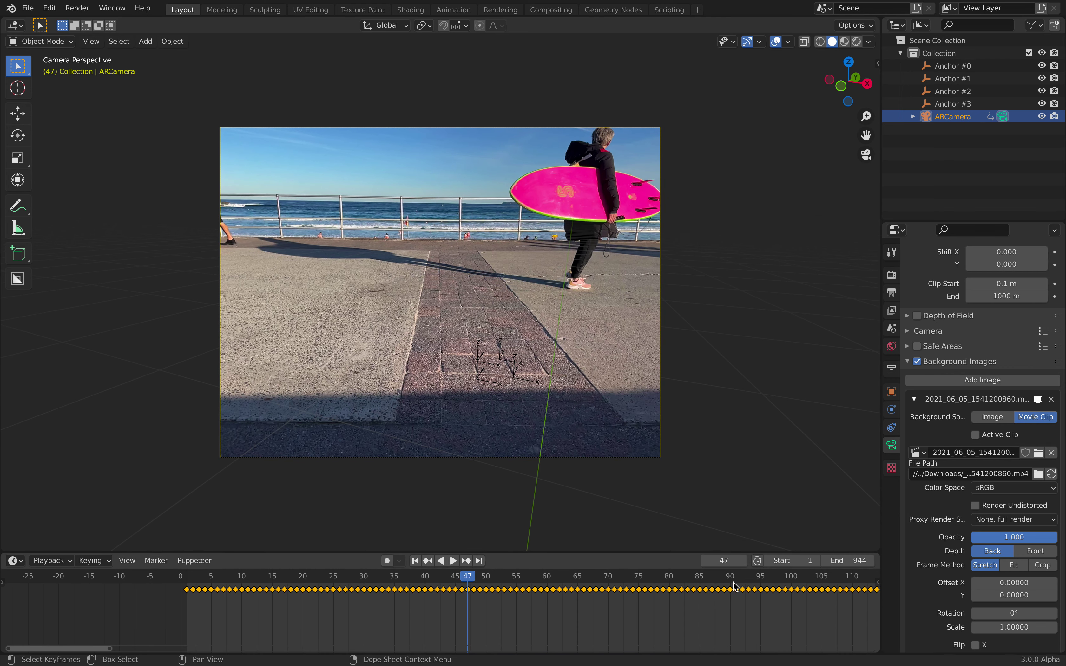
{"action": "key", "text": "space"}
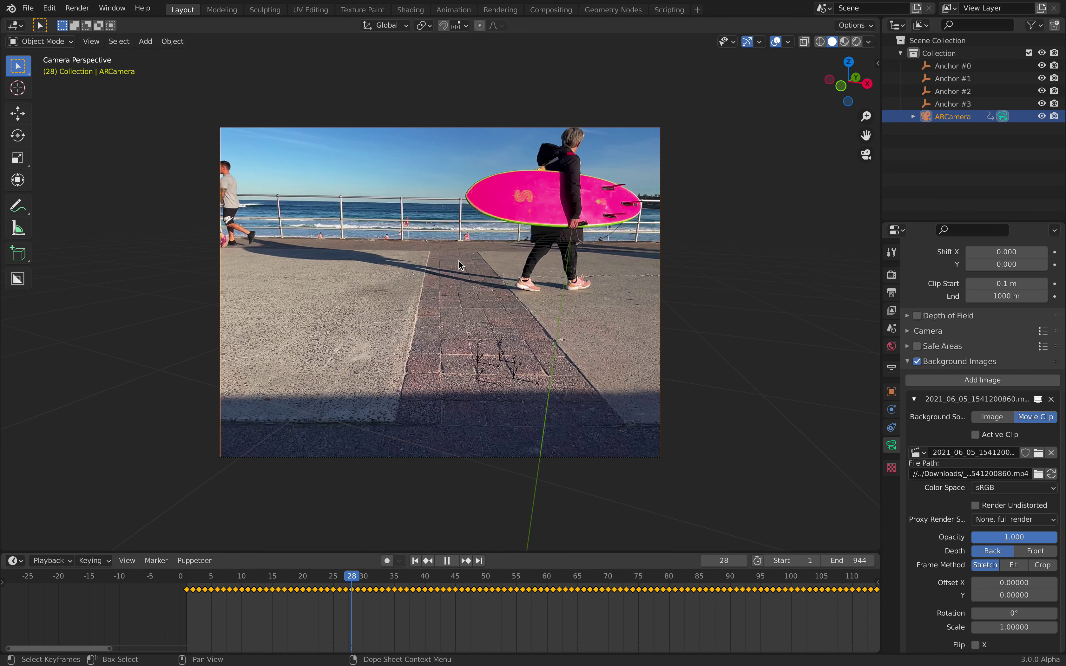
{"action": "key", "text": "space"}
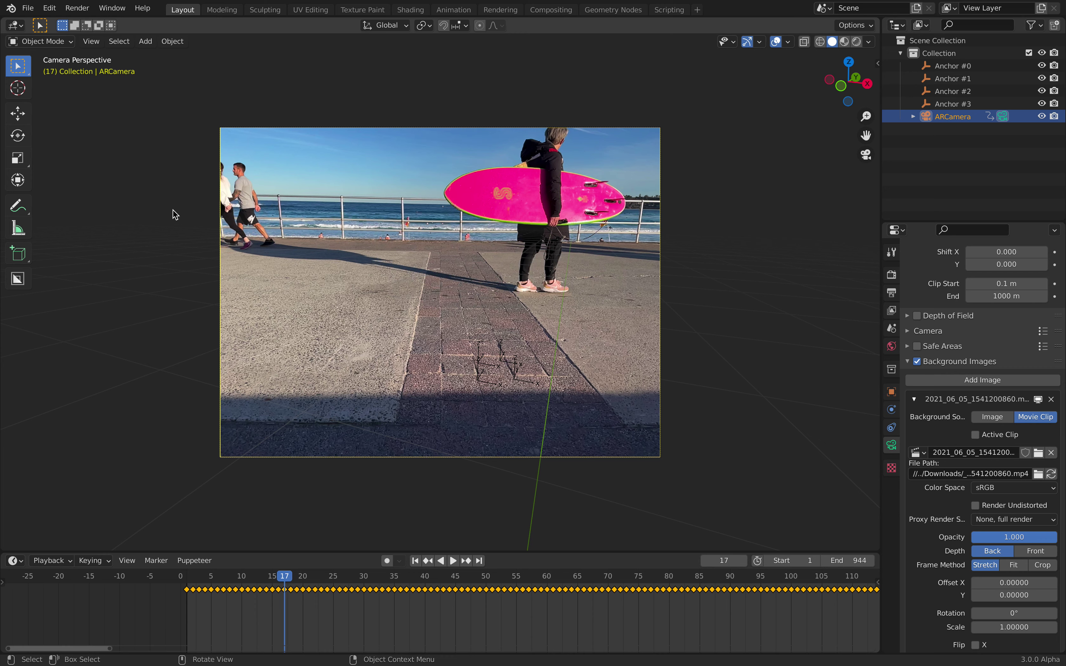
Step: Draw three boxes on the pavement with the Add Cube tool: one at the left, one in the middle and a tall narrow one at the right
{"action": "left_click", "coordinate": [19, 258]}
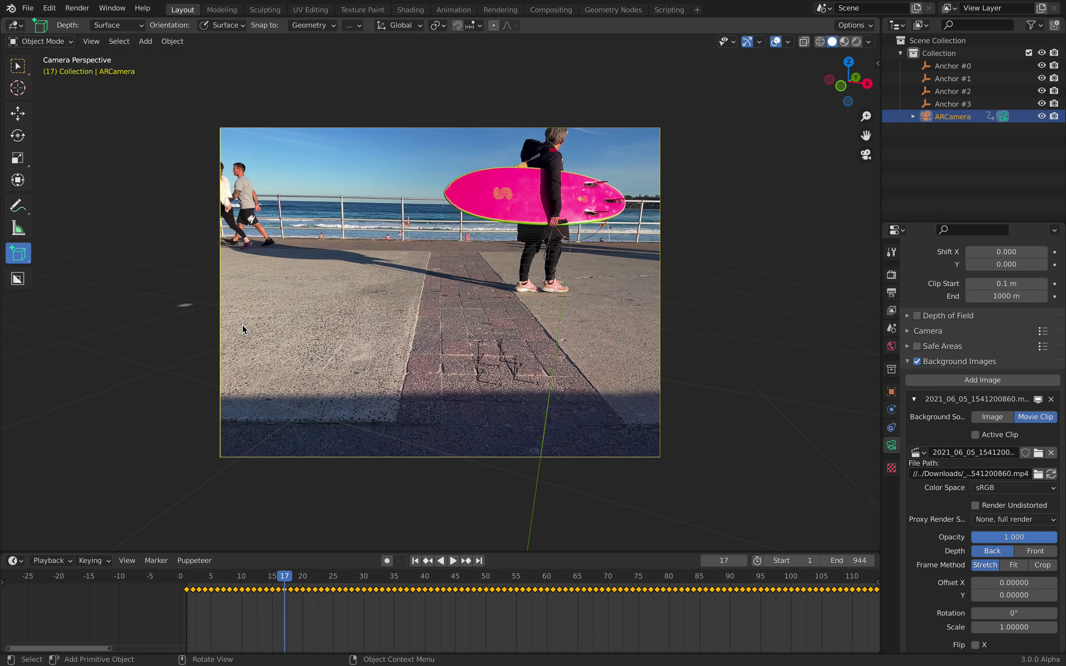
{"action": "left_click_drag", "start_coordinate": [268, 348], "coordinate": [316, 371]}
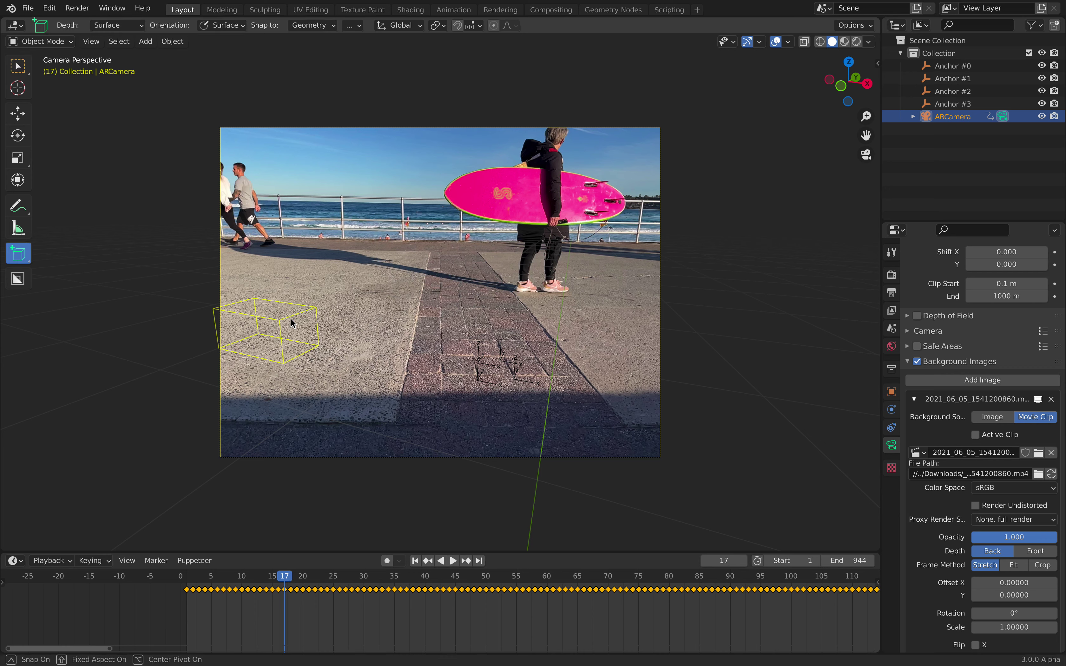
{"action": "left_click", "coordinate": [292, 307]}
{"action": "left_click_drag", "start_coordinate": [482, 359], "coordinate": [573, 412]}
{"action": "left_click", "coordinate": [566, 309]}
{"action": "left_click_drag", "start_coordinate": [600, 337], "coordinate": [636, 379]}
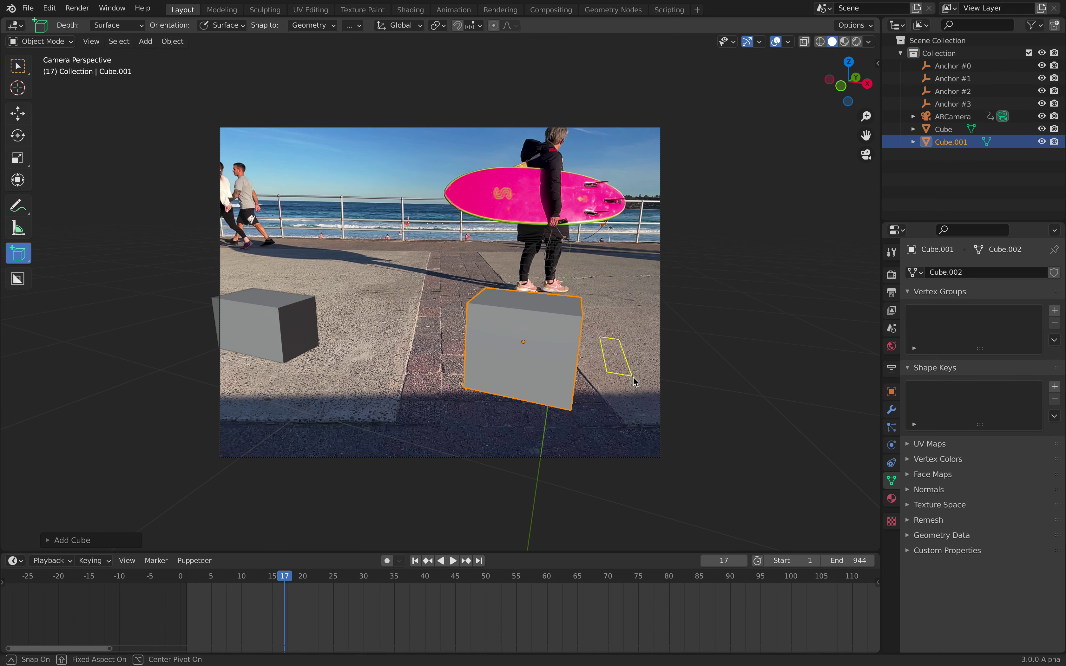
{"action": "left_click", "coordinate": [660, 270]}
{"action": "left_click", "coordinate": [40, 41]}
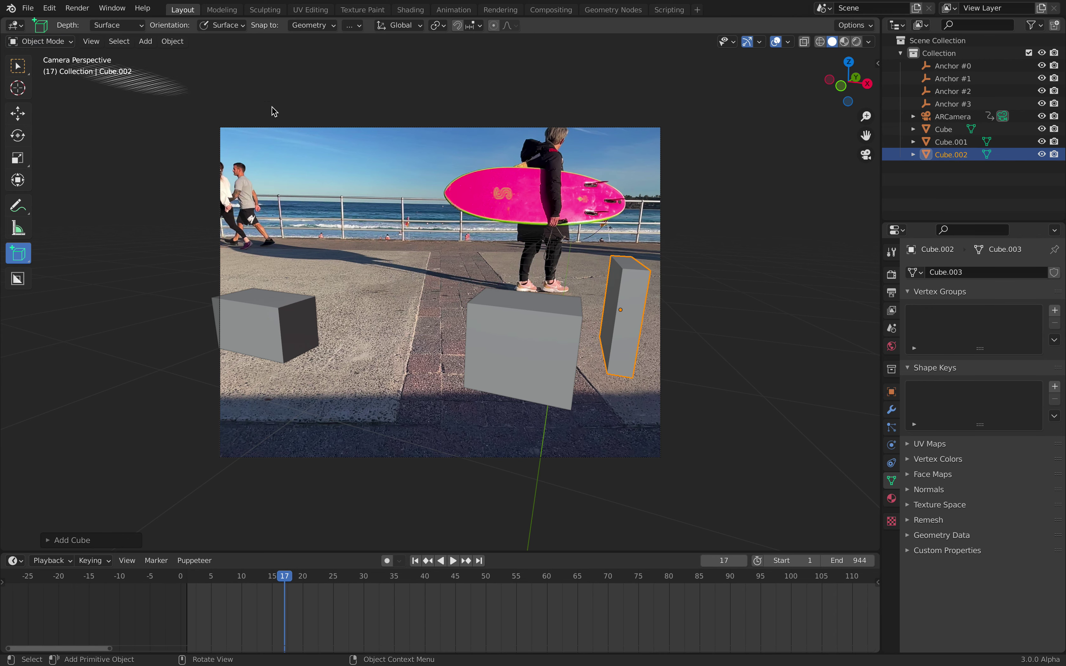
{"action": "scroll", "coordinate": [420, 165], "scroll_direction": "down", "scroll_amount": 1}
{"action": "middle_click_drag", "start_coordinate": [418, 161], "coordinate": [366, 164], "text": "shift"}
{"action": "left_click", "coordinate": [16, 67]}
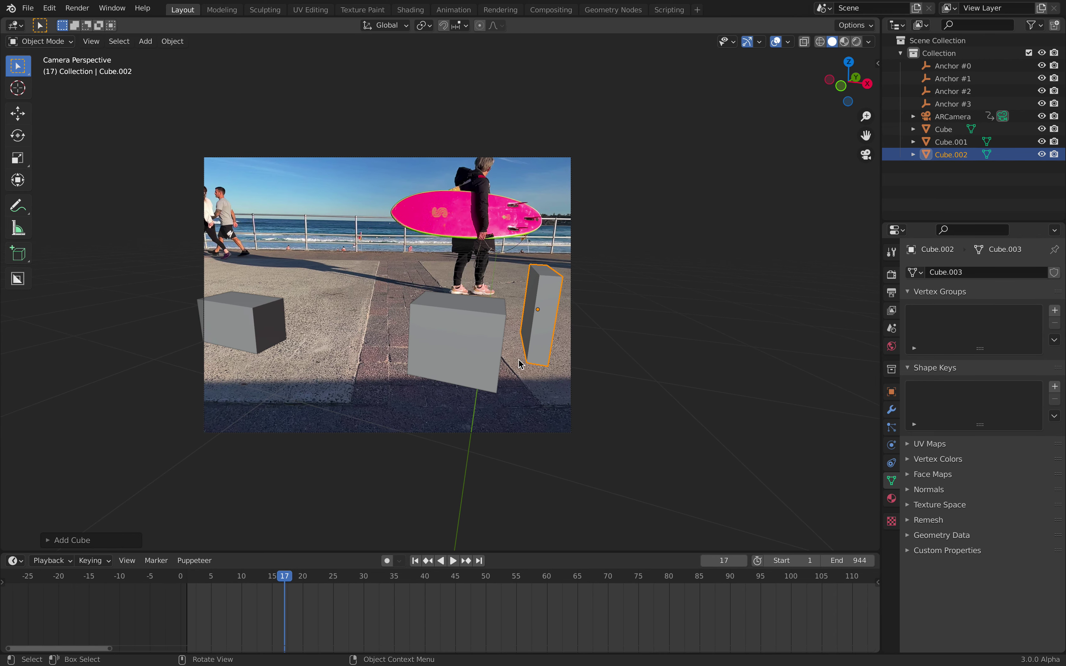
Step: Play the shot to check how the three boxes follow the pavement, and clear the selection
{"action": "key", "text": "space"}
{"action": "key", "text": "space"}
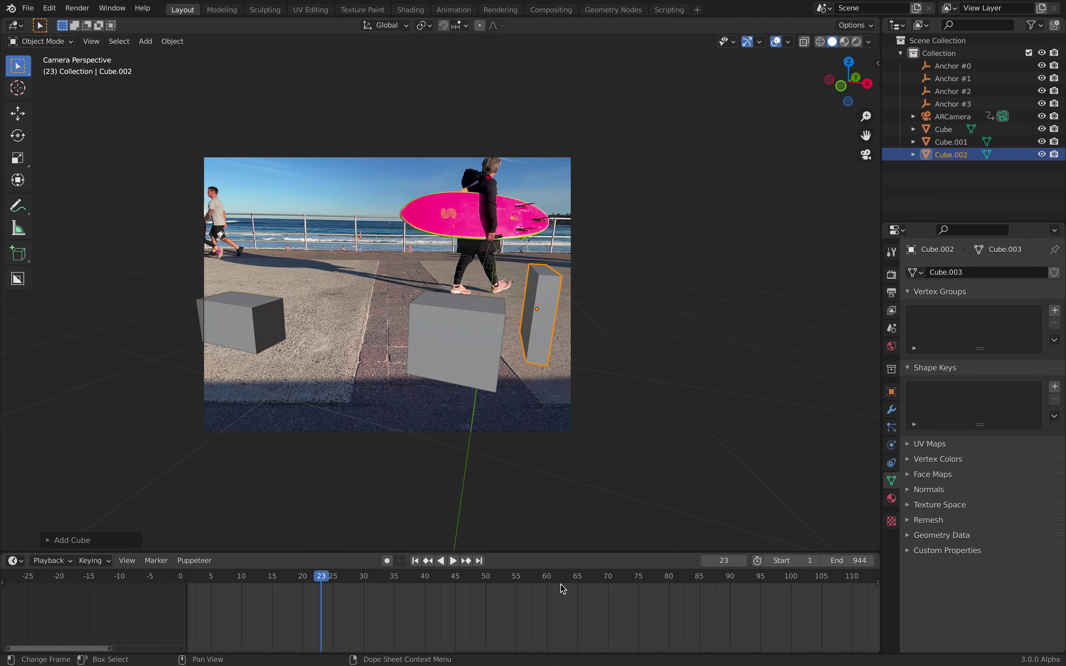
{"action": "key", "text": "space"}
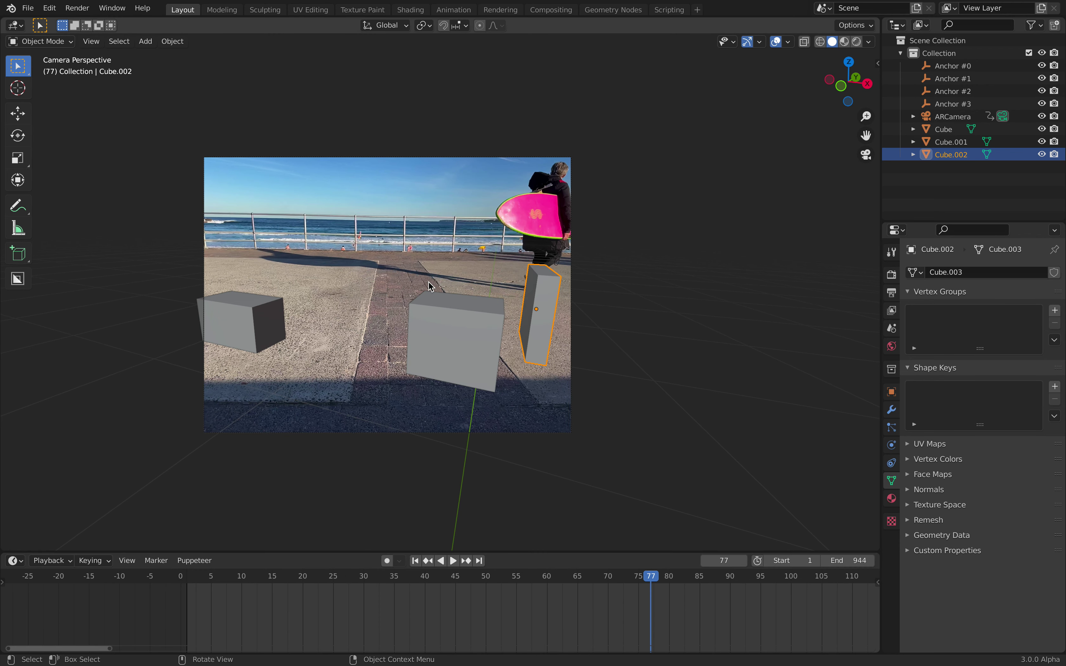
{"action": "left_click", "coordinate": [608, 275]}
{"action": "key", "text": "space"}
Step: Show the scene's output settings and shrink the timeline area to enlarge the 3D viewport
{"action": "left_click", "coordinate": [892, 274]}
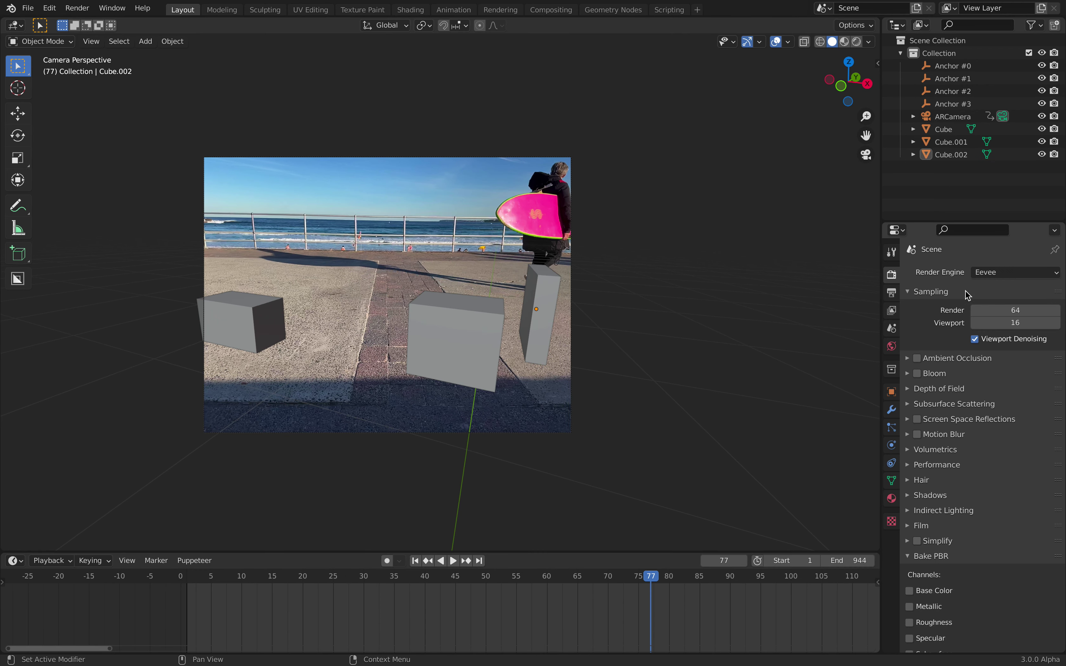
{"action": "left_click", "coordinate": [892, 292]}
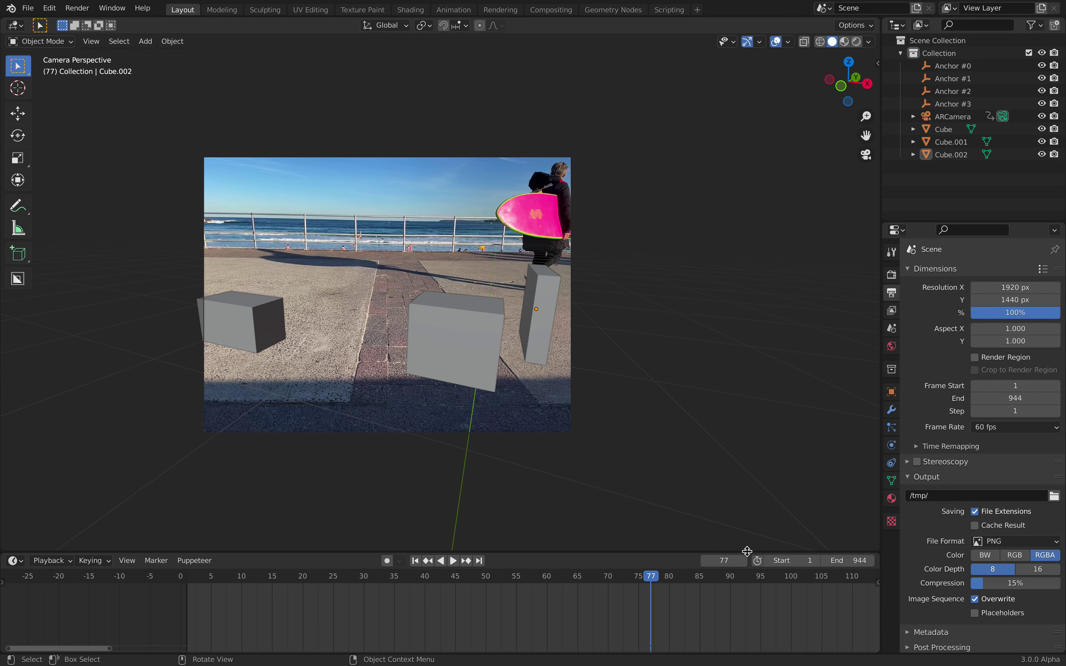
{"action": "left_click_drag", "start_coordinate": [747, 551], "coordinate": [725, 573]}
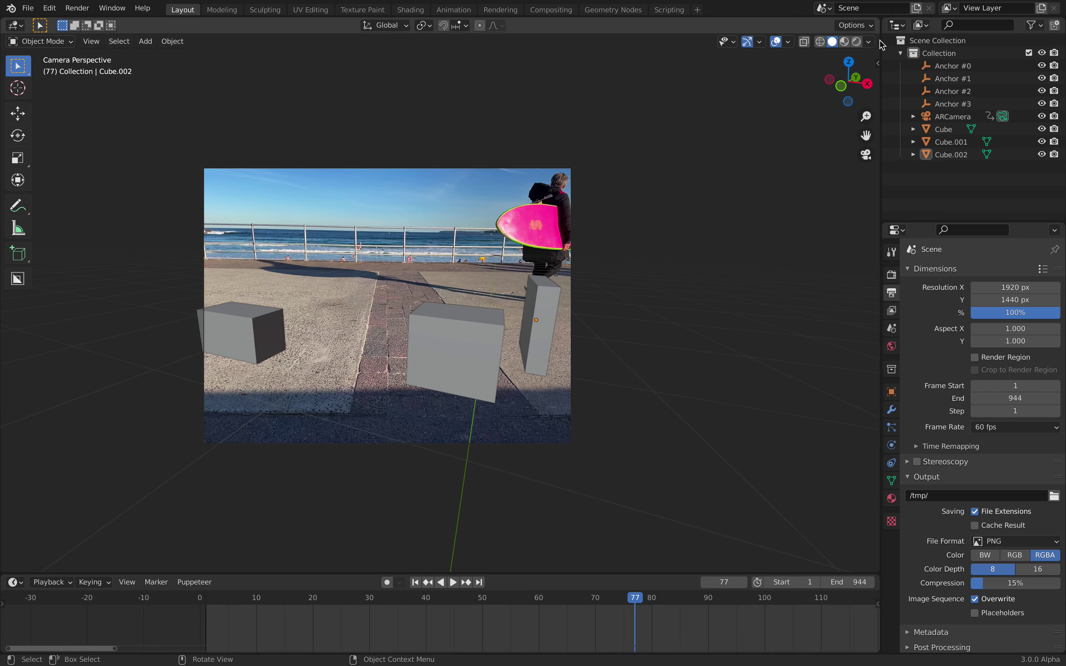
Step: Split the 3D viewport into two side-by-side views and widen the second one
{"action": "scroll", "coordinate": [663, 227], "scroll_direction": "up", "scroll_amount": 3}
{"action": "scroll", "coordinate": [663, 240], "scroll_direction": "down", "scroll_amount": 1}
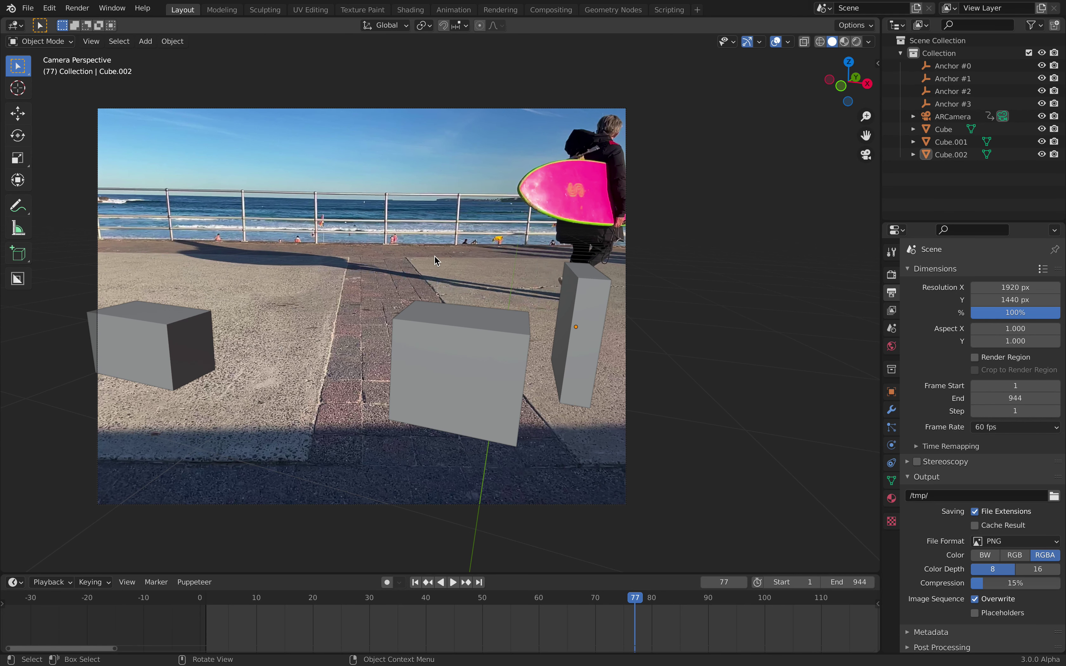
{"action": "left_click_drag", "start_coordinate": [458, 600], "coordinate": [363, 576]}
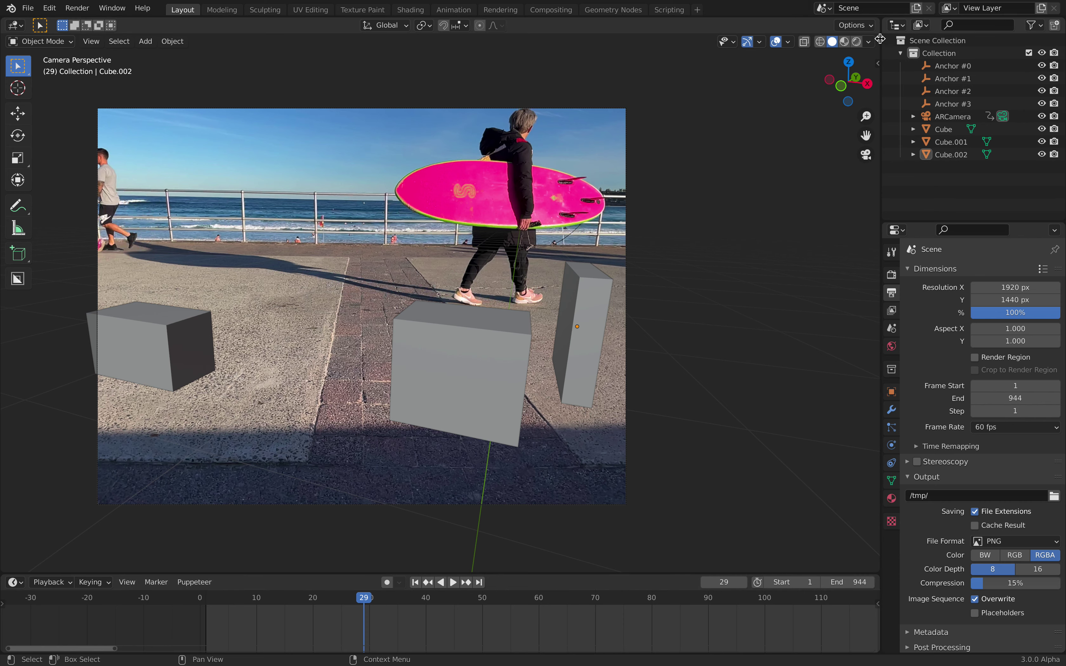
{"action": "left_click_drag", "start_coordinate": [877, 17], "coordinate": [672, 35]}
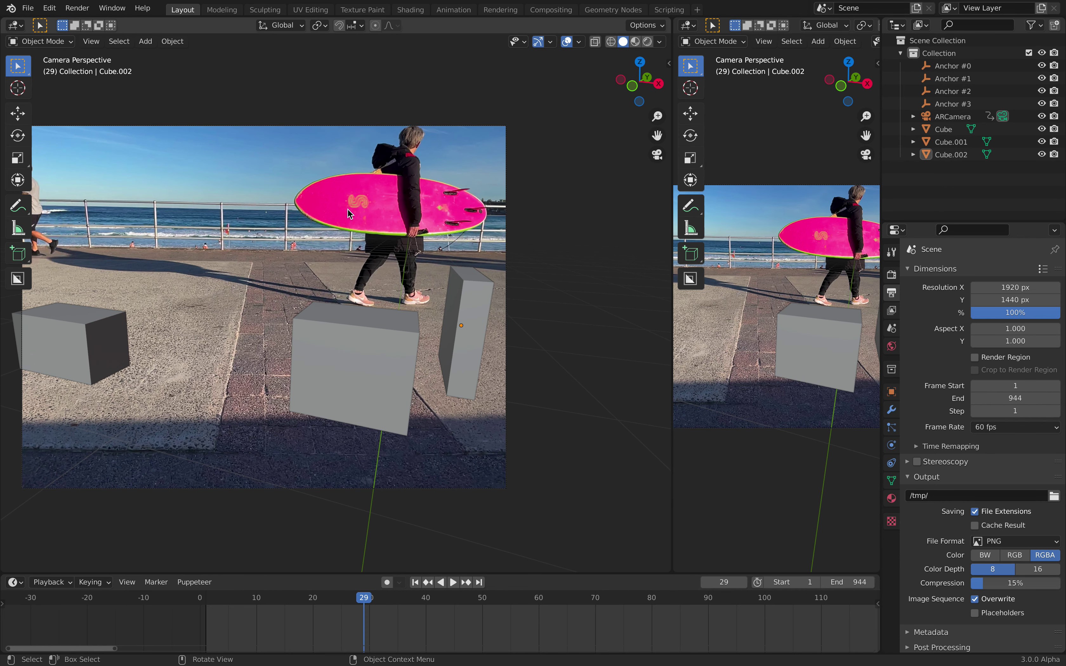
{"action": "scroll", "coordinate": [274, 212], "scroll_direction": "down", "scroll_amount": 1}
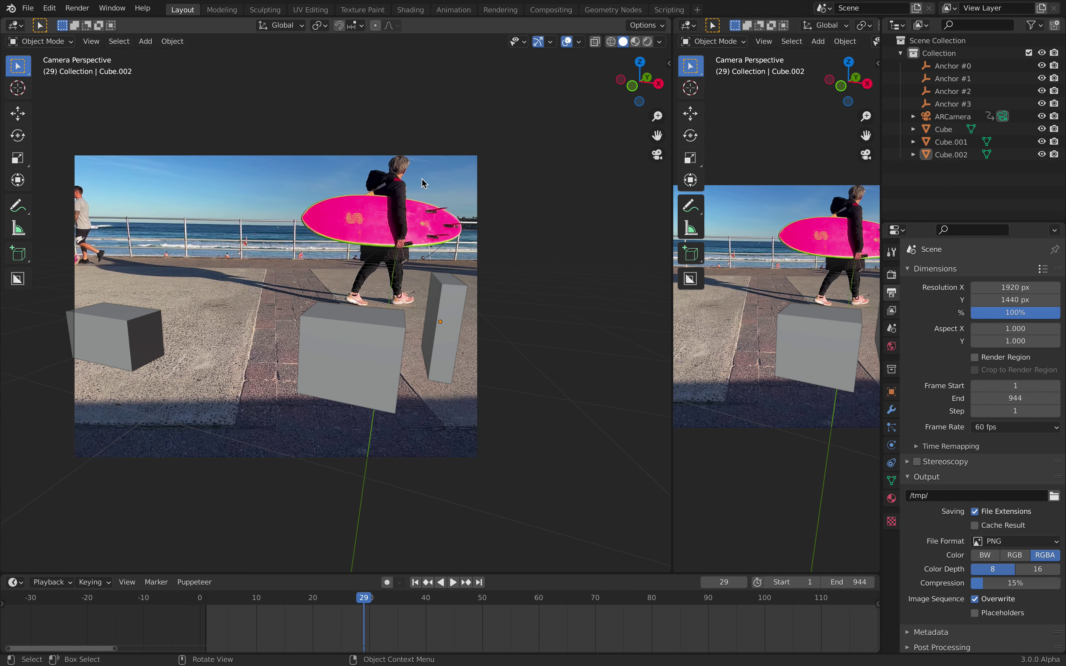
{"action": "middle_click_drag", "start_coordinate": [393, 179], "coordinate": [403, 180], "text": "shift"}
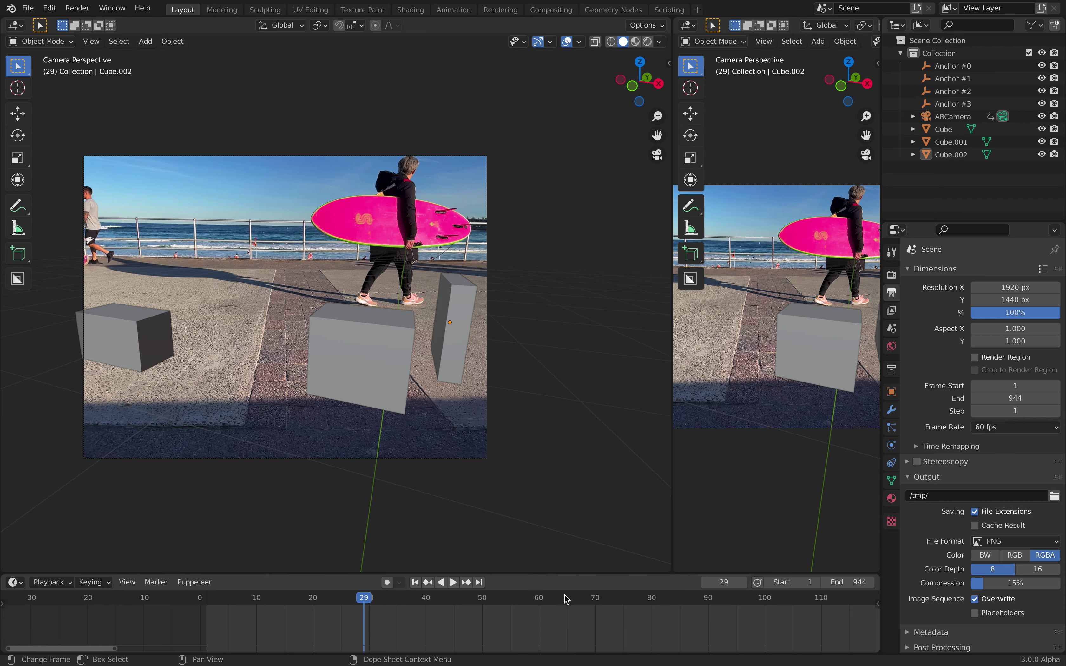
{"action": "left_click", "coordinate": [696, 601]}
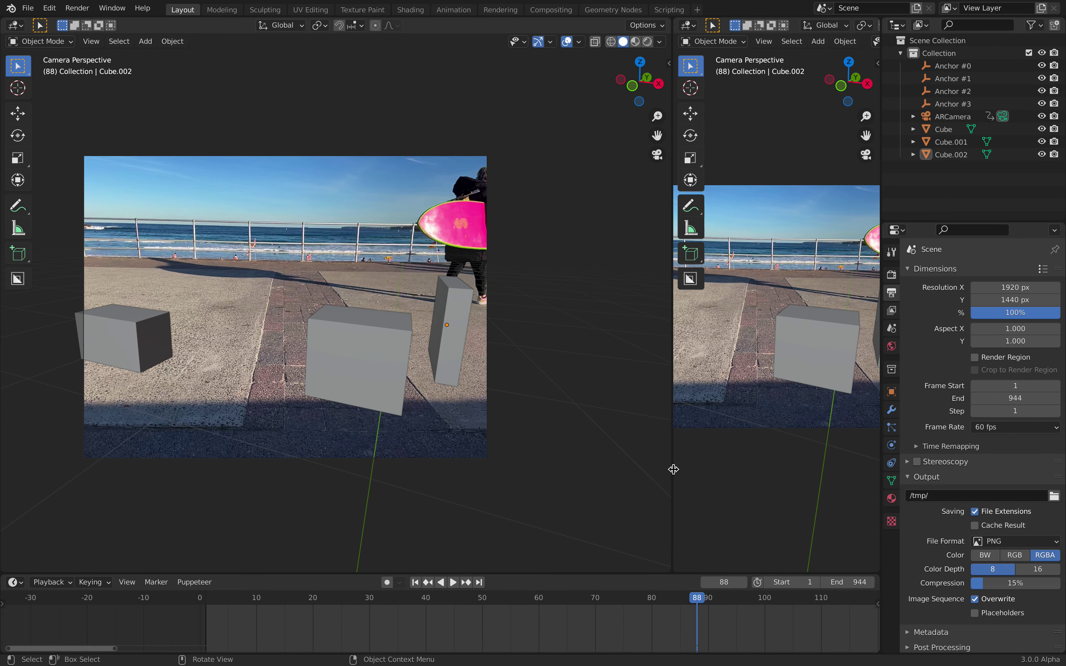
{"action": "left_click_drag", "start_coordinate": [673, 466], "coordinate": [606, 469]}
Step: Play and scrub through the whole shot to check that the boxes stay locked to the pavement
{"action": "middle_click_drag", "start_coordinate": [707, 632], "coordinate": [555, 608], "text": "ctrl"}
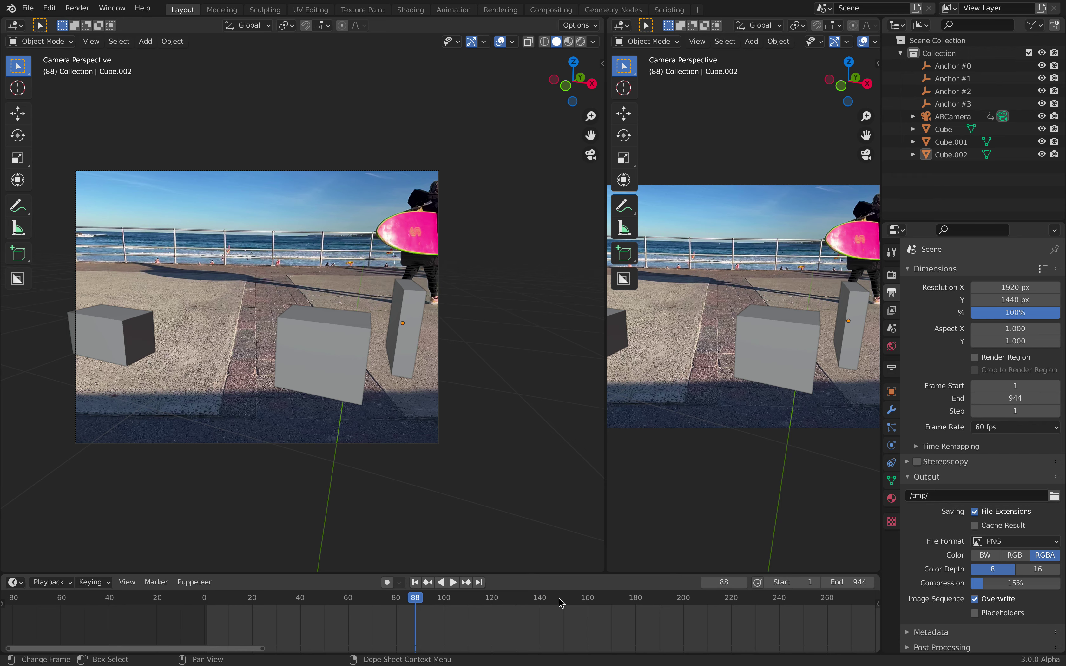
{"action": "key", "text": "space"}
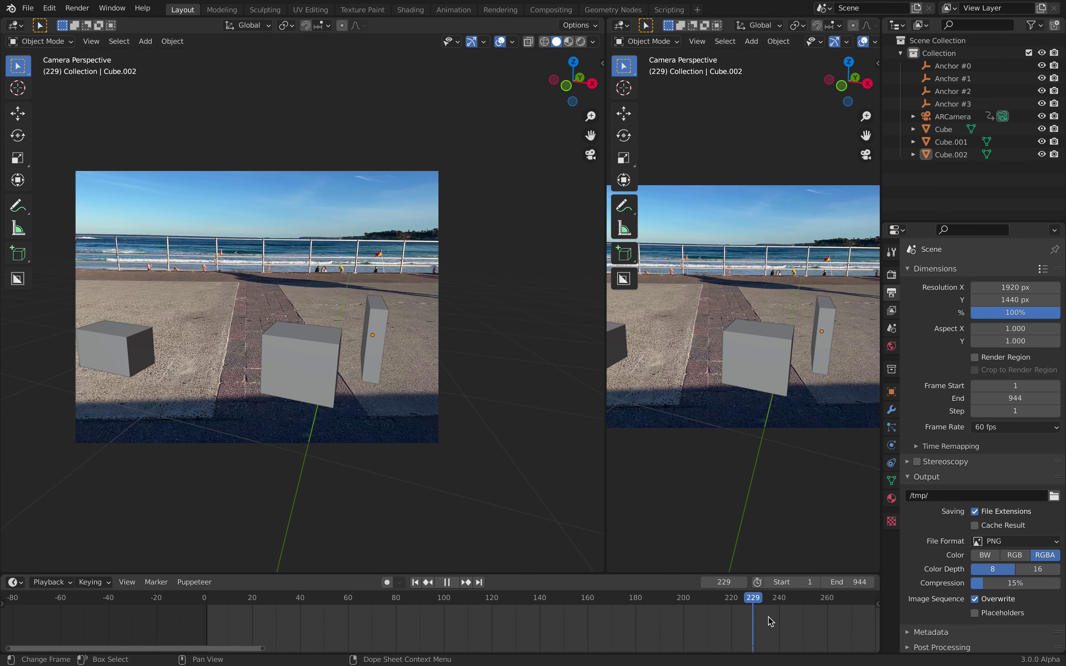
{"action": "key", "text": "space"}
{"action": "middle_click_drag", "start_coordinate": [770, 621], "coordinate": [591, 608], "text": "ctrl"}
{"action": "left_click", "coordinate": [758, 605]}
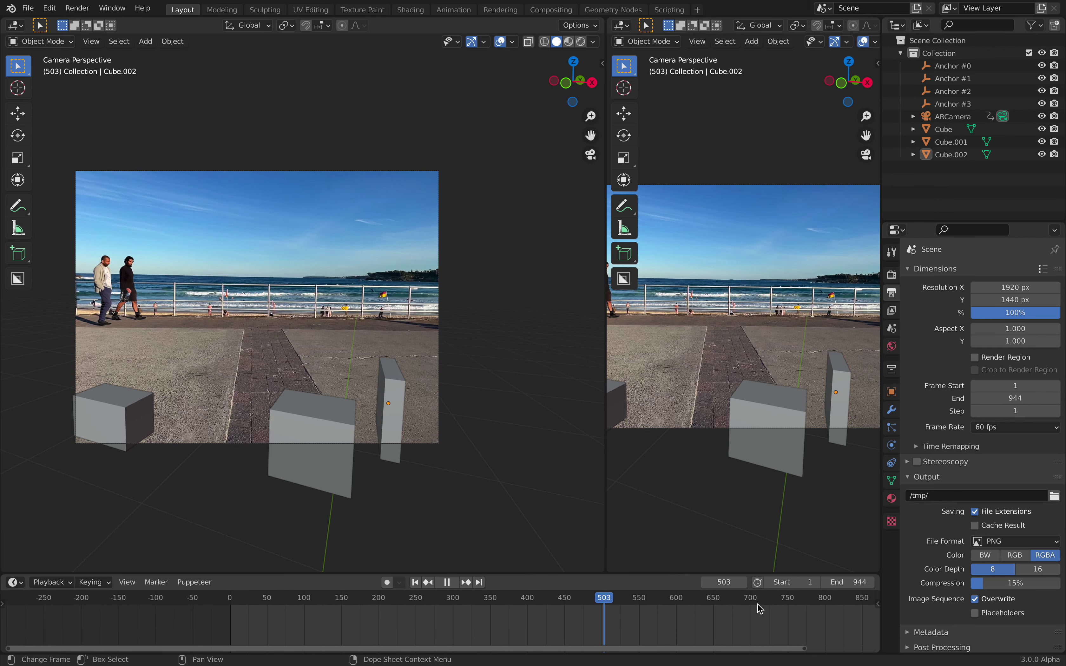
{"action": "scroll", "coordinate": [632, 601], "scroll_direction": "down", "scroll_amount": 4}
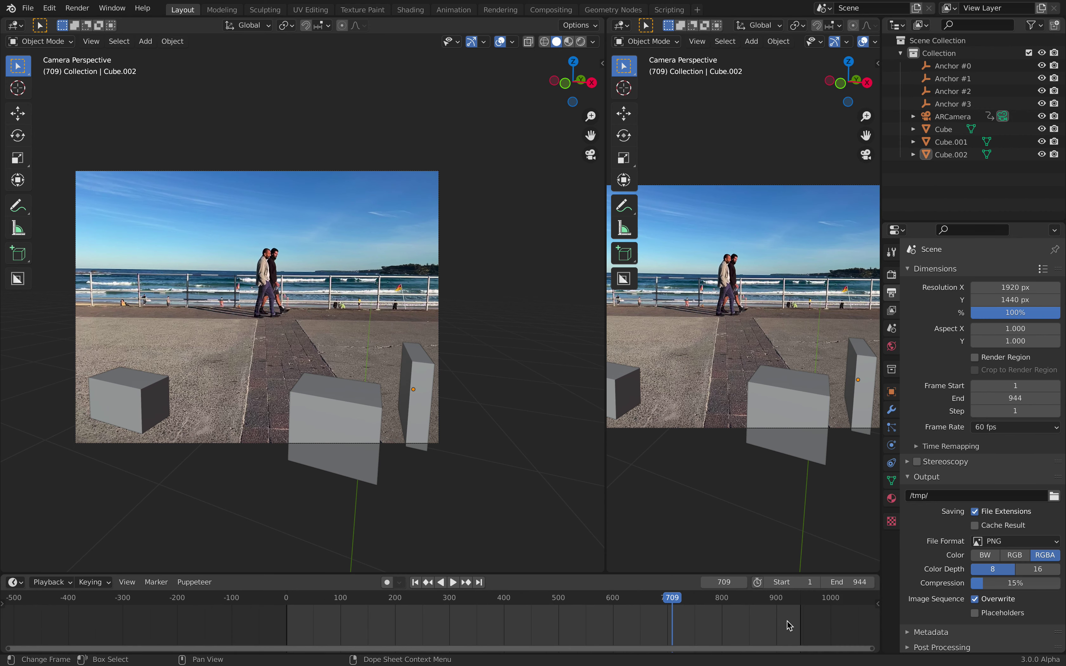
{"action": "left_click_drag", "start_coordinate": [621, 598], "coordinate": [381, 595]}
{"action": "key", "text": "space"}
{"action": "key", "text": "Escape"}
Step: Save the scene, and orbit the second viewport out of the camera view to watch the ARCamera move during playback
{"action": "scroll", "coordinate": [340, 304], "scroll_direction": "up", "scroll_amount": 2}
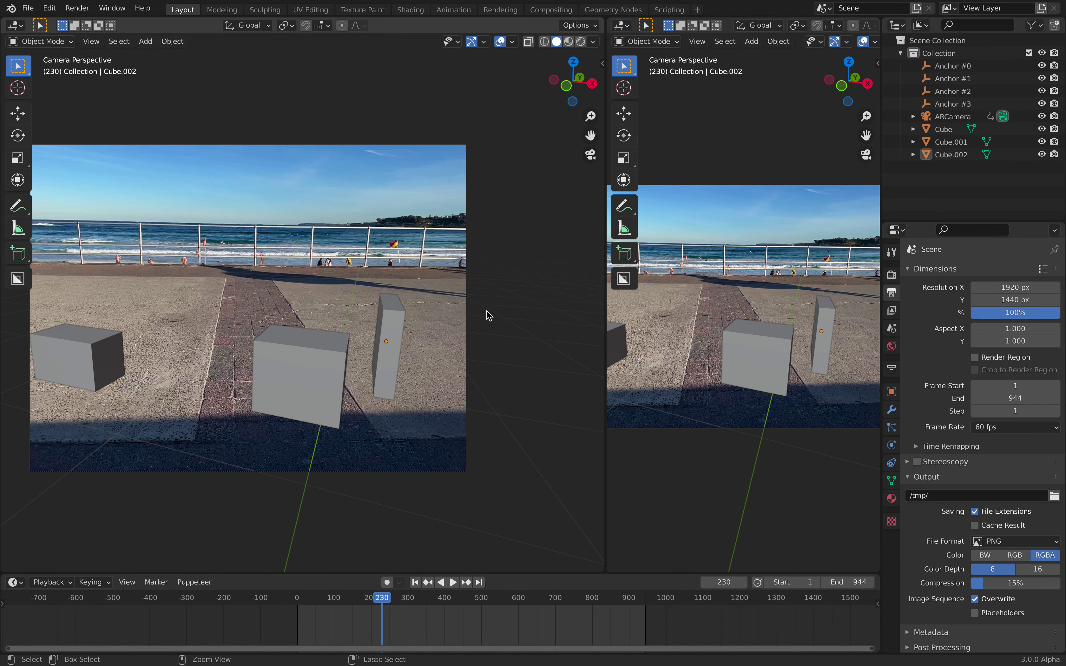
{"action": "key", "text": "ctrl+s"}
{"action": "middle_click_drag", "start_coordinate": [709, 228], "coordinate": [769, 302]}
{"action": "key", "text": "space"}
{"action": "scroll", "coordinate": [763, 313], "scroll_direction": "down", "scroll_amount": 3}
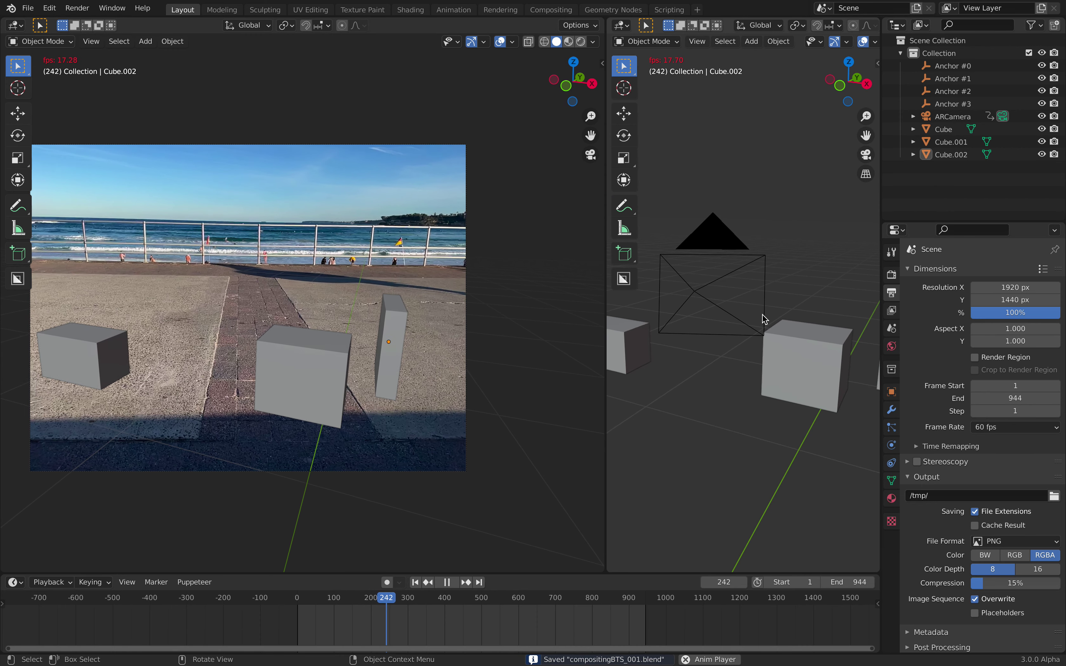
{"action": "key", "text": "space"}
{"action": "left_click", "coordinate": [759, 251]}
Step: Add a Grease Pencil Monkey object to the scene
{"action": "scroll", "coordinate": [788, 212], "scroll_direction": "down", "scroll_amount": 3}
{"action": "key", "text": "shift+a"}
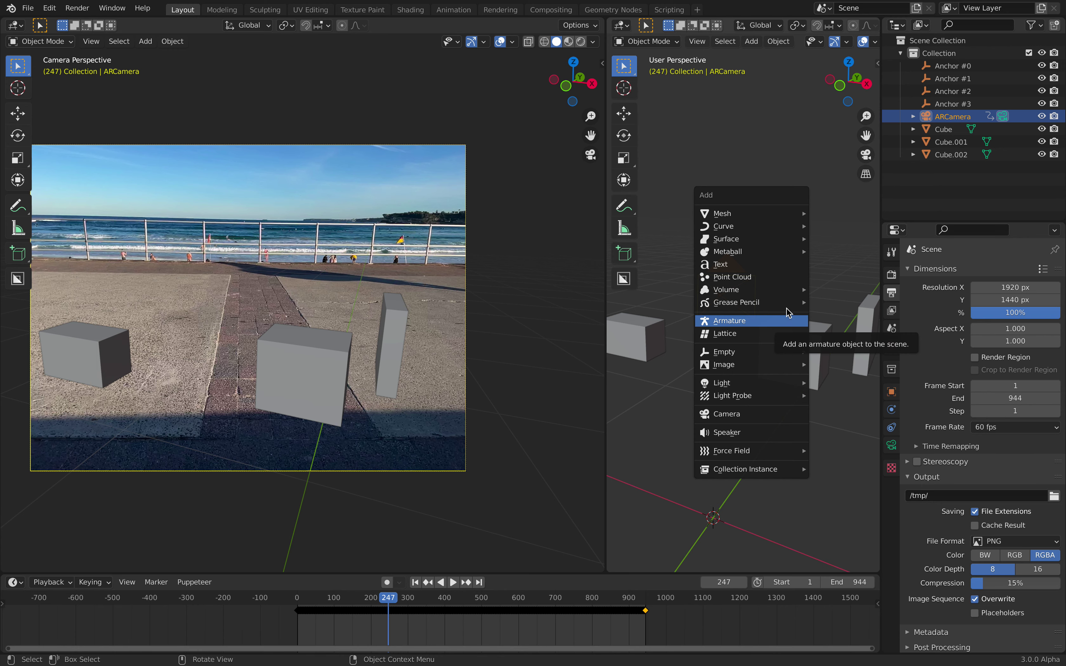
{"action": "mouse_move", "coordinate": [785, 303]}
{"action": "left_click", "coordinate": [839, 330]}
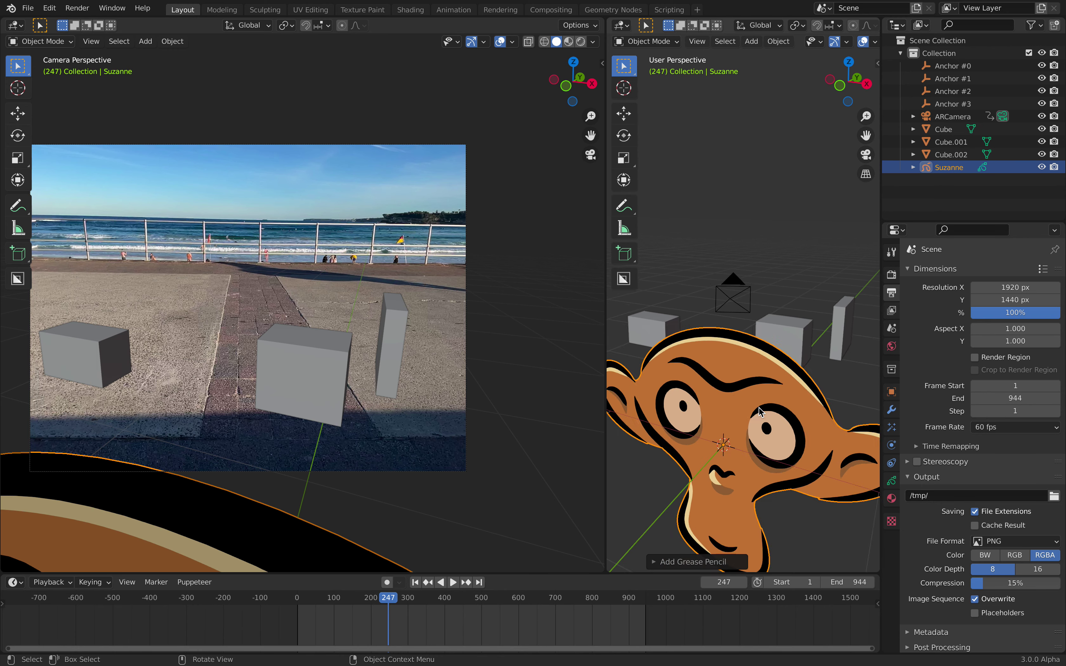
Step: Scale the monkey down and move it behind the middle box so its head rises above the top
{"action": "scroll", "coordinate": [761, 412], "scroll_direction": "down", "scroll_amount": 5}
{"action": "middle_click_drag", "start_coordinate": [761, 412], "coordinate": [696, 406]}
{"action": "key", "text": "g"}
{"action": "left_click", "coordinate": [776, 348]}
{"action": "mouse_move", "coordinate": [828, 335]}
{"action": "middle_mouse_down"}
{"action": "mouse_move", "coordinate": [795, 327]}
{"action": "mouse_move", "coordinate": [726, 365]}
{"action": "mouse_move", "coordinate": [845, 341]}
{"action": "middle_mouse_up"}
{"action": "key", "text": "s"}
{"action": "left_click", "coordinate": [764, 359]}
{"action": "key", "text": "g"}
{"action": "left_click", "coordinate": [822, 352]}
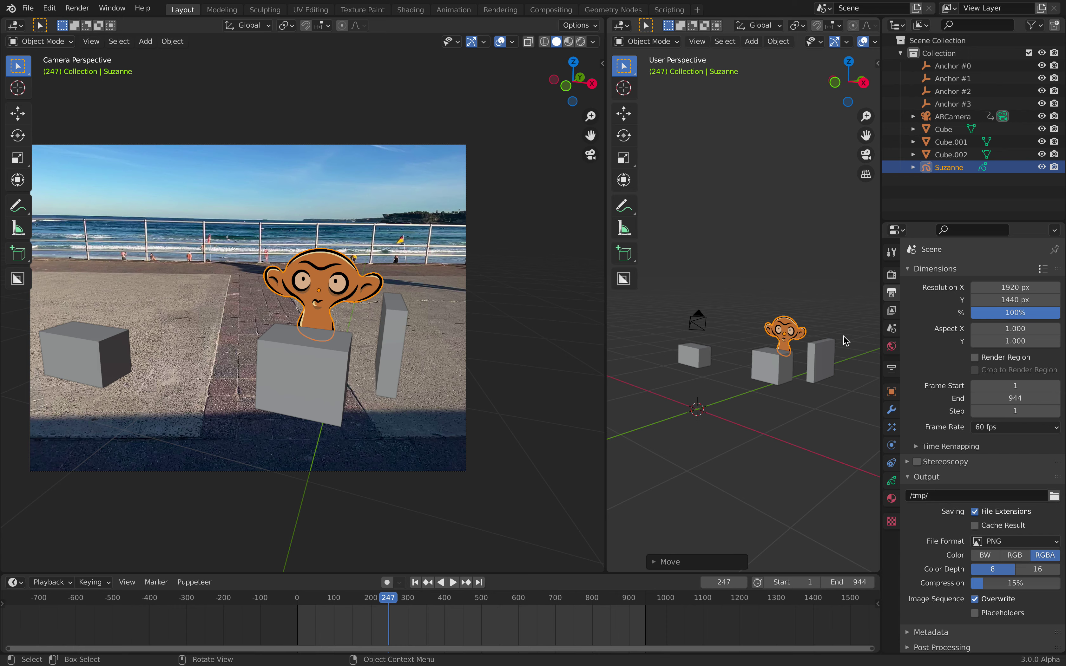
{"action": "key", "text": "g"}
{"action": "left_click", "coordinate": [846, 350]}
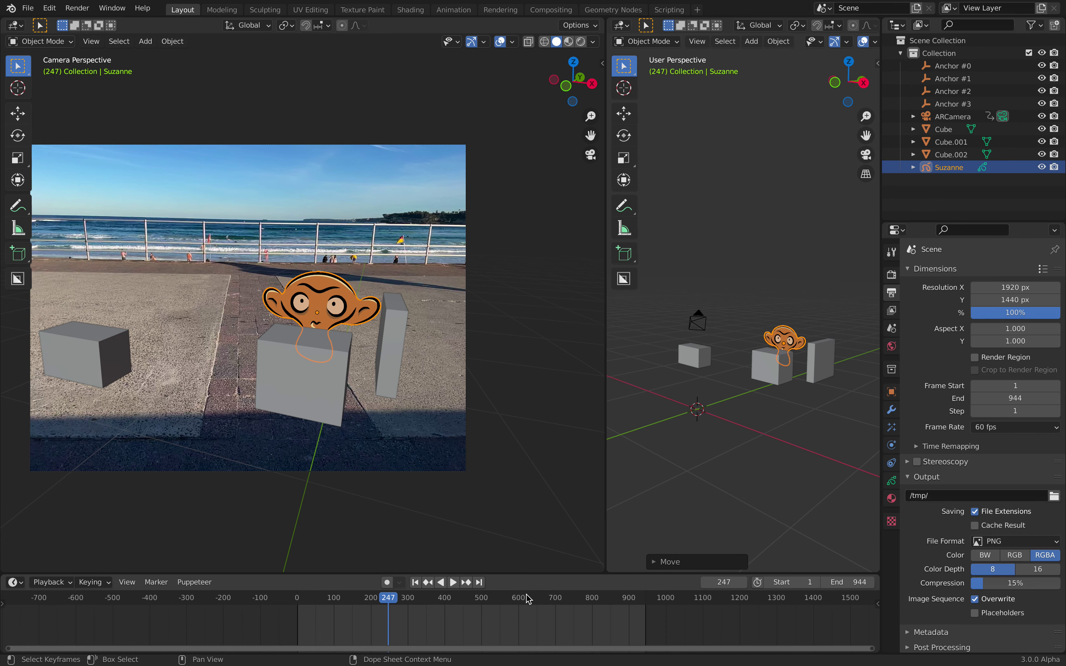
Step: Play and scrub the shot around frame 323 to check the monkey's placement in the camera view
{"action": "key", "text": "space"}
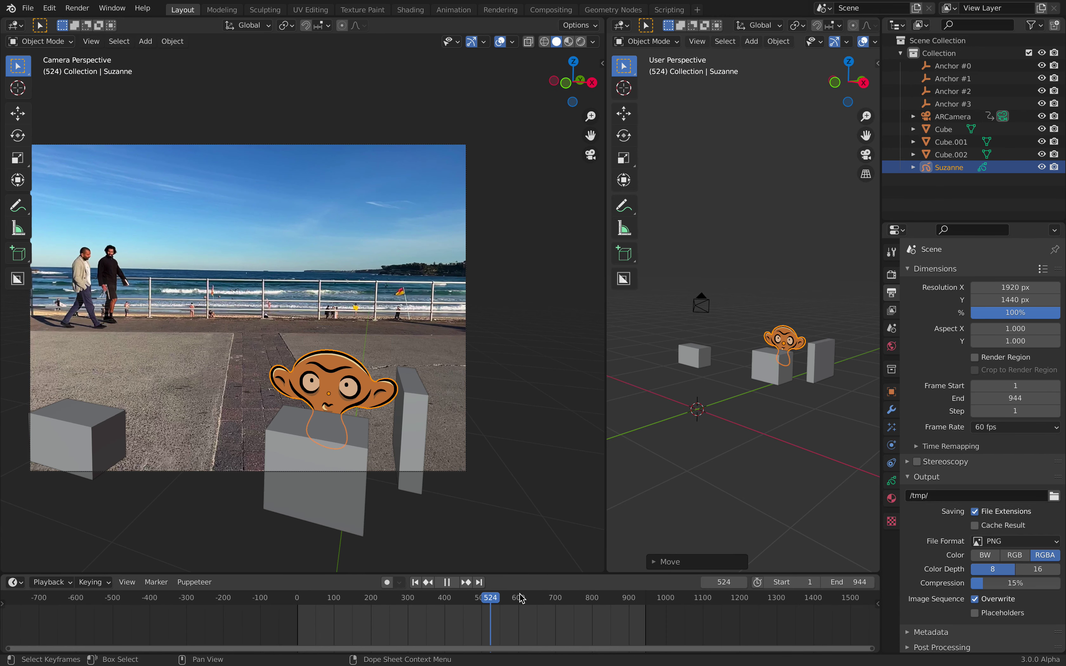
{"action": "left_click_drag", "start_coordinate": [519, 594], "coordinate": [416, 591]}
{"action": "key", "text": "space"}
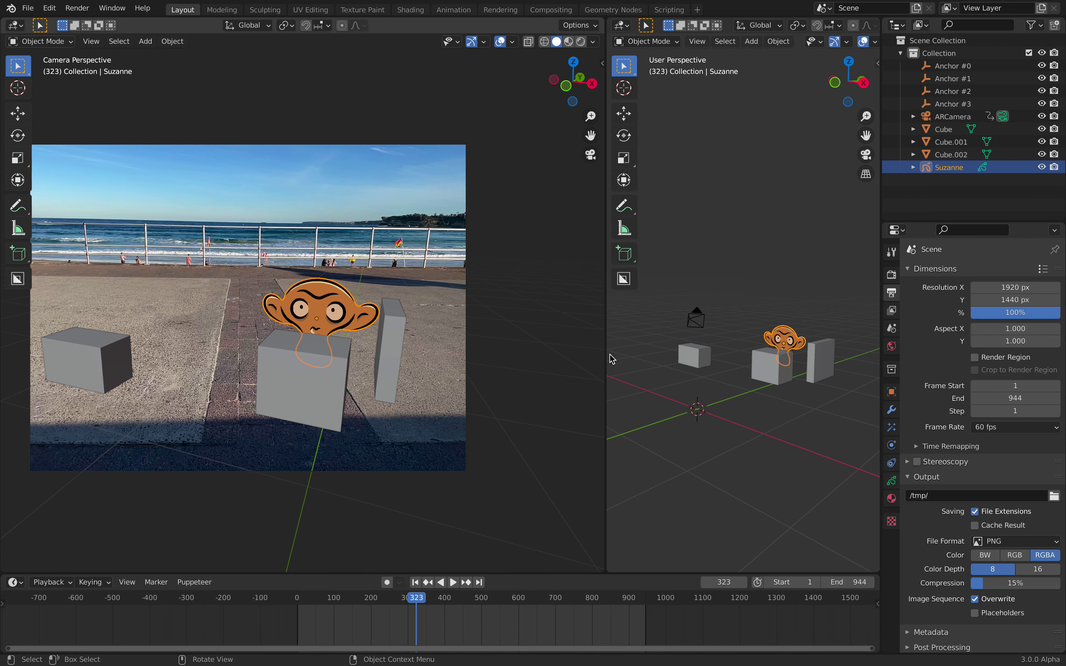
Step: Deselect the monkey and save the scene
{"action": "left_click", "coordinate": [736, 275]}
{"action": "key", "text": "ctrl+s"}
{"action": "middle_click_drag", "start_coordinate": [739, 277], "coordinate": [748, 288]}
{"action": "scroll", "coordinate": [748, 288], "scroll_direction": "up", "scroll_amount": 1}
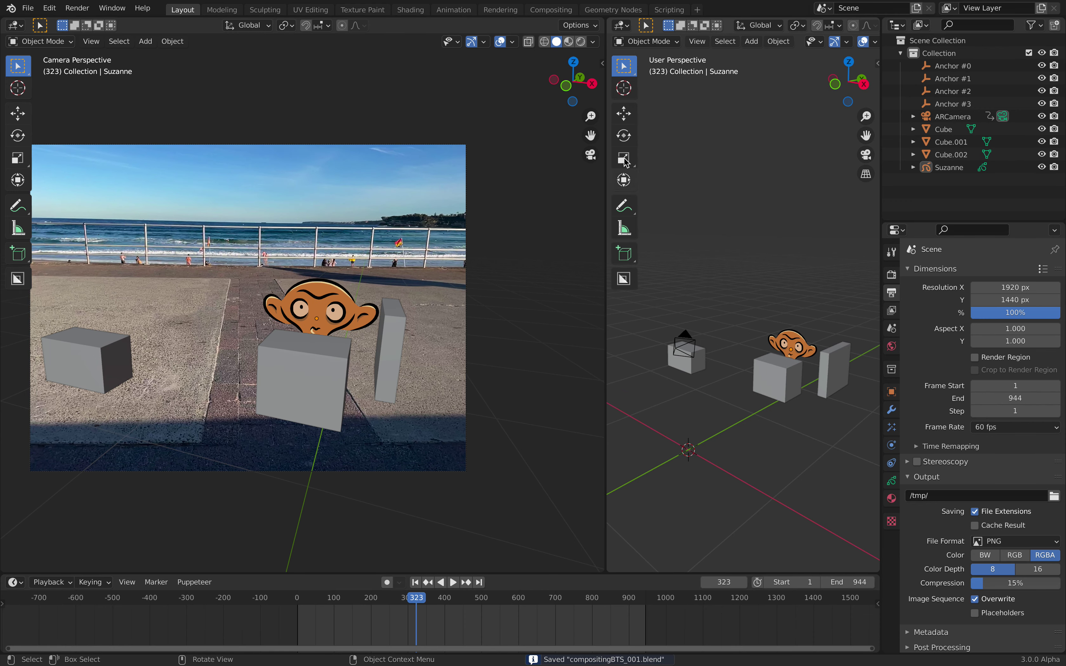
{"action": "left_click", "coordinate": [28, 8]}
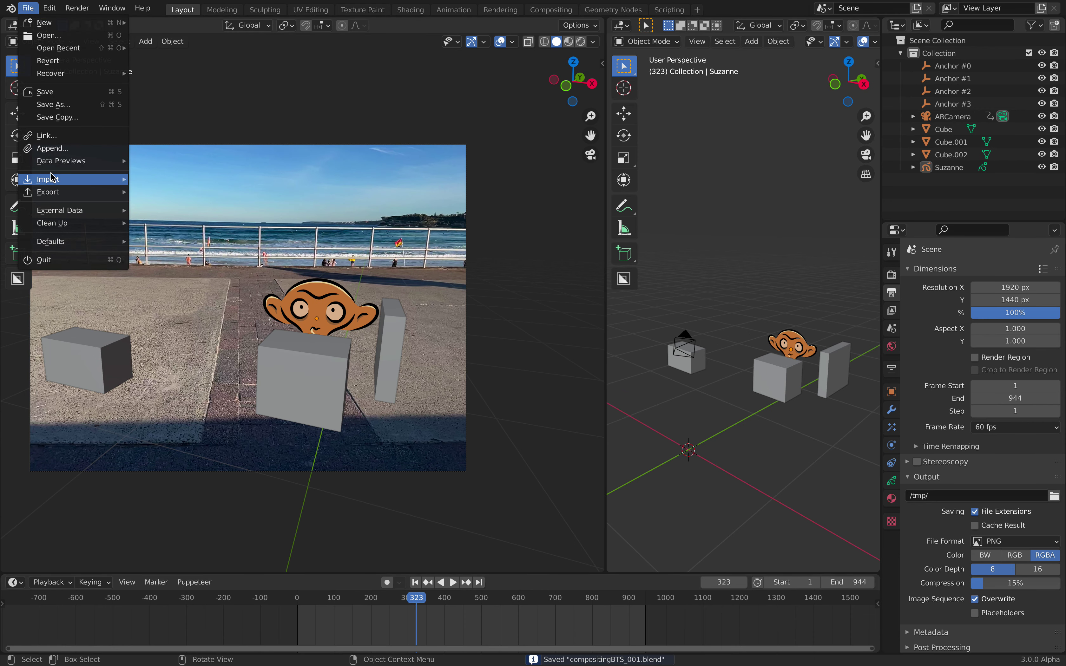
{"action": "mouse_move", "coordinate": [47, 179]}
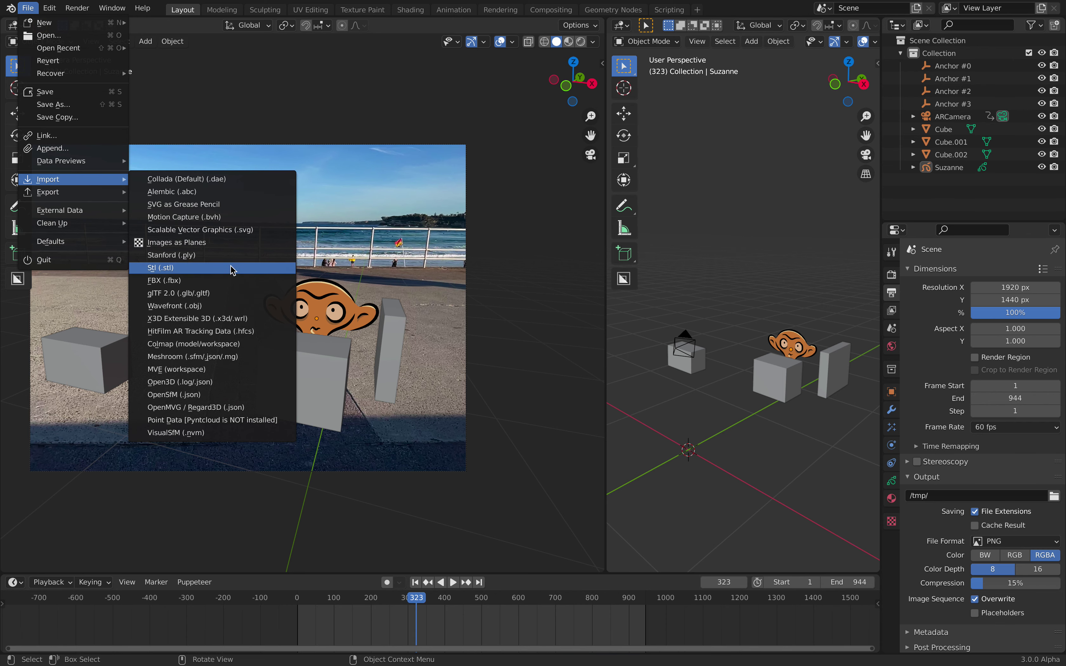
{"action": "key", "text": "Escape"}
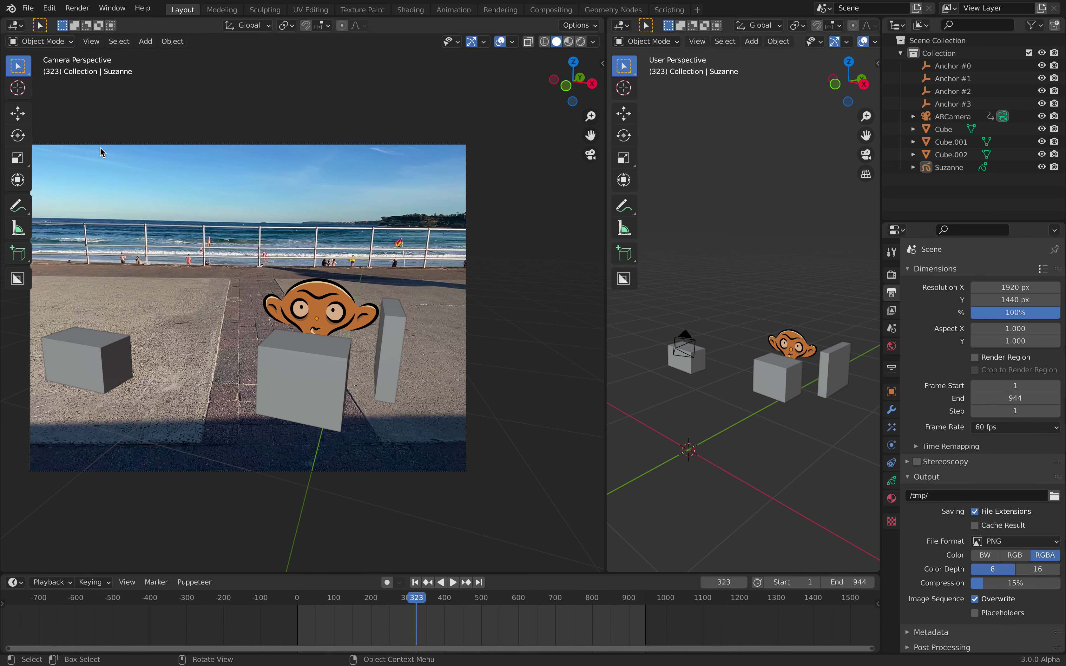
{"action": "key", "text": "ctrl+o"}
{"action": "left_click", "coordinate": [707, 614]}
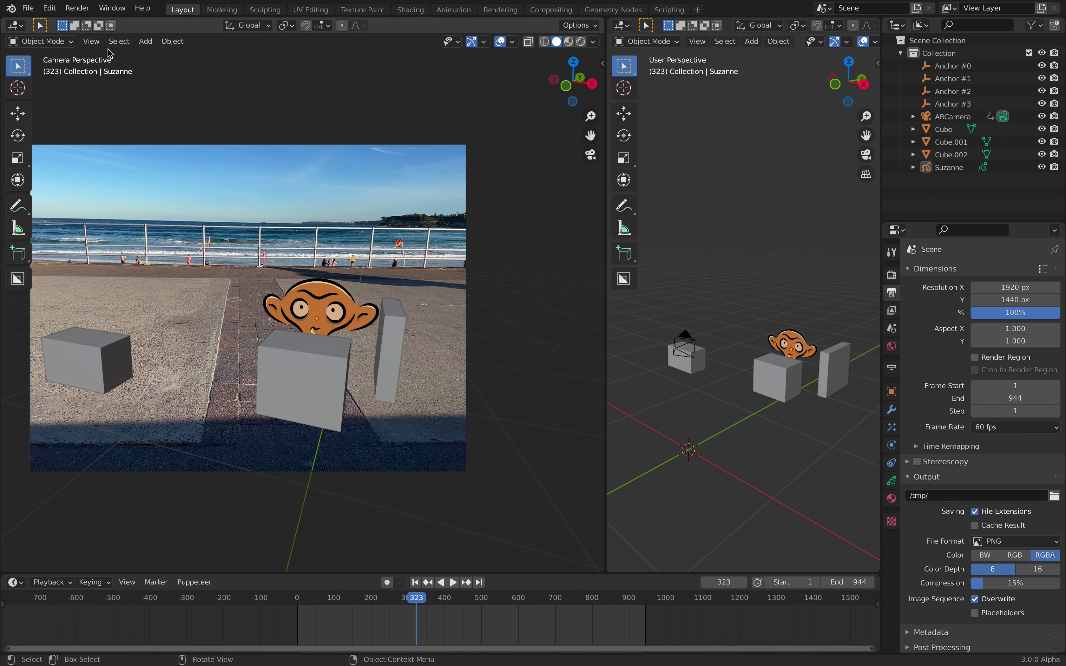
Step: Import the glTF model gpseahorse.glb from the Desktop folder, sorting the files by modification date to find it
{"action": "left_click", "coordinate": [28, 10]}
{"action": "mouse_move", "coordinate": [71, 185]}
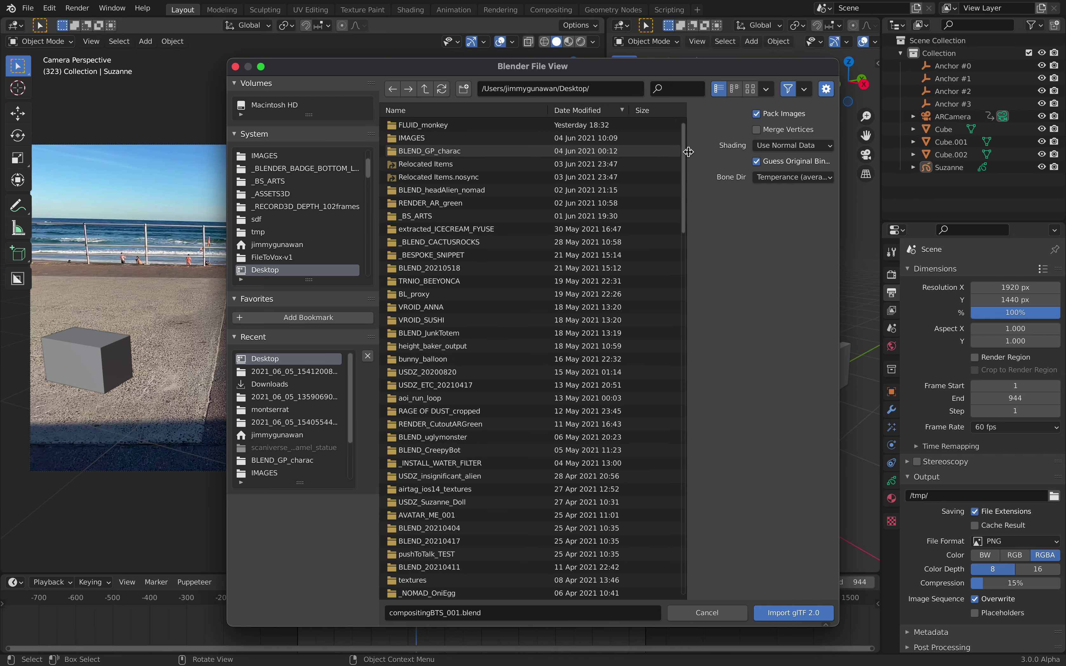
{"action": "left_click_drag", "start_coordinate": [688, 151], "coordinate": [676, 233]}
{"action": "scroll", "coordinate": [676, 233], "scroll_direction": "down", "scroll_amount": 15}
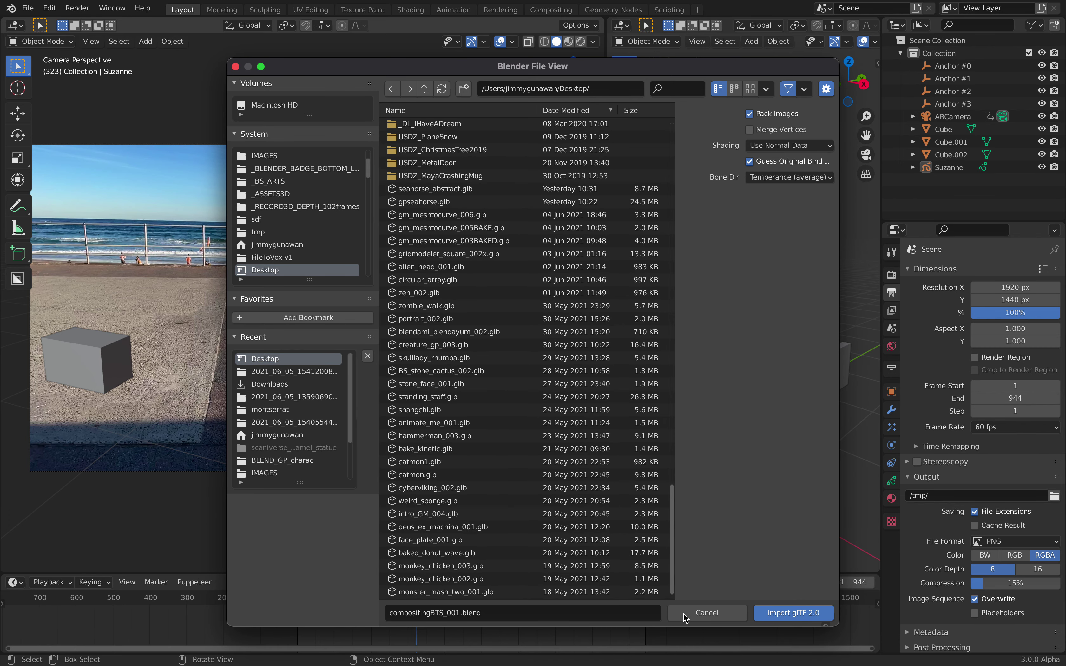
{"action": "left_click", "coordinate": [573, 110]}
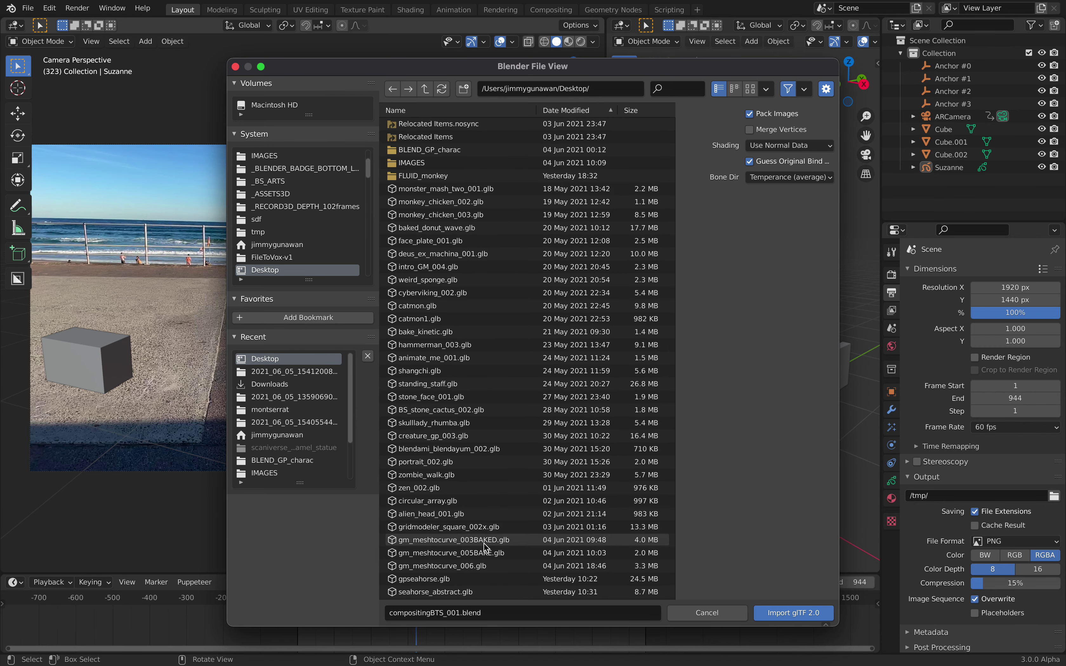
{"action": "double_click", "coordinate": [471, 582]}
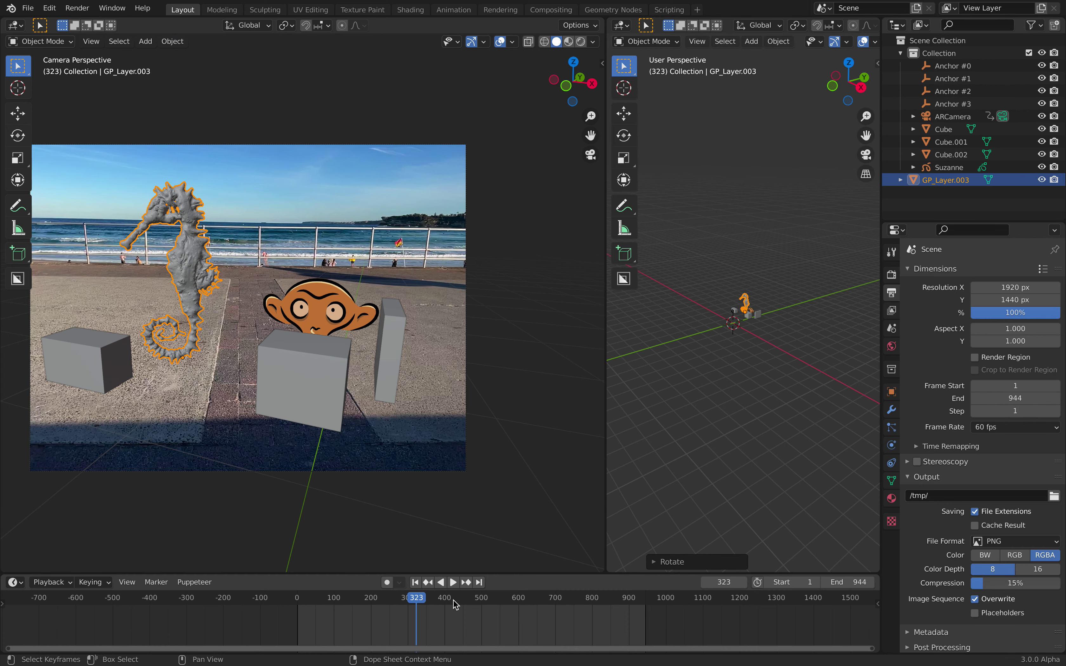
Step: Go to frame 385, move the seahorse up and toward the middle box in the camera view, and save the scene
{"action": "left_click_drag", "start_coordinate": [454, 600], "coordinate": [439, 600]}
{"action": "scroll", "coordinate": [825, 286], "scroll_direction": "up", "scroll_amount": 4}
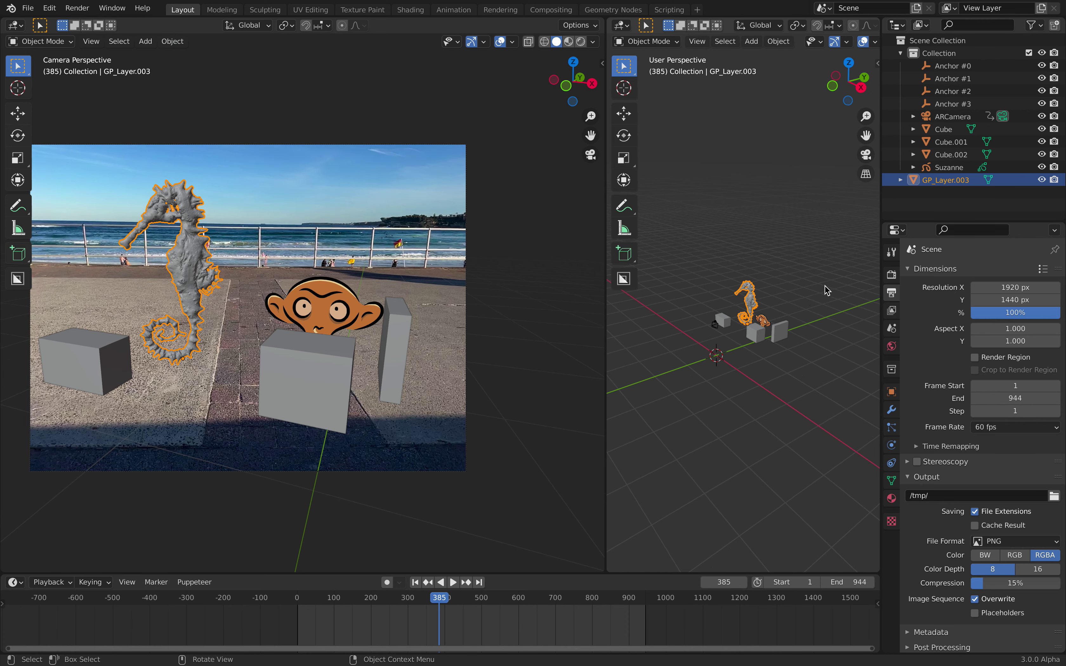
{"action": "scroll", "coordinate": [826, 285], "scroll_direction": "up", "scroll_amount": 4}
{"action": "middle_click_drag", "start_coordinate": [780, 341], "coordinate": [831, 296]}
{"action": "key", "text": "ctrl+s"}
{"action": "key", "text": "g"}
{"action": "left_click", "coordinate": [845, 283]}
Step: Create a new material on the seahorse with Metallic 0.802 and Roughness 0.203
{"action": "left_click", "coordinate": [892, 498]}
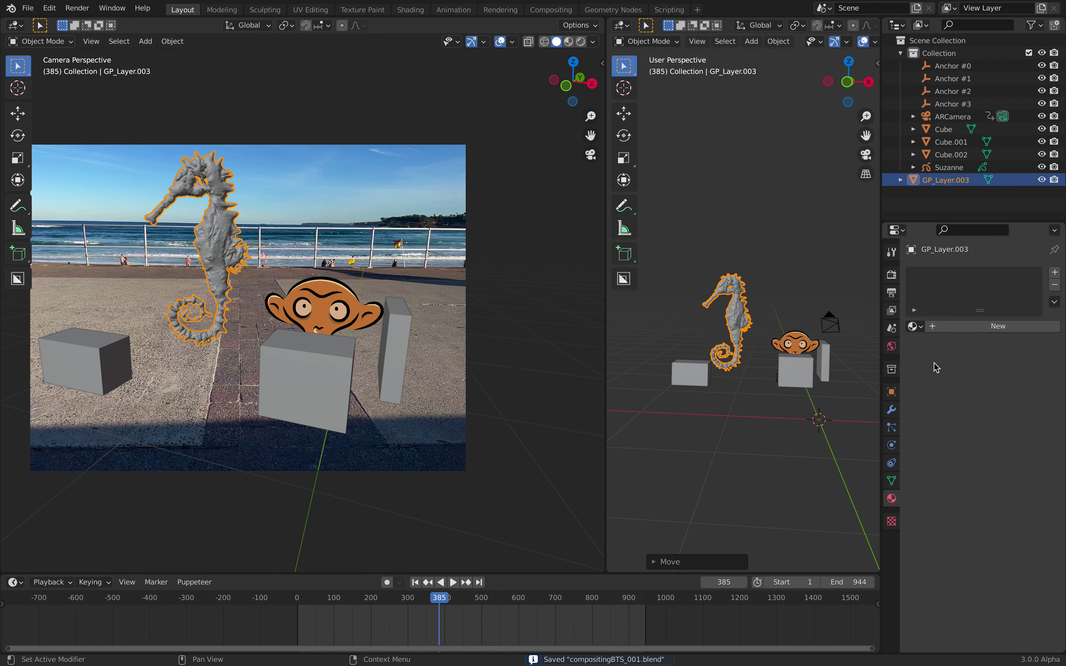
{"action": "left_click", "coordinate": [949, 328]}
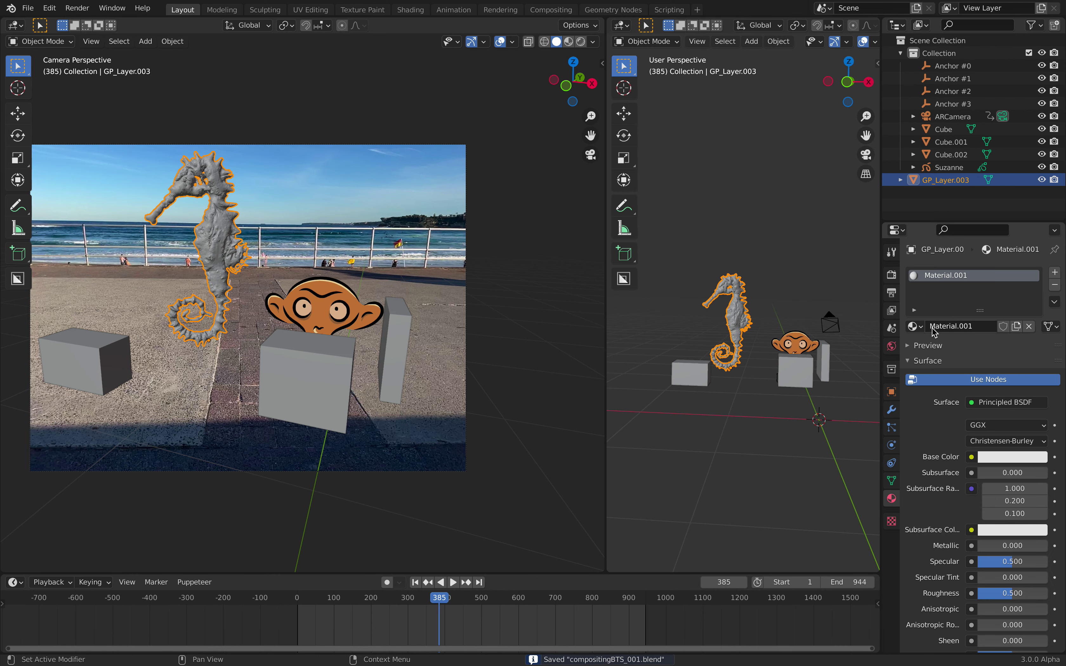
{"action": "left_click_drag", "start_coordinate": [999, 547], "coordinate": [1033, 546]}
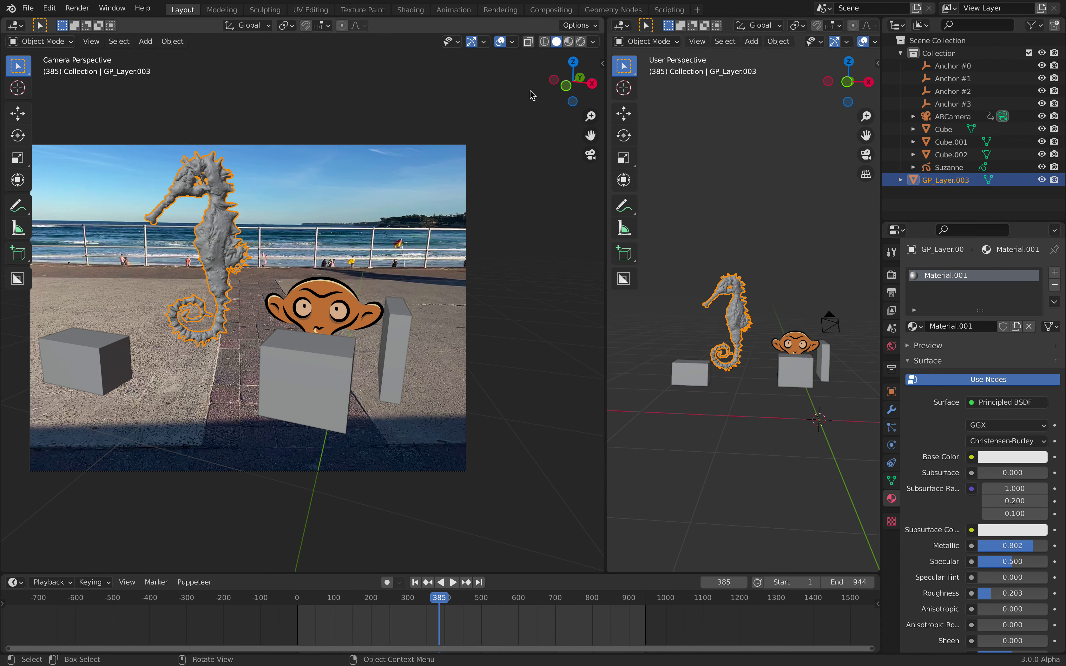
Step: Show the camera viewport in Material Preview, deselect the seahorse, play the shot up to frame 523, and save the scene
{"action": "left_click", "coordinate": [569, 46]}
{"action": "key", "text": "alt+a"}
{"action": "key", "text": "space"}
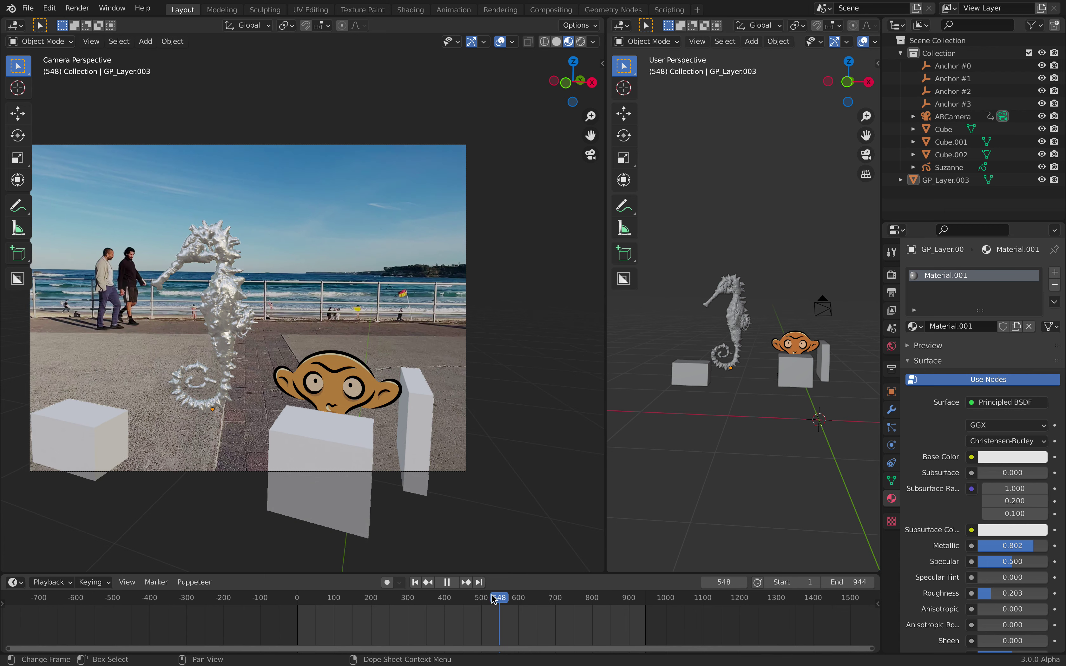
{"action": "left_click", "coordinate": [492, 598]}
{"action": "key", "text": "space"}
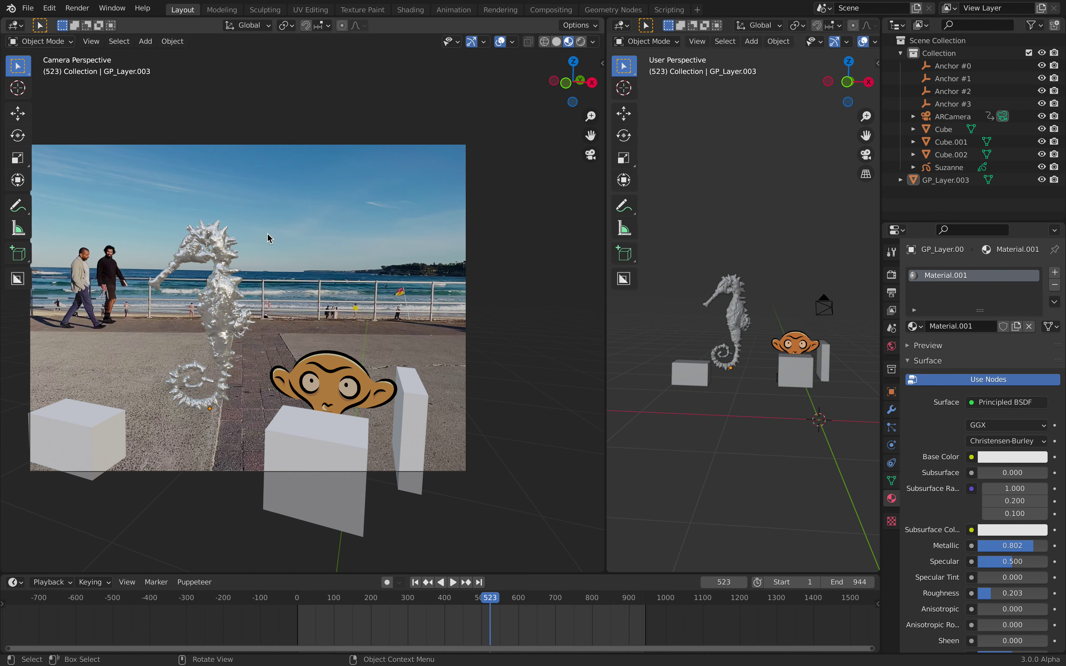
{"action": "key", "text": "ctrl+s"}
Step: Try the Scene World and Scene Lights options in the camera viewport's shading settings, leaving both off
{"action": "left_click", "coordinate": [593, 42]}
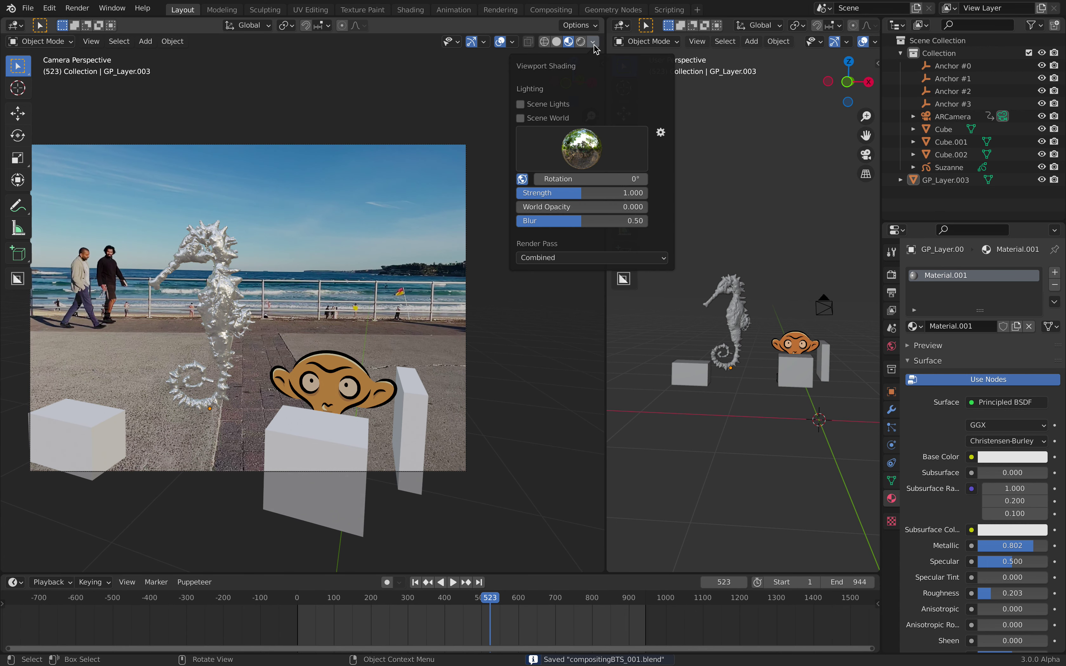
{"action": "left_click", "coordinate": [550, 119]}
{"action": "left_click", "coordinate": [550, 118]}
{"action": "left_click", "coordinate": [551, 118]}
{"action": "left_click", "coordinate": [550, 118]}
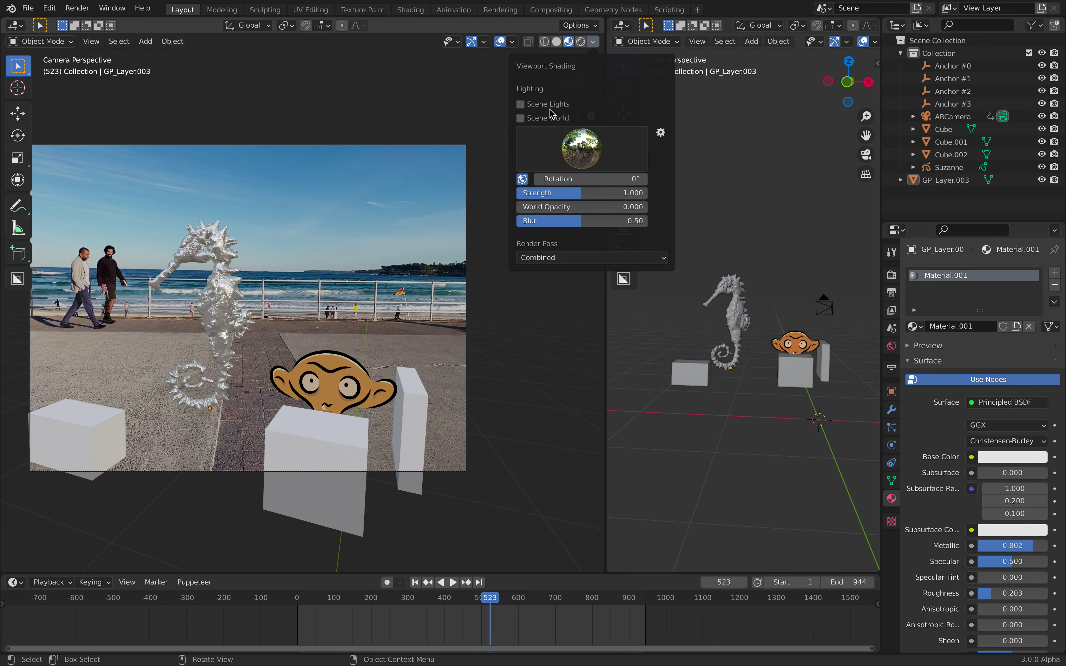
{"action": "left_click", "coordinate": [550, 105]}
{"action": "left_click", "coordinate": [550, 106]}
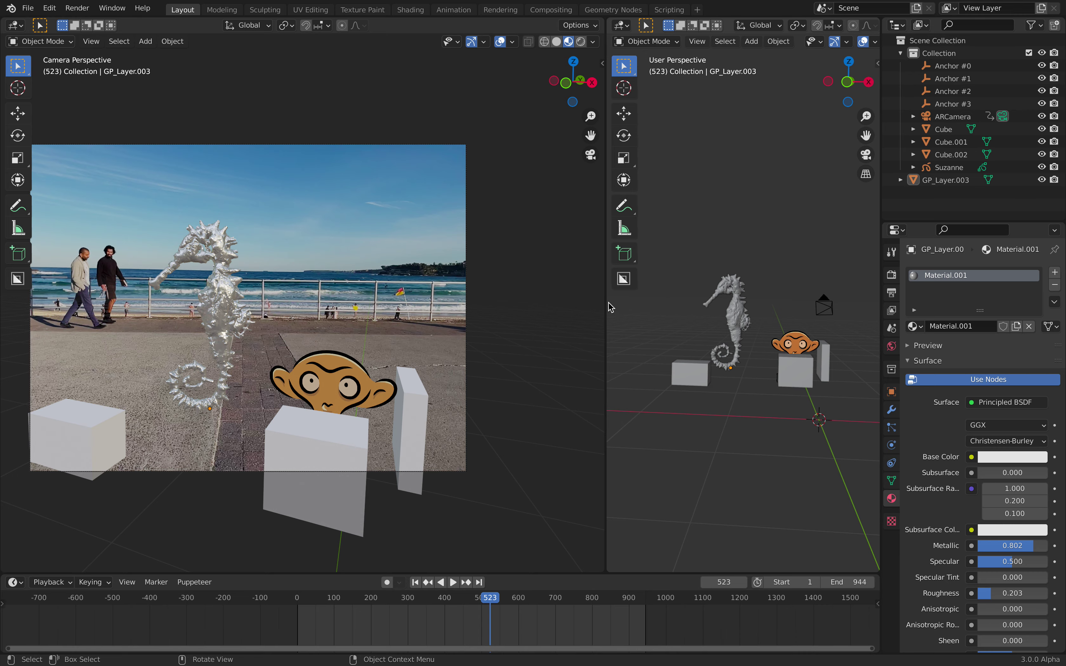
Step: Move the divider between the two 3D viewports to give the perspective view more width, and save the scene
{"action": "left_click_drag", "start_coordinate": [610, 307], "coordinate": [551, 306]}
{"action": "key", "text": "ctrl+s"}
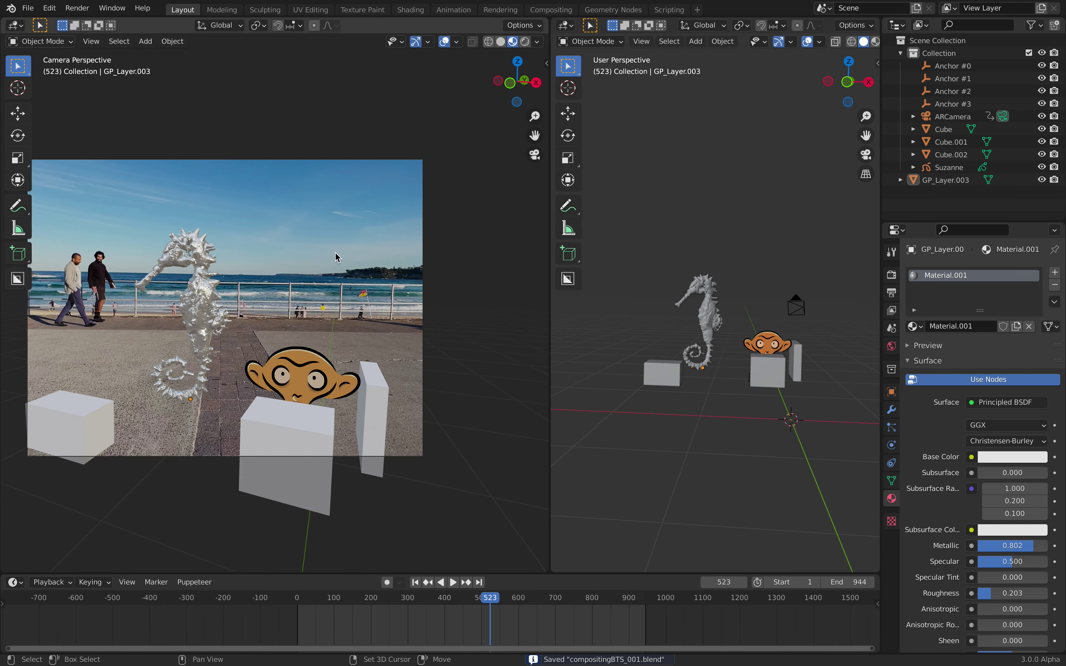
{"action": "middle_click_drag", "start_coordinate": [335, 253], "coordinate": [411, 254], "text": "shift"}
{"action": "scroll", "coordinate": [419, 256], "scroll_direction": "up", "scroll_amount": 1}
Step: Switch to Finder, preview the 360-degree photo R0010401.JPG, close the preview, and return to Blender
{"action": "key", "text": "super+Tab"}
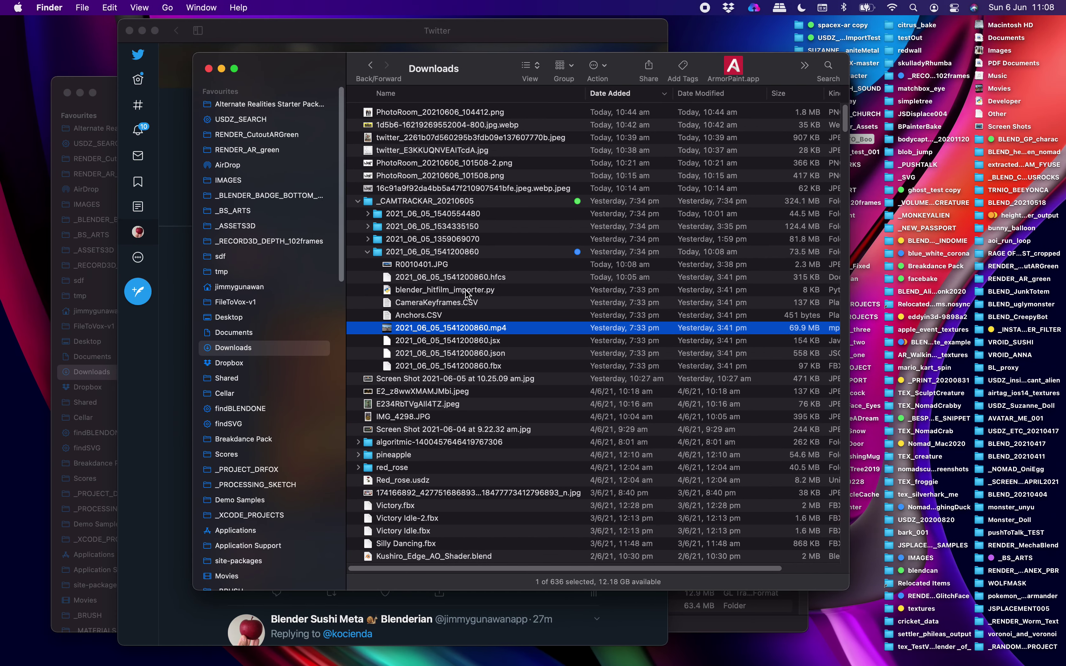
{"action": "left_click", "coordinate": [439, 264]}
{"action": "key", "text": "space"}
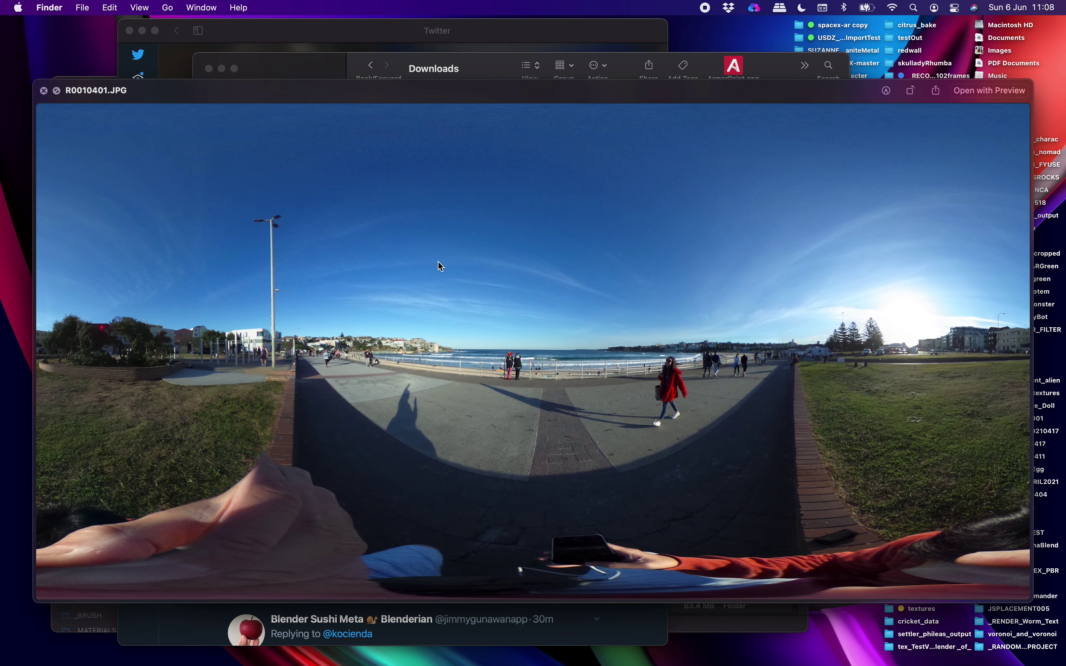
{"action": "left_click_drag", "start_coordinate": [1026, 82], "coordinate": [908, 75]}
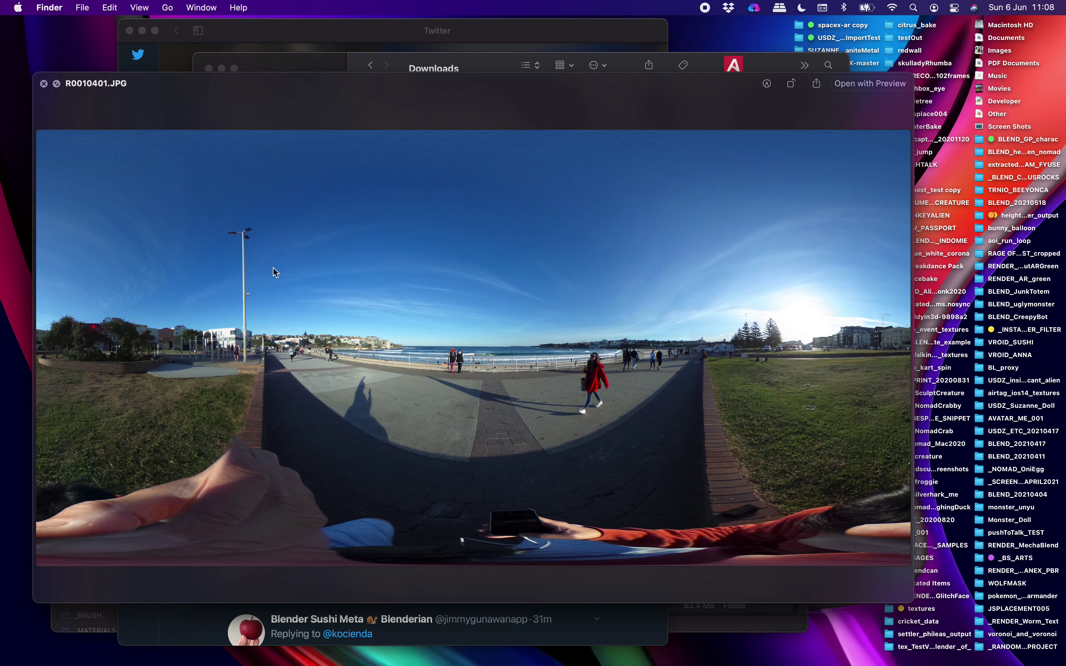
{"action": "left_click", "coordinate": [44, 85]}
{"action": "key", "text": "ctrl+Right"}
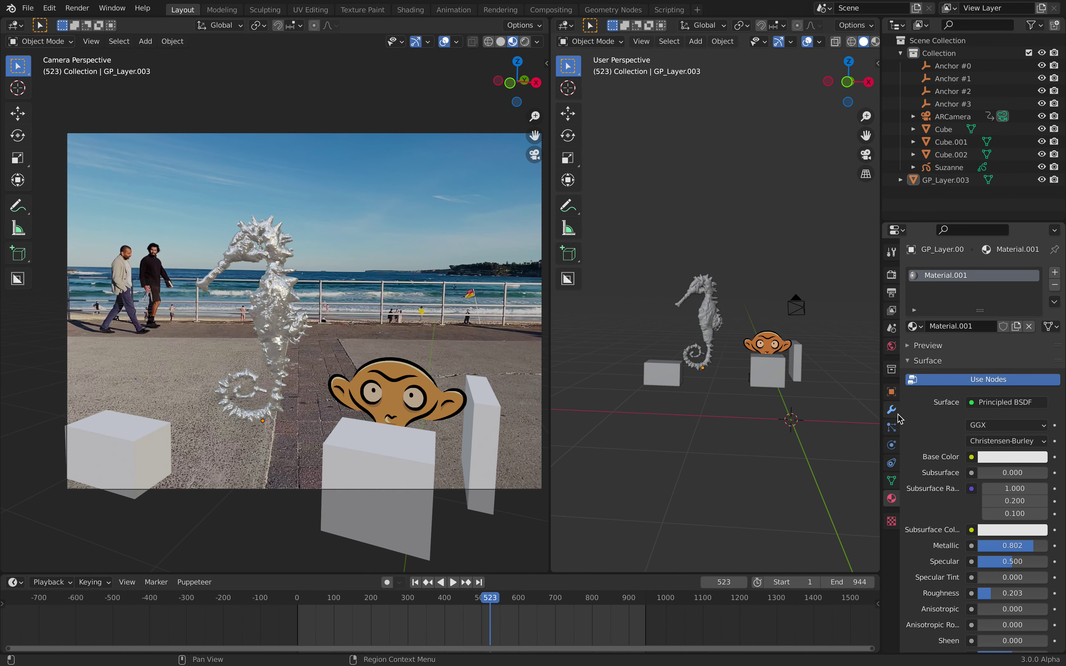
Step: Set the World background color to an Environment Texture using R0010401.JPG, located by way of its Finder folder
{"action": "left_click", "coordinate": [891, 346]}
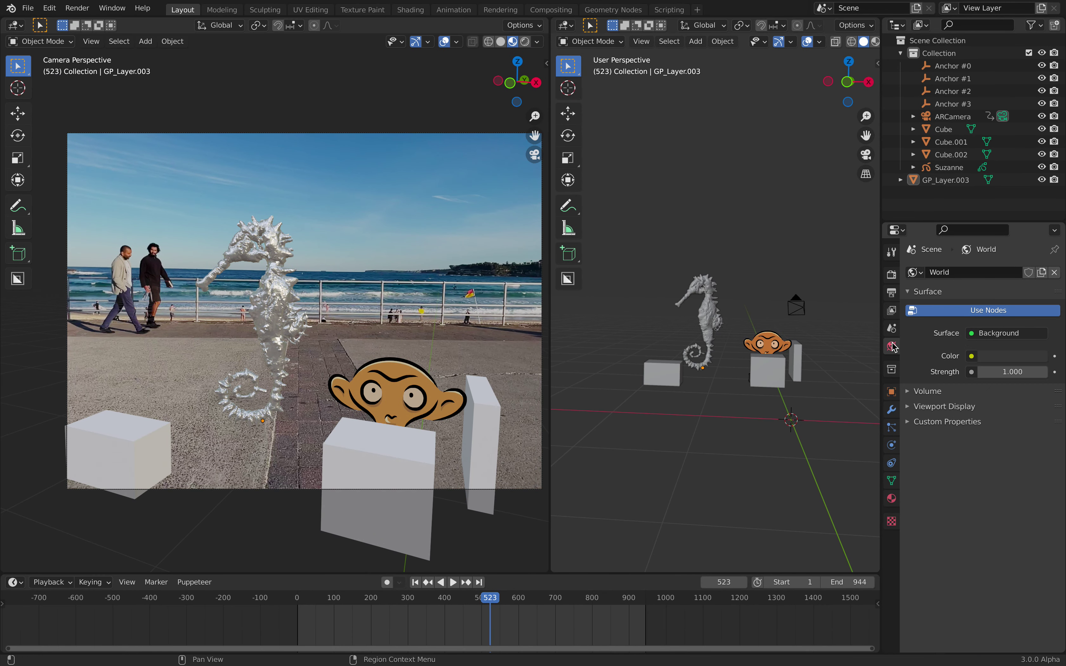
{"action": "left_click", "coordinate": [972, 356]}
{"action": "left_click", "coordinate": [727, 414]}
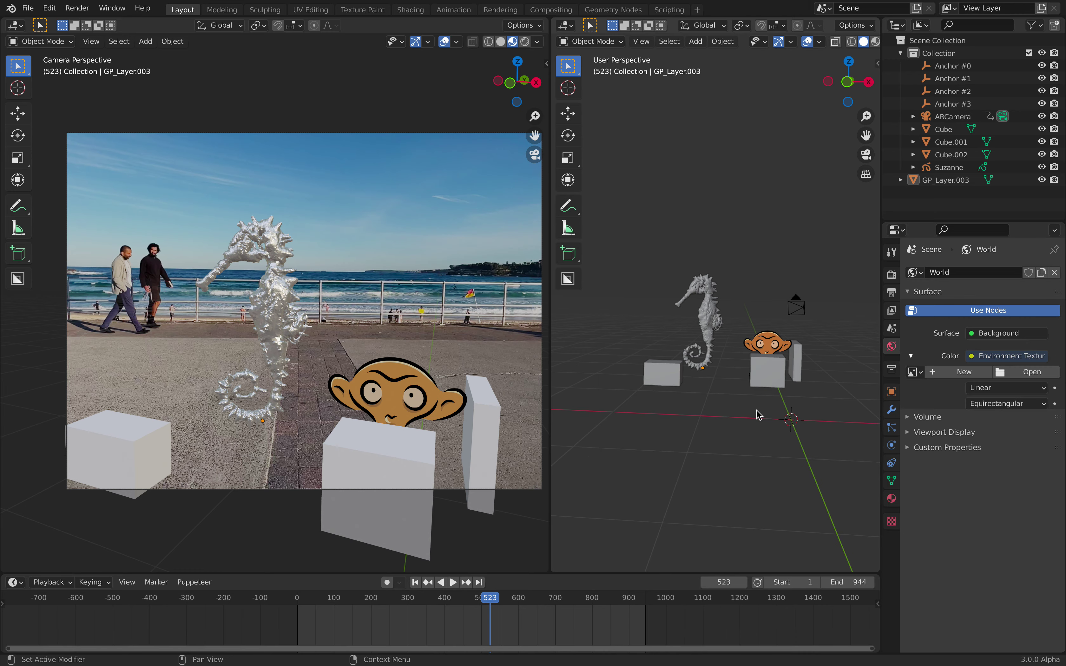
{"action": "left_click", "coordinate": [1020, 381]}
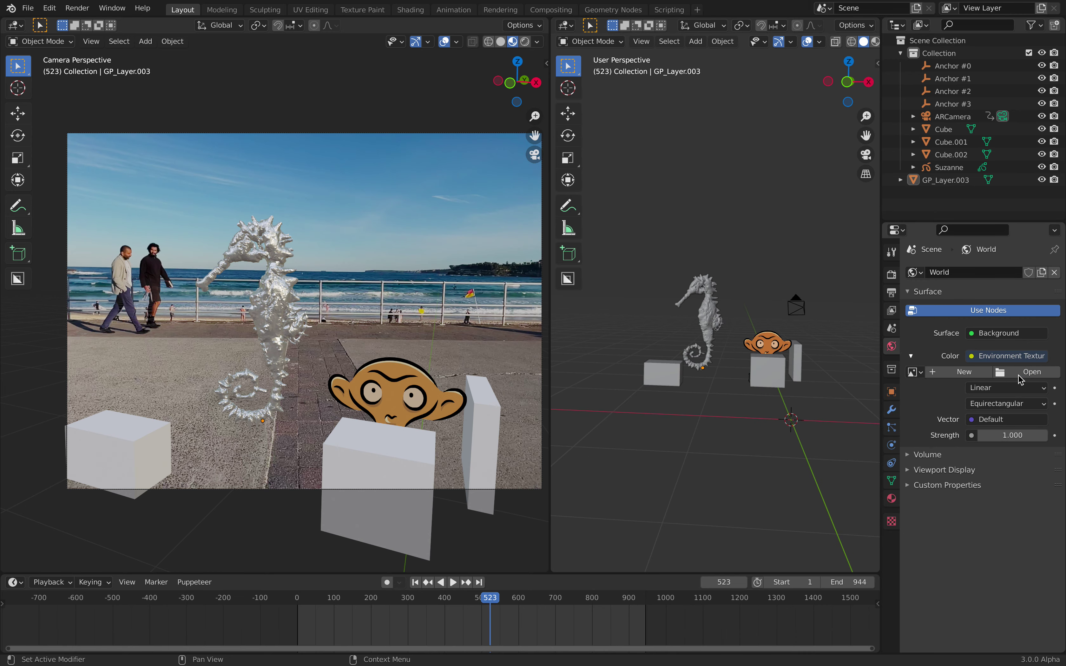
{"action": "key", "text": "super+Tab"}
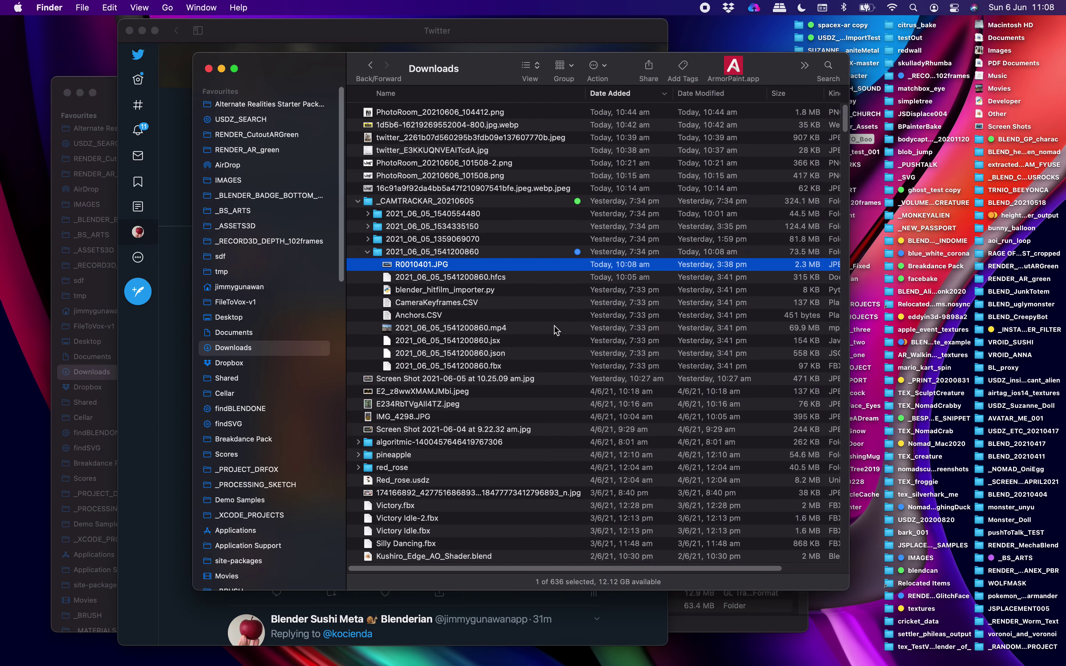
{"action": "left_click_drag", "start_coordinate": [431, 265], "coordinate": [681, 421]}
{"action": "key", "text": "super+Tab"}
{"action": "double_click", "coordinate": [460, 126]}
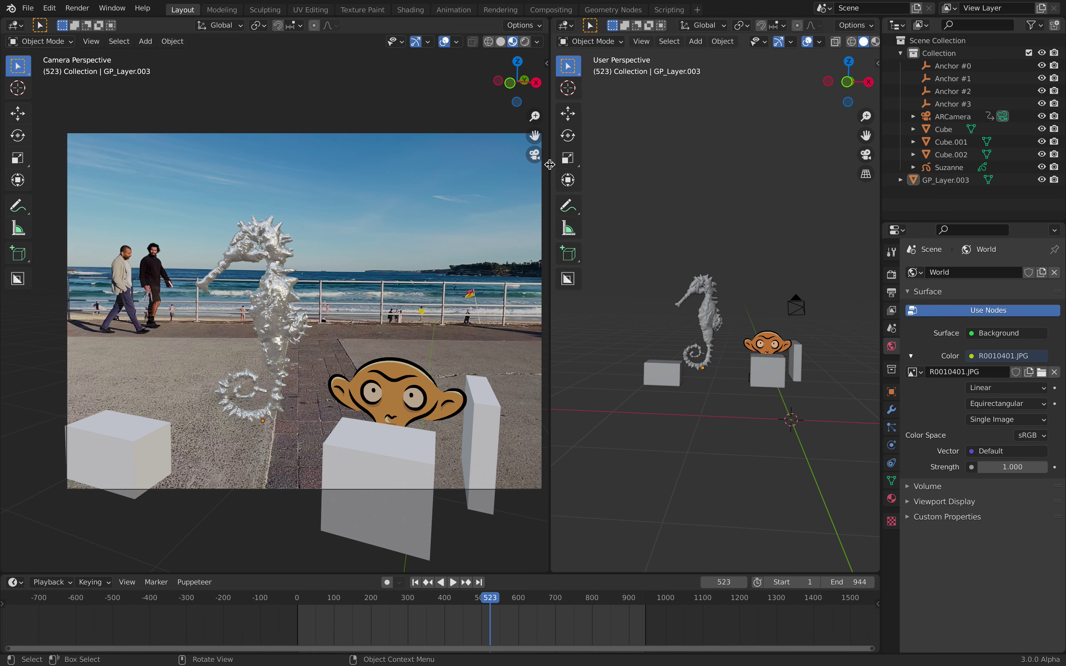
Step: Widen the camera viewport slightly, play the shot, and stop at frame 423
{"action": "left_click_drag", "start_coordinate": [550, 165], "coordinate": [566, 165]}
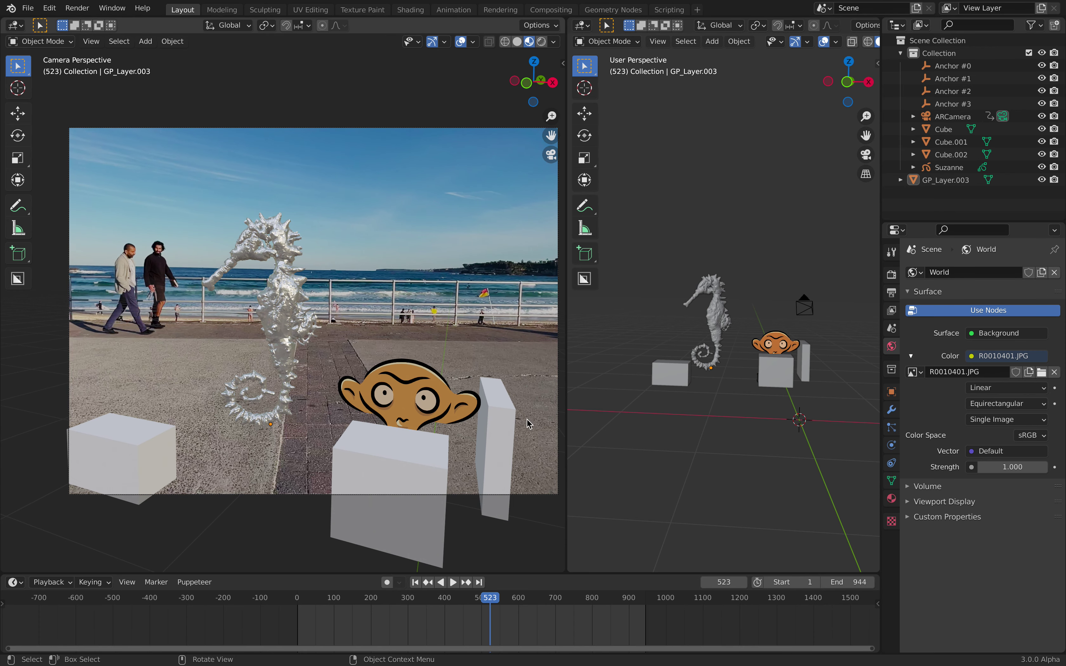
{"action": "key", "text": "space"}
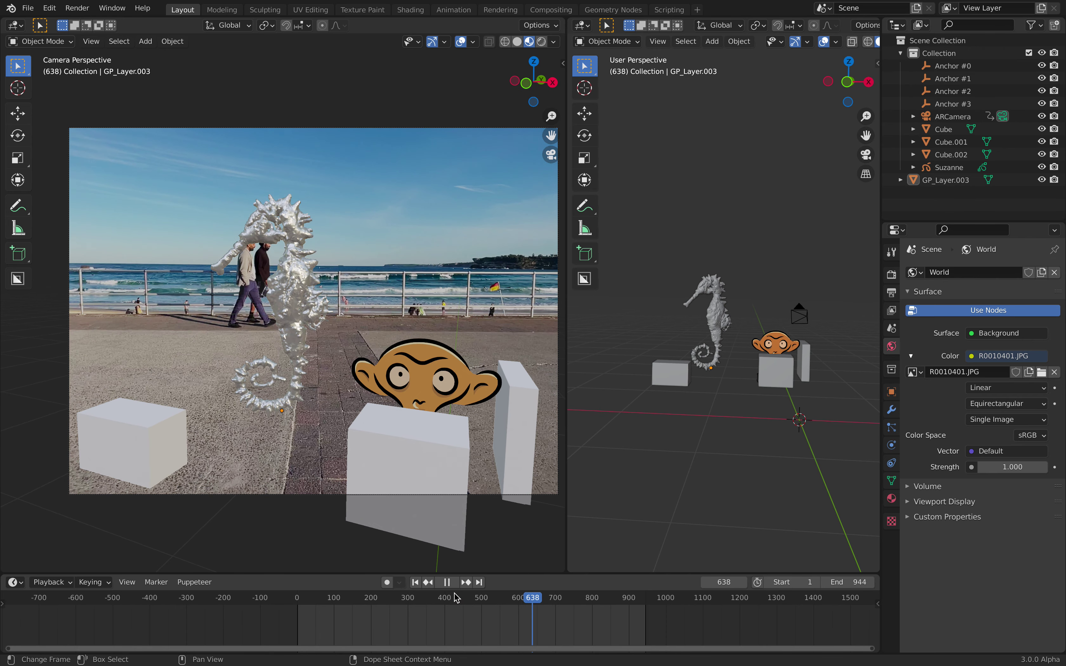
{"action": "key", "text": "Escape"}
Step: Enable Scene World lighting for the camera viewport's Material Preview, comparing it on and off, and save the scene
{"action": "left_click", "coordinate": [553, 42]}
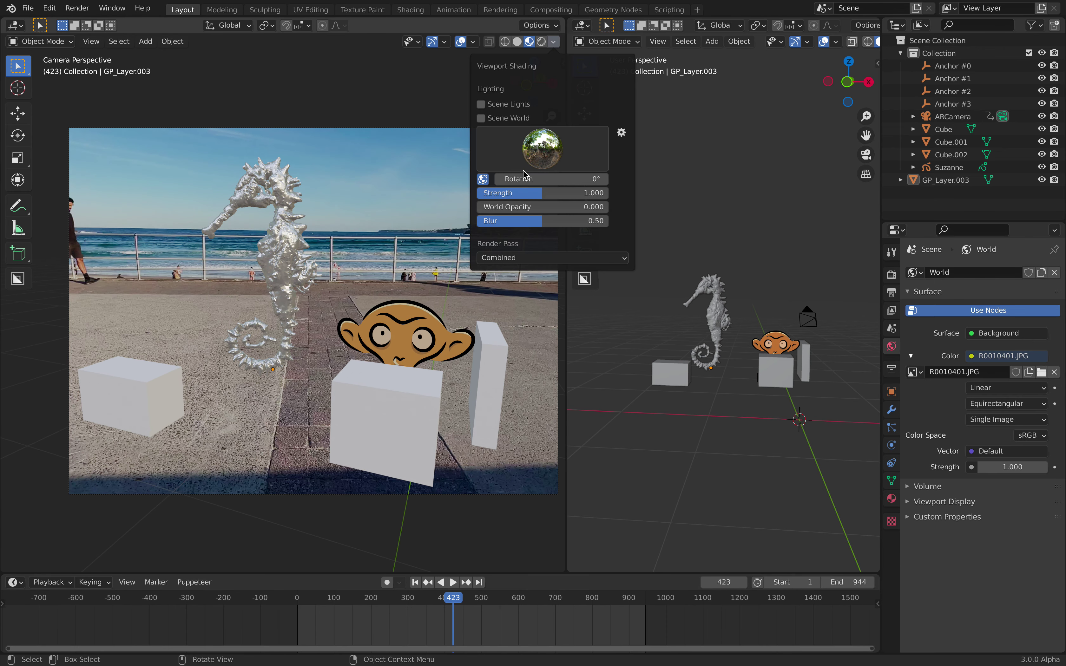
{"action": "left_click", "coordinate": [484, 119]}
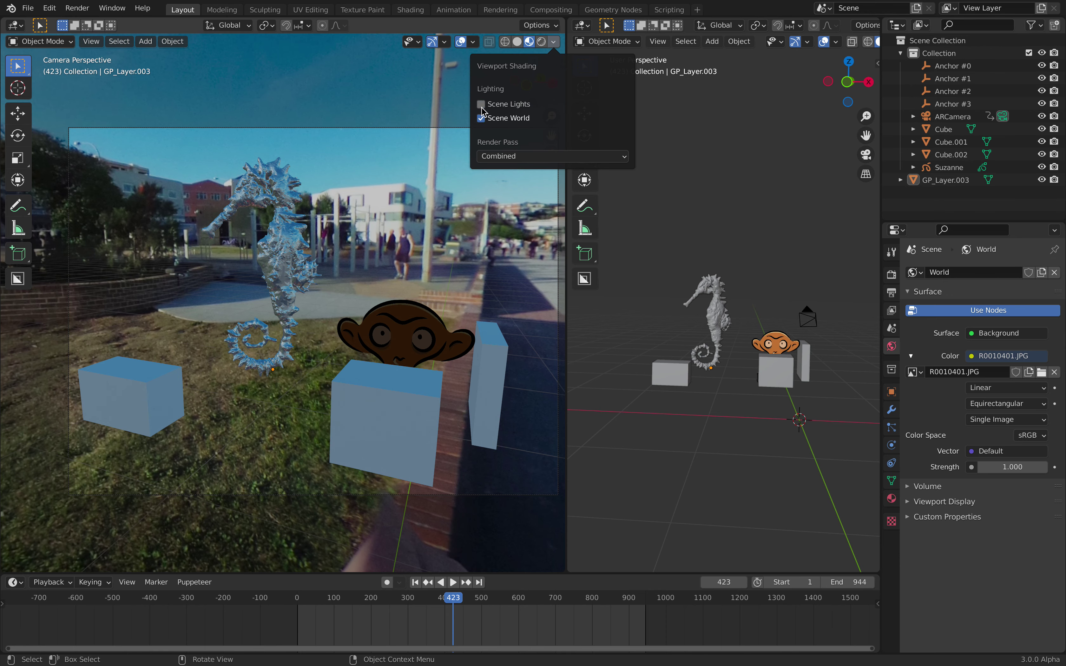
{"action": "left_click", "coordinate": [482, 116]}
{"action": "left_click", "coordinate": [482, 115]}
{"action": "left_click", "coordinate": [482, 116]}
{"action": "left_click", "coordinate": [483, 116]}
{"action": "key", "text": "ctrl+s"}
Step: Add a UV sphere, move it into the area of the boxes, and shade it smooth
{"action": "middle_click_drag", "start_coordinate": [705, 413], "coordinate": [704, 410]}
{"action": "key", "text": "shift+a"}
{"action": "mouse_move", "coordinate": [698, 319]}
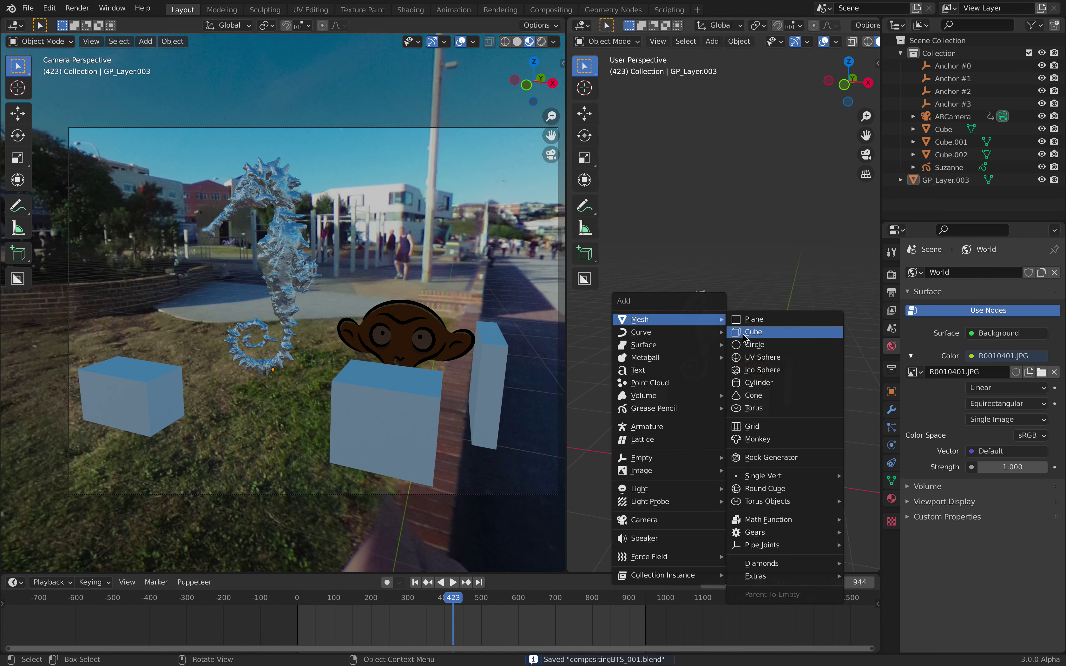
{"action": "left_click", "coordinate": [762, 359]}
{"action": "key", "text": "g"}
{"action": "left_click", "coordinate": [713, 321]}
{"action": "right_click", "coordinate": [761, 293]}
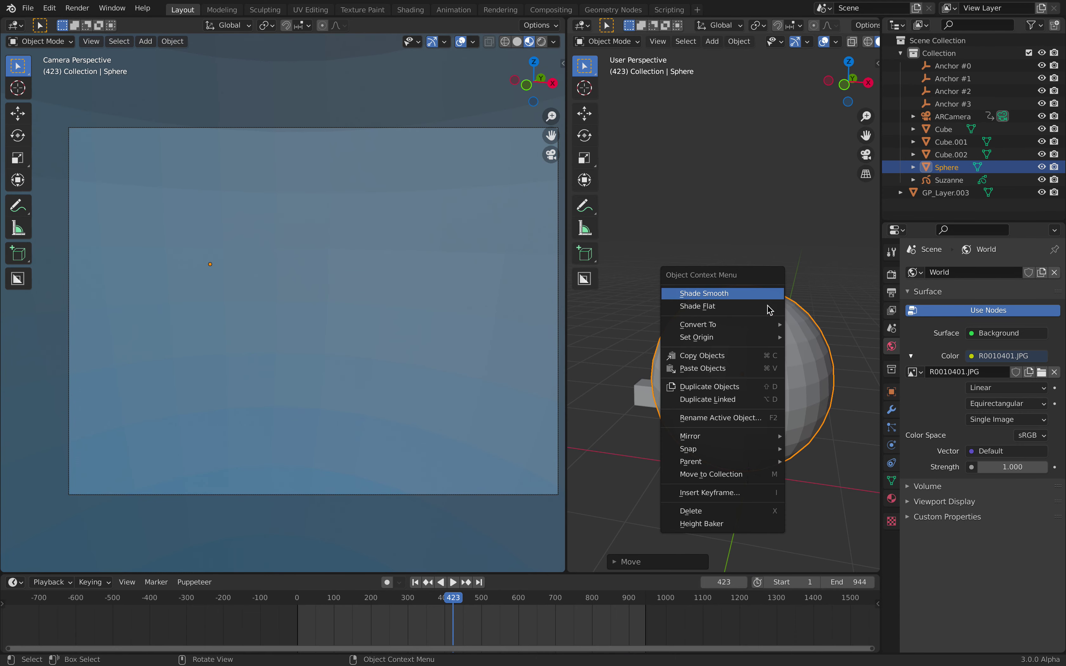
{"action": "left_click", "coordinate": [766, 296]}
Step: Scale the sphere down and move it above the middle box, in front of the monkey in the camera view
{"action": "key", "text": "s"}
{"action": "left_click", "coordinate": [767, 384]}
{"action": "key", "text": "g"}
{"action": "left_click", "coordinate": [748, 382]}
{"action": "middle_click_drag", "start_coordinate": [747, 382], "coordinate": [641, 381]}
{"action": "key", "text": "g"}
{"action": "left_click", "coordinate": [715, 375]}
{"action": "middle_click_drag", "start_coordinate": [742, 378], "coordinate": [789, 382]}
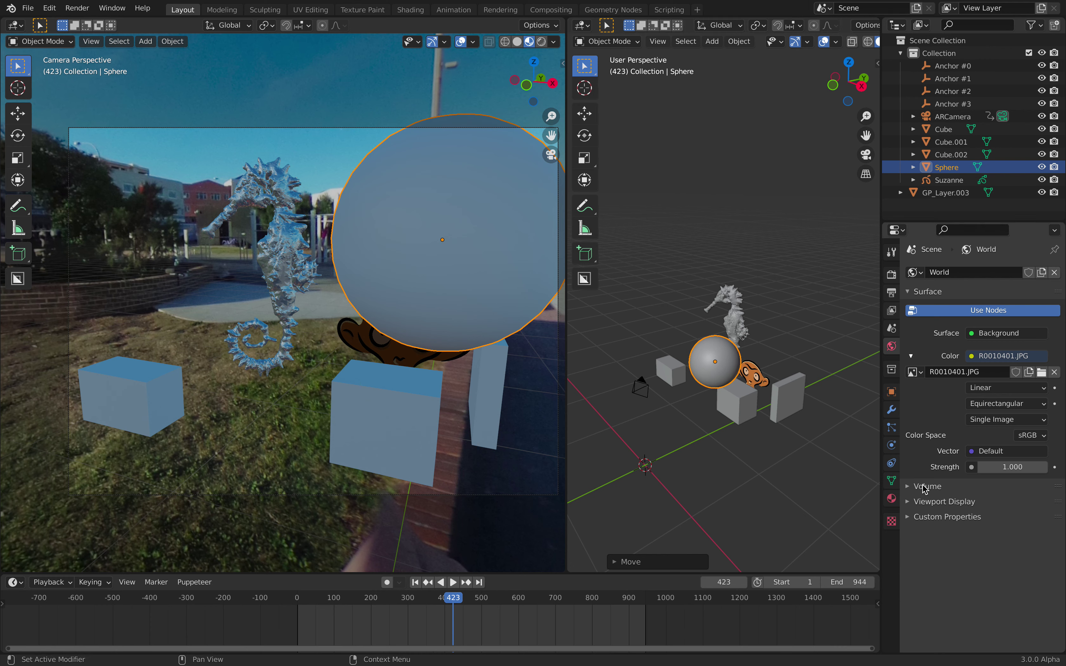
Step: Give the sphere a new material with Metallic 1.000 and Roughness 0.113, and save the scene
{"action": "left_click", "coordinate": [891, 499]}
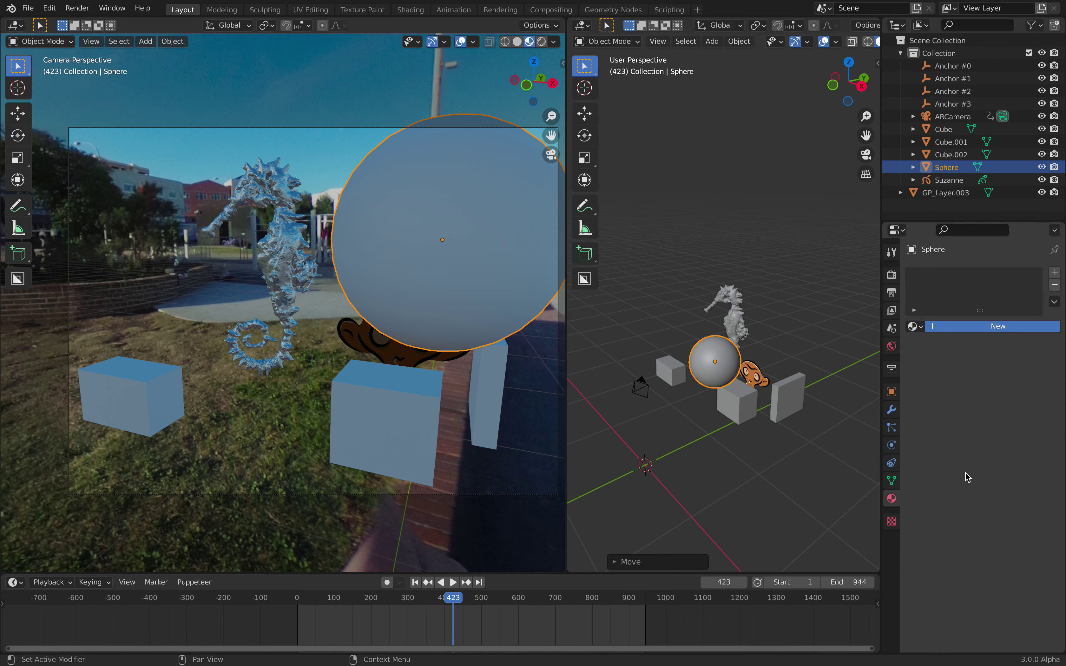
{"action": "left_click_drag", "start_coordinate": [987, 543], "coordinate": [1031, 545]}
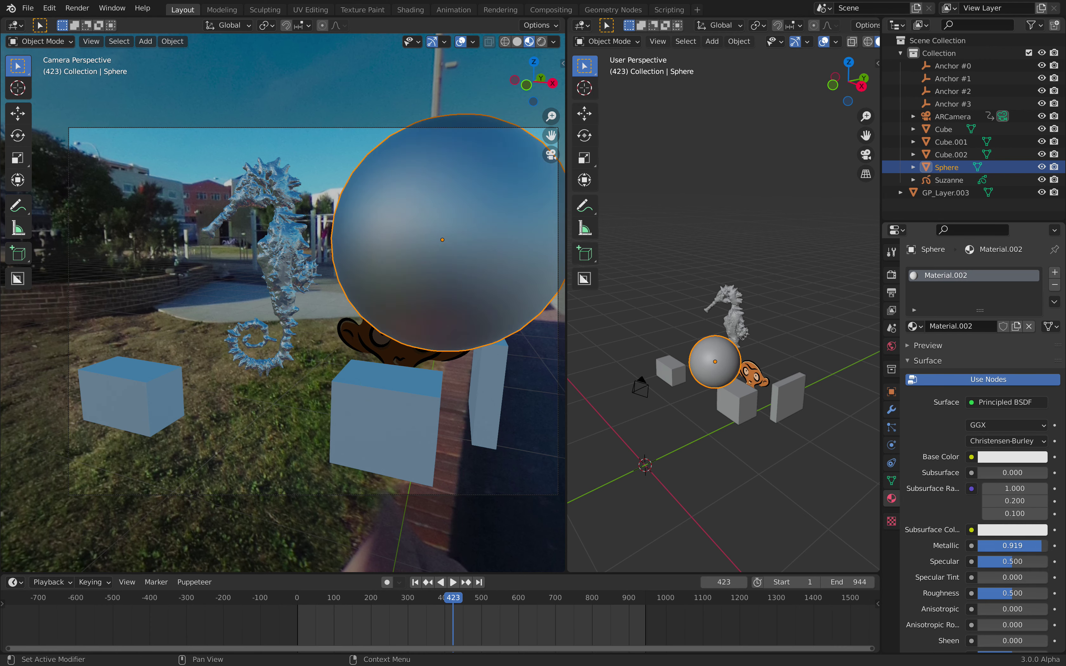
{"action": "left_click", "coordinate": [993, 595]}
{"action": "type", "text": "0.221"}
{"action": "key", "text": "Return"}
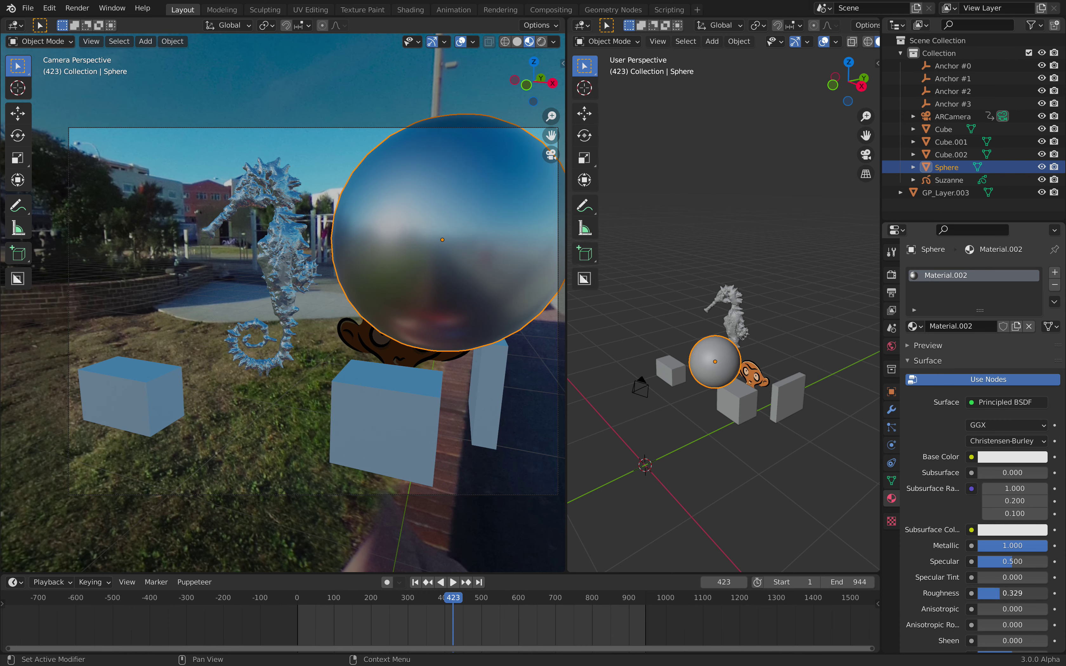
{"action": "left_click_drag", "start_coordinate": [989, 594], "coordinate": [985, 594]}
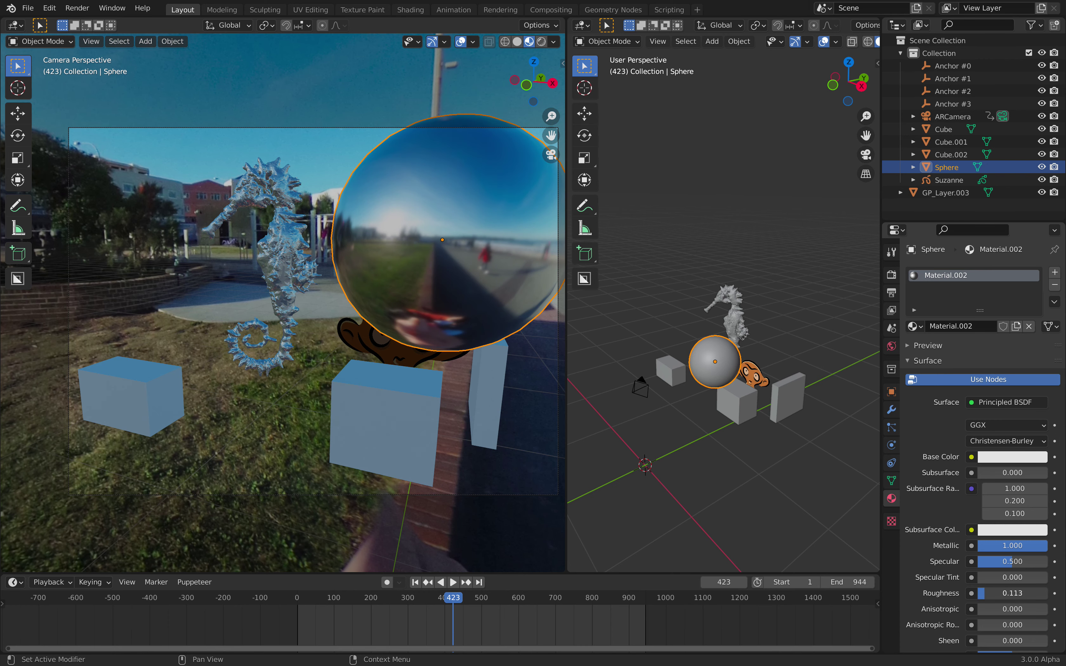
{"action": "middle_click_drag", "start_coordinate": [828, 428], "coordinate": [877, 449]}
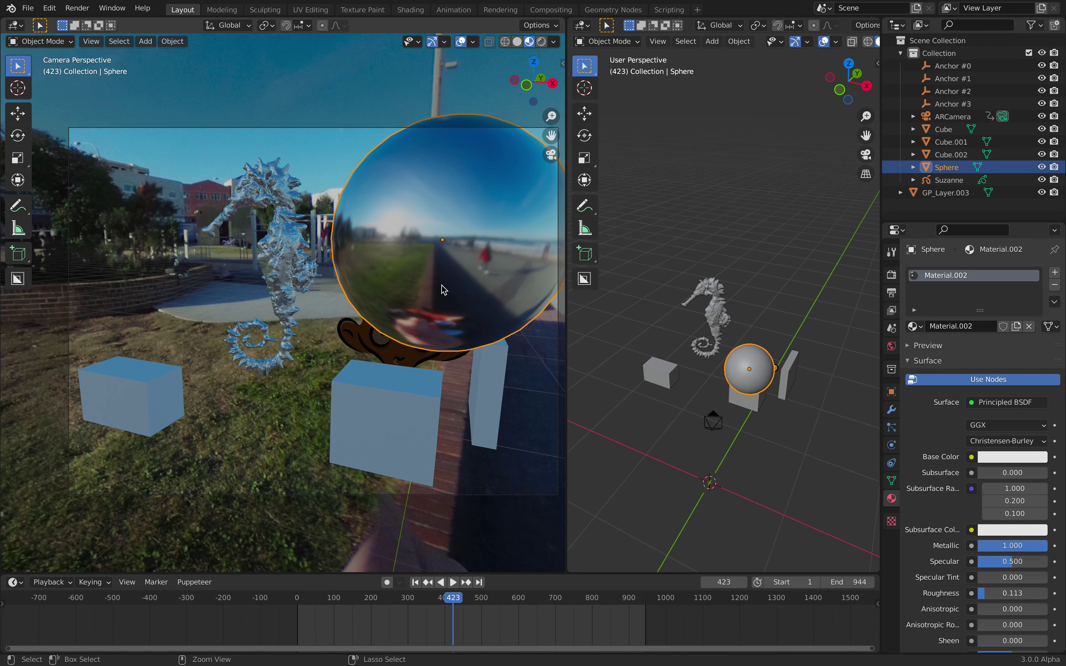
{"action": "key", "text": "ctrl+s"}
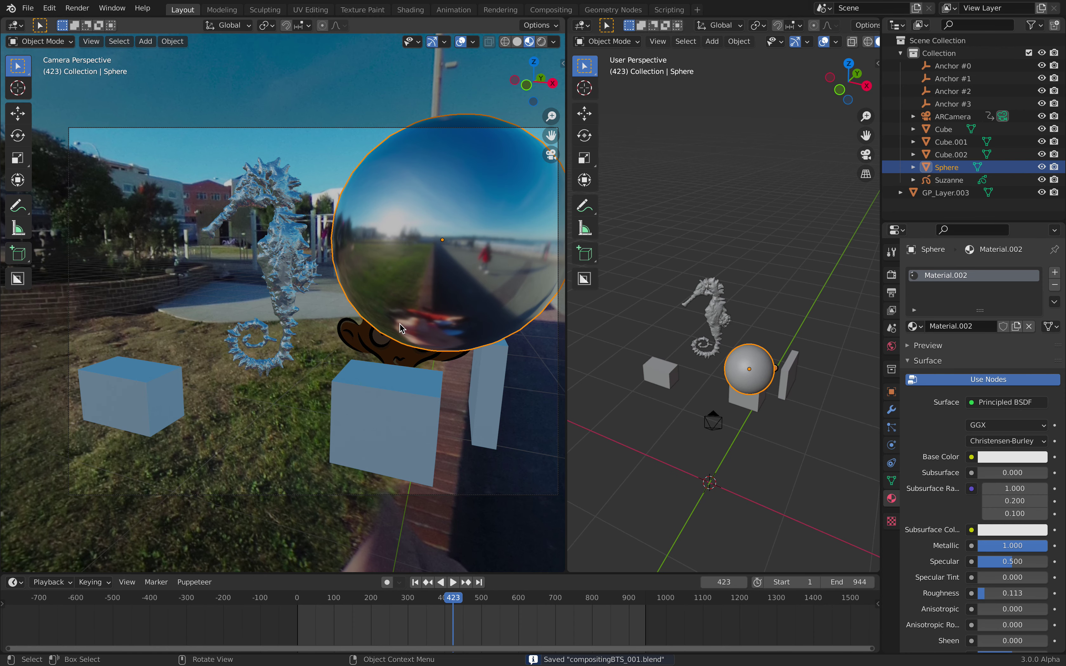
{"action": "mouse_move", "coordinate": [440, 286]}
{"action": "middle_mouse_down"}
{"action": "mouse_move", "coordinate": [459, 311]}
{"action": "mouse_move", "coordinate": [442, 297]}
{"action": "middle_mouse_up"}
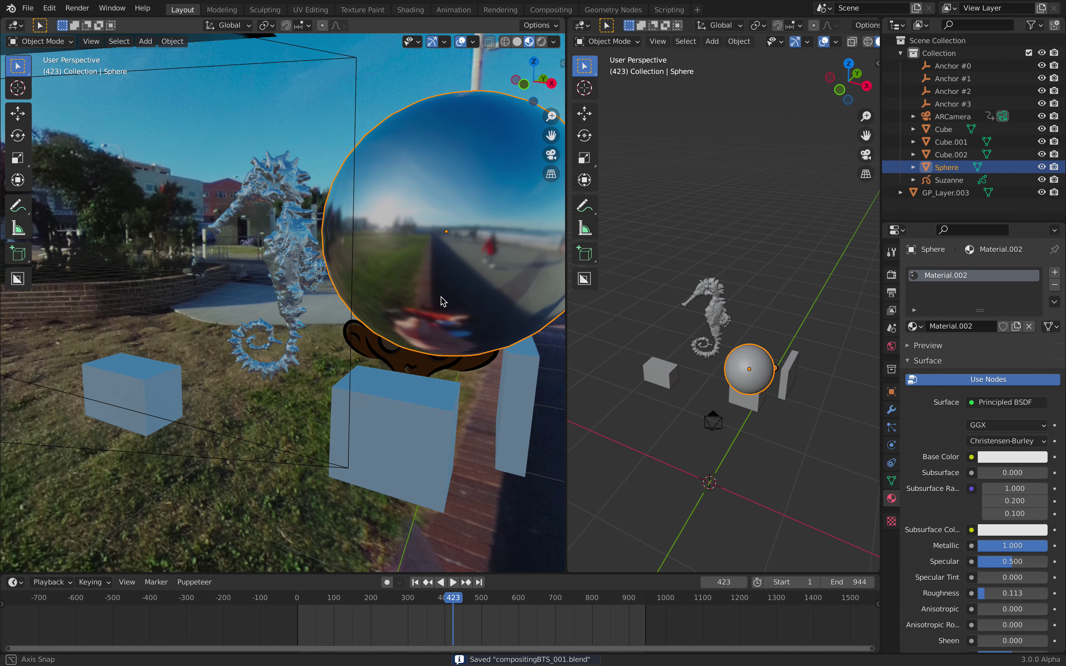
{"action": "left_click", "coordinate": [550, 156]}
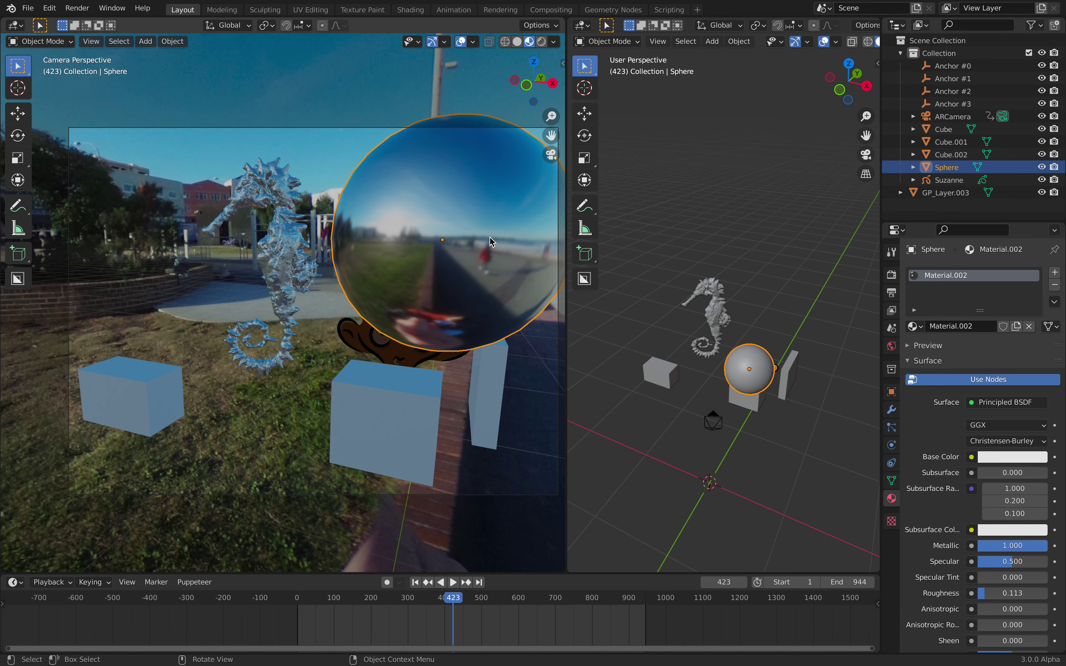
{"action": "middle_click_drag", "start_coordinate": [727, 302], "coordinate": [682, 322]}
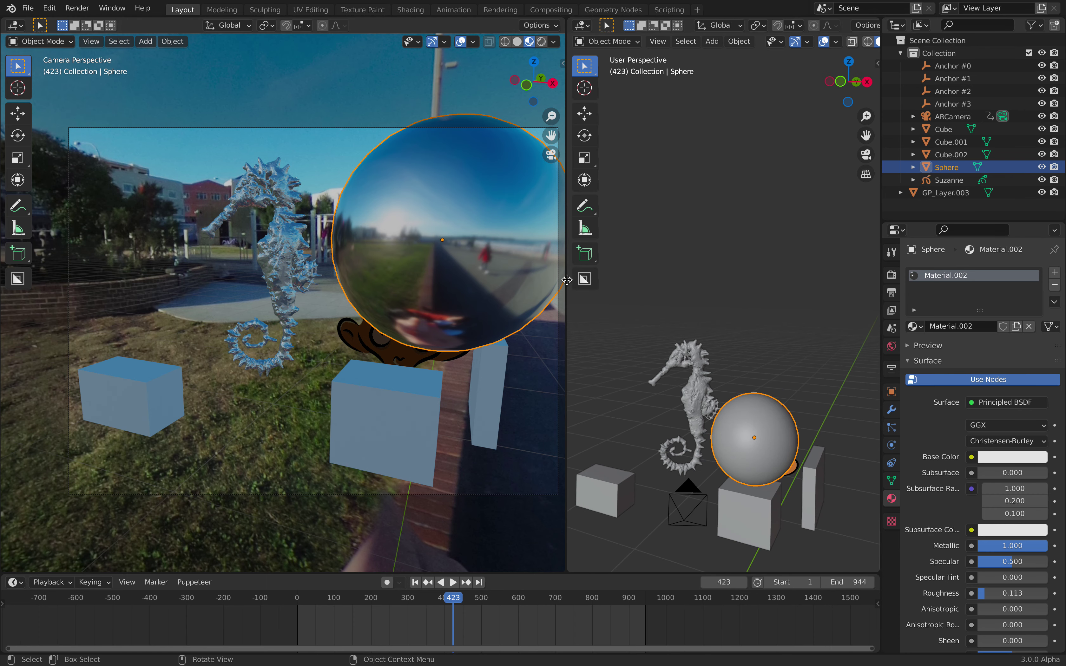
Step: Narrow the camera viewport, split the perspective viewport into two stacked areas, and make the upper one a Shader Editor with its sidebar hidden
{"action": "left_click_drag", "start_coordinate": [568, 284], "coordinate": [517, 291]}
{"action": "key", "text": "ctrl+s"}
{"action": "middle_click_drag", "start_coordinate": [697, 294], "coordinate": [716, 296]}
{"action": "left_click_drag", "start_coordinate": [871, 120], "coordinate": [837, 277]}
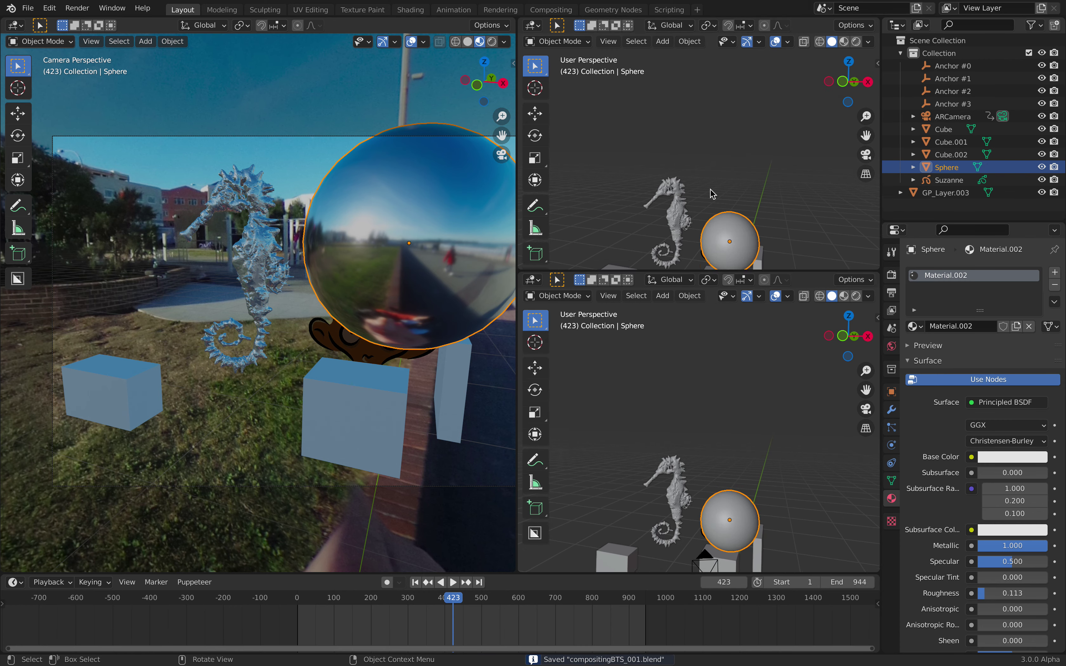
{"action": "left_click", "coordinate": [535, 25]}
{"action": "left_click", "coordinate": [566, 173]}
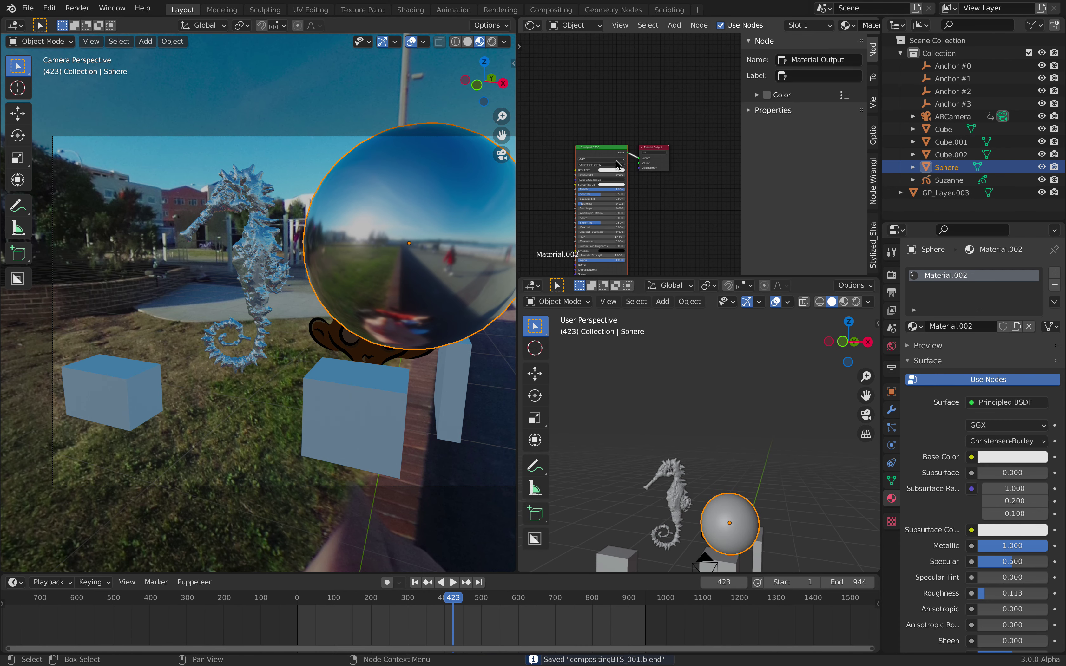
{"action": "scroll", "coordinate": [621, 177], "scroll_direction": "up", "scroll_amount": 3}
{"action": "left_click_drag", "start_coordinate": [741, 105], "coordinate": [821, 102]}
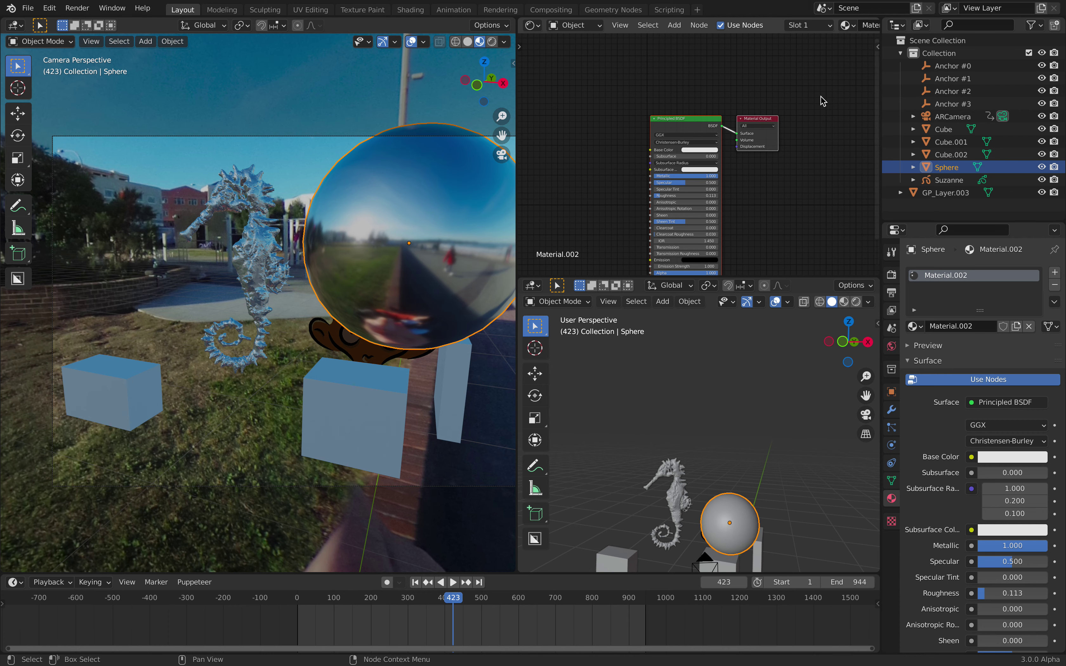
Step: Show the World node tree in the Shader Editor and rearrange the R0010401.JPG and Background nodes
{"action": "left_click", "coordinate": [767, 385]}
{"action": "left_click", "coordinate": [586, 25]}
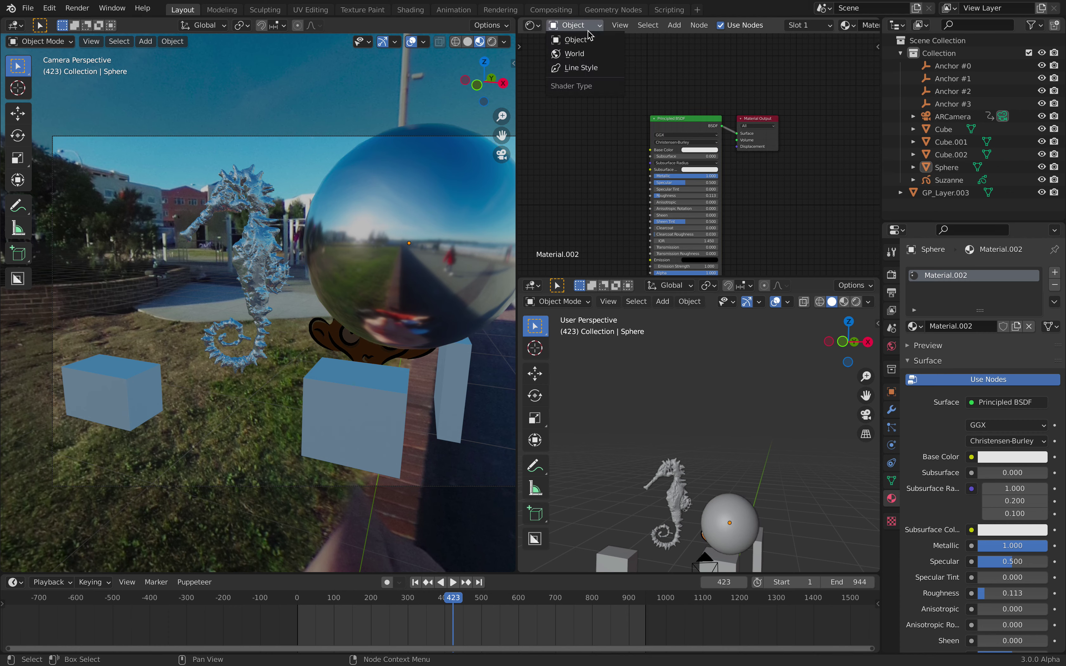
{"action": "left_click", "coordinate": [593, 53]}
{"action": "scroll", "coordinate": [637, 82], "scroll_direction": "up", "scroll_amount": 2}
{"action": "scroll", "coordinate": [635, 79], "scroll_direction": "up", "scroll_amount": 2}
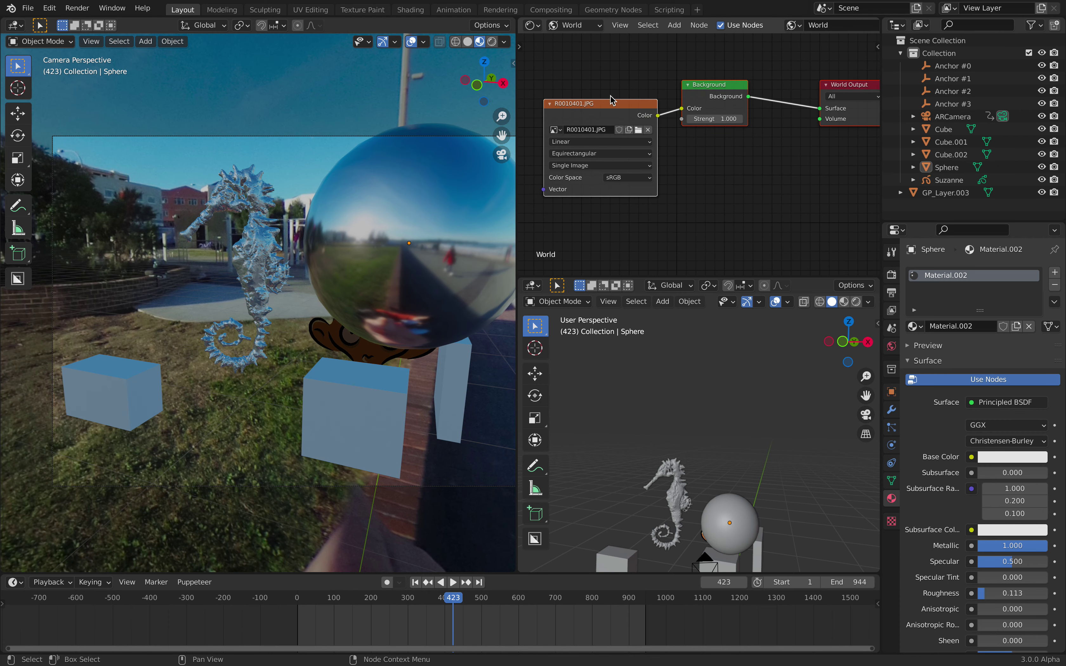
{"action": "mouse_move", "coordinate": [609, 105]}
{"action": "left_mouse_down"}
{"action": "mouse_move", "coordinate": [604, 89]}
{"action": "mouse_move", "coordinate": [610, 108]}
{"action": "mouse_move", "coordinate": [612, 97]}
{"action": "left_mouse_up"}
{"action": "key", "text": "alt+a"}
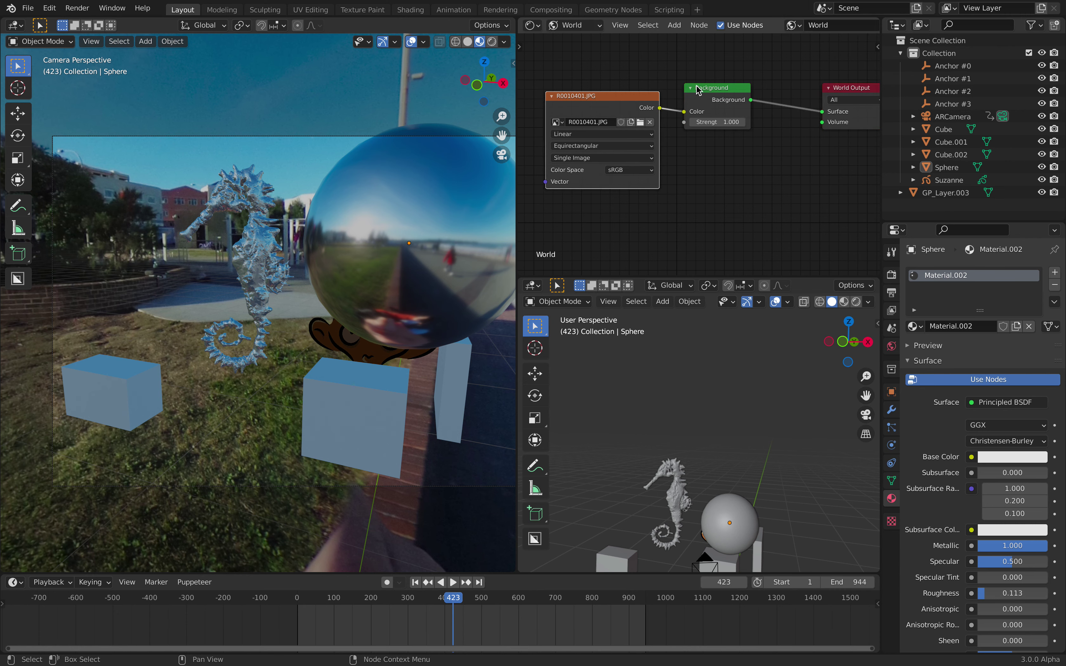
{"action": "left_click_drag", "start_coordinate": [711, 91], "coordinate": [730, 76]}
{"action": "left_click_drag", "start_coordinate": [636, 96], "coordinate": [653, 99]}
{"action": "middle_click_drag", "start_coordinate": [664, 92], "coordinate": [745, 93]}
Step: Add a Mapping node ahead of the R0010401.JPG environment texture in the World nodes
{"action": "key", "text": "shift+a"}
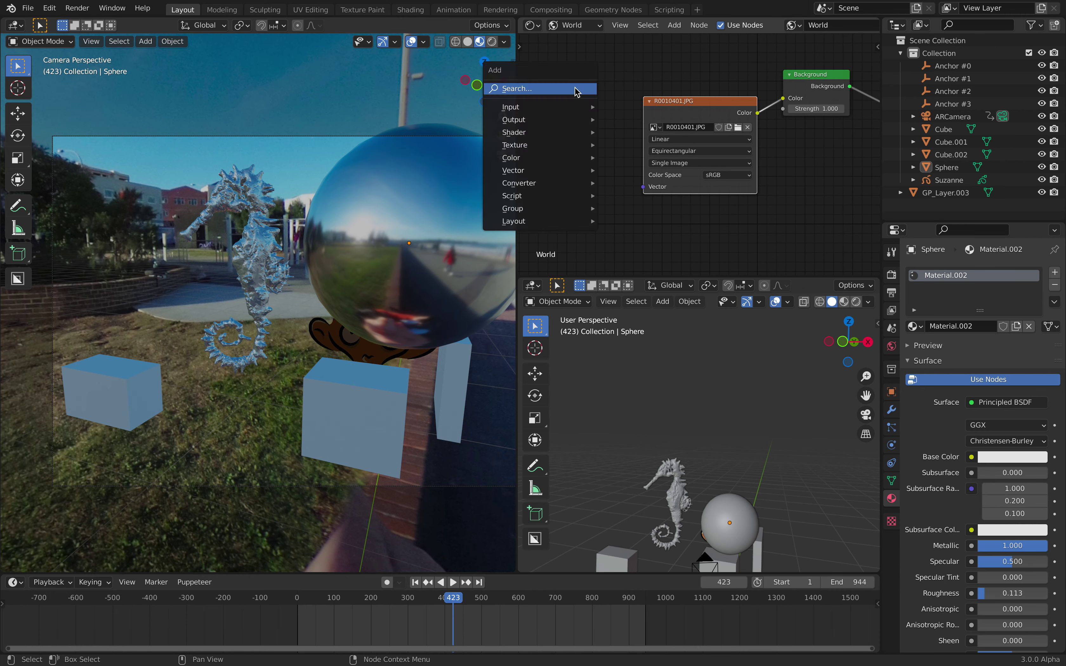
{"action": "left_click", "coordinate": [576, 89]}
{"action": "type", "text": "tex"}
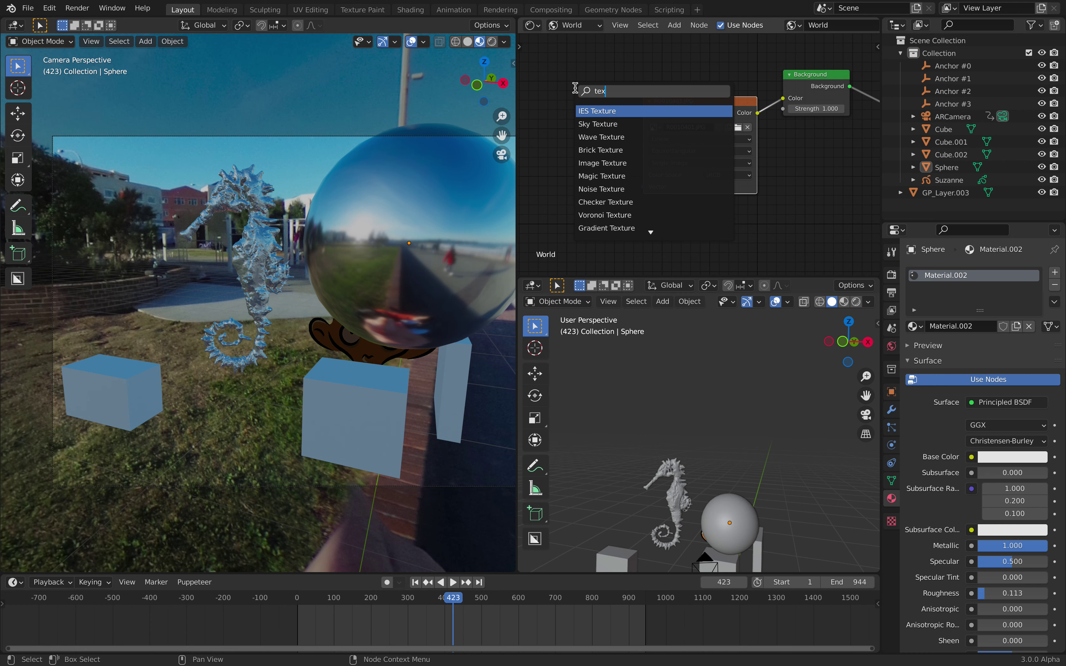
{"action": "type", "text": "ture m"}
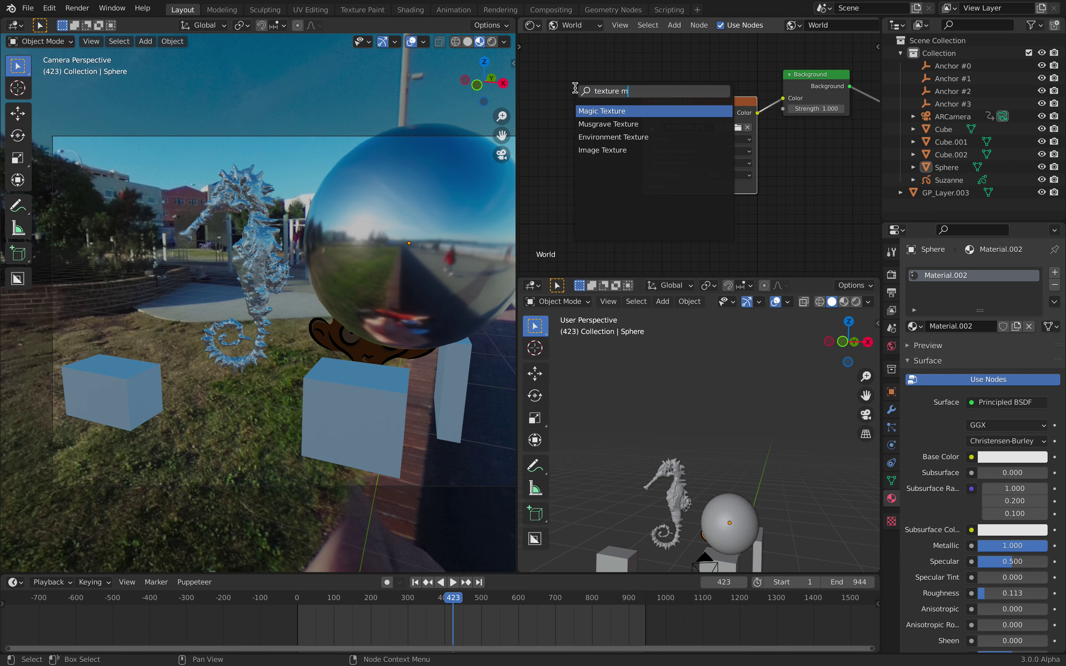
{"action": "key", "text": "Down"}
{"action": "key", "text": "Down"}
{"action": "key", "text": "BackSpace"}
{"action": "key", "text": "BackSpace"}
{"action": "key", "text": "BackSpace"}
{"action": "key", "text": "BackSpace"}
{"action": "key", "text": "BackSpace"}
{"action": "key", "text": "BackSpace"}
{"action": "key", "text": "BackSpace"}
{"action": "key", "text": "BackSpace"}
{"action": "key", "text": "BackSpace"}
{"action": "type", "text": "map"}
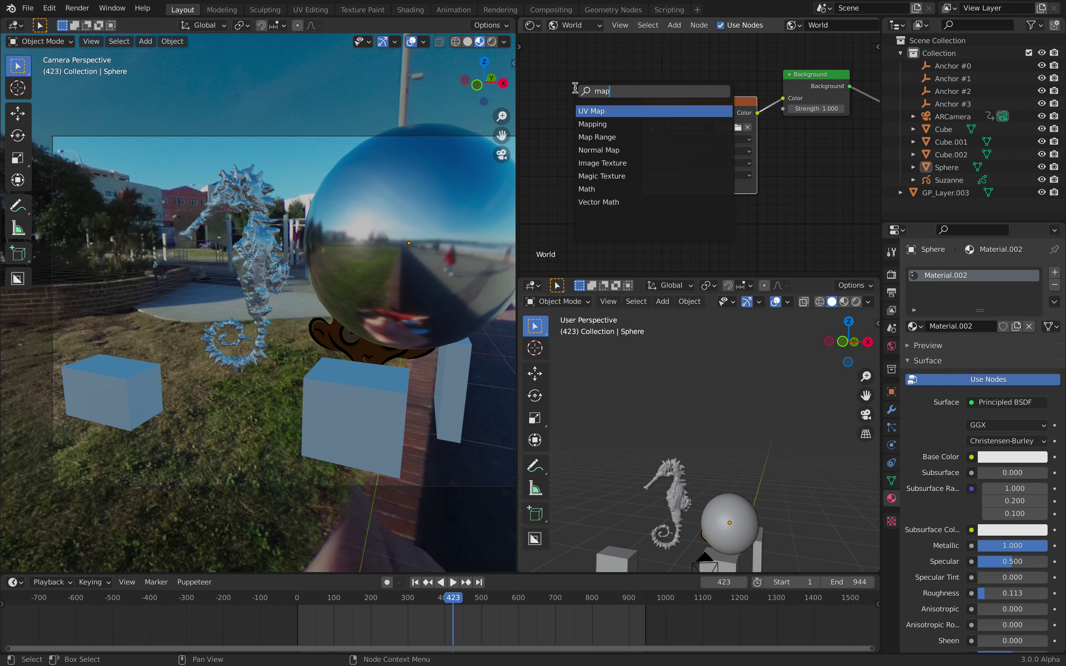
{"action": "key", "text": "Return"}
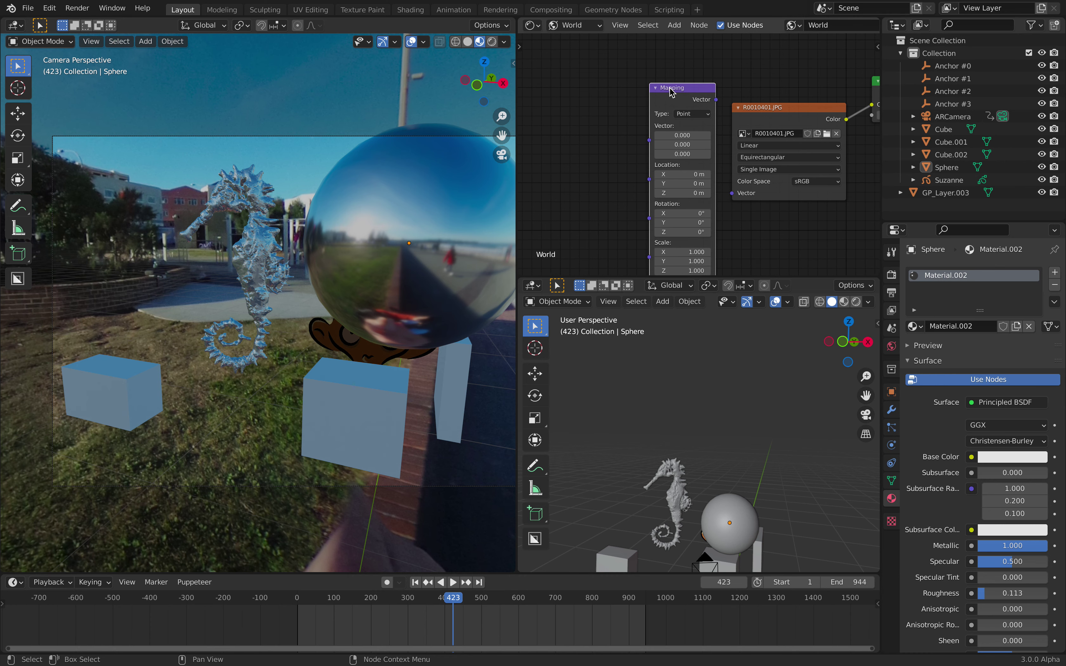
{"action": "left_click", "coordinate": [670, 87]}
Step: Add a Texture Coordinate node in front of the Mapping node
{"action": "key", "text": "shift+a"}
{"action": "type", "text": "texture"}
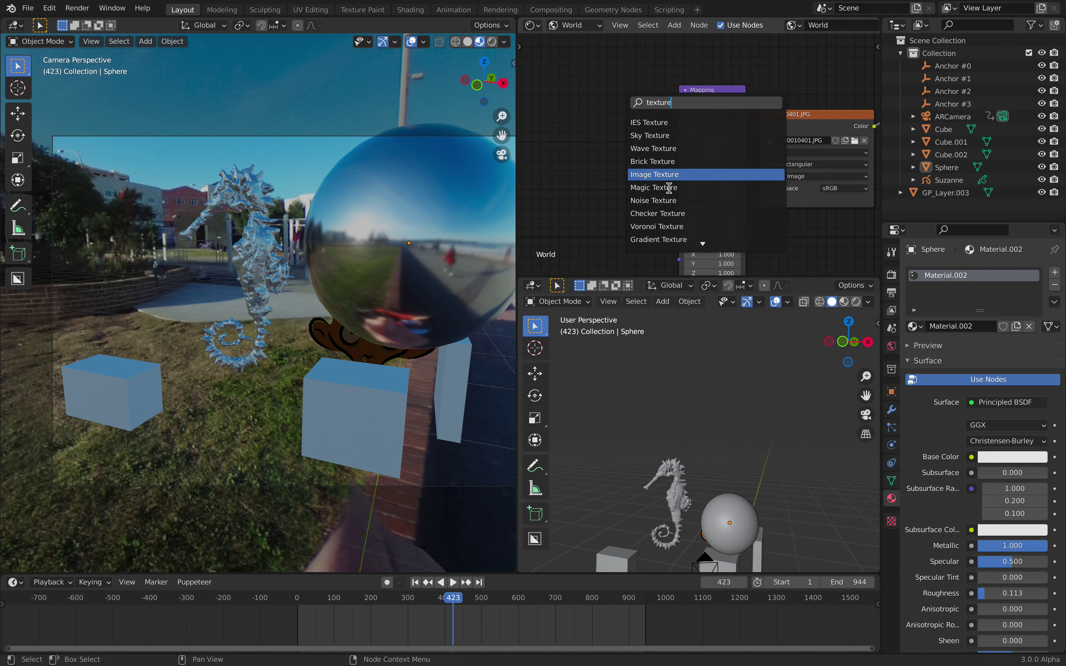
{"action": "scroll", "coordinate": [670, 225], "scroll_direction": "down", "scroll_amount": 3}
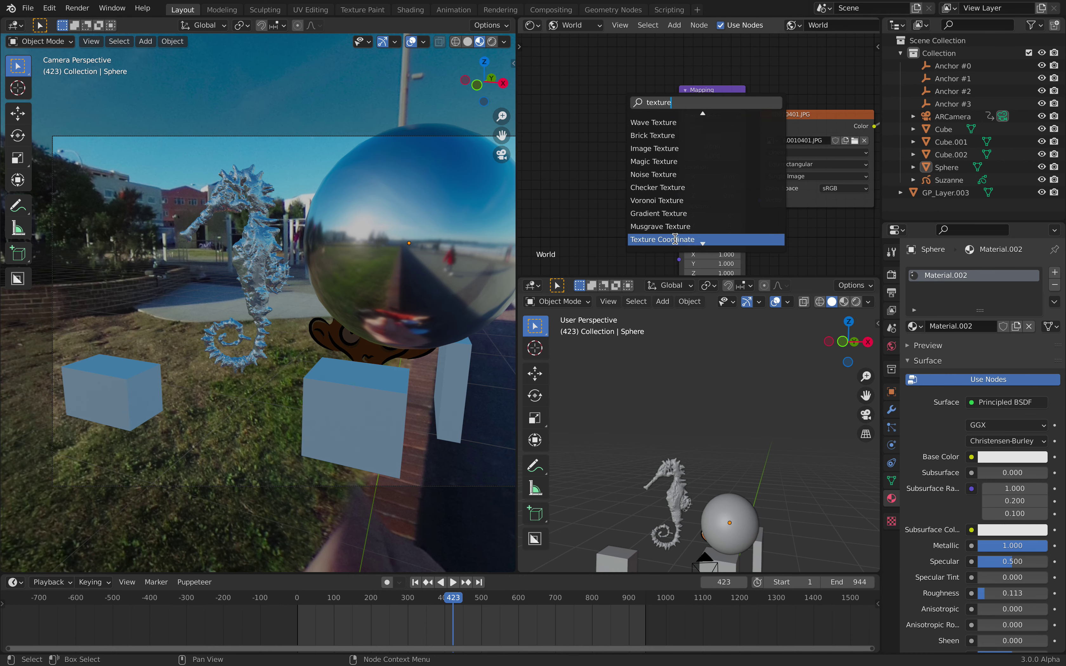
{"action": "left_click", "coordinate": [675, 239]}
{"action": "left_click", "coordinate": [599, 231]}
Step: Link the Generated coordinates through the Mapping node to the environment texture's Vector, and set the mapping's Z rotation to 246°
{"action": "left_click_drag", "start_coordinate": [610, 100], "coordinate": [670, 133]}
{"action": "left_click_drag", "start_coordinate": [685, 83], "coordinate": [756, 185]}
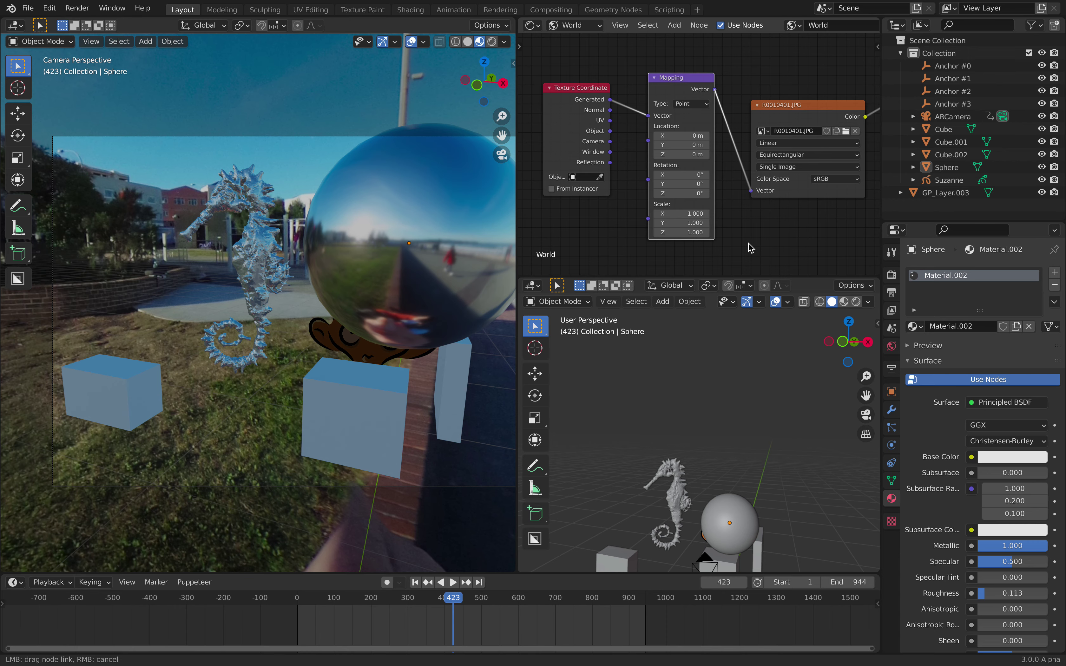
{"action": "left_click_drag", "start_coordinate": [751, 248], "coordinate": [748, 243]}
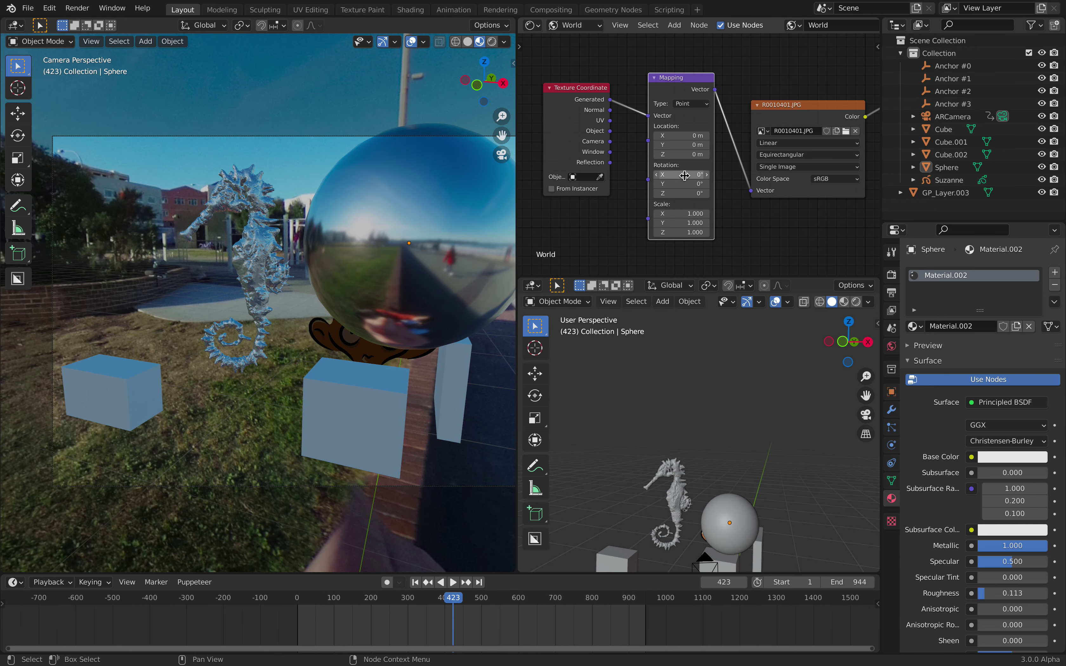
{"action": "left_click_drag", "start_coordinate": [683, 190], "coordinate": [933, 190]}
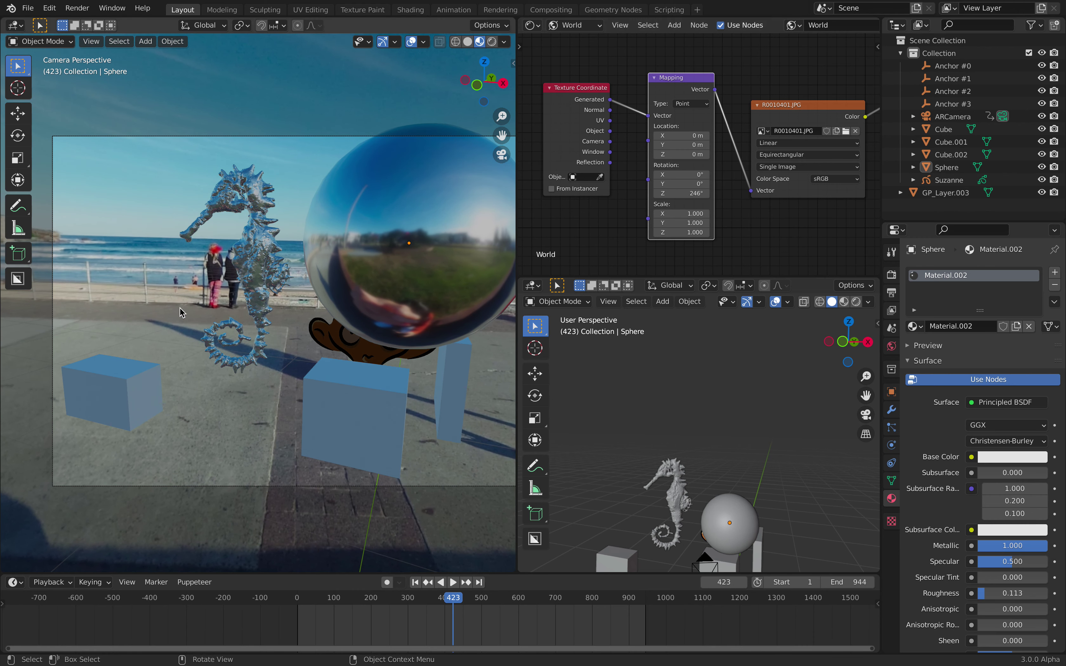
Step: Scale the sphere down, lower it to just above the middle box in the camera view, and save the scene
{"action": "left_click", "coordinate": [452, 260]}
{"action": "key", "text": "s"}
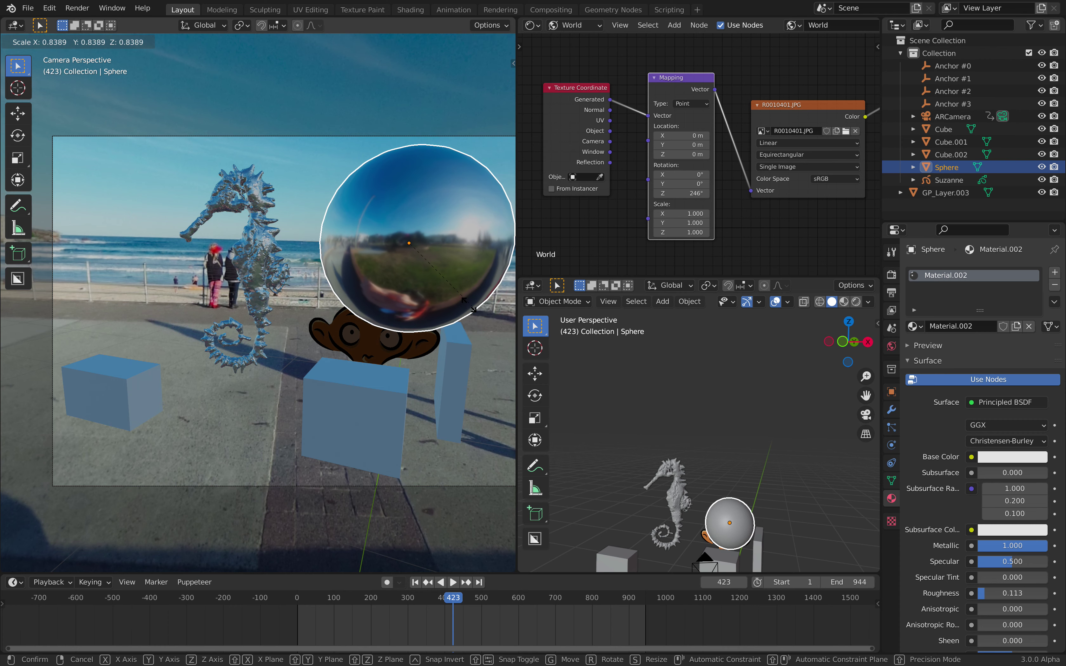
{"action": "left_click", "coordinate": [460, 296]}
{"action": "key", "text": "g"}
{"action": "left_click", "coordinate": [435, 339]}
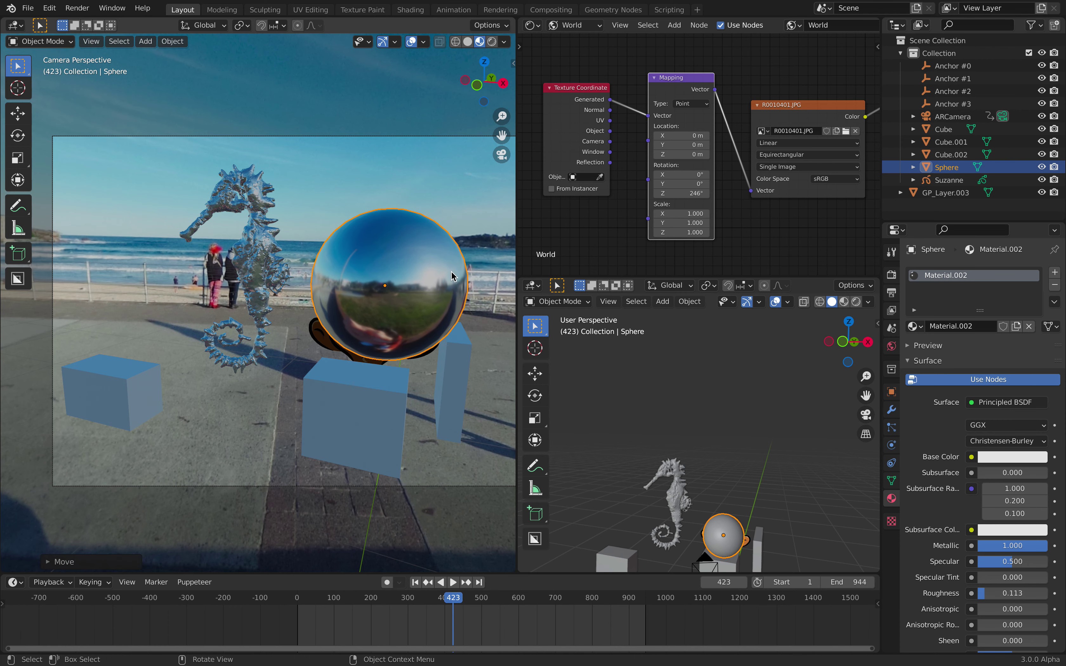
{"action": "key", "text": "ctrl+s"}
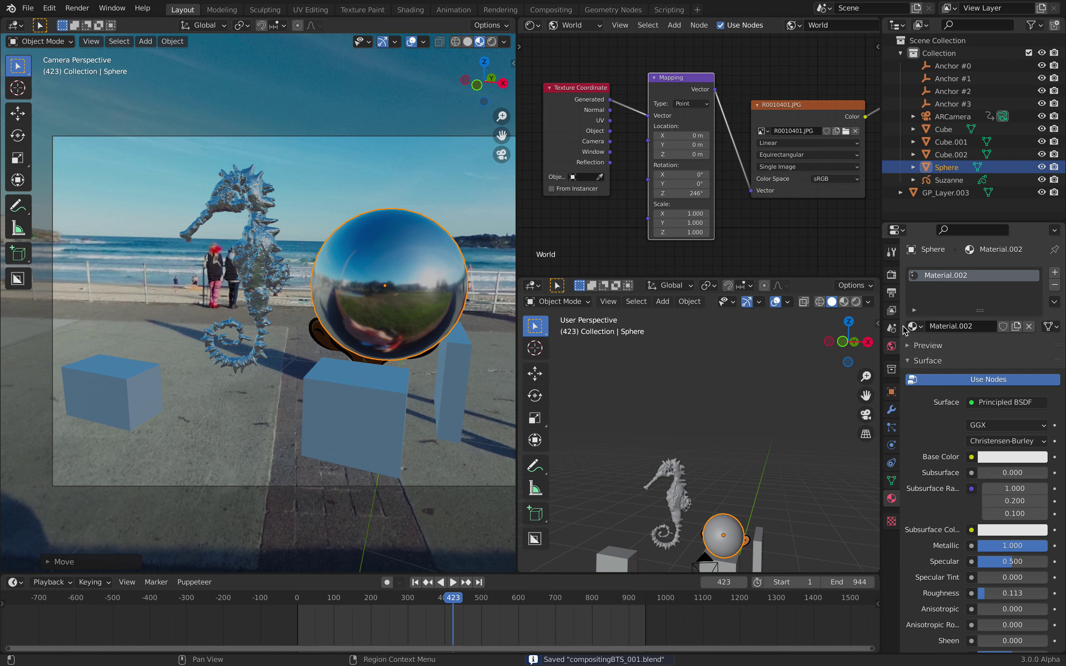
Step: Enable a transparent film background in the Eevee render settings
{"action": "left_click", "coordinate": [892, 275]}
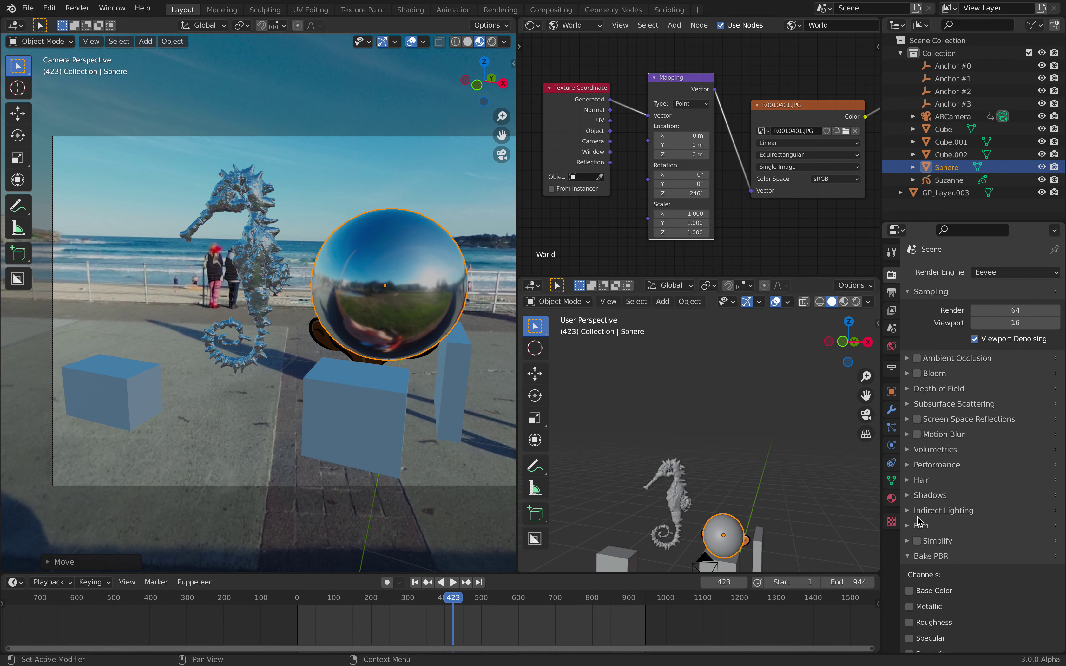
{"action": "scroll", "coordinate": [926, 529], "scroll_direction": "down", "scroll_amount": 2}
{"action": "left_click", "coordinate": [927, 504]}
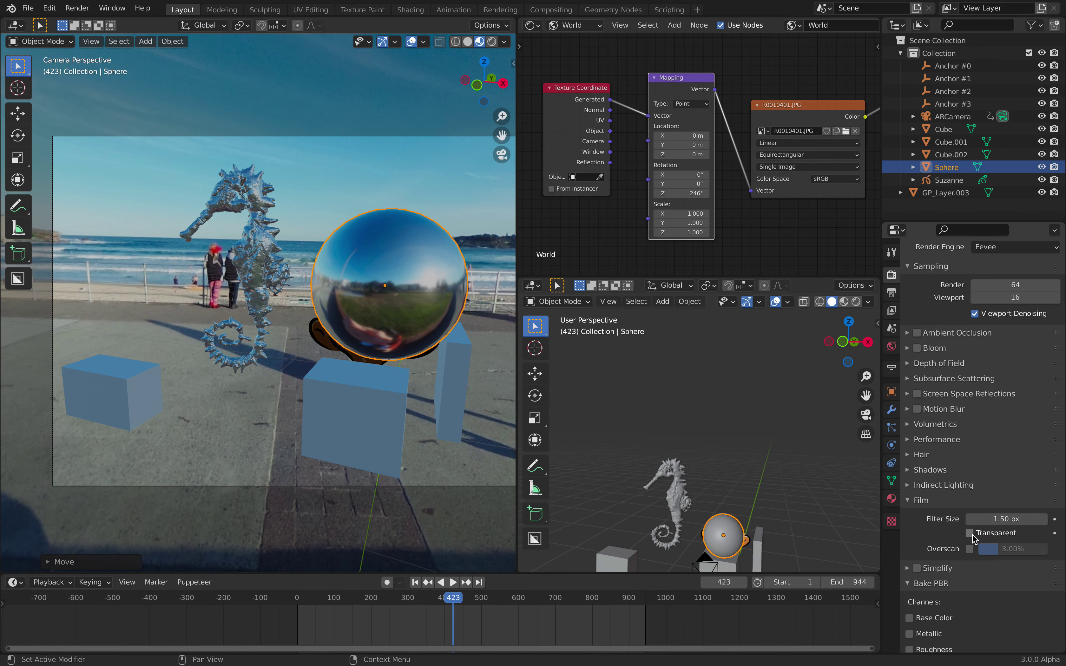
{"action": "left_click", "coordinate": [971, 534]}
Step: Switch the camera viewport to Rendered shading, compare it with Material Preview, and save the scene
{"action": "left_click", "coordinate": [492, 42]}
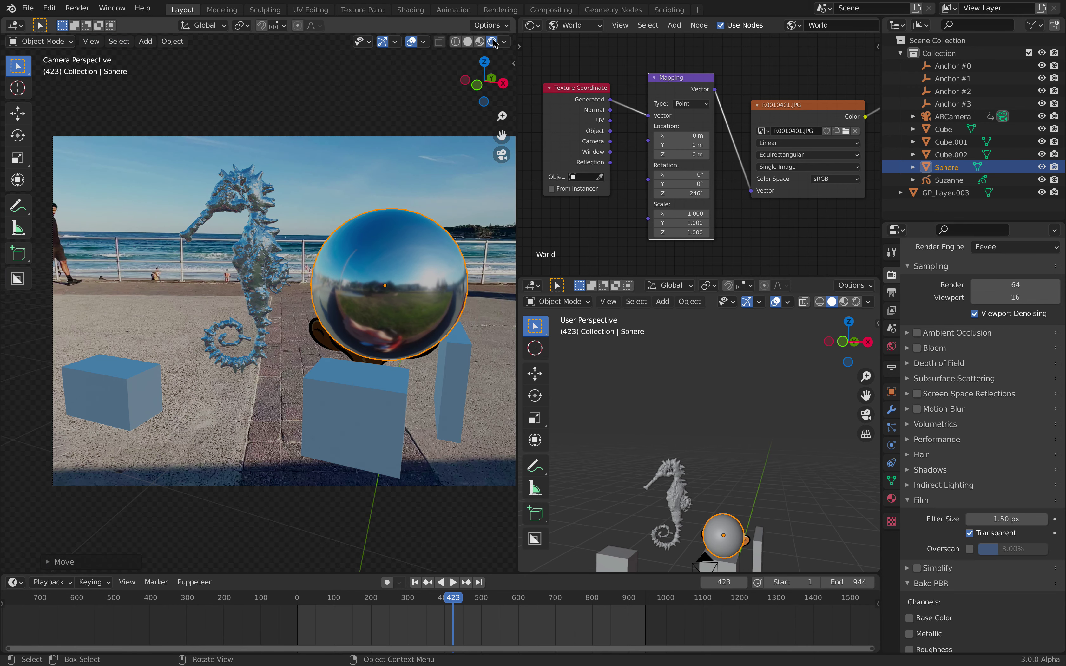
{"action": "left_click", "coordinate": [480, 42]}
{"action": "left_click", "coordinate": [491, 42]}
{"action": "left_click", "coordinate": [480, 42]}
{"action": "left_click", "coordinate": [491, 42]}
{"action": "key", "text": "ctrl+s"}
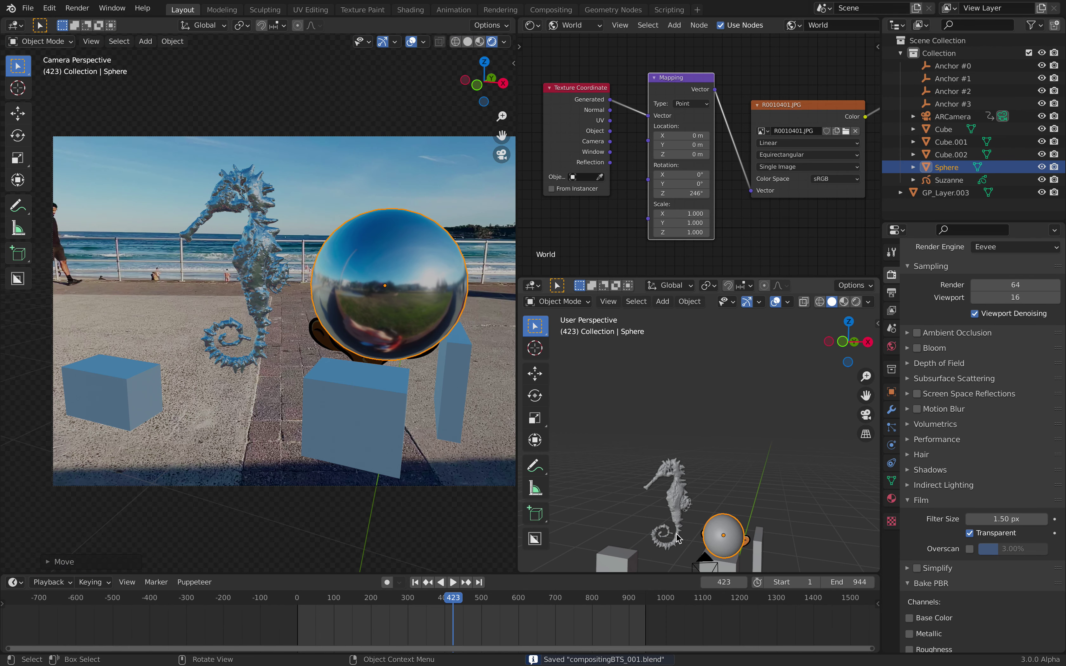
Step: Move the sphere farther from the camera, behind the monkey, so it sits above the monkey's head in the camera view
{"action": "scroll", "coordinate": [673, 431], "scroll_direction": "down", "scroll_amount": 4}
{"action": "middle_click_drag", "start_coordinate": [714, 388], "coordinate": [663, 445]}
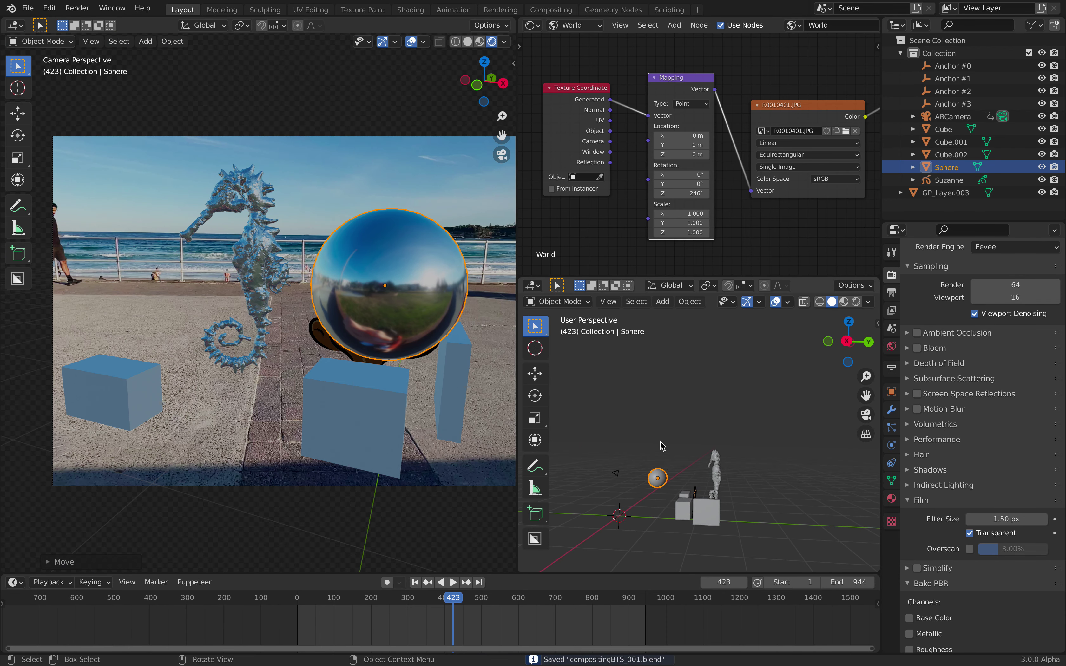
{"action": "key", "text": "g"}
{"action": "left_click", "coordinate": [752, 454]}
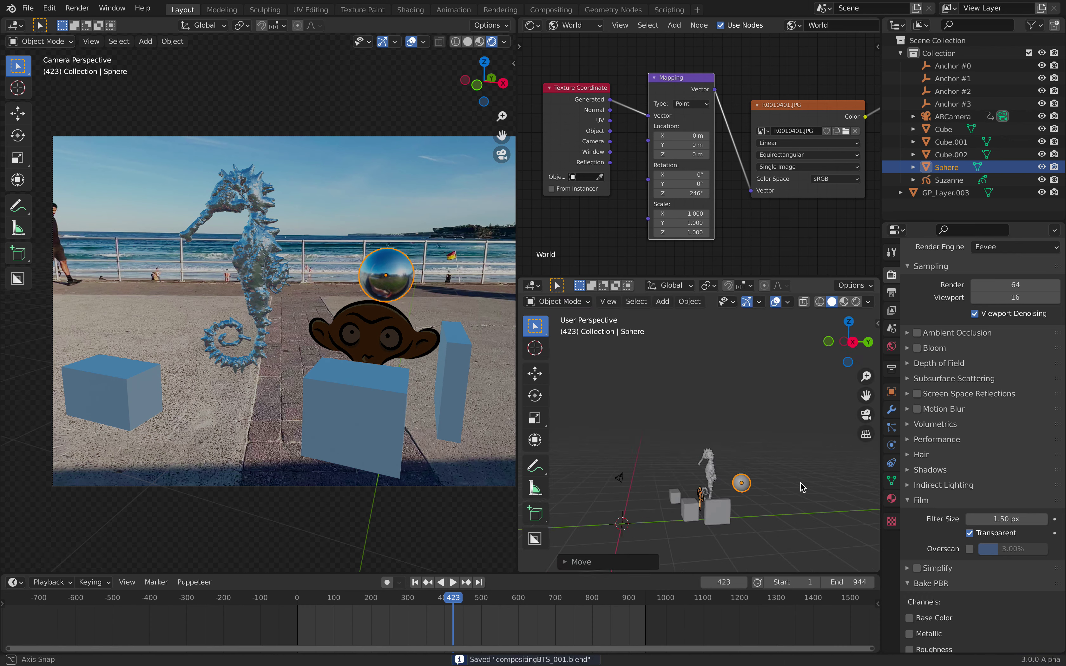
{"action": "scroll", "coordinate": [817, 479], "scroll_direction": "up", "scroll_amount": 5}
{"action": "scroll", "coordinate": [817, 479], "scroll_direction": "down", "scroll_amount": 4}
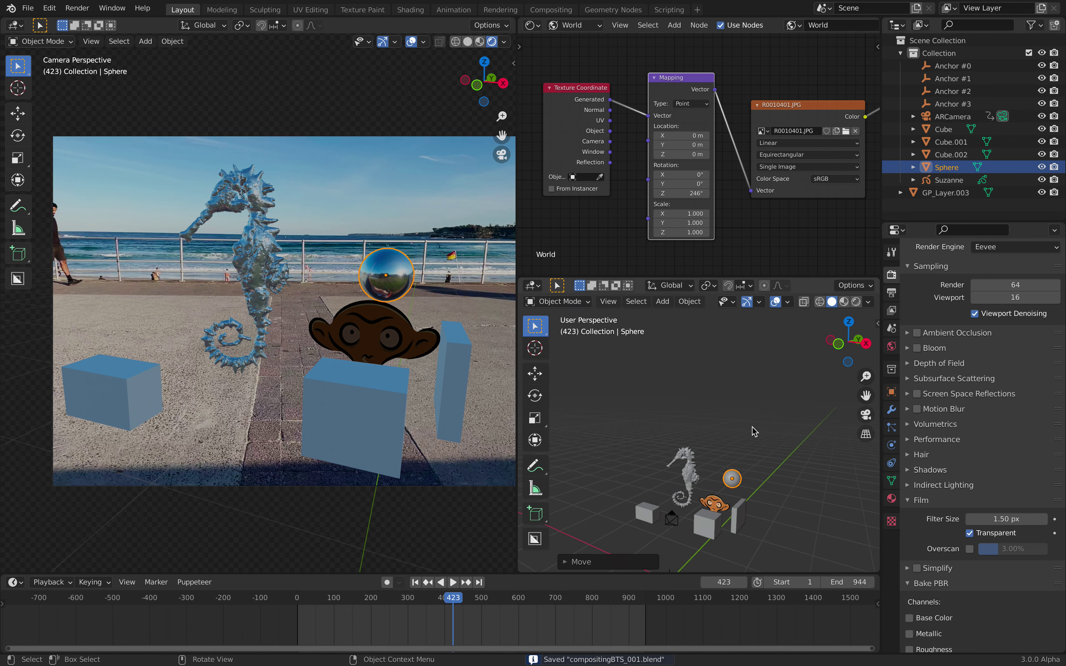
Step: Add a mesh plane at the scene origin and scale it up into a larger ground surface
{"action": "middle_click_drag", "start_coordinate": [817, 479], "coordinate": [743, 364]}
{"action": "key", "text": "shift+a"}
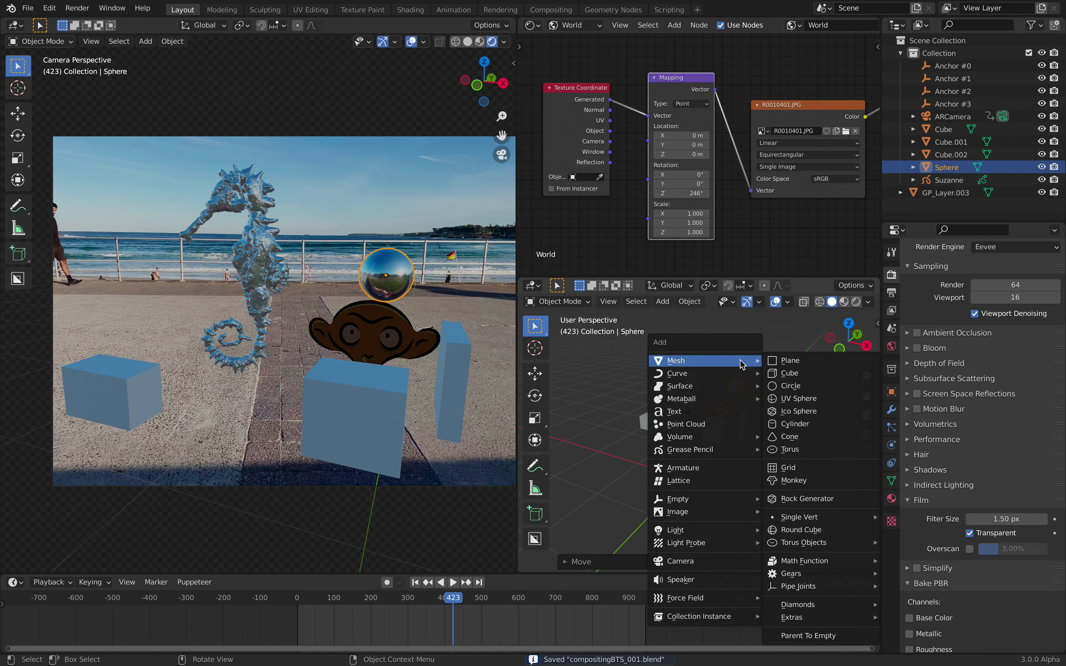
{"action": "left_click", "coordinate": [806, 361]}
{"action": "scroll", "coordinate": [746, 453], "scroll_direction": "down", "scroll_amount": 4}
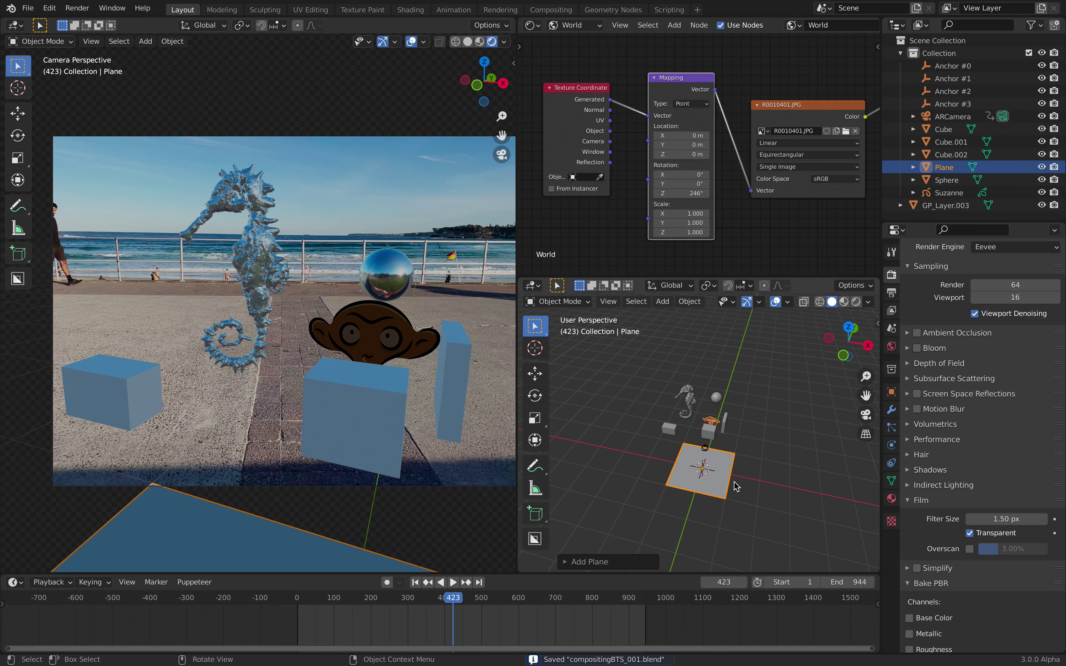
{"action": "key", "text": "s"}
{"action": "left_click", "coordinate": [802, 505]}
Step: Move the plane about 1.69 m along Y beneath the objects and enlarge it to a scale of about 4.93
{"action": "middle_click_drag", "start_coordinate": [731, 485], "coordinate": [692, 506]}
{"action": "key", "text": "g"}
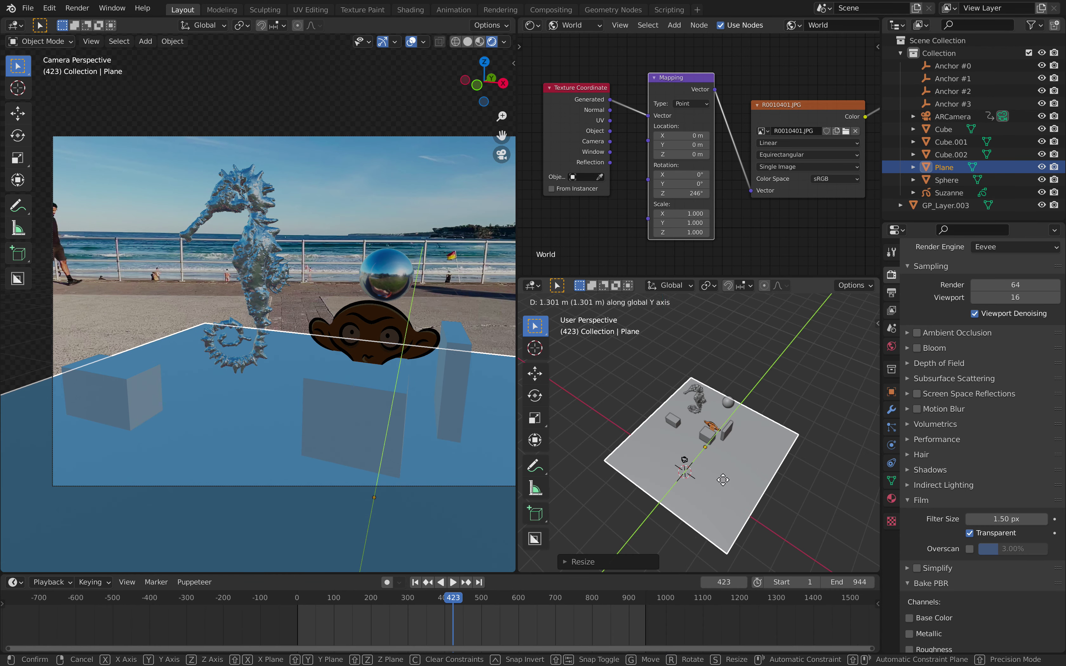
{"action": "left_click", "coordinate": [723, 480]}
{"action": "key", "text": "s"}
{"action": "left_click", "coordinate": [772, 503]}
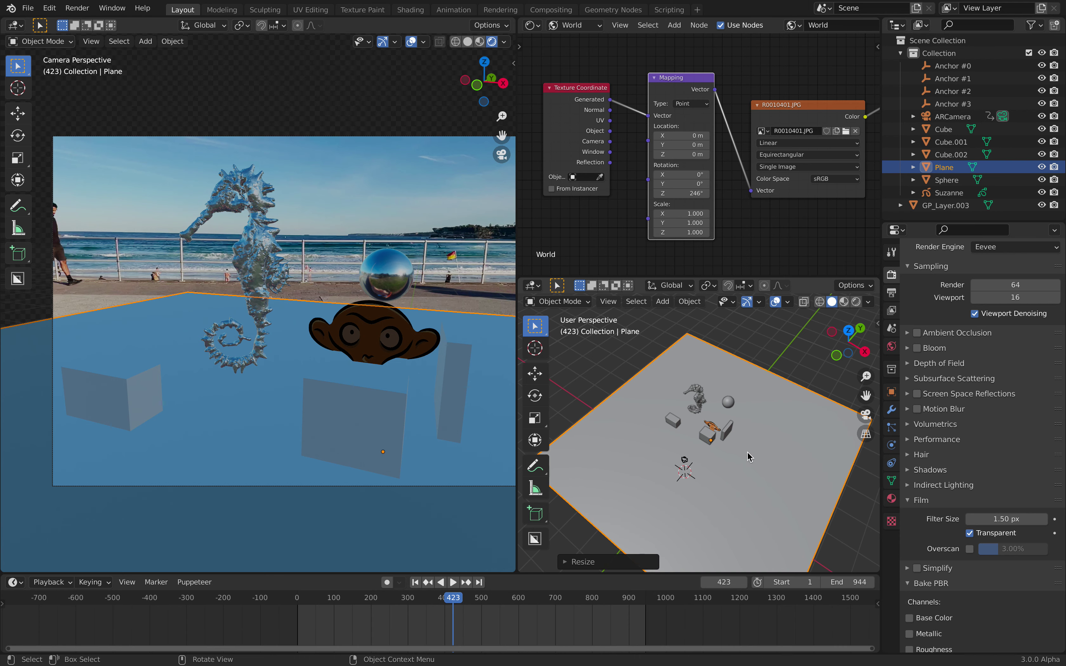
Step: Rotate the ground plane about 18.3° around Z and widen the camera viewport to show the whole frame
{"action": "middle_click_drag", "start_coordinate": [750, 457], "coordinate": [772, 458]}
{"action": "key", "text": "s"}
{"action": "key", "text": "r"}
{"action": "key", "text": "z"}
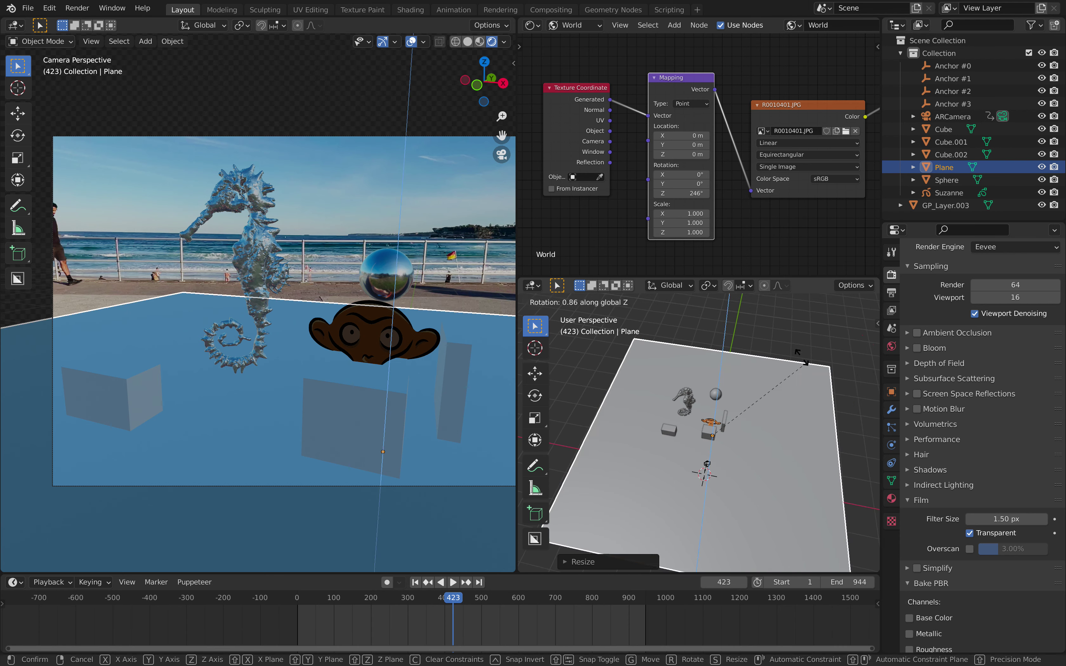
{"action": "left_click", "coordinate": [777, 343]}
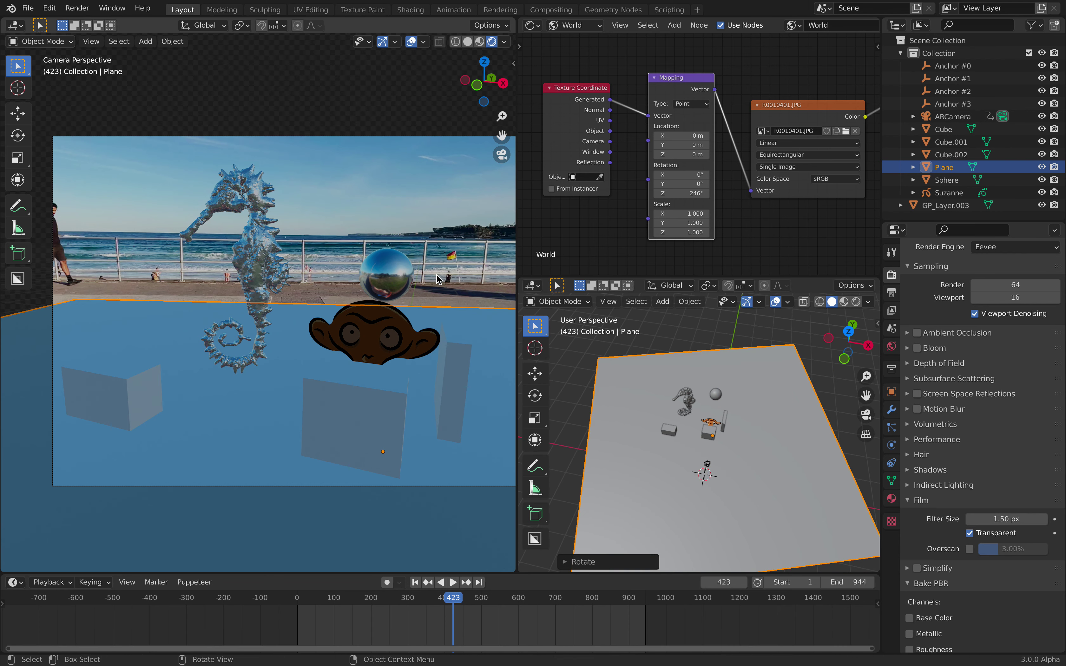
{"action": "left_click_drag", "start_coordinate": [518, 292], "coordinate": [569, 304]}
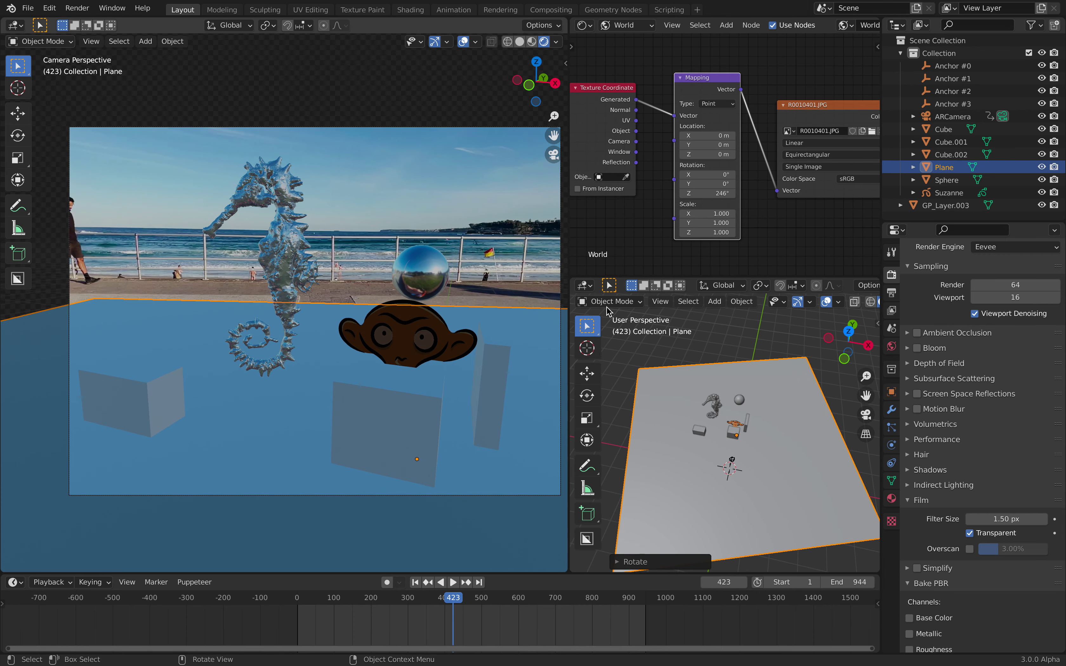
{"action": "scroll", "coordinate": [486, 286], "scroll_direction": "down", "scroll_amount": 1}
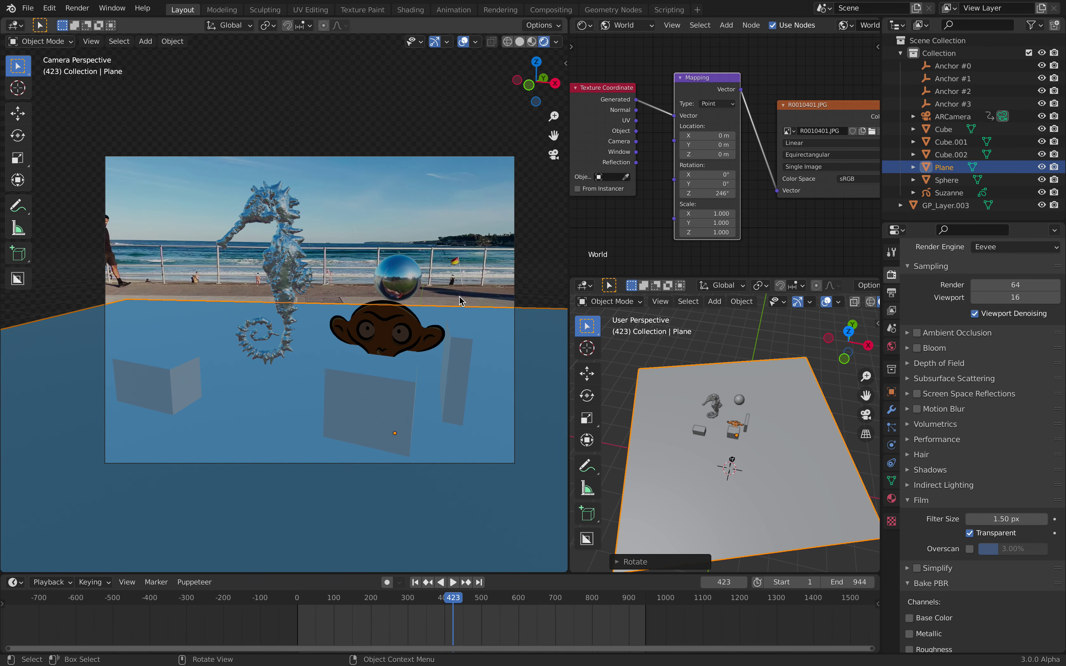
Step: Add a Sun light to the scene at the origin
{"action": "middle_click_drag", "start_coordinate": [754, 354], "coordinate": [749, 335]}
{"action": "left_click", "coordinate": [748, 336]}
{"action": "key", "text": "shift+a"}
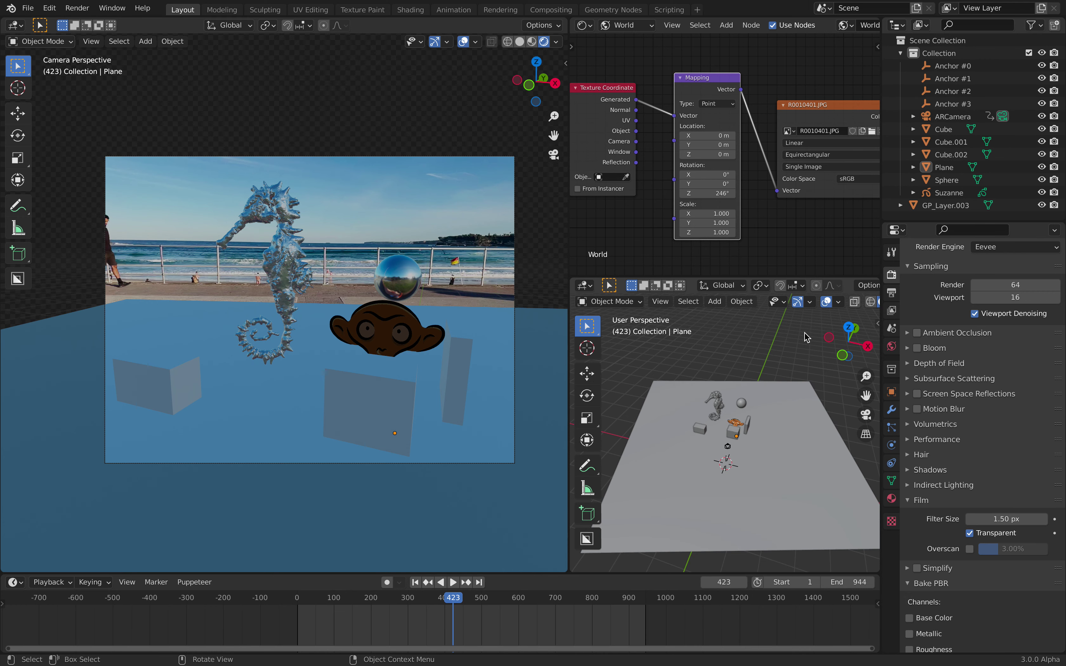
{"action": "scroll", "coordinate": [754, 343], "scroll_direction": "down", "scroll_amount": 2}
{"action": "key", "text": "shift+a"}
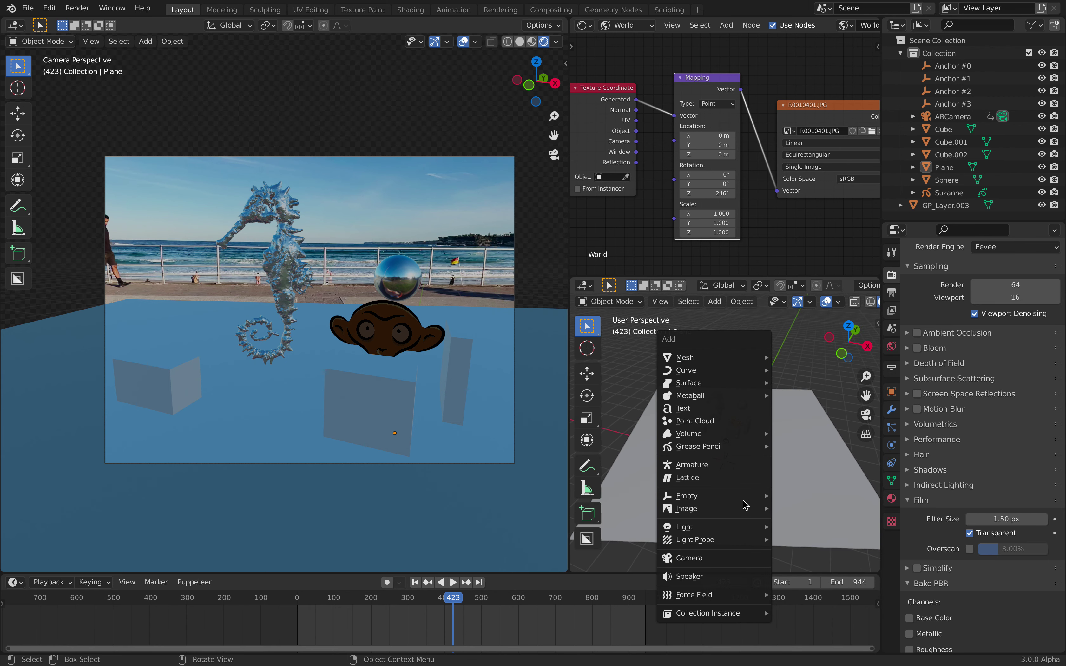
{"action": "mouse_move", "coordinate": [740, 528]}
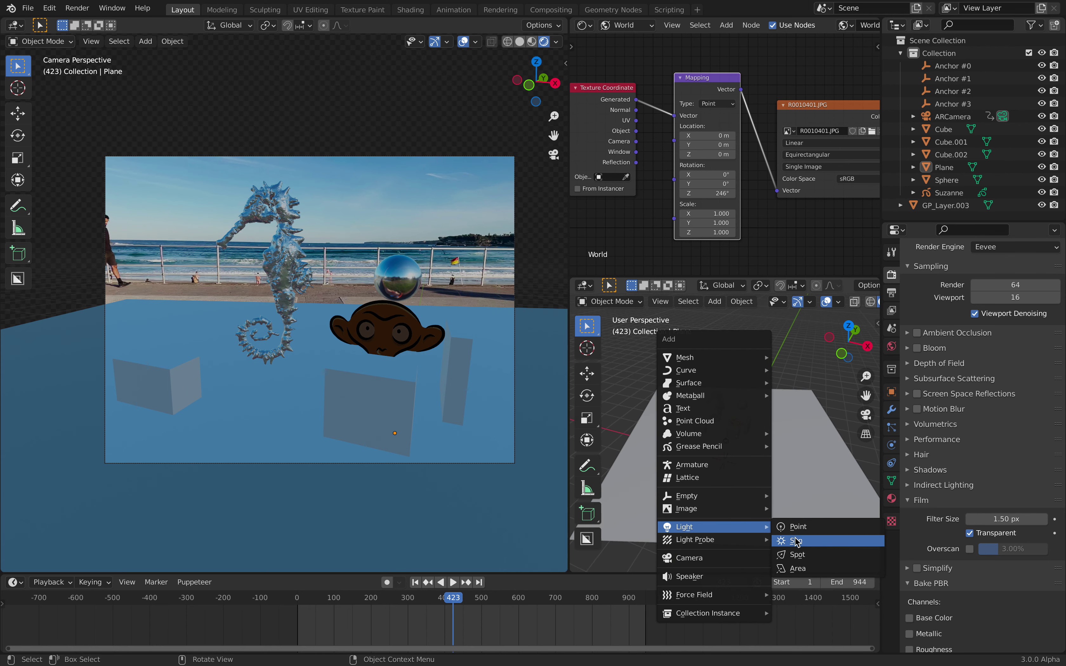
{"action": "left_click", "coordinate": [798, 540]}
Step: Rotate the Sun freely until the objects cast long shadows toward the left of the camera image, and save the scene
{"action": "key", "text": "r"}
{"action": "key", "text": "r"}
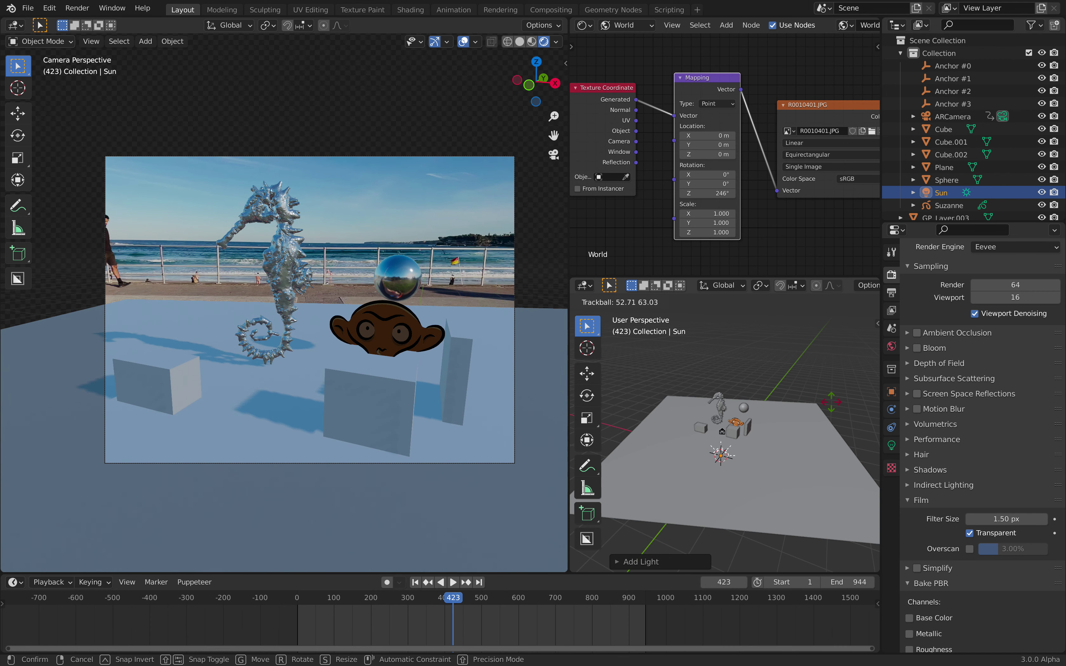
{"action": "left_click", "coordinate": [497, 289]}
{"action": "key", "text": "r"}
{"action": "key", "text": "r"}
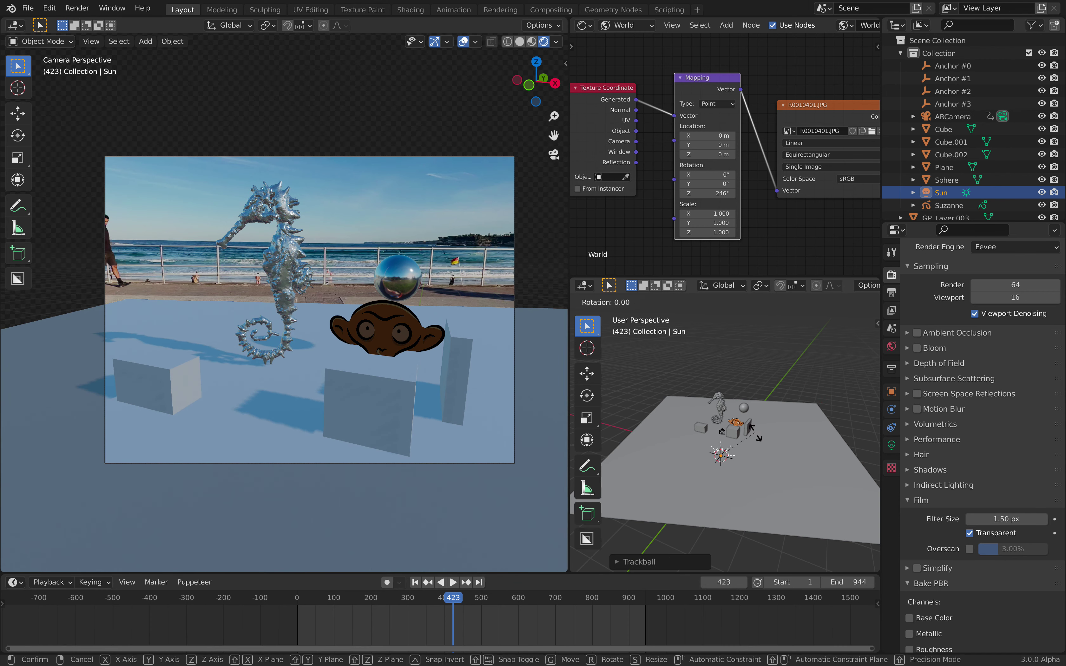
{"action": "left_click", "coordinate": [797, 449]}
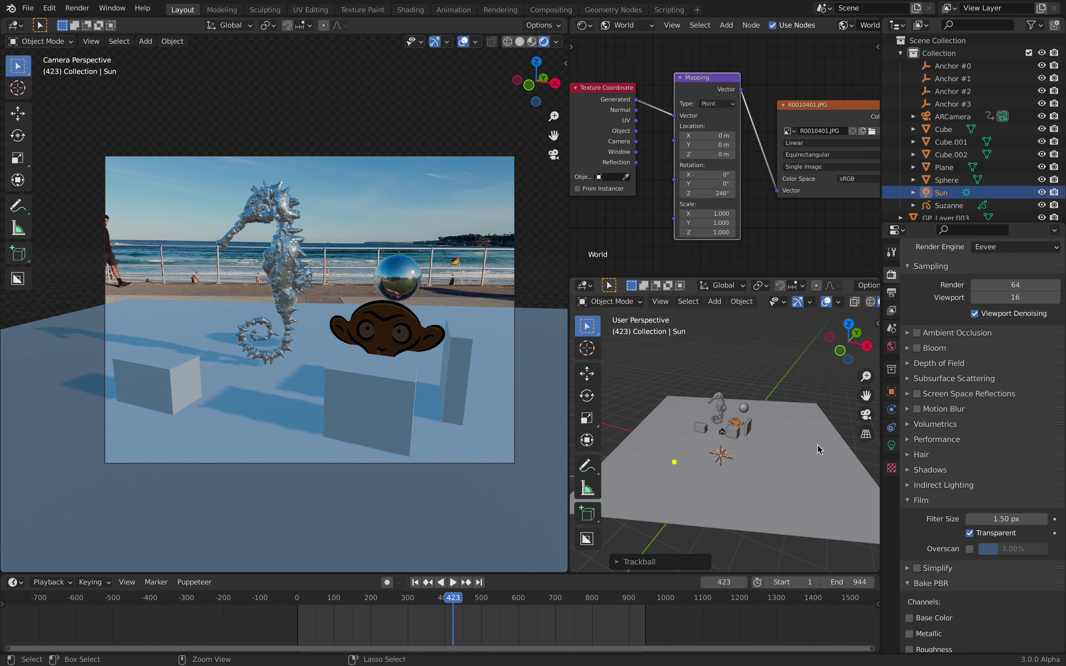
{"action": "key", "text": "ctrl+s"}
Step: Create a new material for the ground plane and look through its surface and blend settings
{"action": "left_click", "coordinate": [783, 438]}
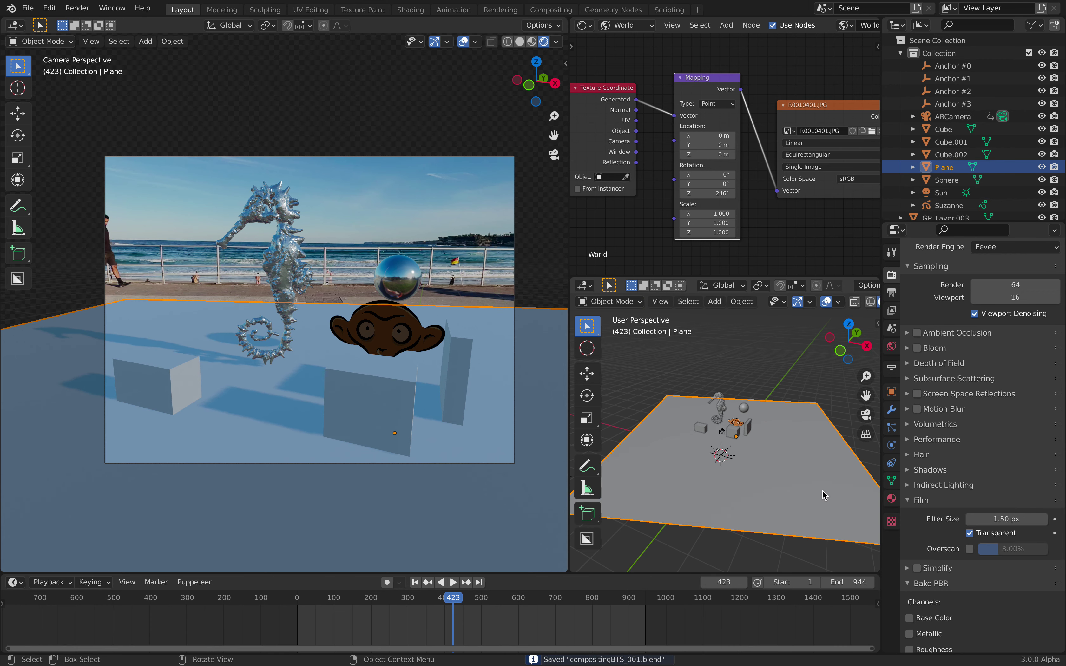
{"action": "left_click", "coordinate": [894, 498]}
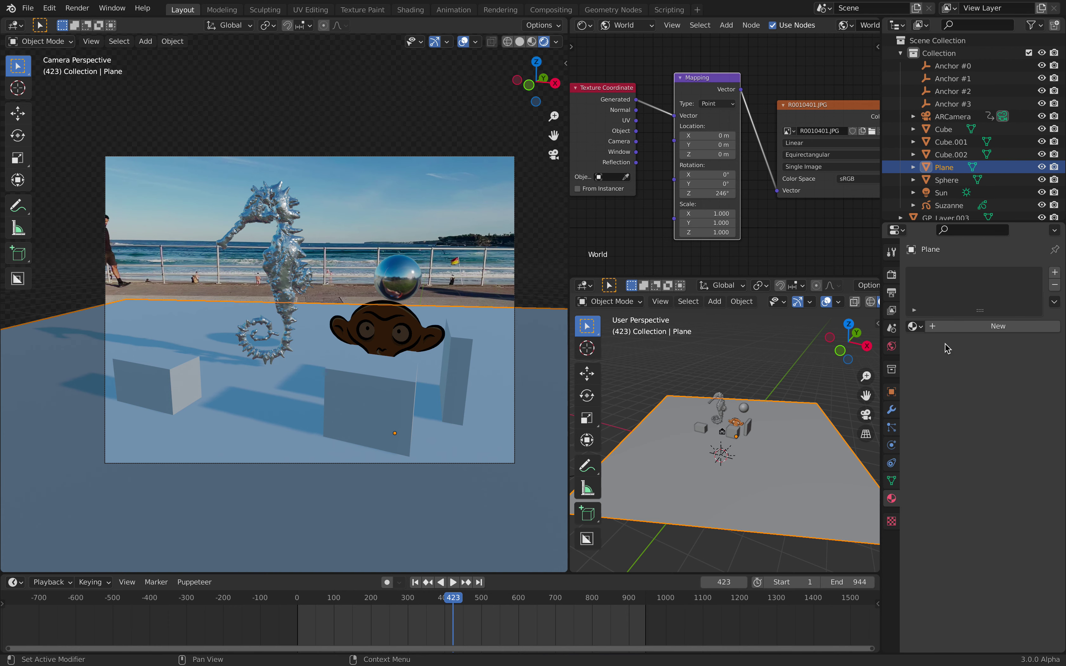
{"action": "left_click", "coordinate": [958, 326]}
{"action": "scroll", "coordinate": [982, 440], "scroll_direction": "down", "scroll_amount": 15}
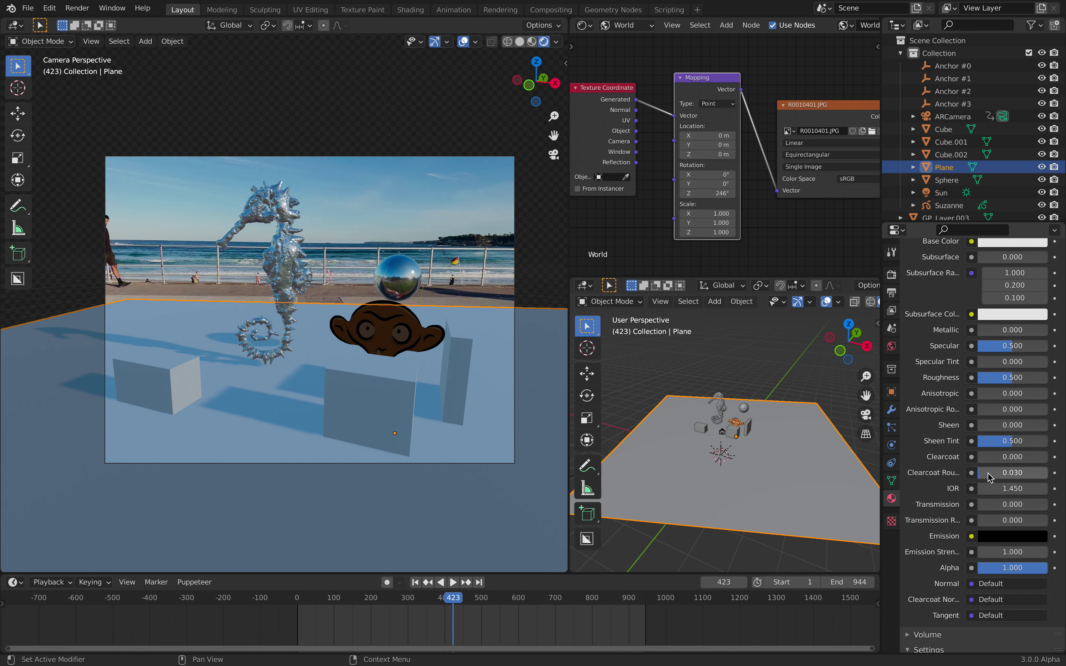
{"action": "scroll", "coordinate": [984, 511], "scroll_direction": "down", "scroll_amount": 3}
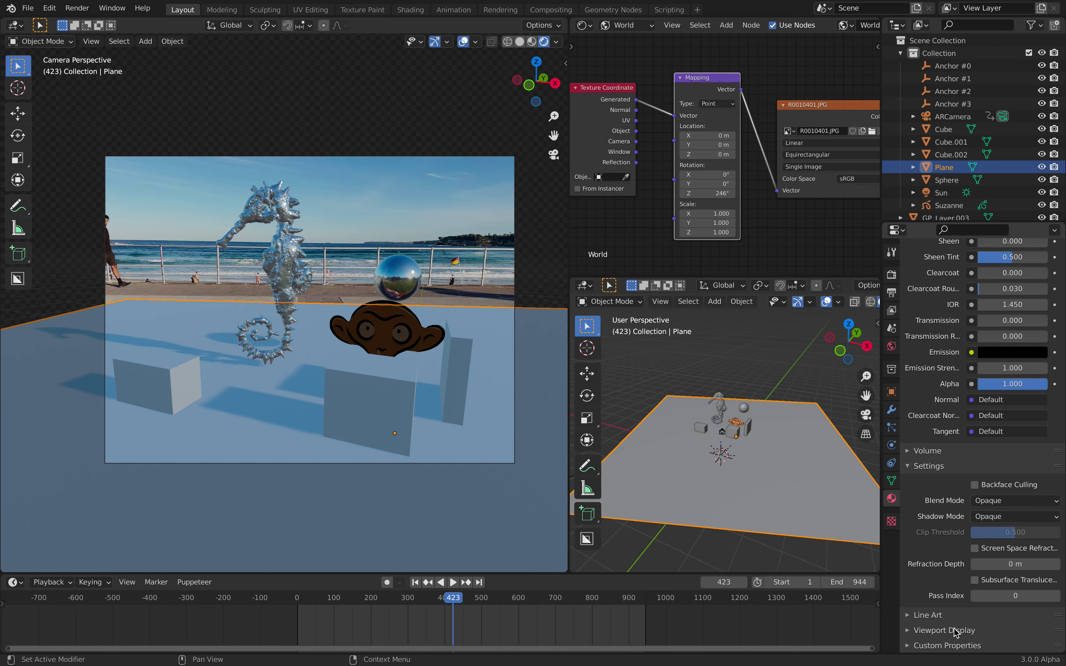
Step: Look through the ground plane's object properties, including its Viewport Display options
{"action": "left_click", "coordinate": [891, 392]}
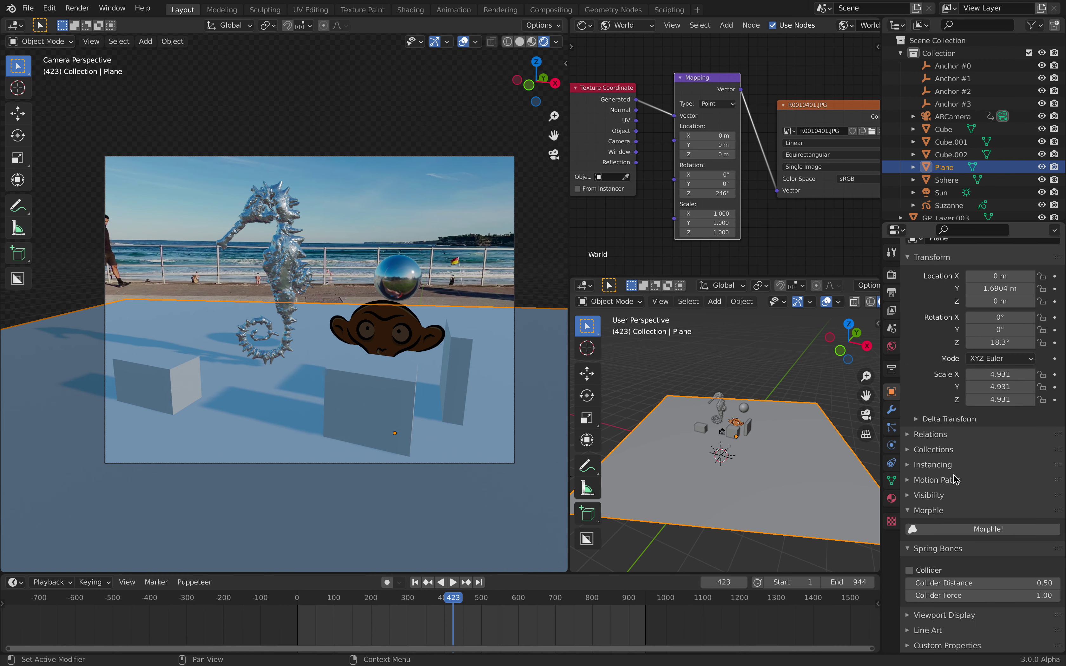
{"action": "scroll", "coordinate": [973, 526], "scroll_direction": "up", "scroll_amount": 2}
{"action": "scroll", "coordinate": [972, 525], "scroll_direction": "down", "scroll_amount": 1}
{"action": "left_click", "coordinate": [944, 615]}
{"action": "scroll", "coordinate": [1014, 573], "scroll_direction": "down", "scroll_amount": 6}
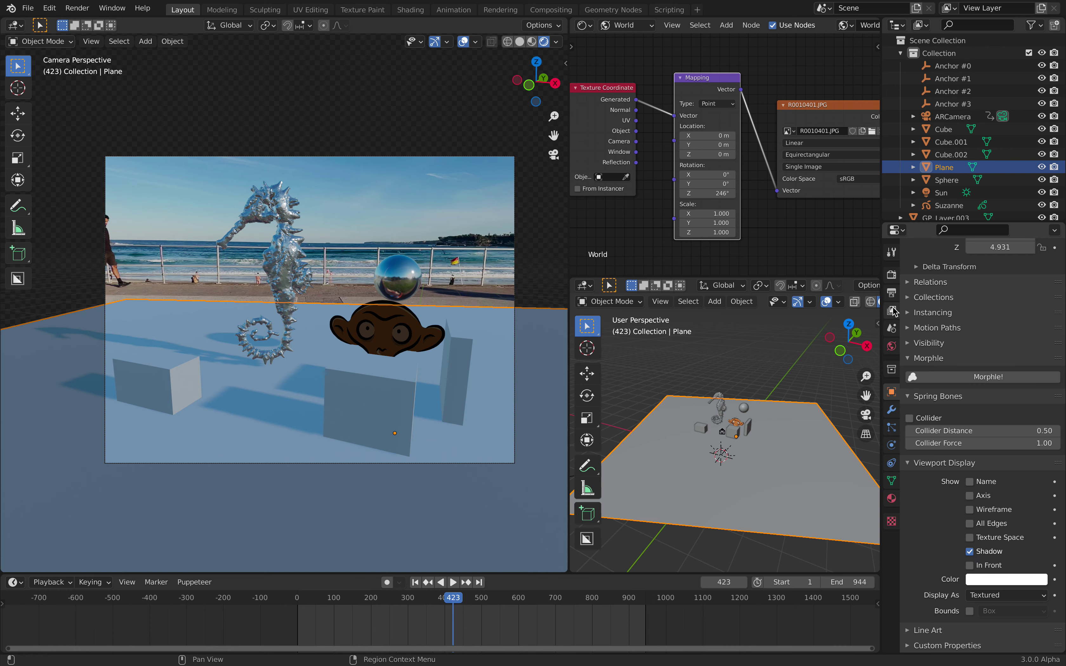
Step: Change the scene's render engine to Cycles
{"action": "left_click", "coordinate": [891, 274]}
{"action": "scroll", "coordinate": [999, 292], "scroll_direction": "up", "scroll_amount": 10}
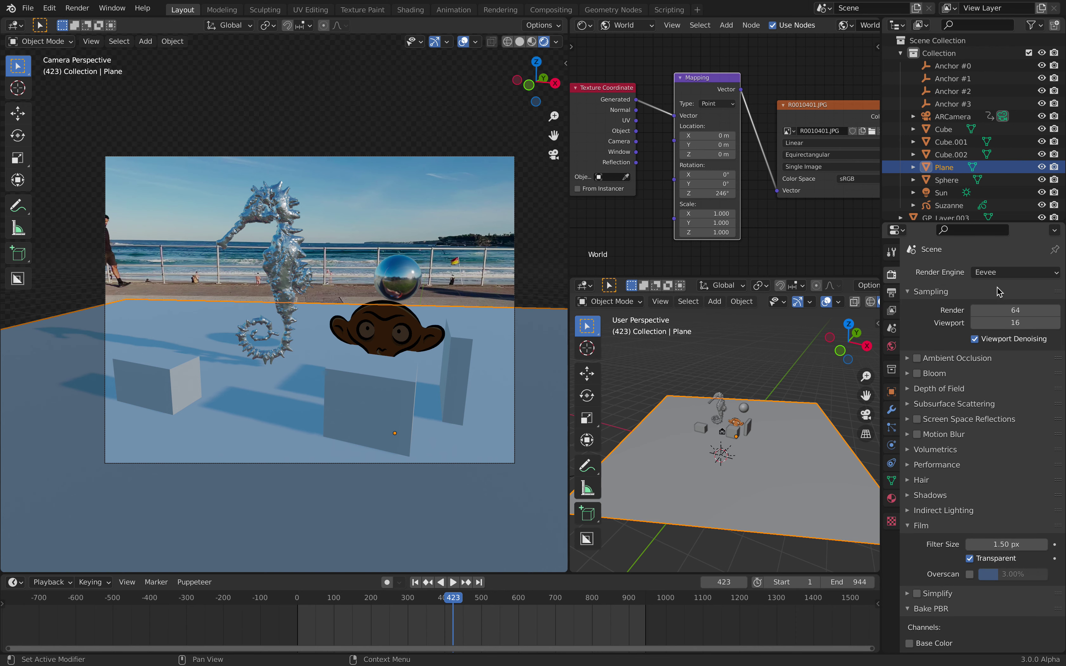
{"action": "left_click", "coordinate": [989, 273]}
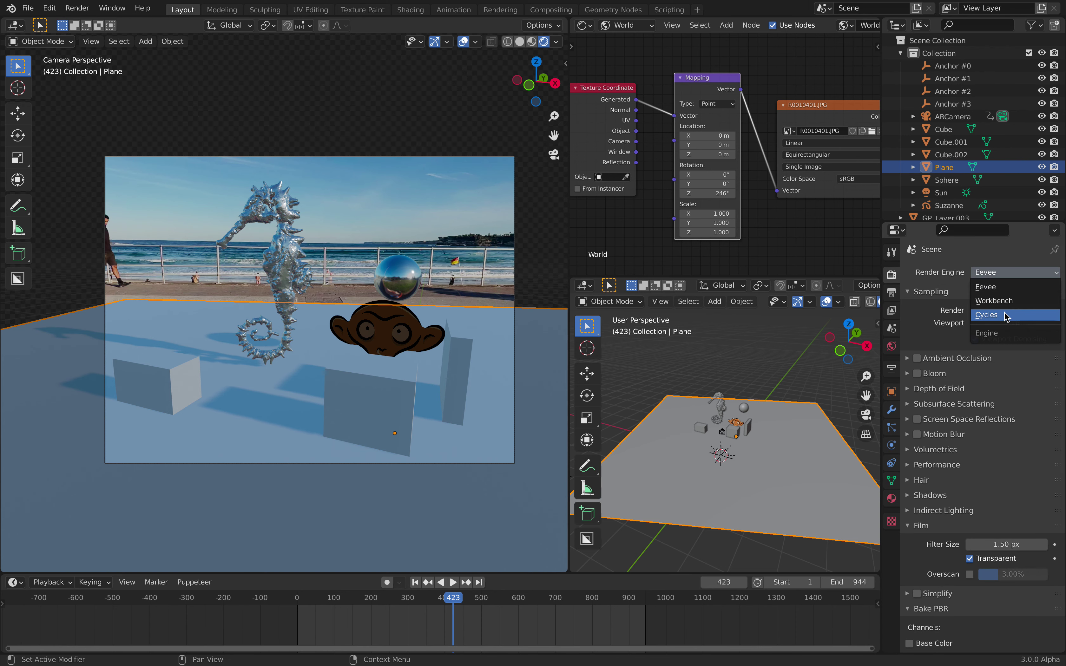
{"action": "left_click", "coordinate": [1006, 316]}
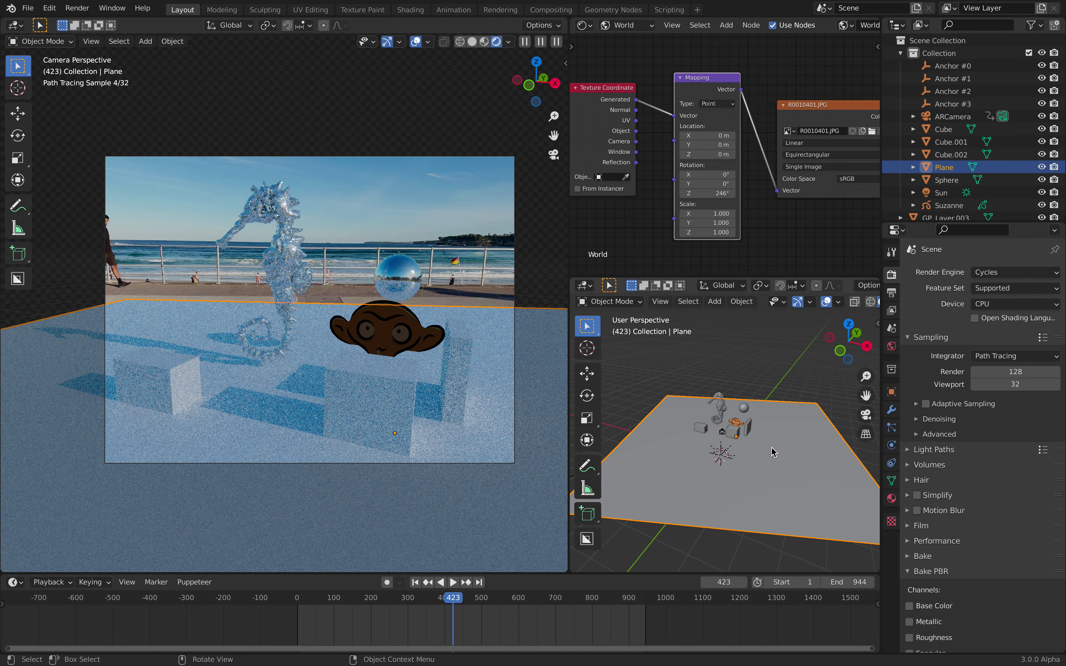
Step: Make the ground plane a Shadow Catcher in its object visibility settings, then deselect it
{"action": "left_click", "coordinate": [892, 392]}
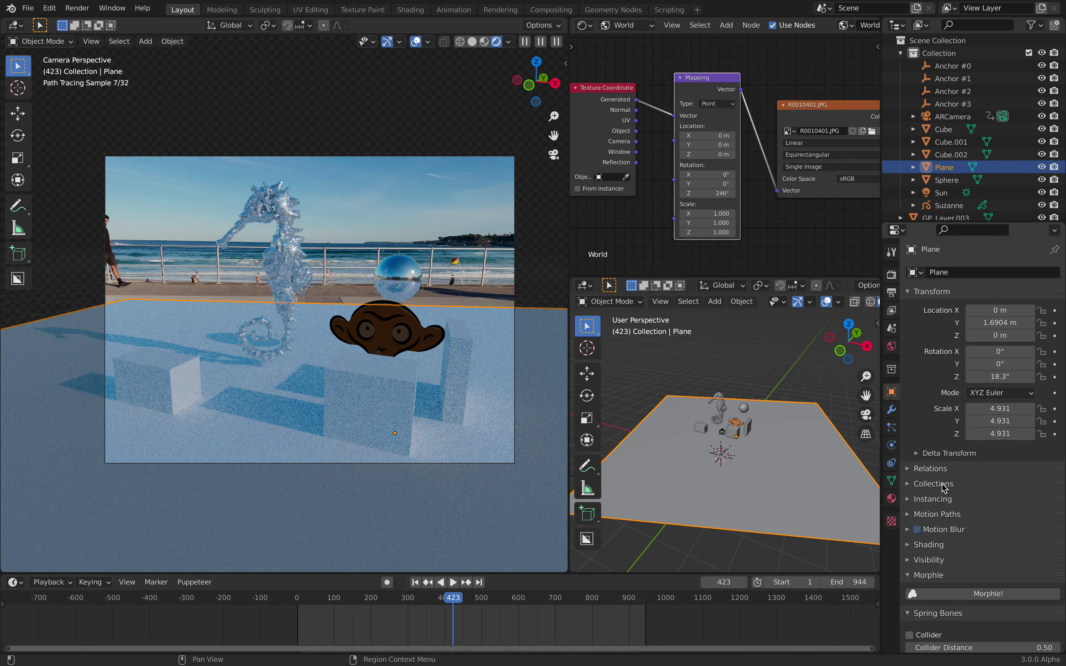
{"action": "scroll", "coordinate": [964, 524], "scroll_direction": "down", "scroll_amount": 3}
{"action": "left_click", "coordinate": [929, 510]}
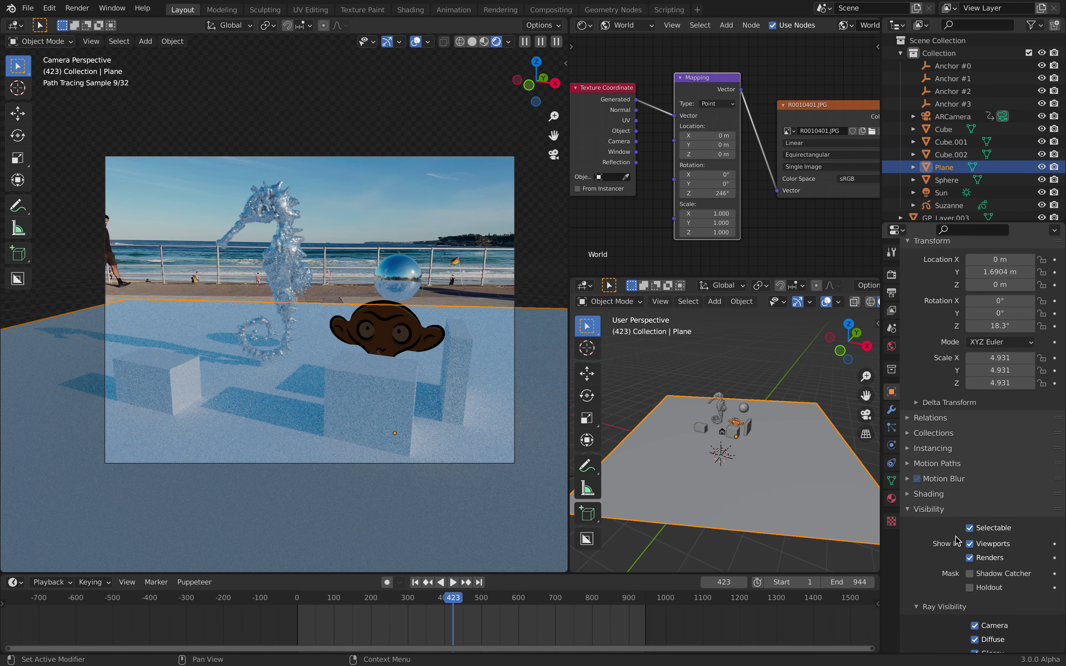
{"action": "scroll", "coordinate": [957, 541], "scroll_direction": "down", "scroll_amount": 3}
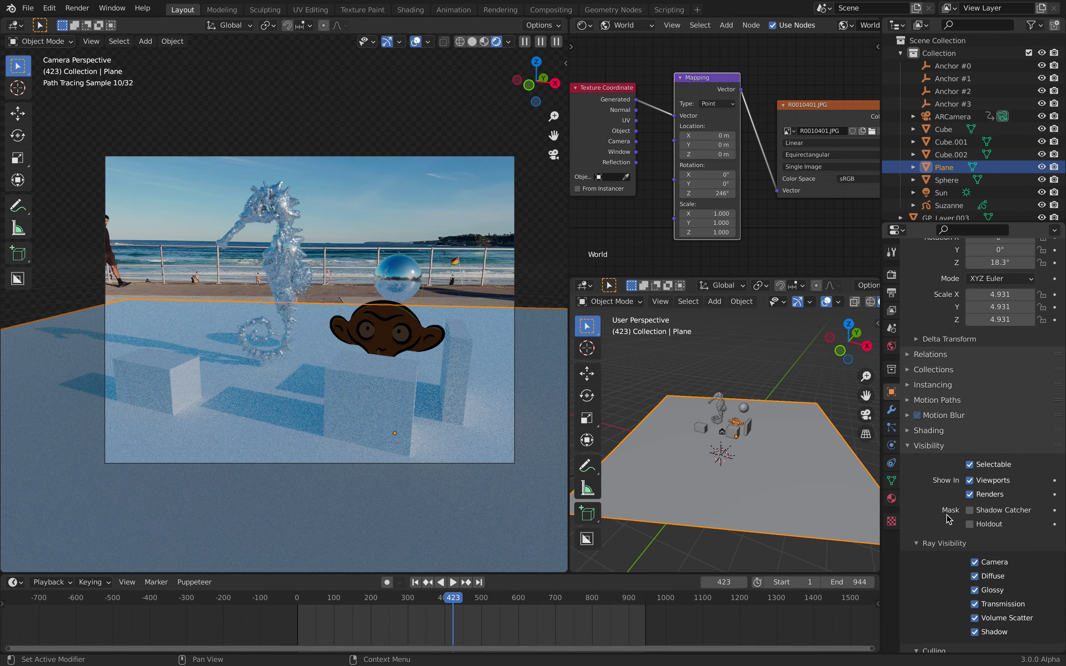
{"action": "left_click", "coordinate": [970, 510]}
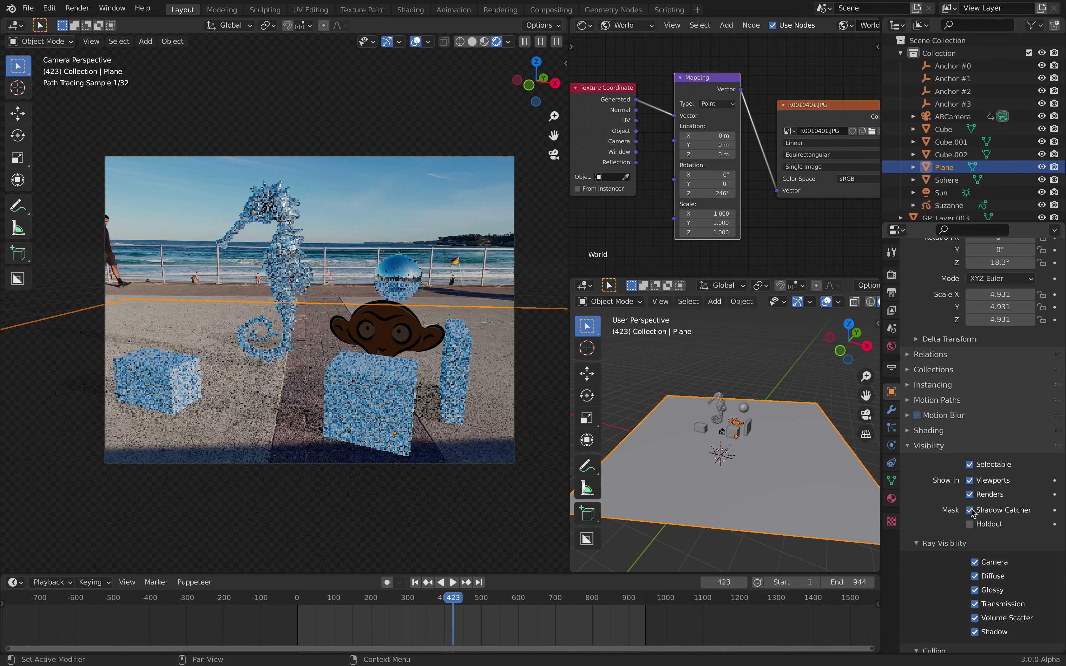
{"action": "left_click", "coordinate": [721, 364]}
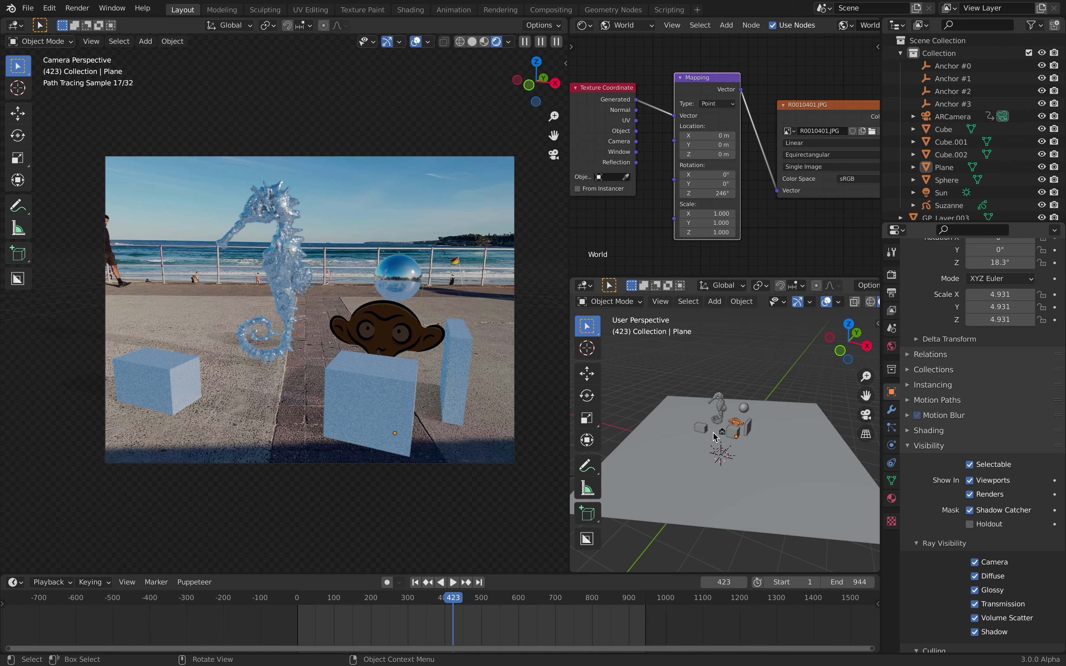
Step: Rotate the grease pencil monkey about 24.9° around Z and save the scene
{"action": "left_click", "coordinate": [738, 424]}
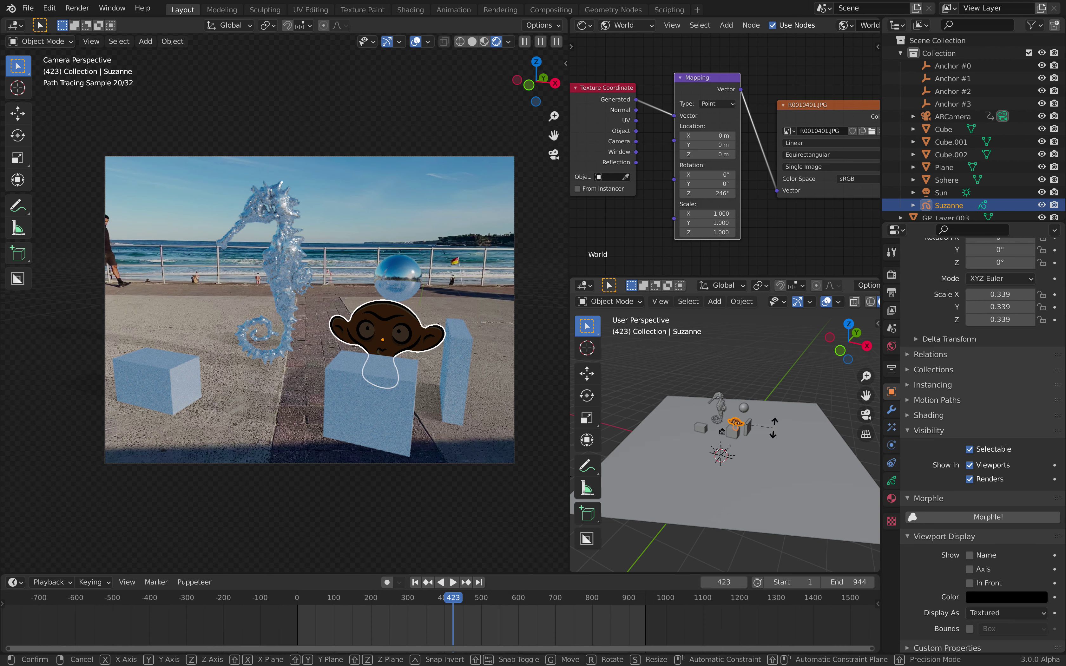
{"action": "key", "text": "r"}
{"action": "key", "text": "z"}
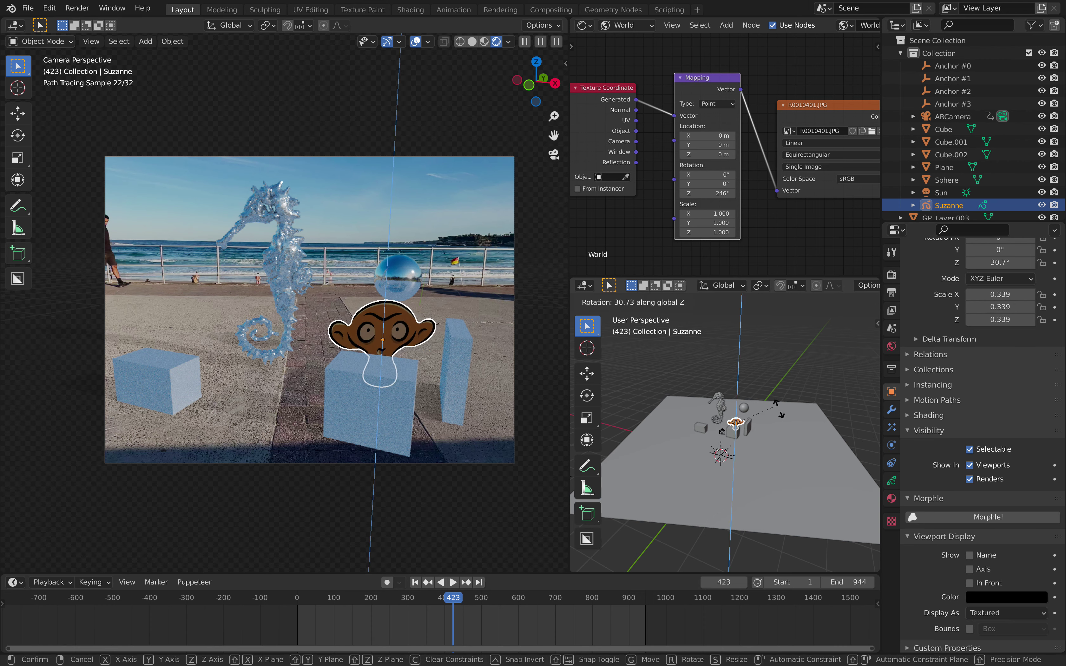
{"action": "left_click", "coordinate": [772, 352]}
{"action": "left_click", "coordinate": [772, 352]}
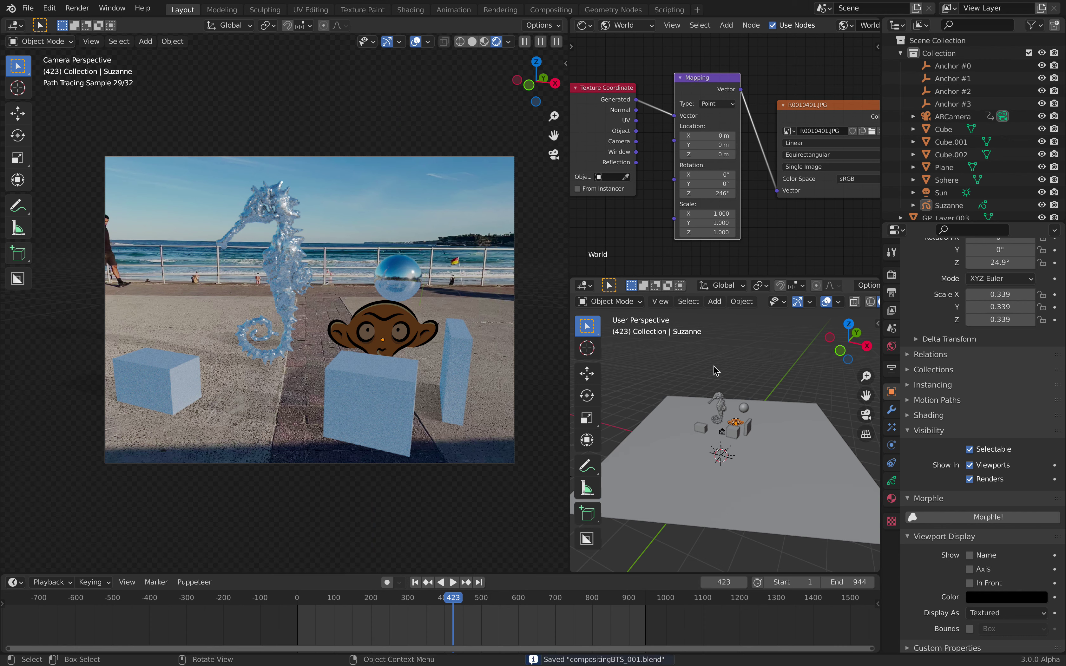
{"action": "key", "text": "ctrl+Left"}
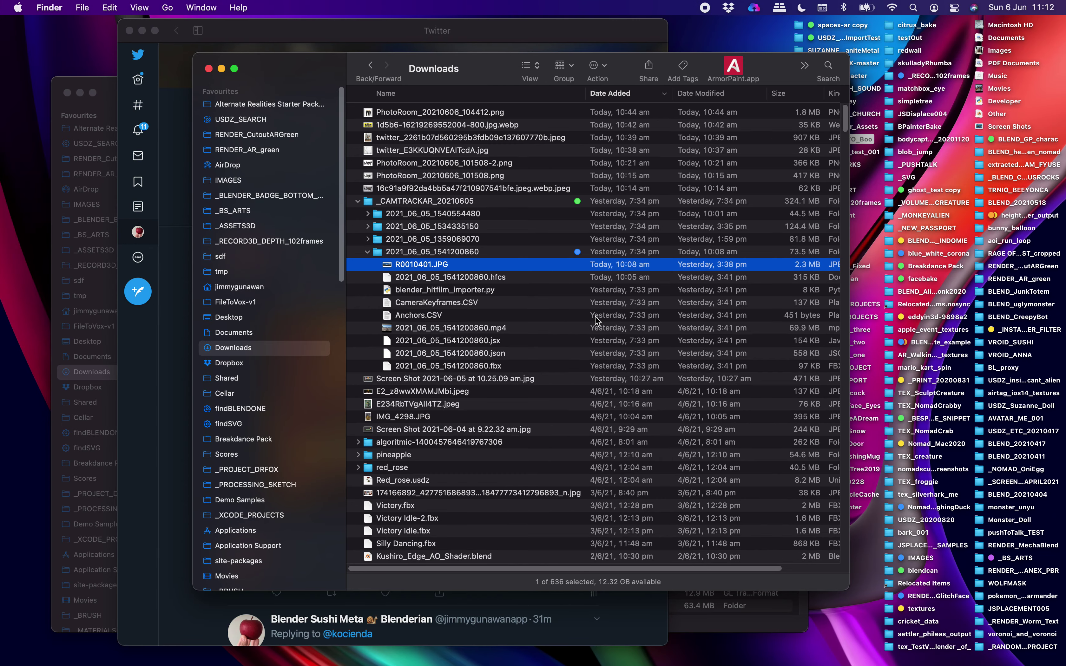
{"action": "key", "text": "ctrl+Right"}
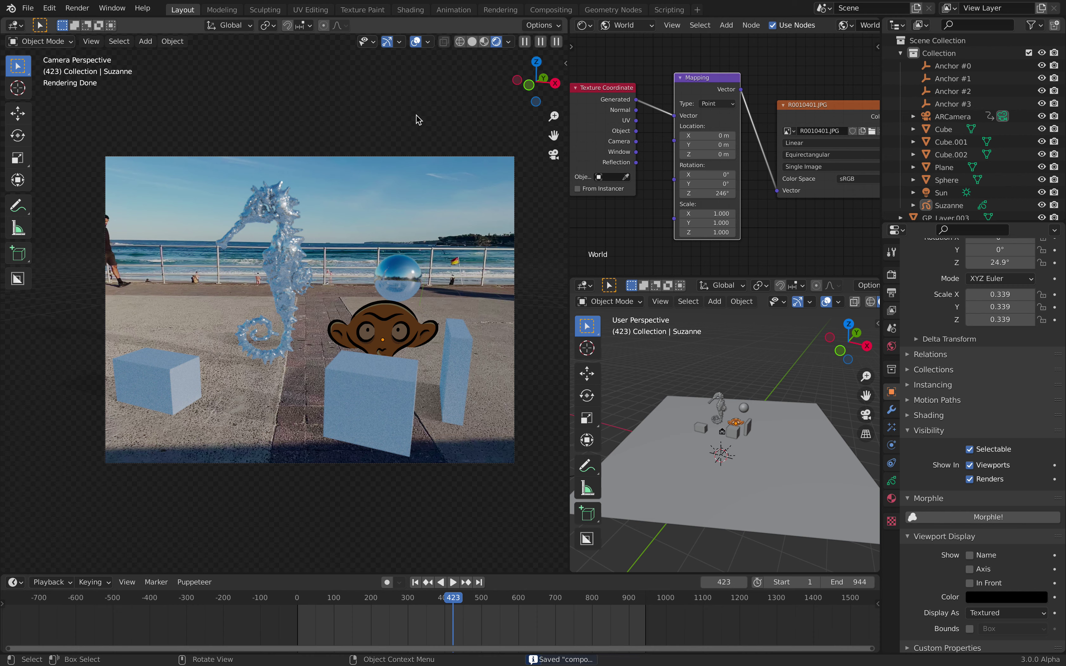
Step: Switch the camera viewport to Solid shading and save the scene
{"action": "left_click", "coordinate": [472, 42]}
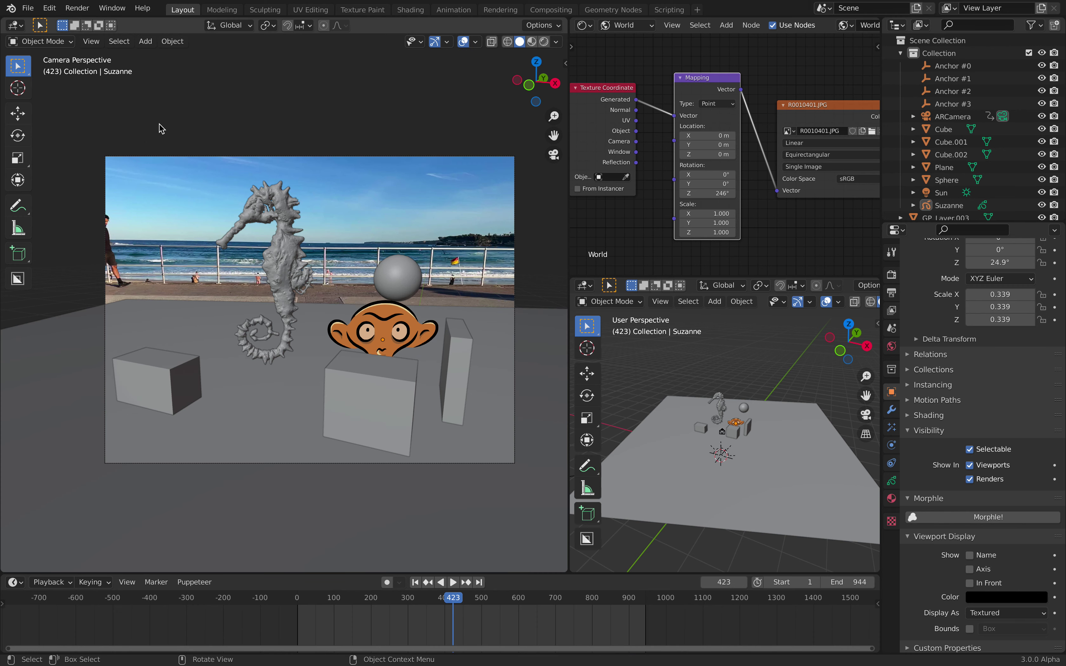
{"action": "key", "text": "super+s"}
Step: Open the Images as Planes import and list the Downloads folder sorted by modification date
{"action": "left_click", "coordinate": [28, 8]}
{"action": "mouse_move", "coordinate": [67, 183]}
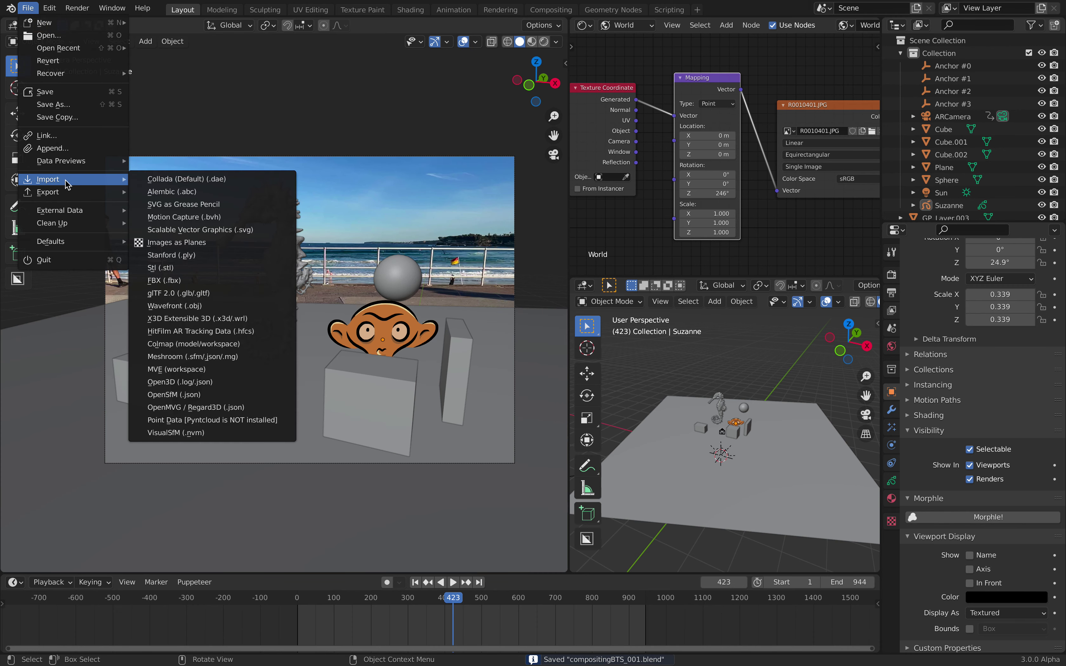
{"action": "left_click", "coordinate": [229, 242]}
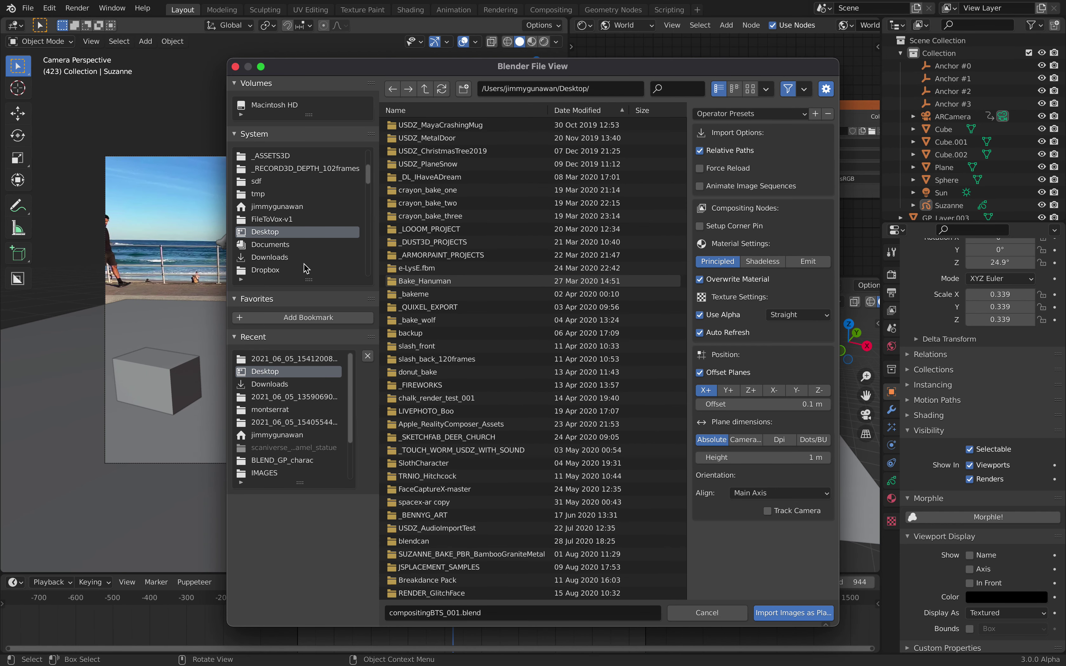
{"action": "left_click", "coordinate": [307, 258]}
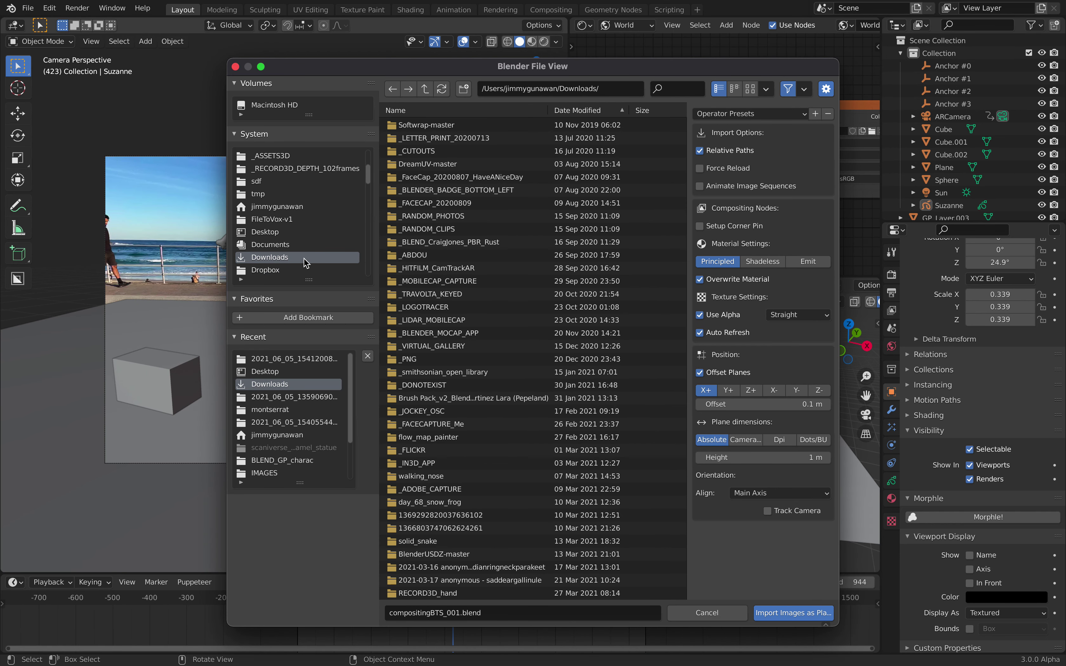
{"action": "left_click", "coordinate": [601, 110]}
{"action": "scroll", "coordinate": [573, 352], "scroll_direction": "down", "scroll_amount": 15}
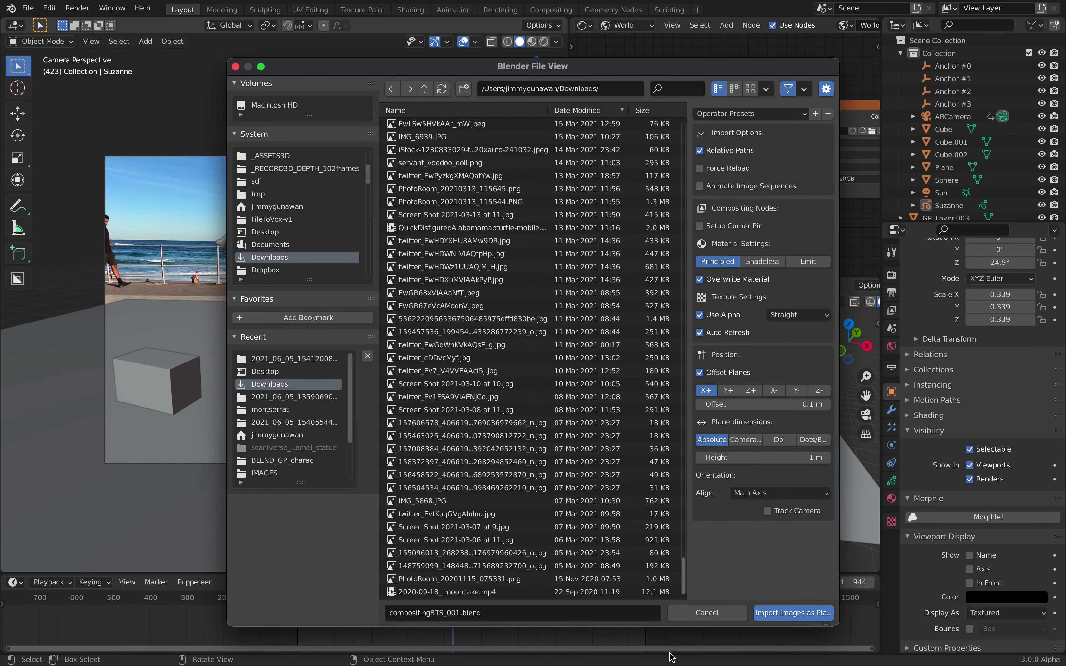
{"action": "left_click", "coordinate": [548, 580]}
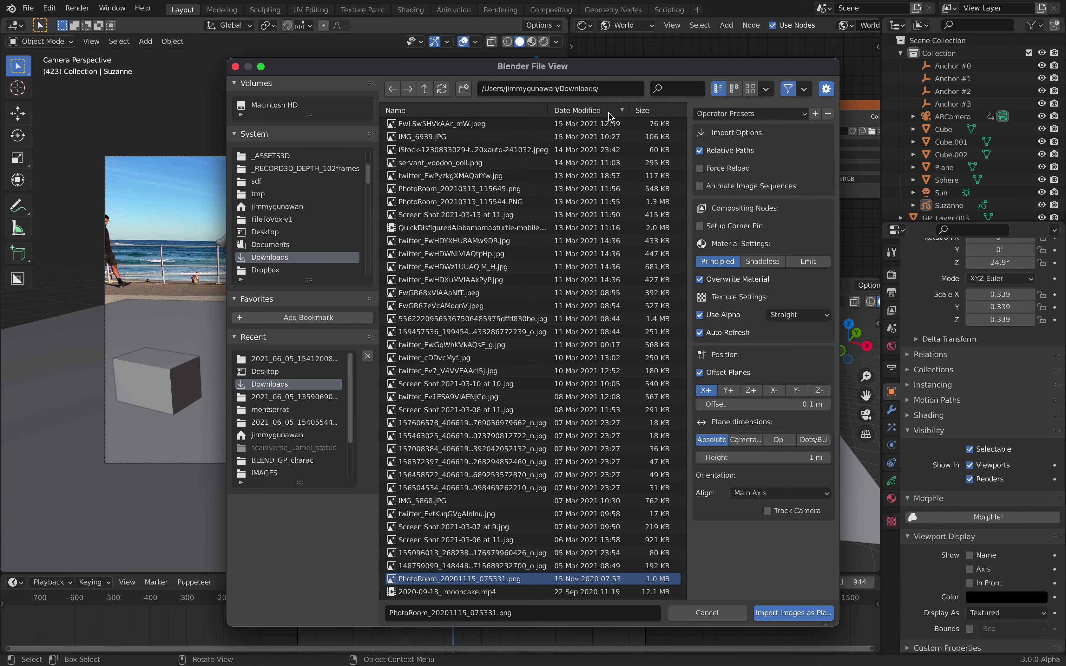
{"action": "left_click", "coordinate": [586, 110]}
Step: Import PhotoRoom_20210606_101508-2.png as an image plane with the Shadeless material setting
{"action": "left_click", "coordinate": [482, 579]}
{"action": "left_click", "coordinate": [503, 554]}
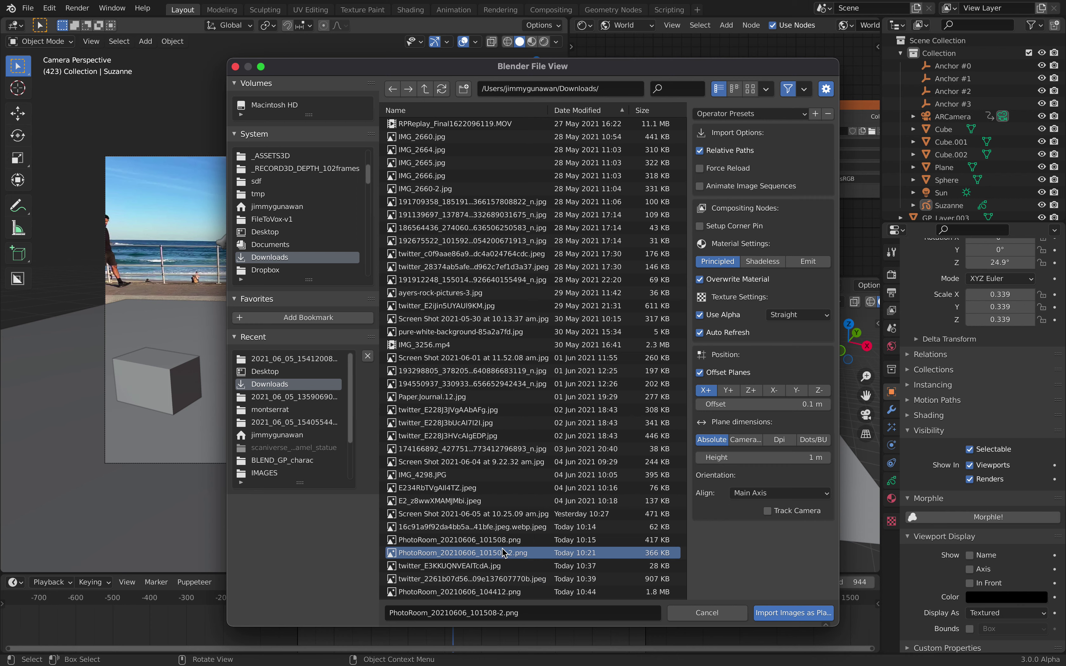
{"action": "left_click", "coordinate": [503, 543]}
{"action": "left_click", "coordinate": [506, 555]}
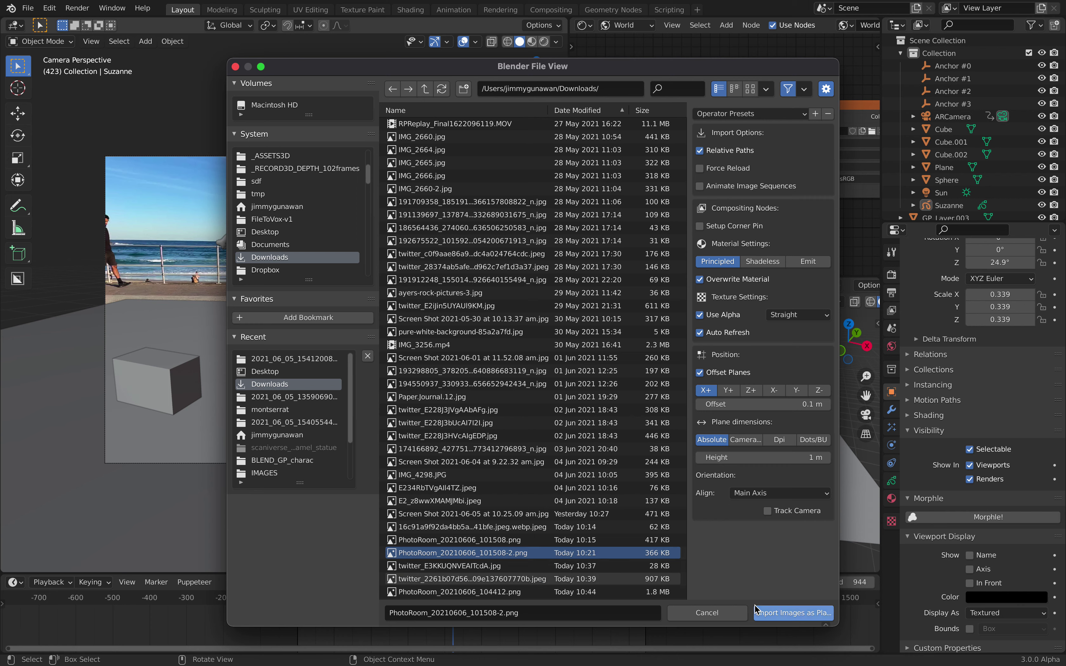
{"action": "left_click", "coordinate": [754, 263]}
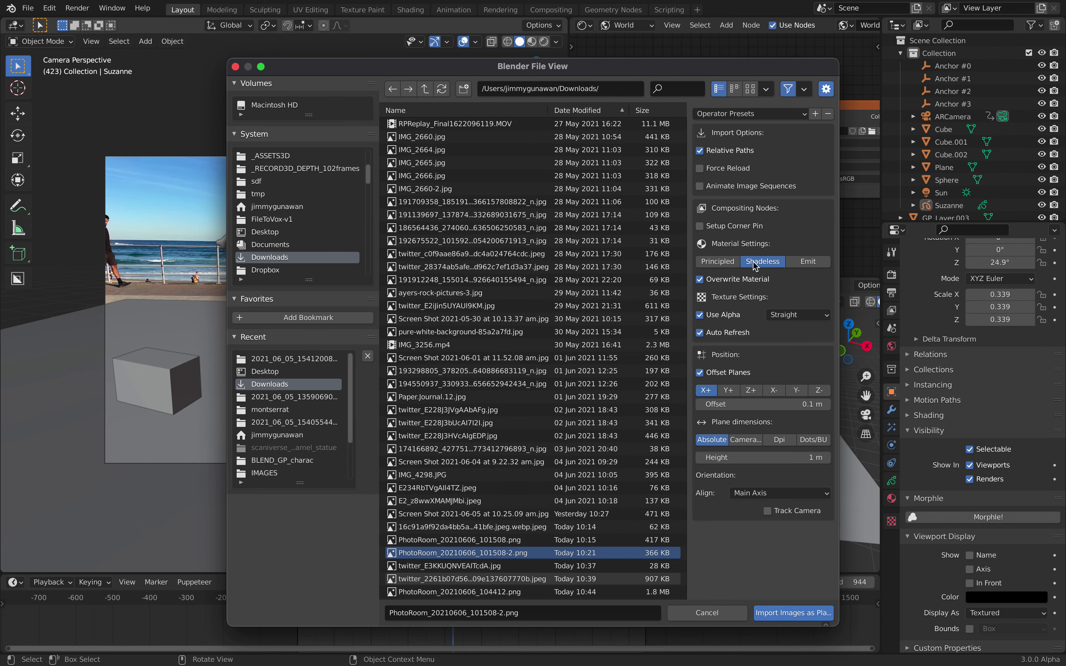
{"action": "left_click", "coordinate": [778, 621]}
Step: Scale the imported image plane to about 0.439 and move it in front of the camera, ahead of the 3D objects
{"action": "middle_click_drag", "start_coordinate": [744, 450], "coordinate": [749, 434]}
{"action": "key", "text": "g"}
{"action": "left_click", "coordinate": [763, 434]}
{"action": "key", "text": "s"}
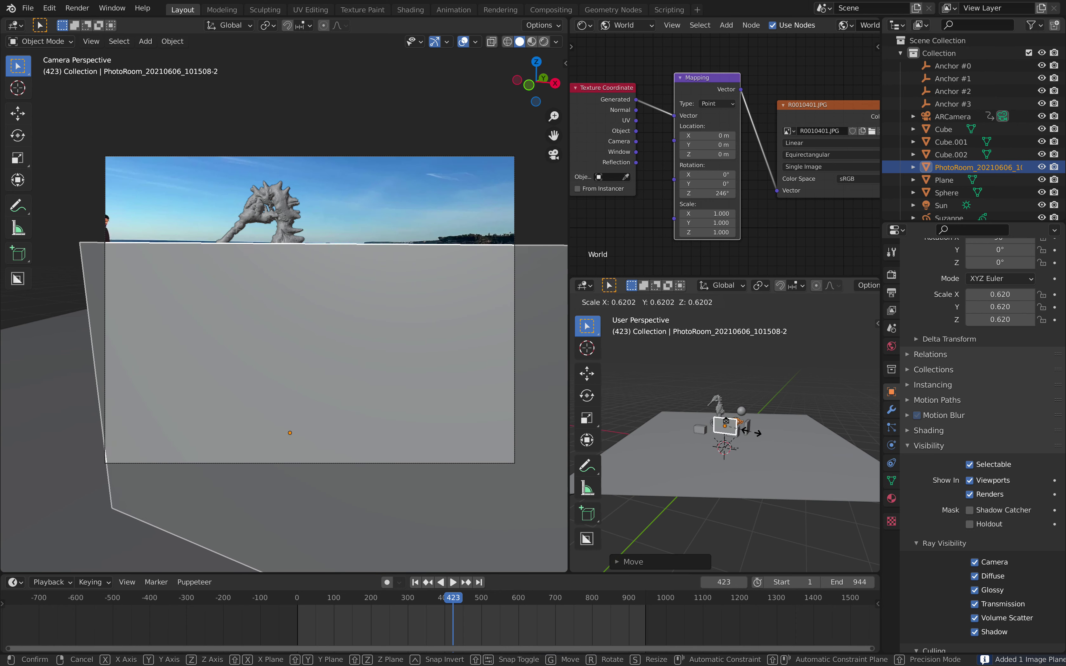
{"action": "left_click", "coordinate": [741, 432]}
{"action": "key", "text": "g"}
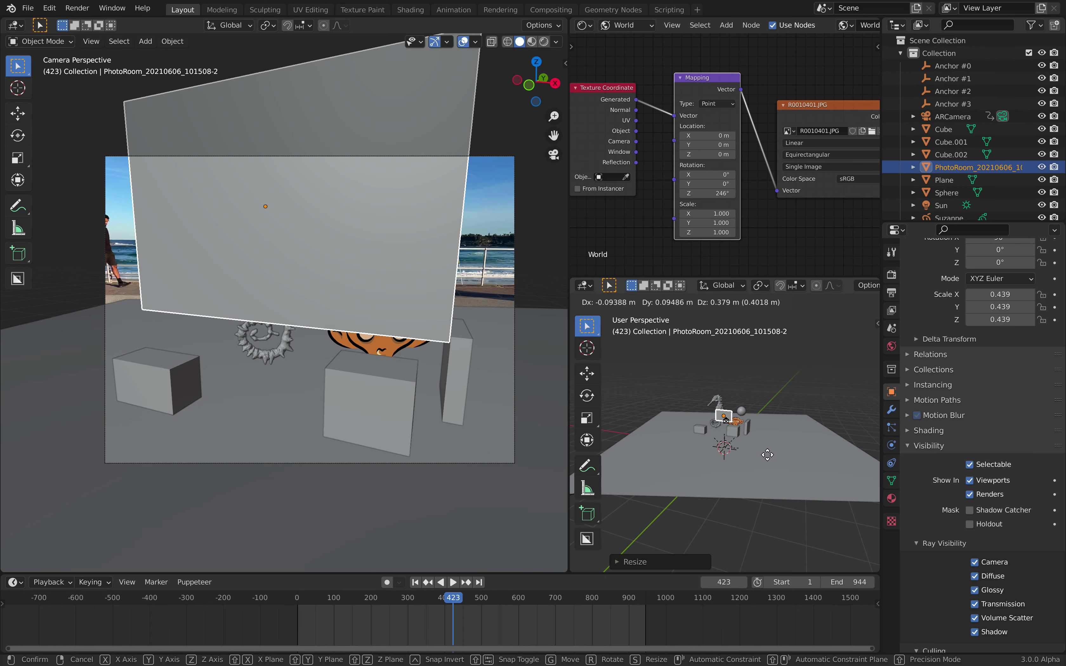
{"action": "left_click", "coordinate": [768, 456]}
Step: Switch the camera viewport to Material Preview and rotate the image plane about 19.2° around Z
{"action": "left_click", "coordinate": [531, 42]}
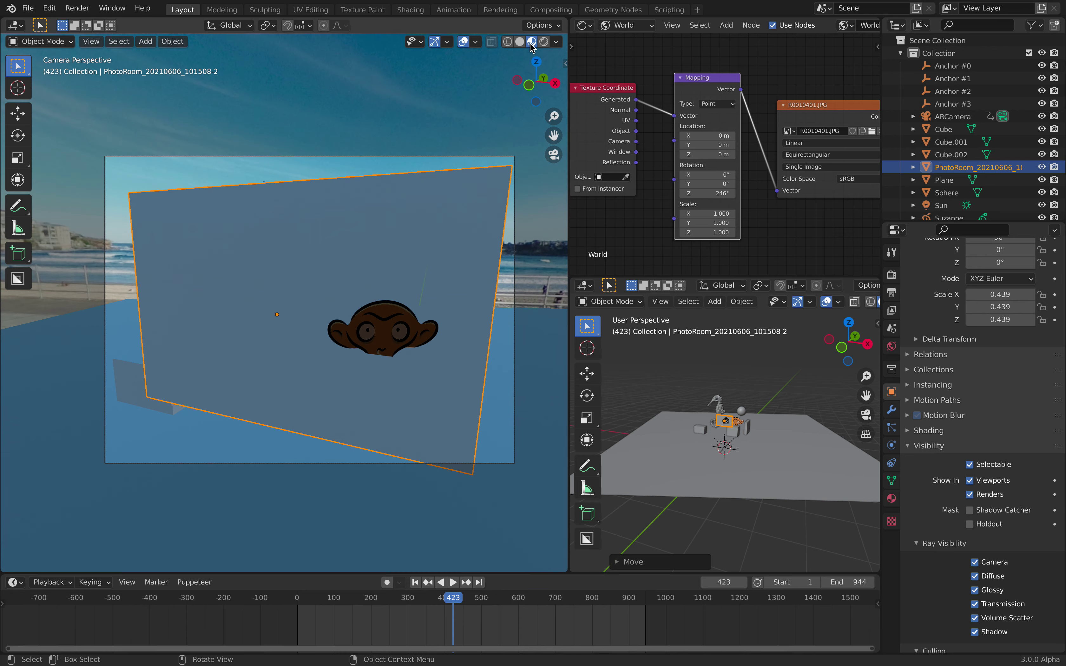
{"action": "middle_click_drag", "start_coordinate": [781, 450], "coordinate": [785, 494]}
{"action": "scroll", "coordinate": [785, 494], "scroll_direction": "up", "scroll_amount": 1}
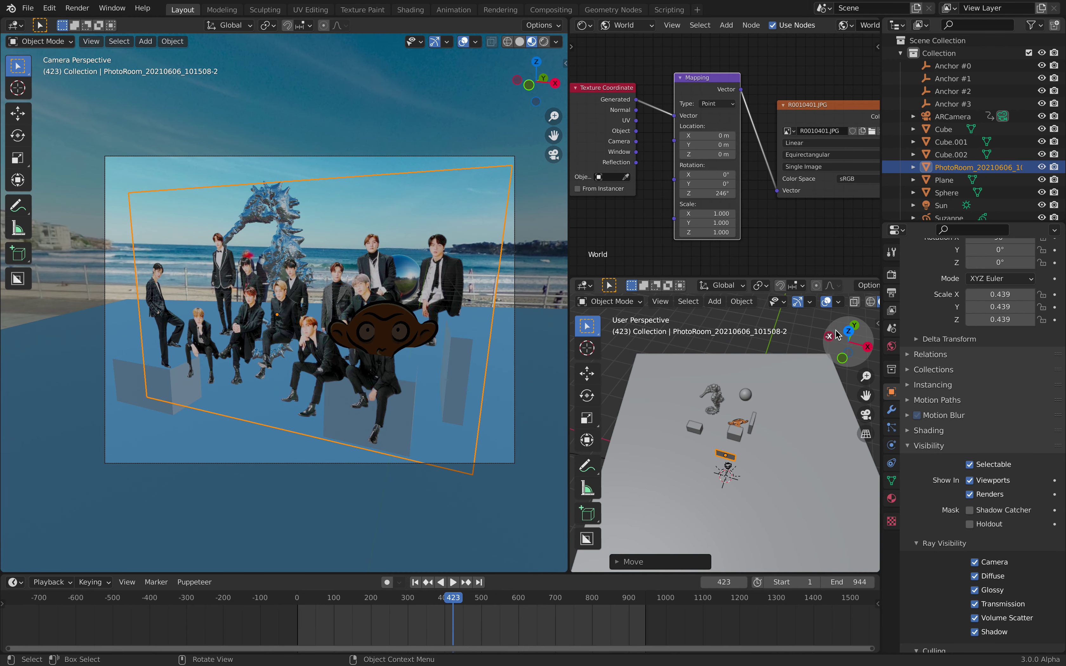
{"action": "left_click", "coordinate": [849, 328]}
{"action": "key", "text": "r"}
{"action": "key", "text": "z"}
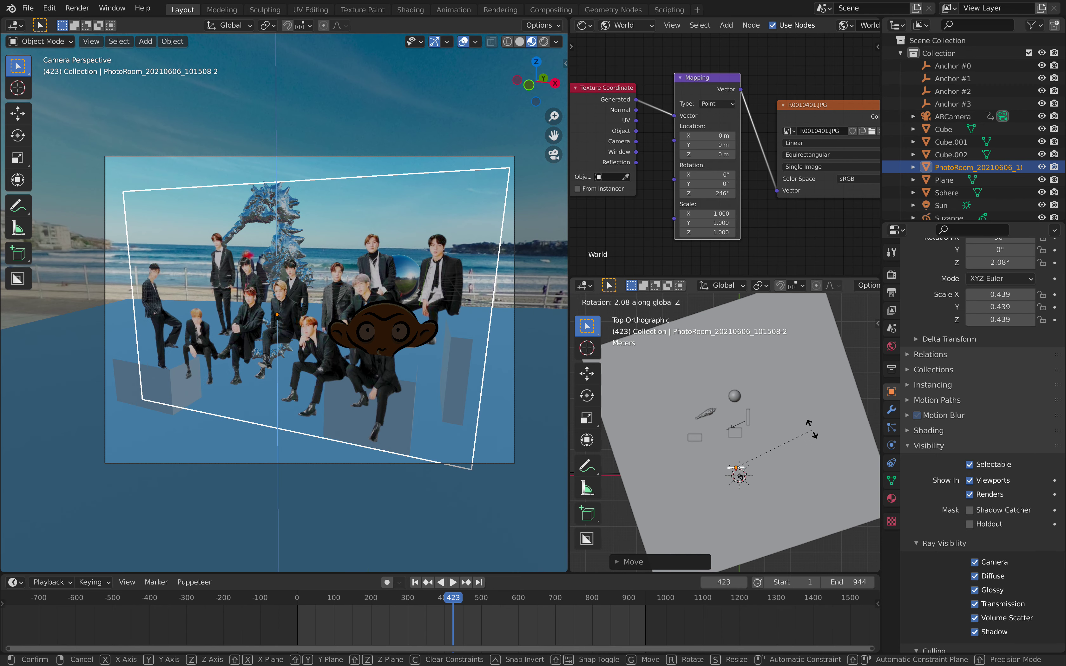
{"action": "left_click", "coordinate": [787, 410]}
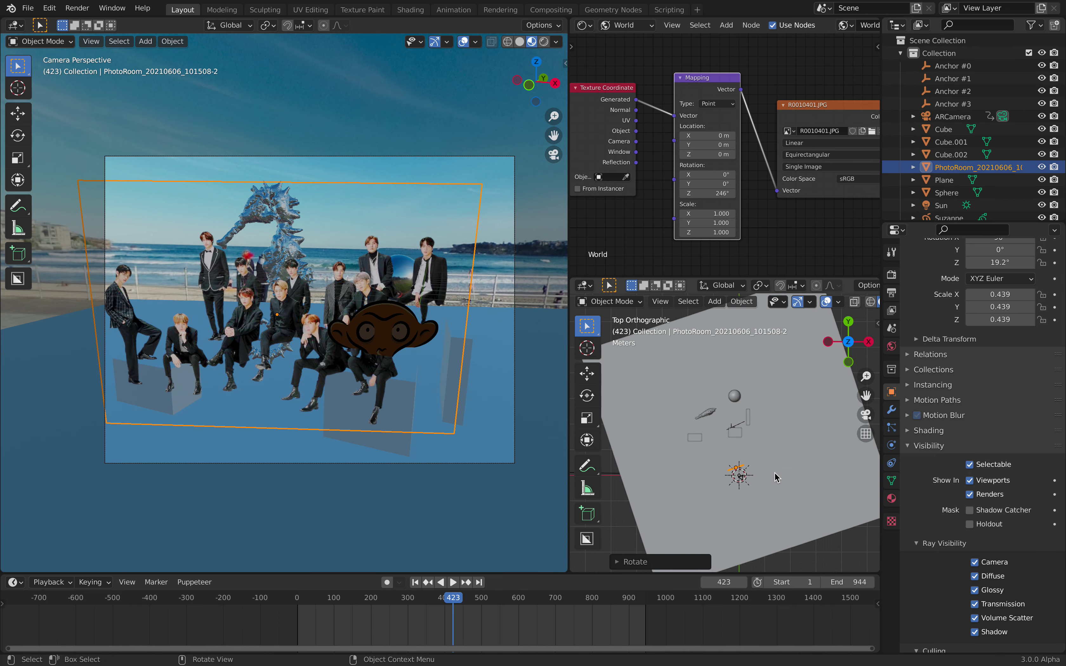
Step: Move the image plane farther away from the camera and scale it to about 0.534
{"action": "middle_click_drag", "start_coordinate": [770, 476], "coordinate": [774, 478]}
{"action": "key", "text": "g"}
{"action": "left_click", "coordinate": [778, 479]}
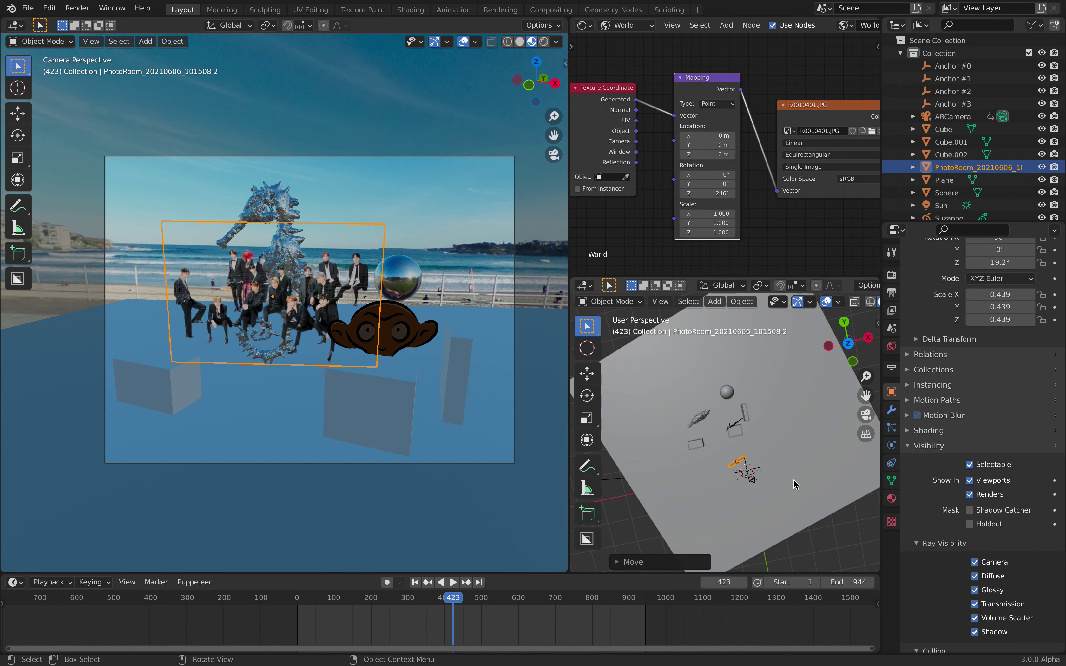
{"action": "key", "text": "s"}
{"action": "left_click", "coordinate": [806, 488]}
Step: Lower the image plane toward the ground and reduce its scale to about 0.467
{"action": "middle_click_drag", "start_coordinate": [806, 487], "coordinate": [745, 411]}
{"action": "key", "text": "g"}
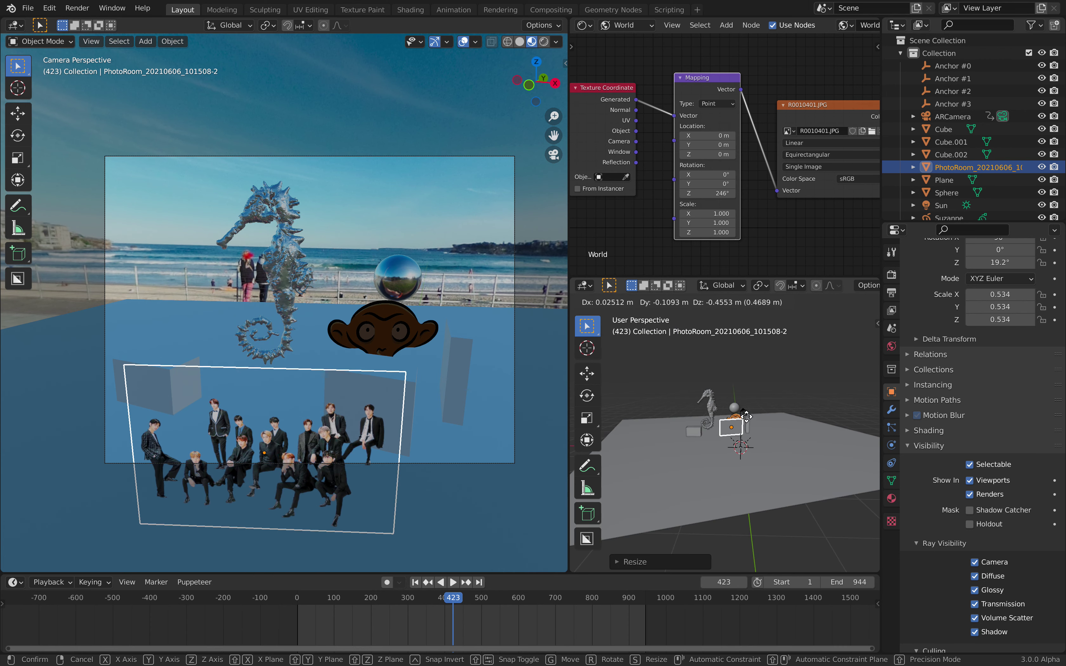
{"action": "left_click", "coordinate": [790, 442]}
{"action": "key", "text": "s"}
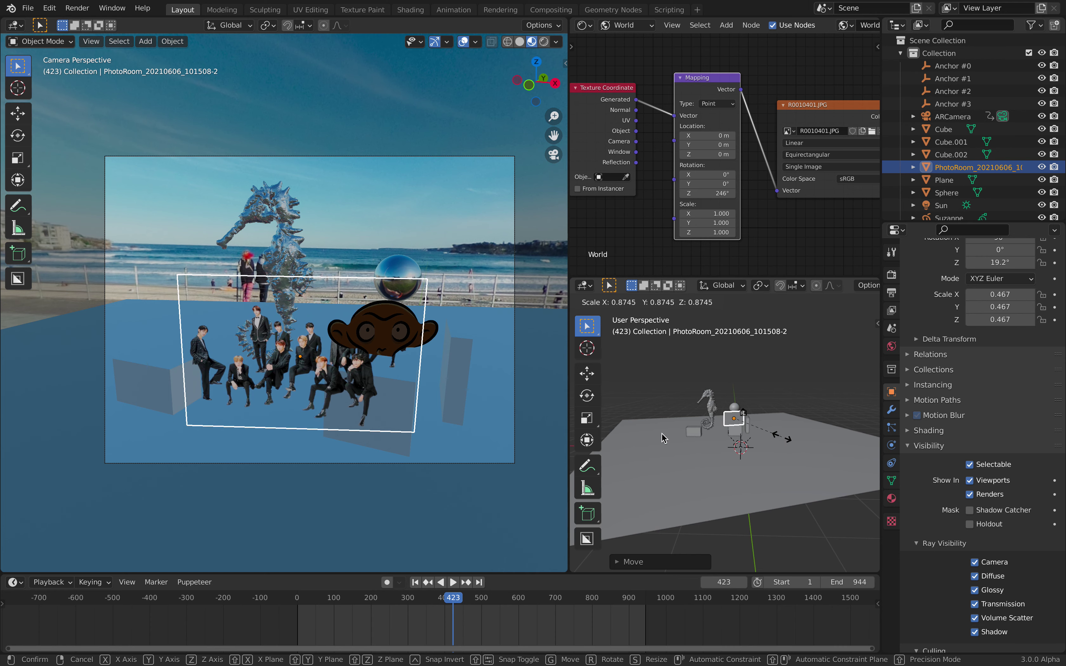
{"action": "left_click", "coordinate": [663, 438]}
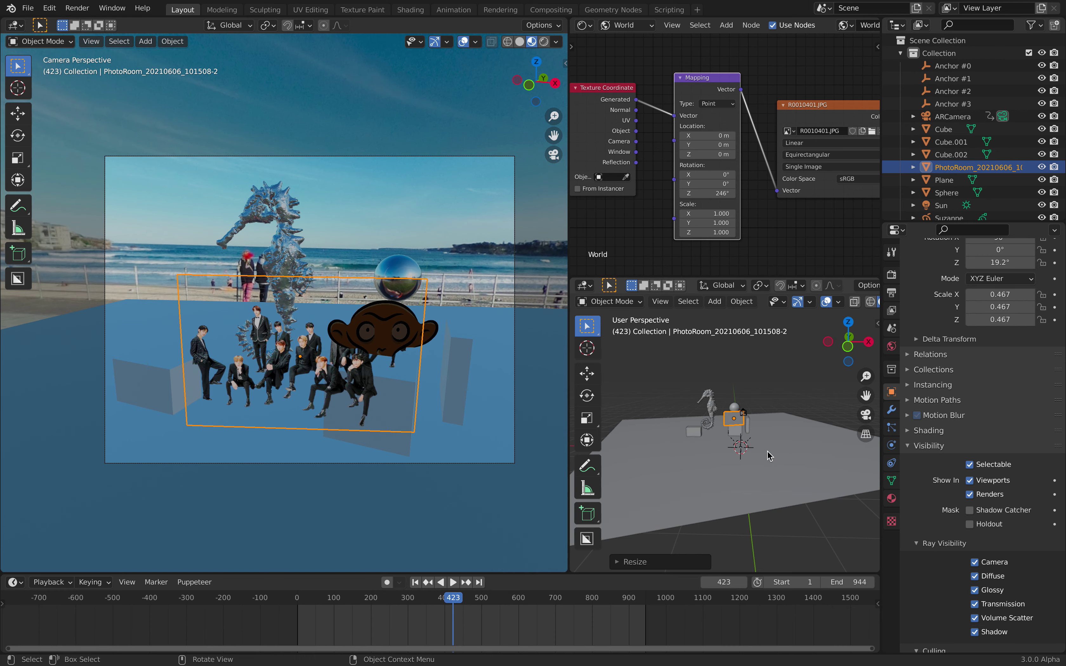
Step: Enlarge the image plane to a scale of about 0.541 and turn it to about 23.6° around Z
{"action": "middle_click_drag", "start_coordinate": [749, 458], "coordinate": [778, 464]}
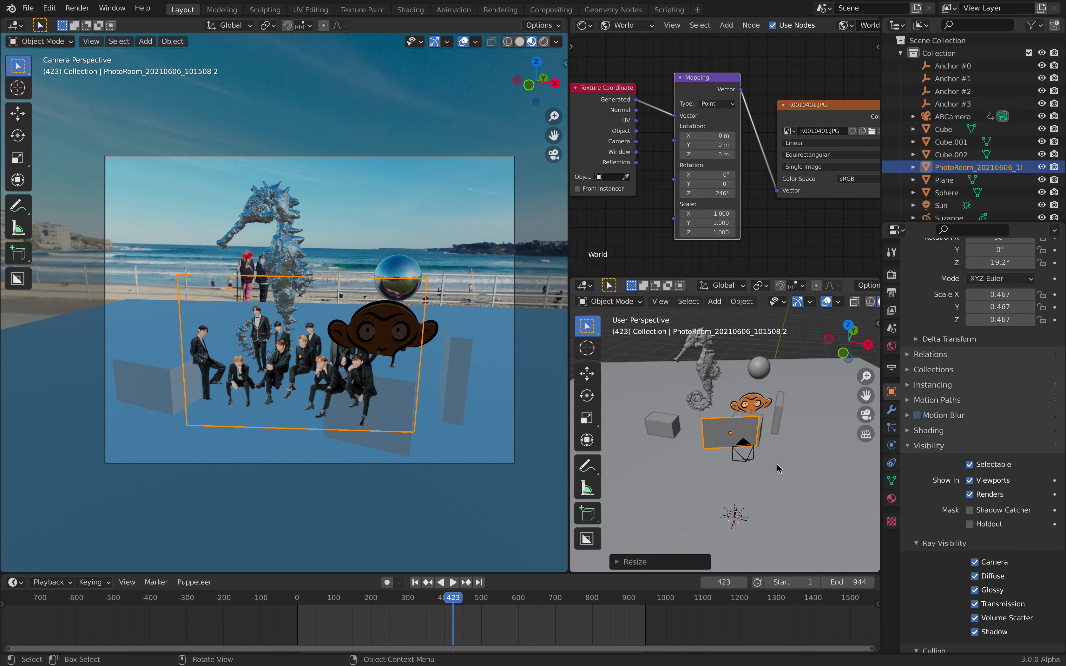
{"action": "key", "text": "s"}
{"action": "left_click", "coordinate": [774, 462]}
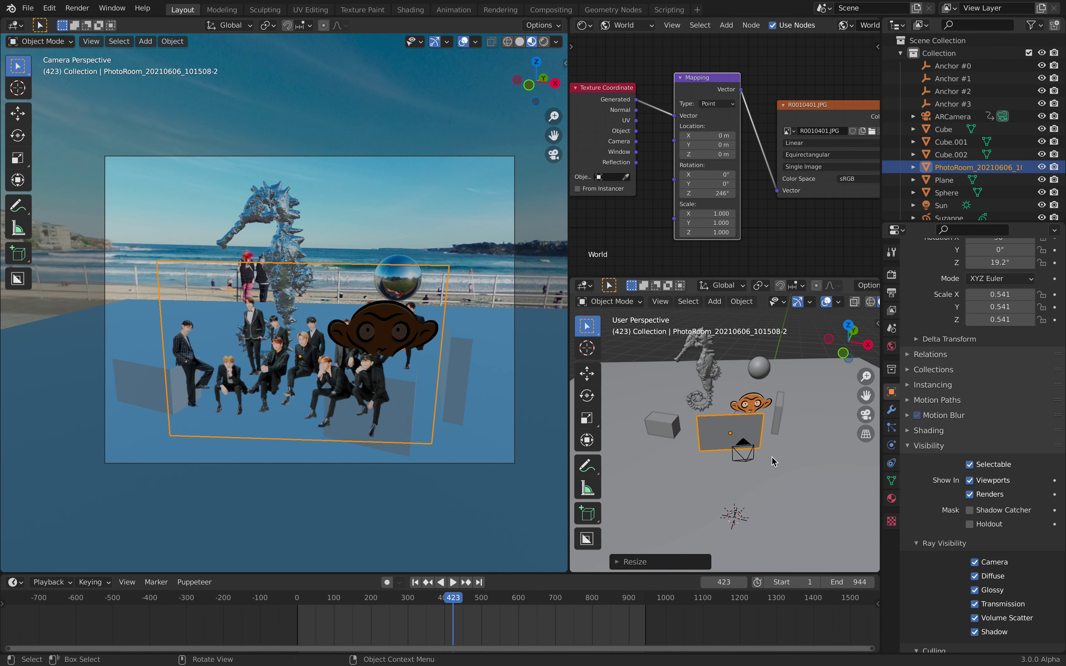
{"action": "key", "text": "r"}
{"action": "left_click", "coordinate": [771, 454]}
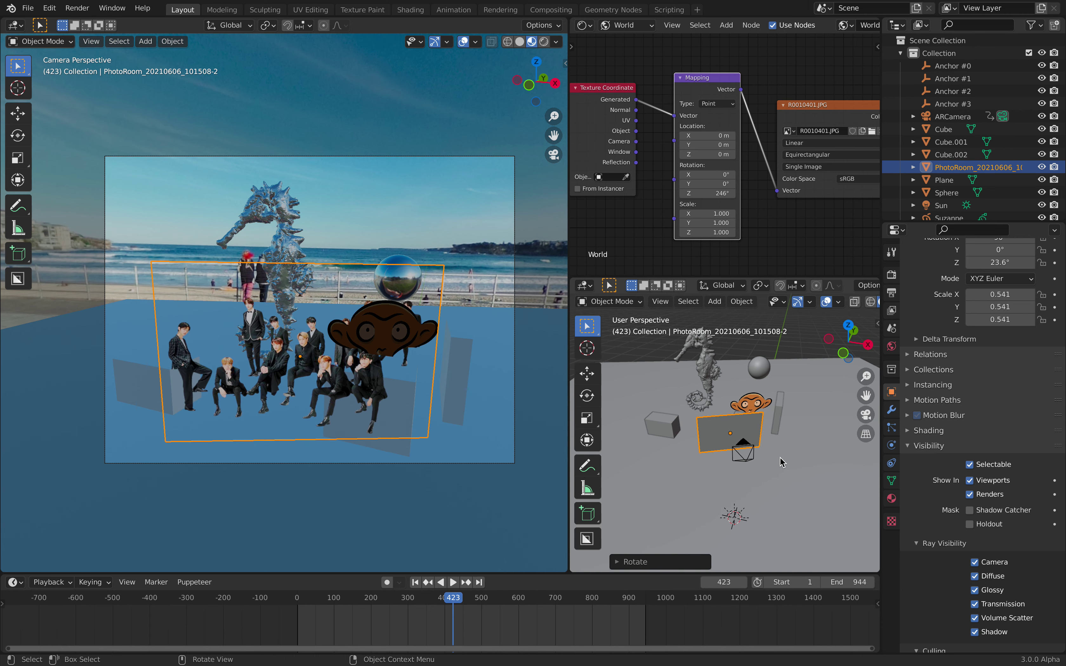
Step: Reposition the image plane between the left box and the front box, scaling it to about 0.609
{"action": "middle_click_drag", "start_coordinate": [771, 454], "coordinate": [699, 467]}
{"action": "key", "text": "g"}
{"action": "left_click", "coordinate": [755, 420]}
{"action": "key", "text": "g"}
{"action": "left_click", "coordinate": [787, 509]}
{"action": "key", "text": "s"}
{"action": "left_click", "coordinate": [725, 472]}
{"action": "key", "text": "g"}
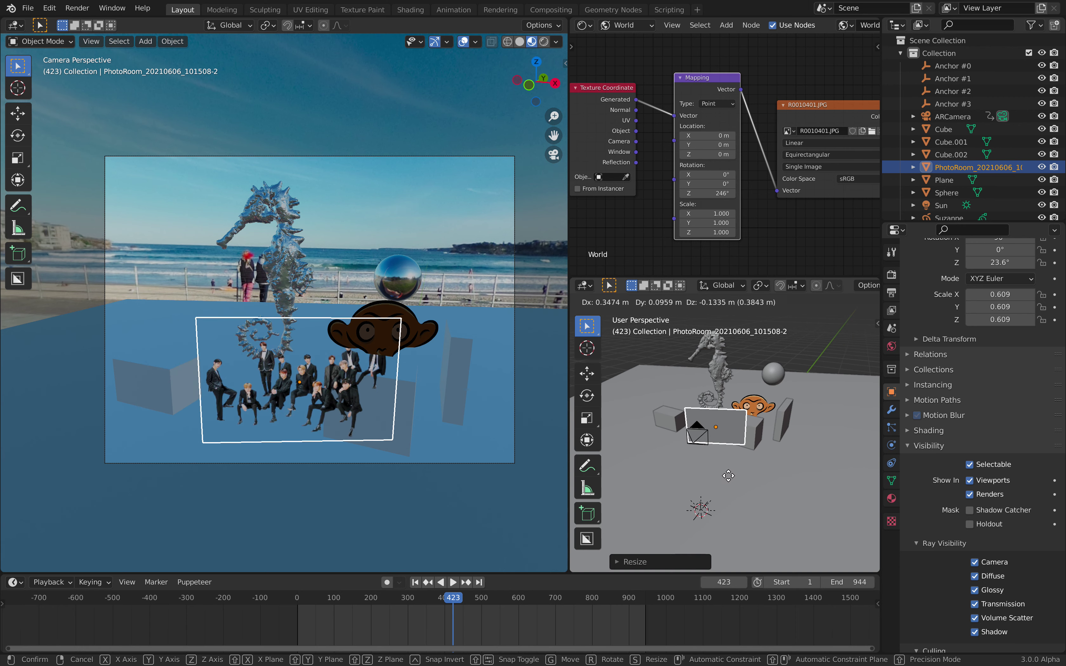
{"action": "left_click", "coordinate": [725, 474]}
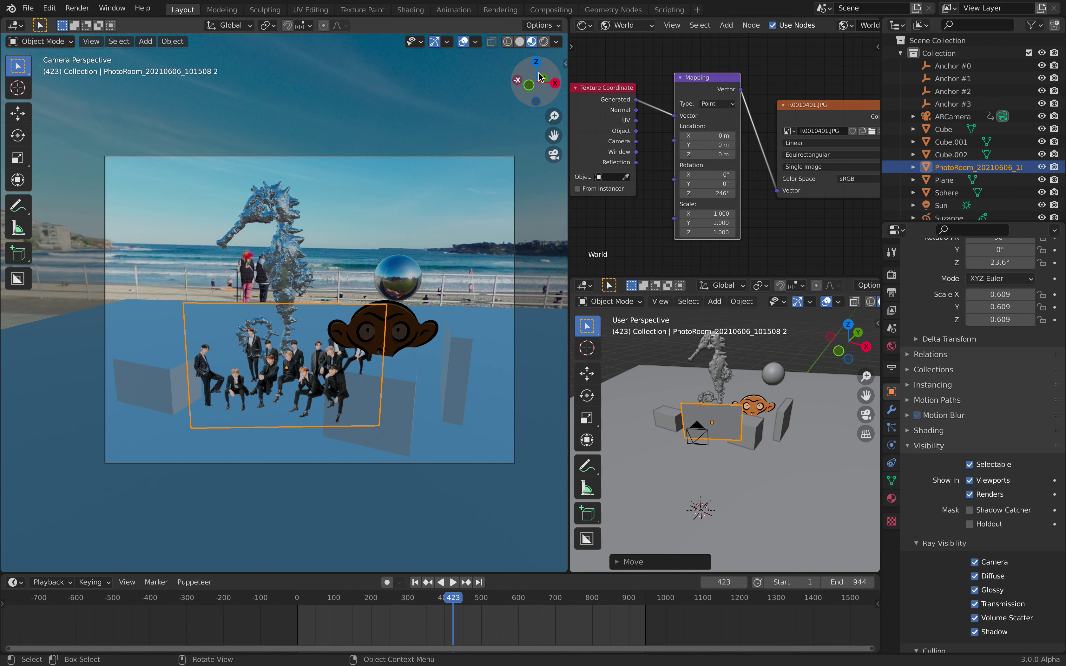
Step: Preview the camera viewport in Rendered shading, return it to Material Preview and enable Scene Lights
{"action": "left_click", "coordinate": [545, 41]}
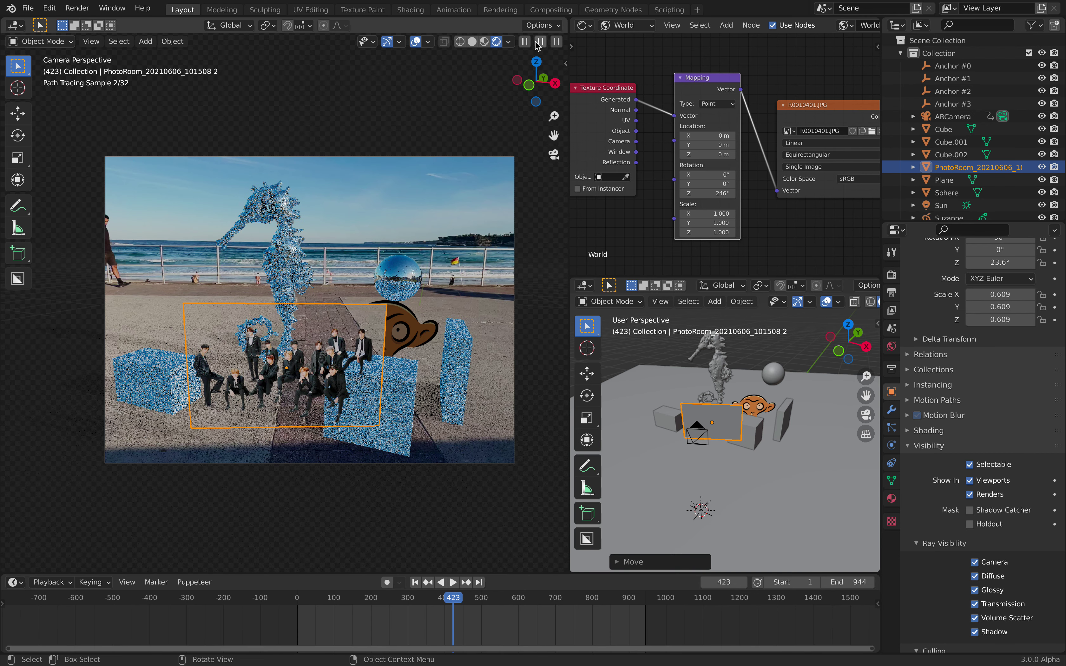
{"action": "left_click", "coordinate": [485, 46]}
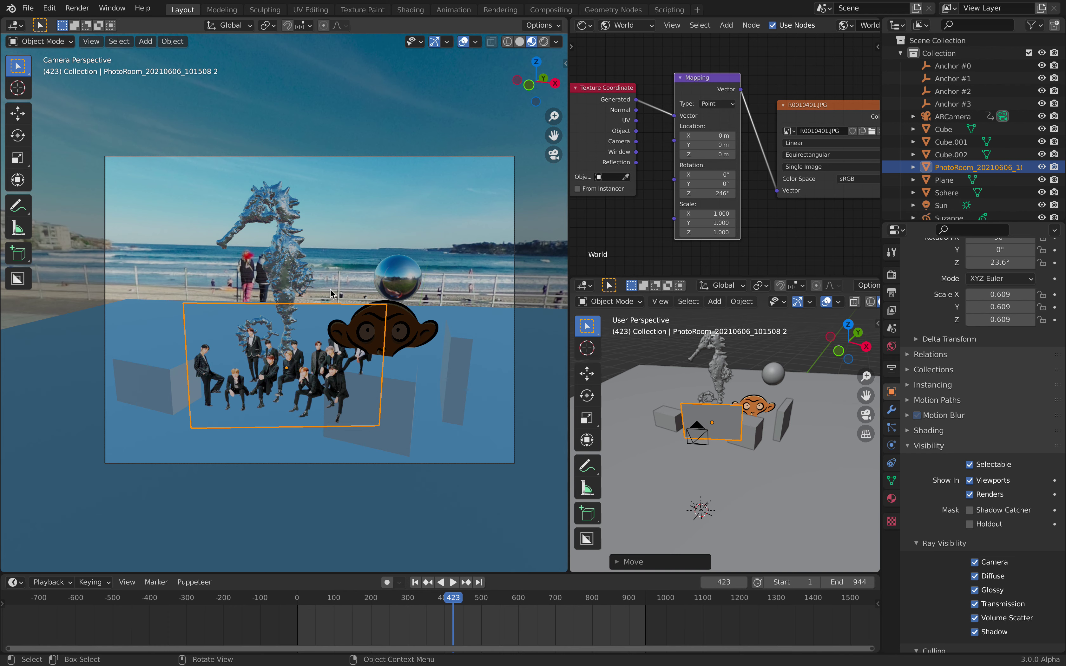
{"action": "left_click", "coordinate": [555, 43]}
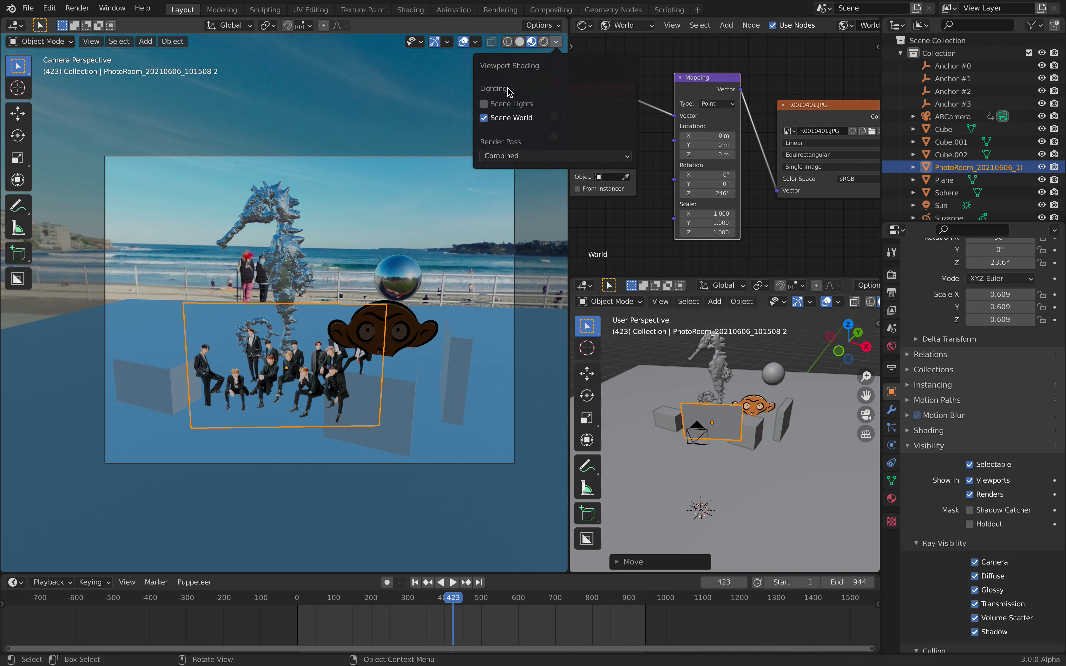
{"action": "left_click", "coordinate": [484, 104]}
{"action": "left_click", "coordinate": [484, 104]}
{"action": "left_click", "coordinate": [484, 104]}
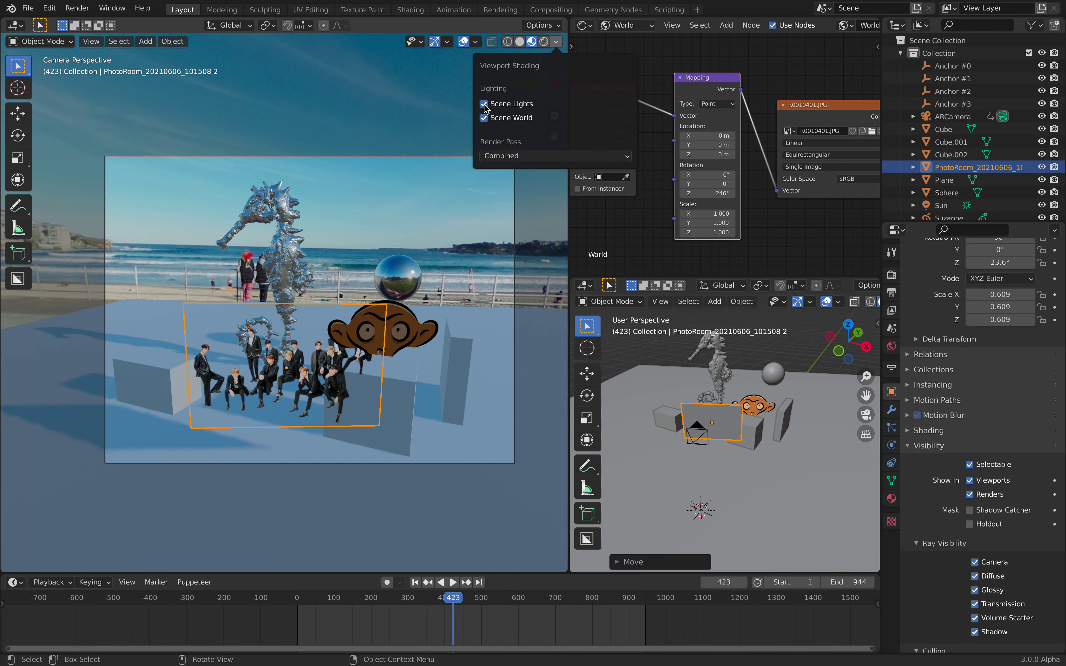
{"action": "left_click", "coordinate": [484, 104]}
{"action": "left_click", "coordinate": [484, 104]}
{"action": "left_click", "coordinate": [484, 104]}
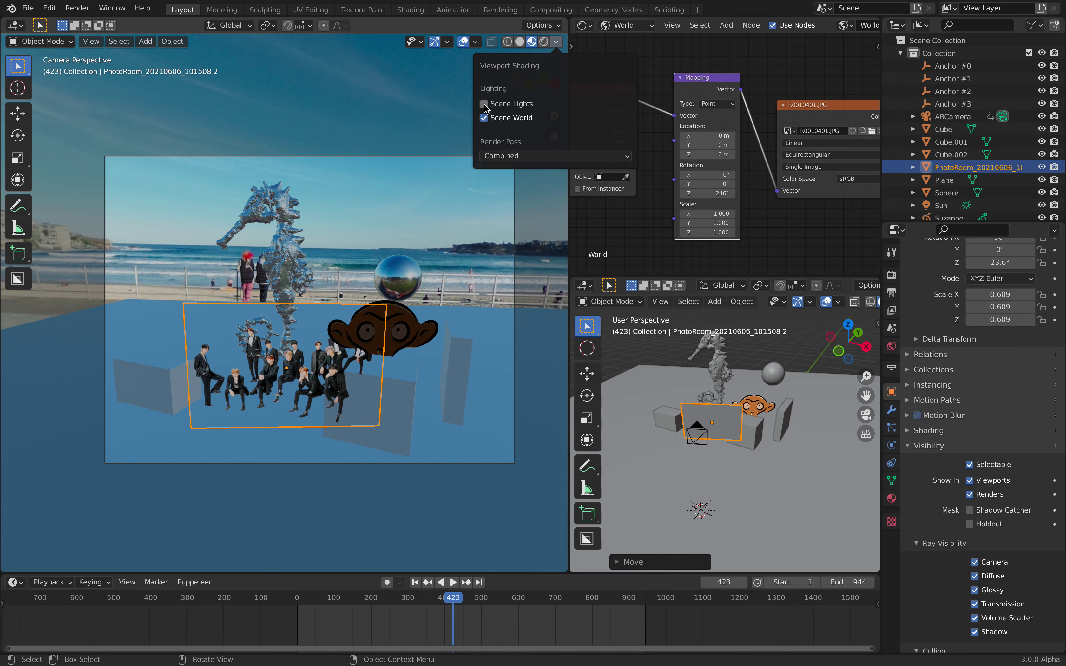
{"action": "left_click", "coordinate": [484, 104]}
Step: Select the Sun light and examine its placement relative to the objects in the scene
{"action": "scroll", "coordinate": [952, 178], "scroll_direction": "down", "scroll_amount": 1}
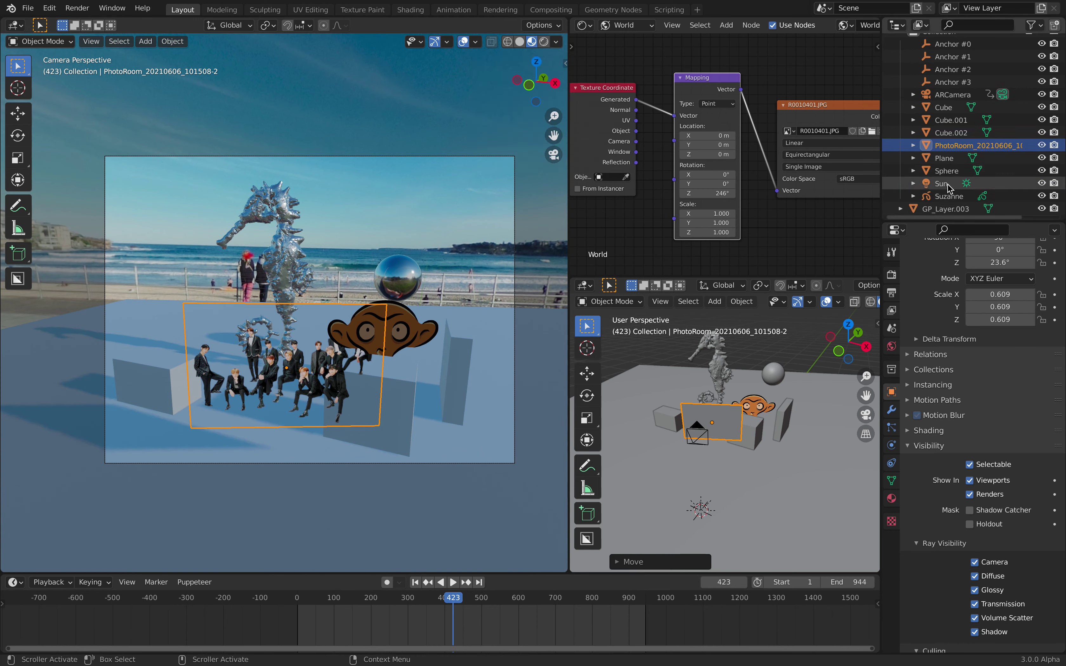
{"action": "left_click", "coordinate": [941, 183]}
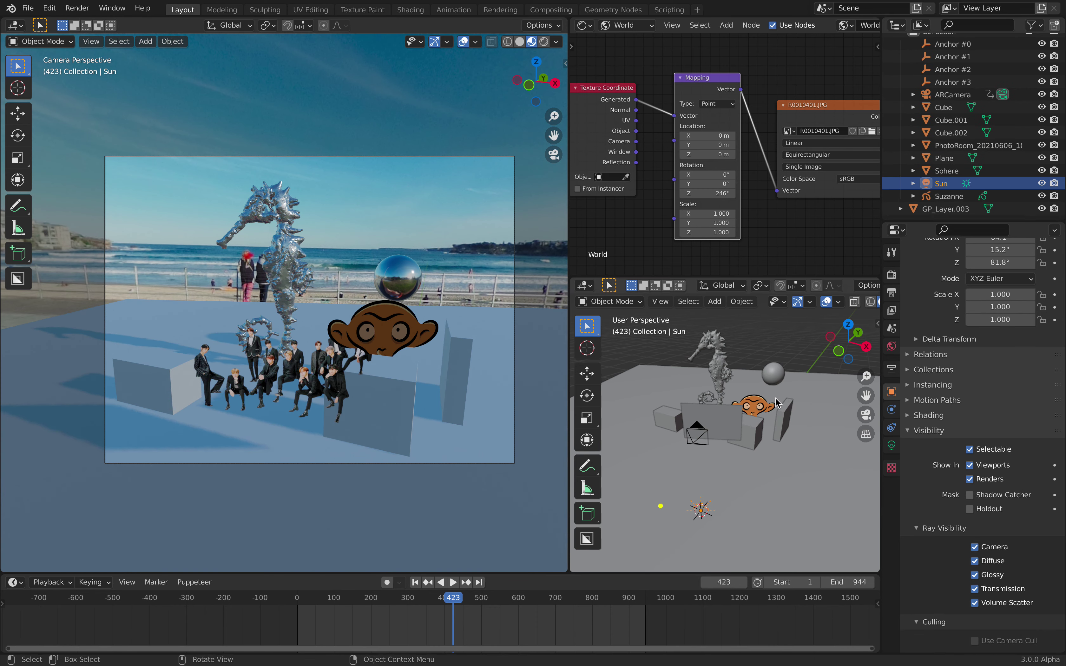
{"action": "middle_click_drag", "start_coordinate": [778, 436], "coordinate": [755, 429]}
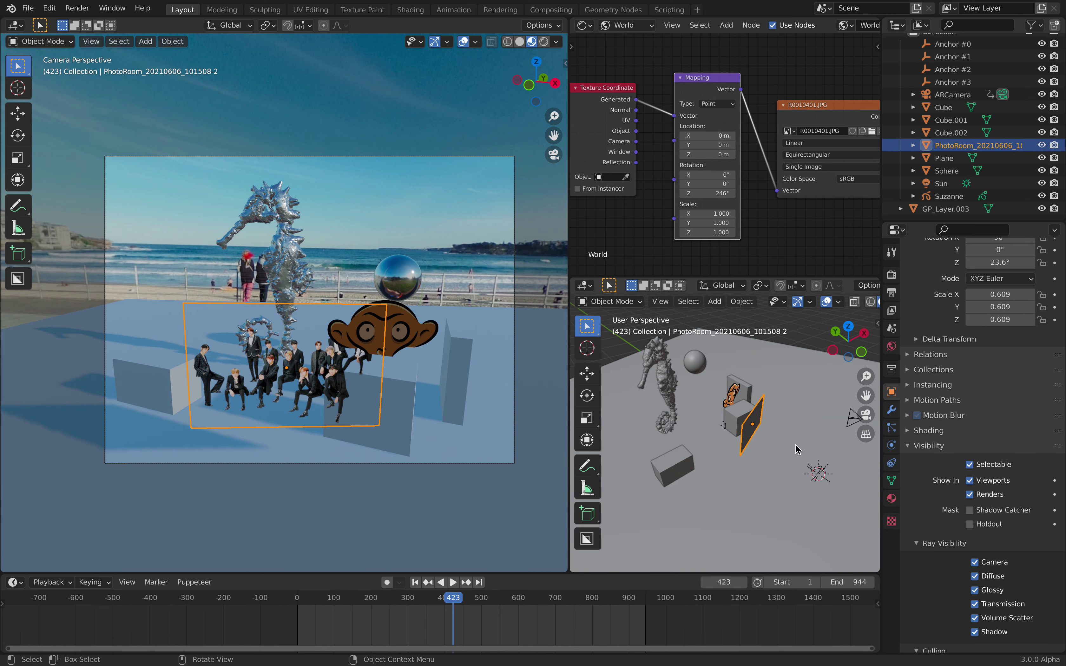
Step: Move the selected image plane back toward the seahorse's base, beside the left box, and lower it toward the ground
{"action": "key", "text": "g"}
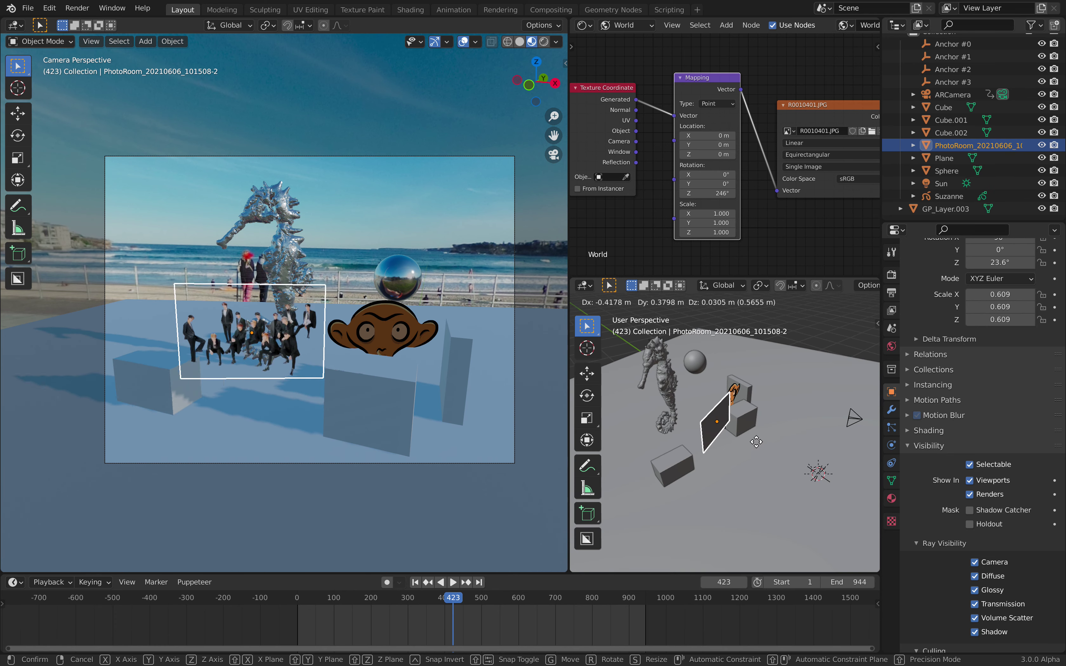
{"action": "left_click", "coordinate": [754, 443]}
{"action": "middle_click_drag", "start_coordinate": [754, 443], "coordinate": [718, 411]}
{"action": "key", "text": "g"}
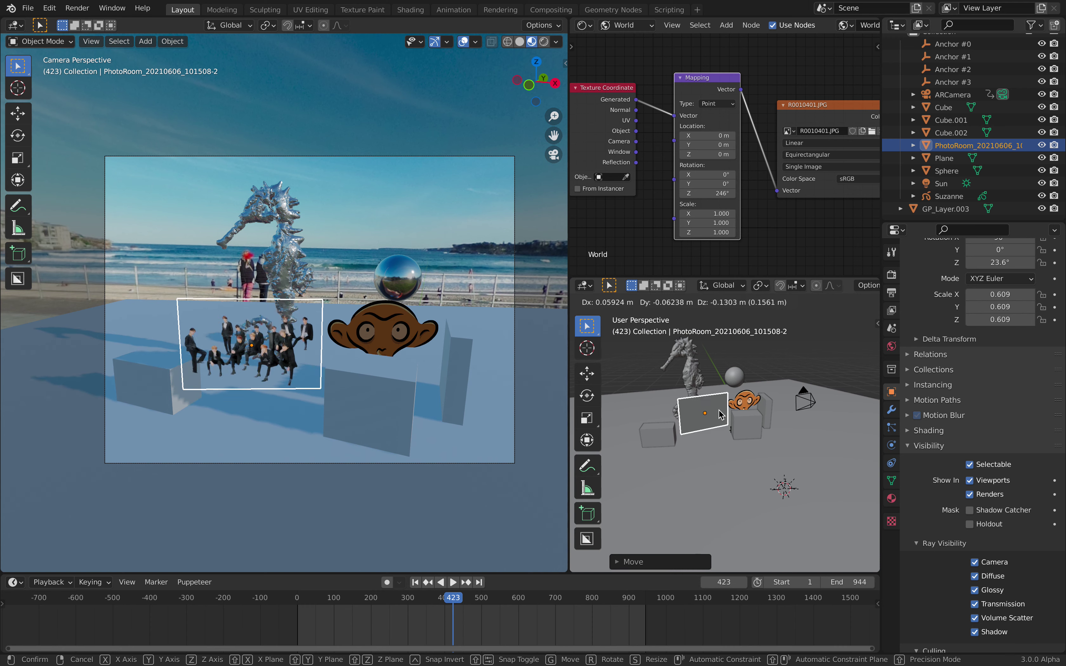
{"action": "left_click", "coordinate": [725, 419]}
Step: Rename the ground plane's material to FLOOR and set its Metallic to about 0.55 and Roughness to about 0.194
{"action": "left_click", "coordinate": [840, 462]}
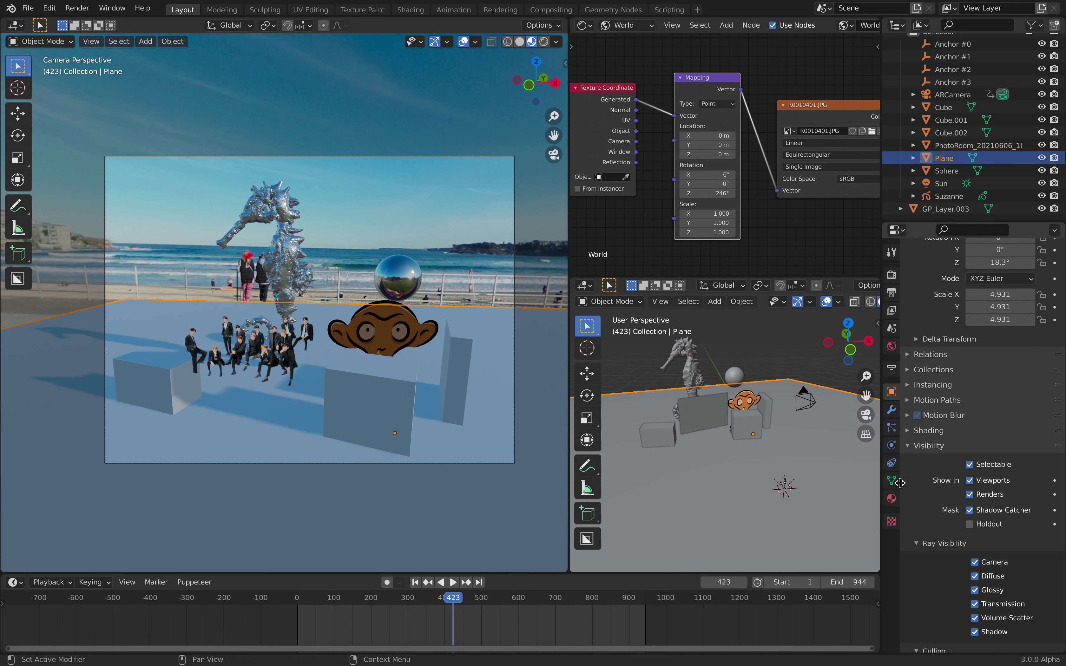
{"action": "left_click", "coordinate": [891, 498]}
{"action": "scroll", "coordinate": [989, 385], "scroll_direction": "up", "scroll_amount": 5}
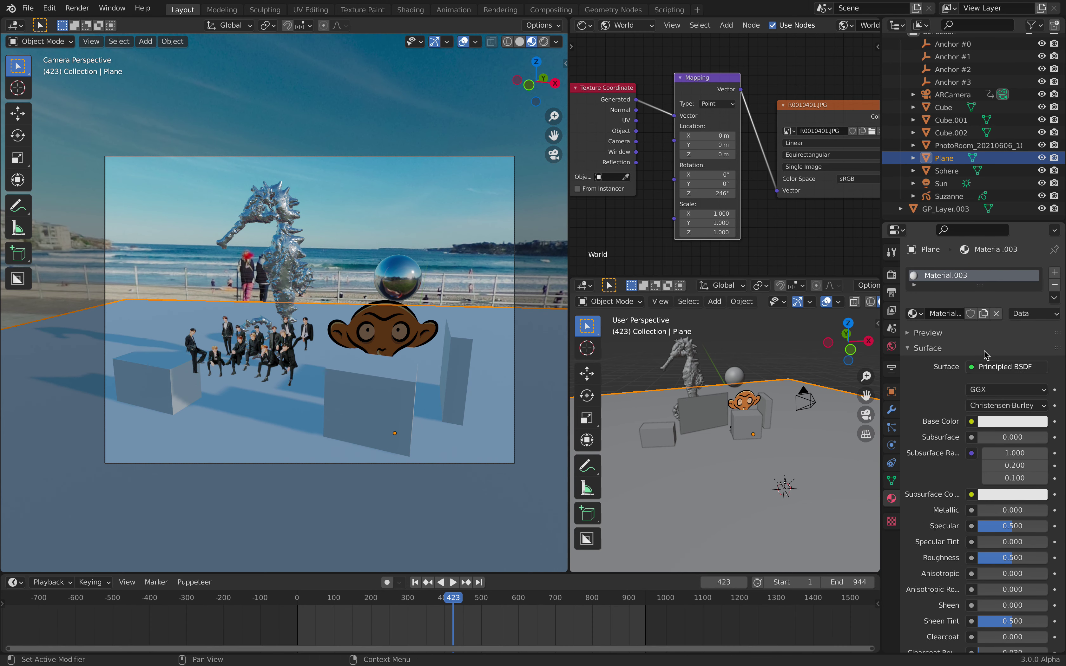
{"action": "double_click", "coordinate": [957, 275]}
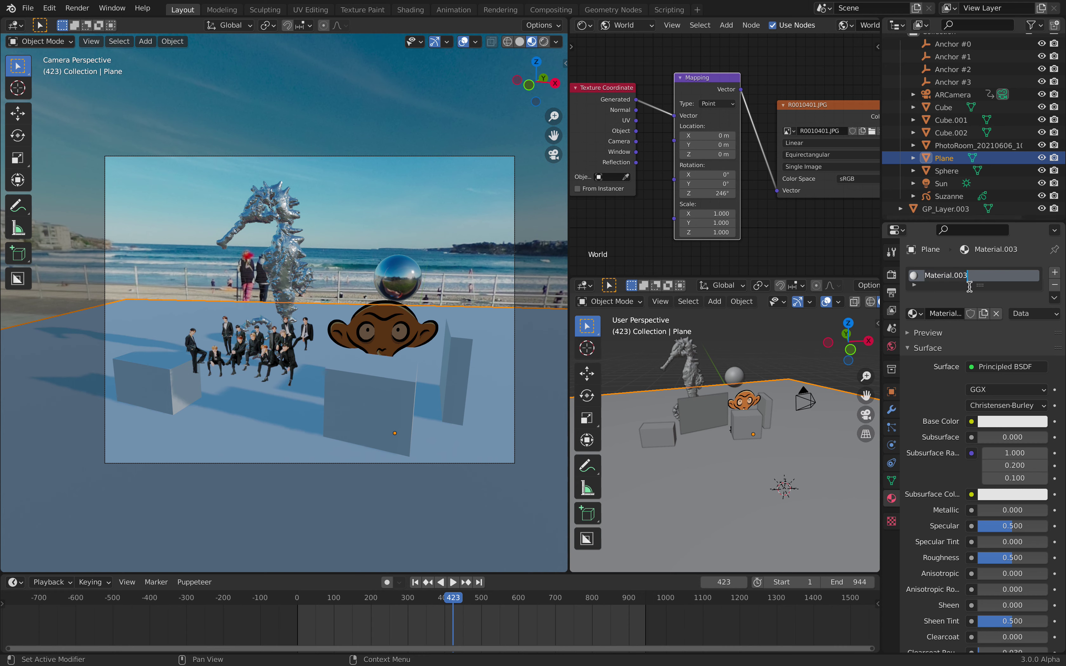
{"action": "type", "text": "FLOOR"}
{"action": "key", "text": "Return"}
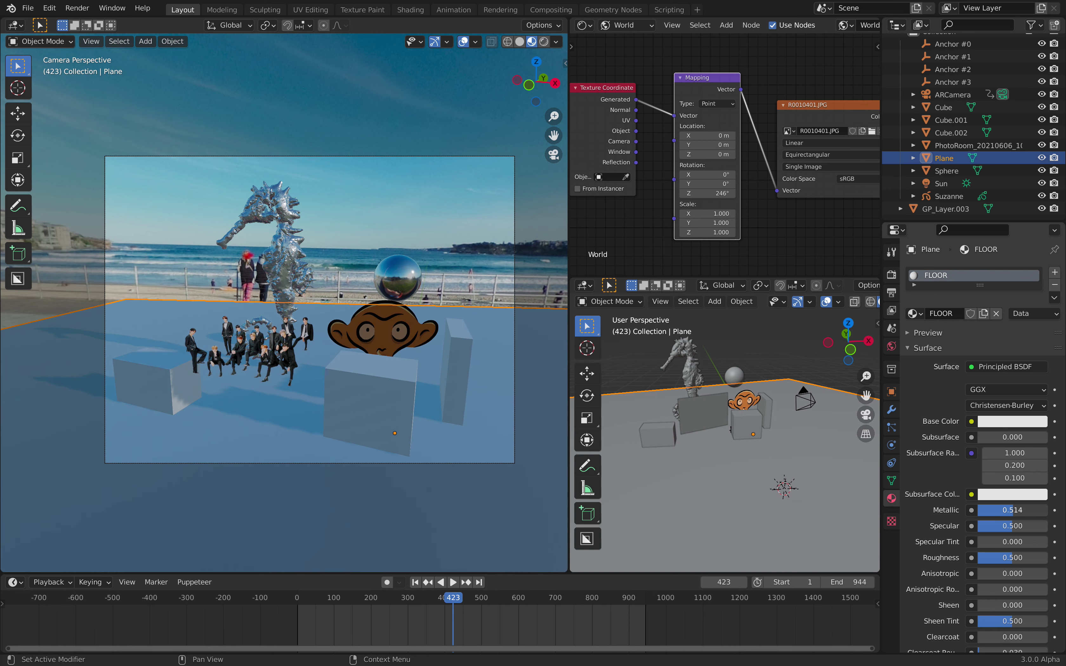
{"action": "scroll", "coordinate": [1009, 517], "scroll_direction": "down", "scroll_amount": 4}
{"action": "left_click_drag", "start_coordinate": [1014, 511], "coordinate": [991, 495]}
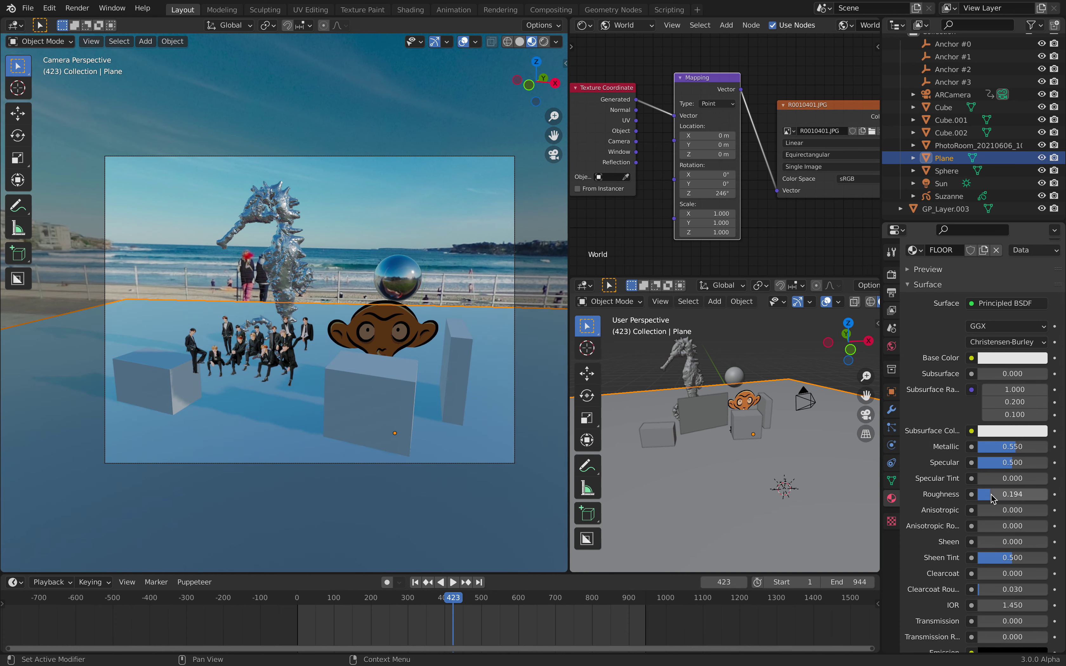
Step: Switch the render engine from Cycles to Eevee and enable Ambient Occlusion and Screen Space Reflections
{"action": "left_click", "coordinate": [892, 275]}
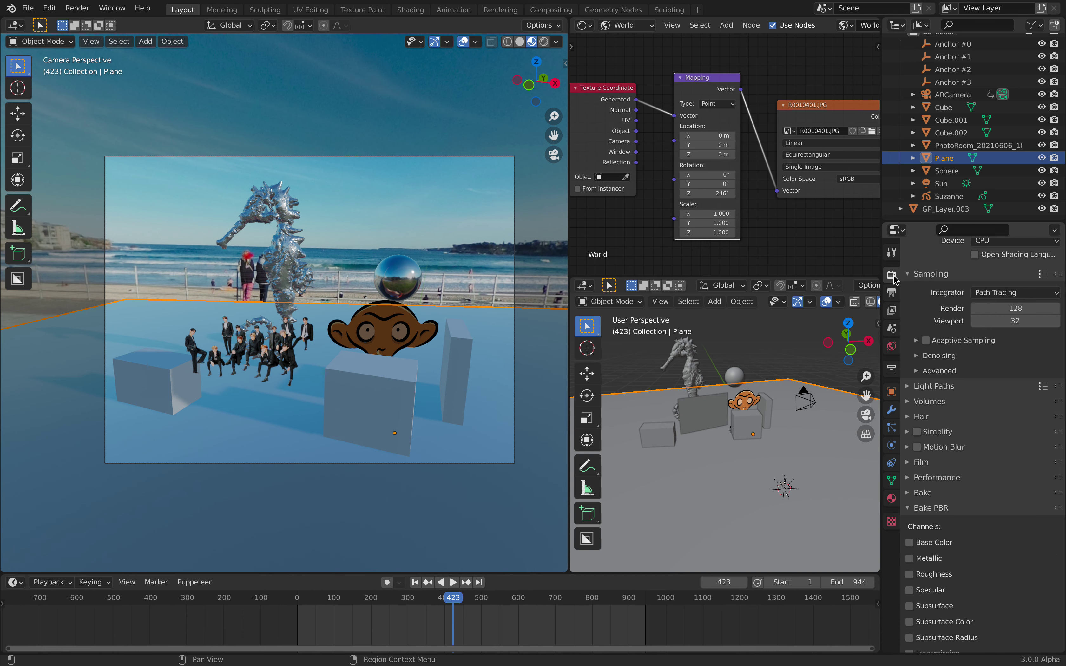
{"action": "scroll", "coordinate": [993, 348], "scroll_direction": "up", "scroll_amount": 4}
{"action": "left_click", "coordinate": [996, 272]}
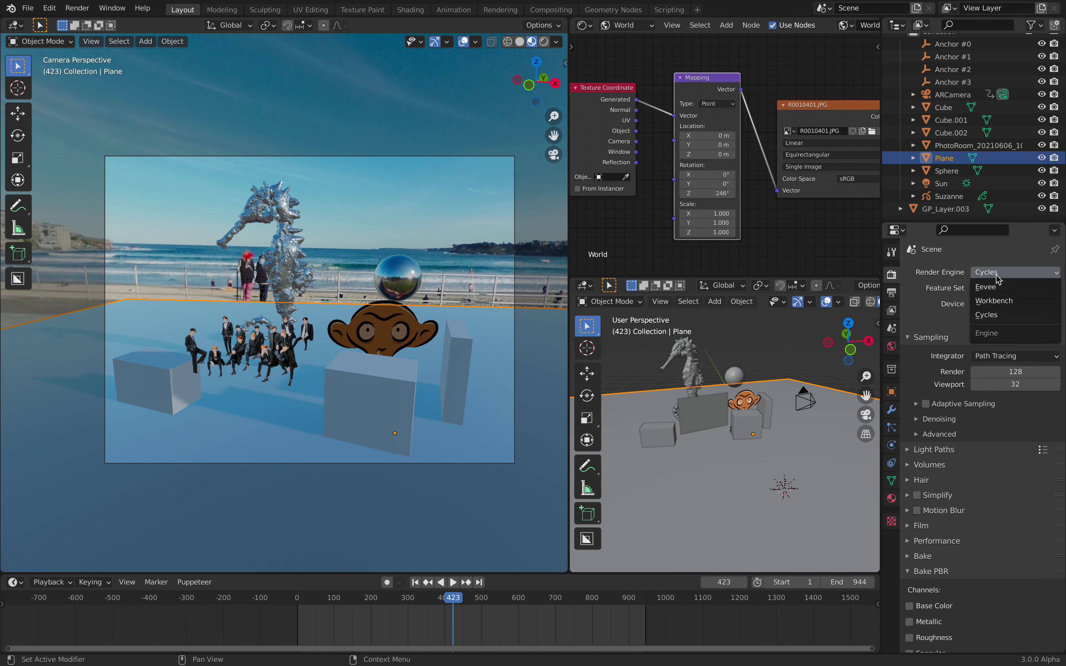
{"action": "left_click", "coordinate": [995, 287]}
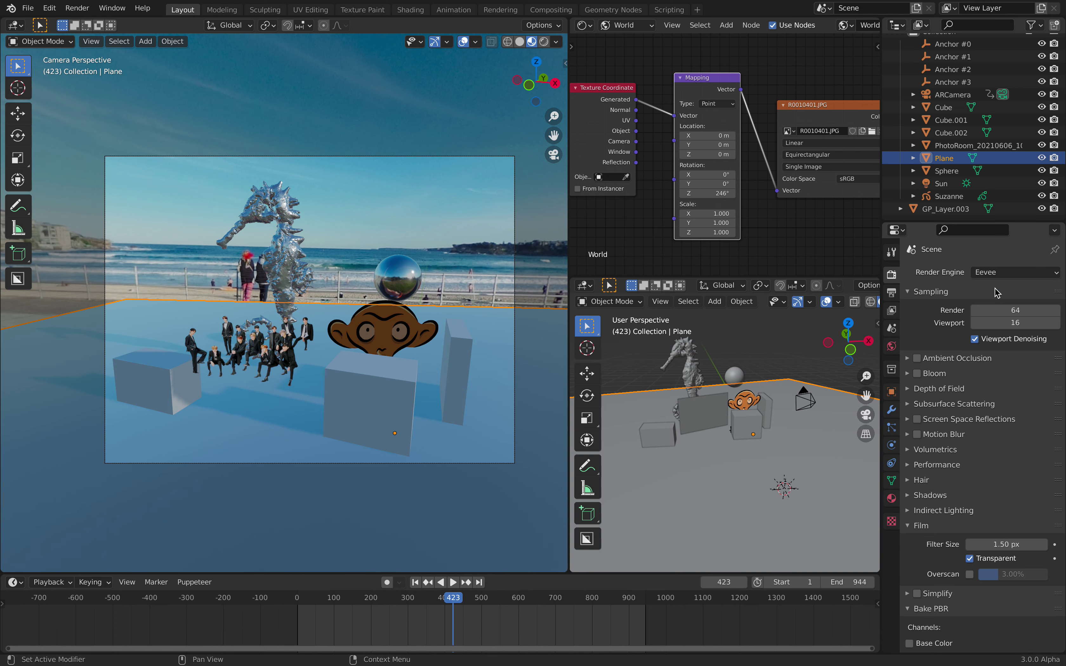
{"action": "left_click", "coordinate": [918, 358]}
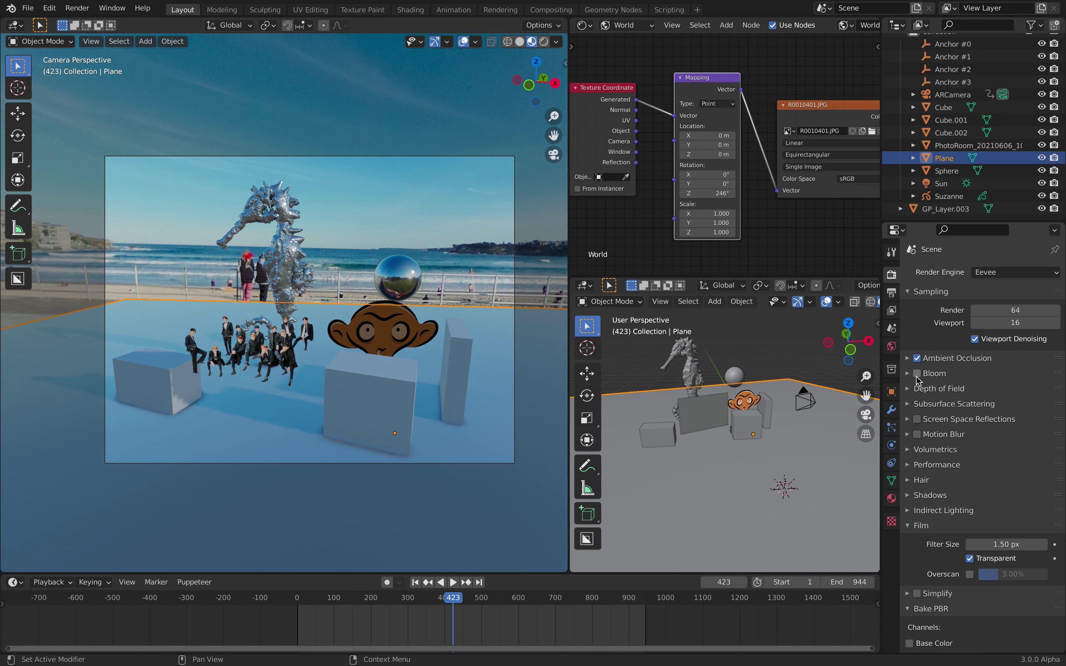
{"action": "left_click", "coordinate": [918, 373]}
{"action": "left_click", "coordinate": [918, 419]}
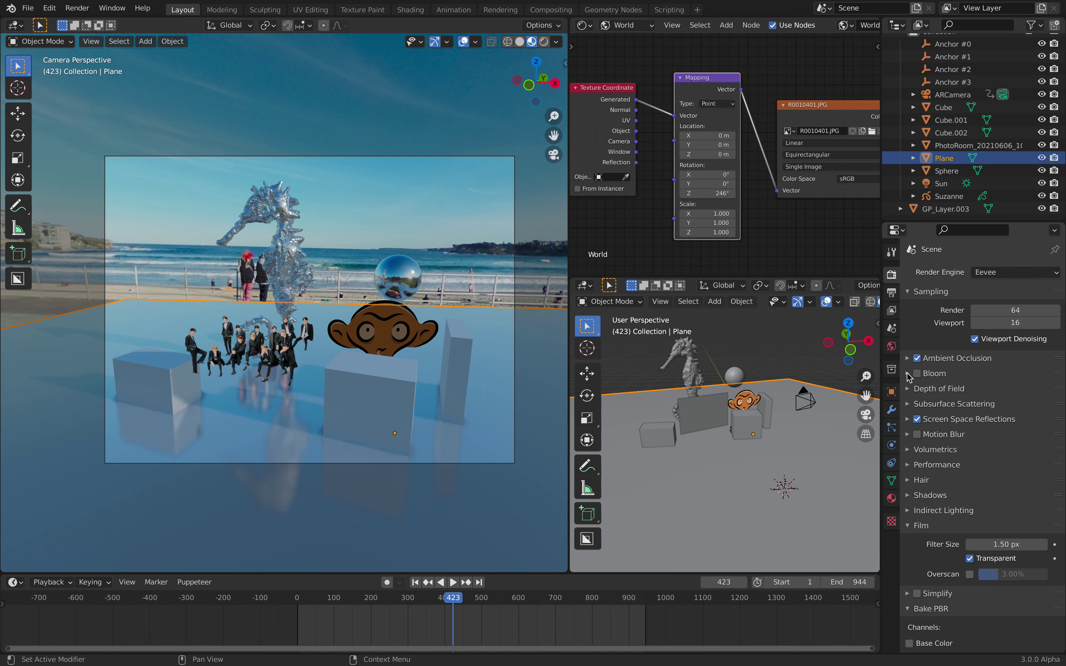
Step: Enlarge the image plane of people in two passes, the second by about 1.244, and shift it toward the monkey
{"action": "left_click", "coordinate": [292, 349]}
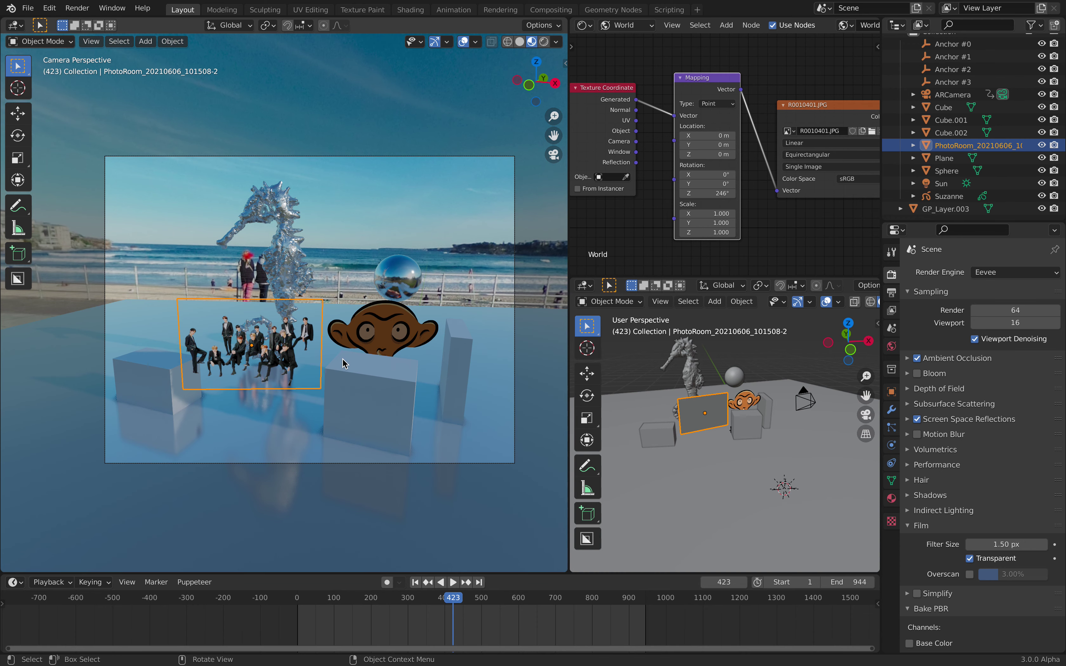
{"action": "key", "text": "s"}
{"action": "left_click", "coordinate": [376, 370]}
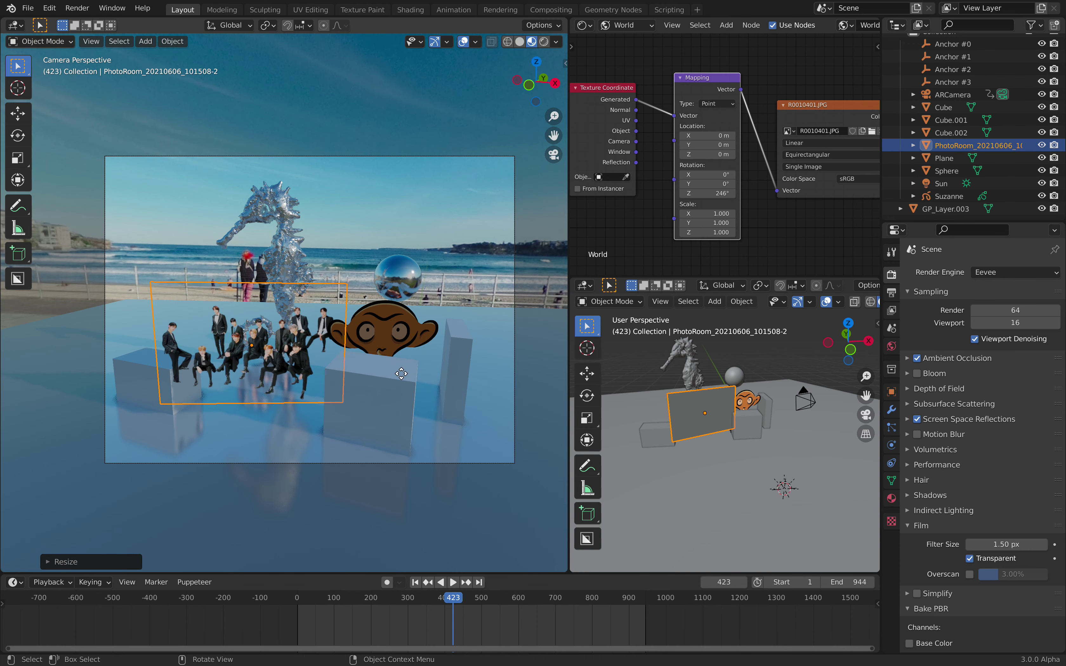
{"action": "key", "text": "g"}
{"action": "left_click", "coordinate": [412, 380]}
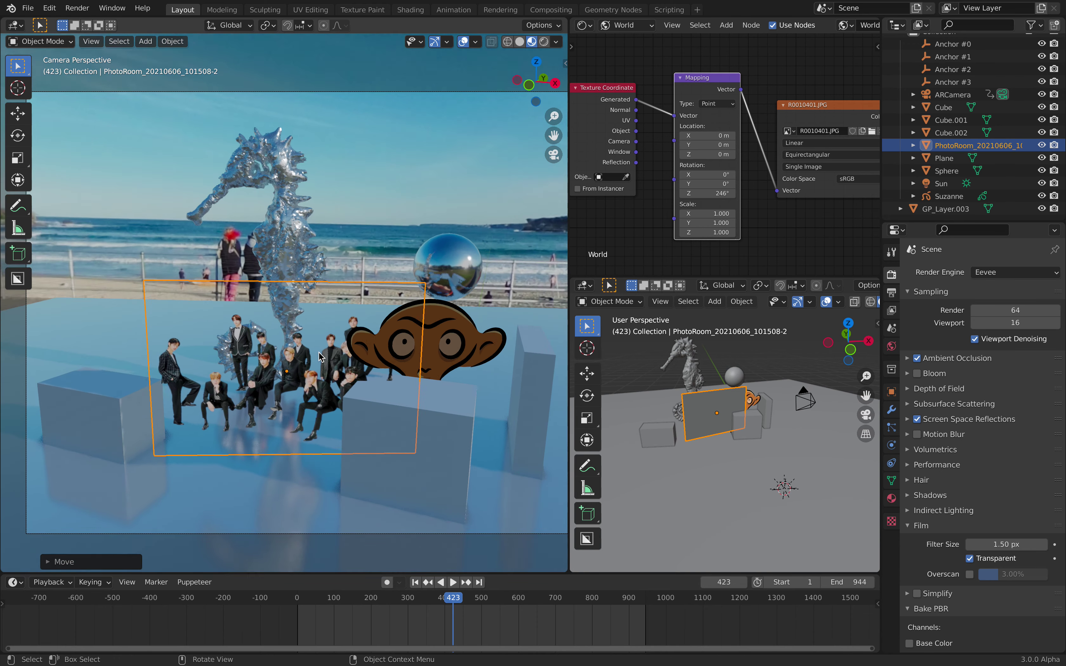
{"action": "scroll", "coordinate": [318, 357], "scroll_direction": "up", "scroll_amount": 2}
{"action": "key", "text": "s"}
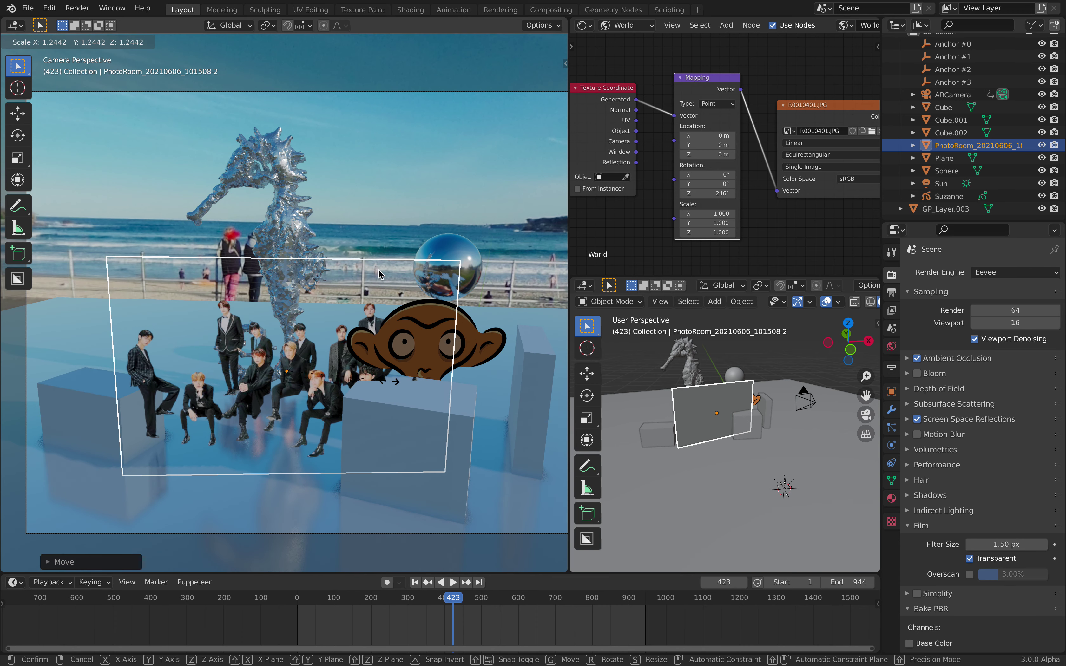
{"action": "left_click", "coordinate": [415, 378]}
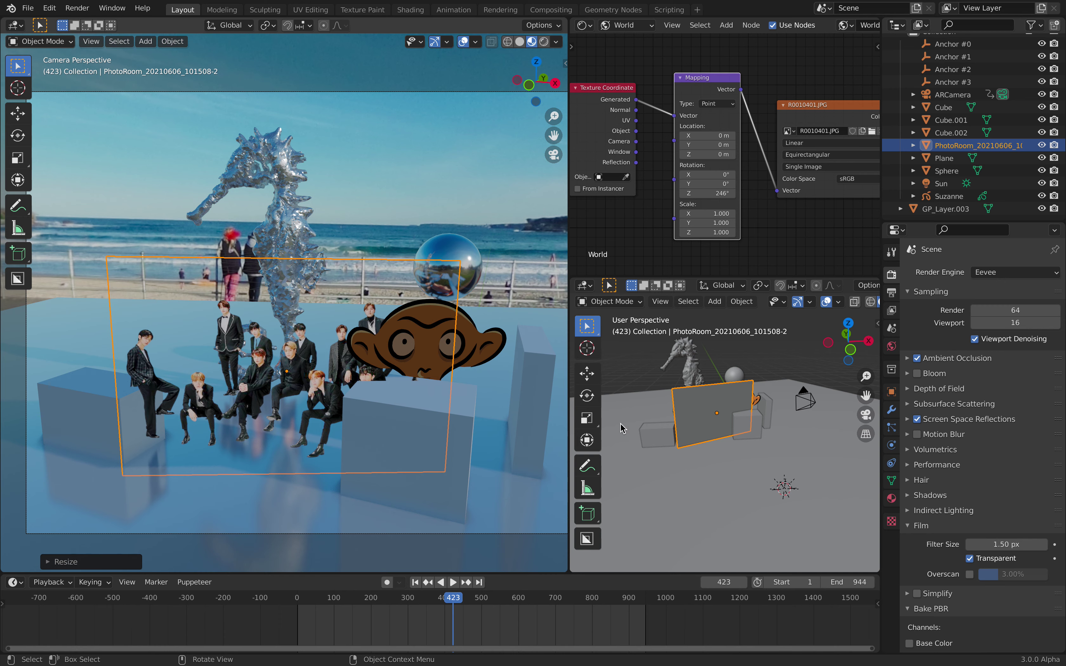
Step: Raise the enlarged image plane and move it toward the left box so the people clear the front box
{"action": "middle_click_drag", "start_coordinate": [775, 440], "coordinate": [714, 441]}
{"action": "key", "text": "g"}
{"action": "left_click", "coordinate": [771, 443]}
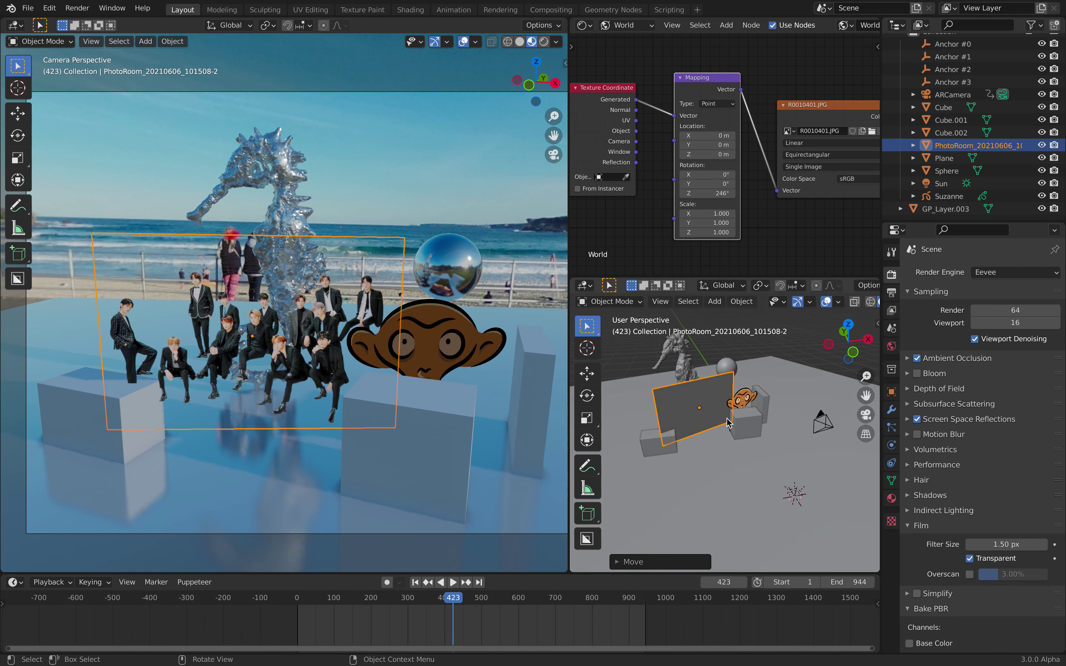
Step: Move the left box slightly toward the camera in top view and rotate it by a small angle
{"action": "left_click", "coordinate": [663, 444]}
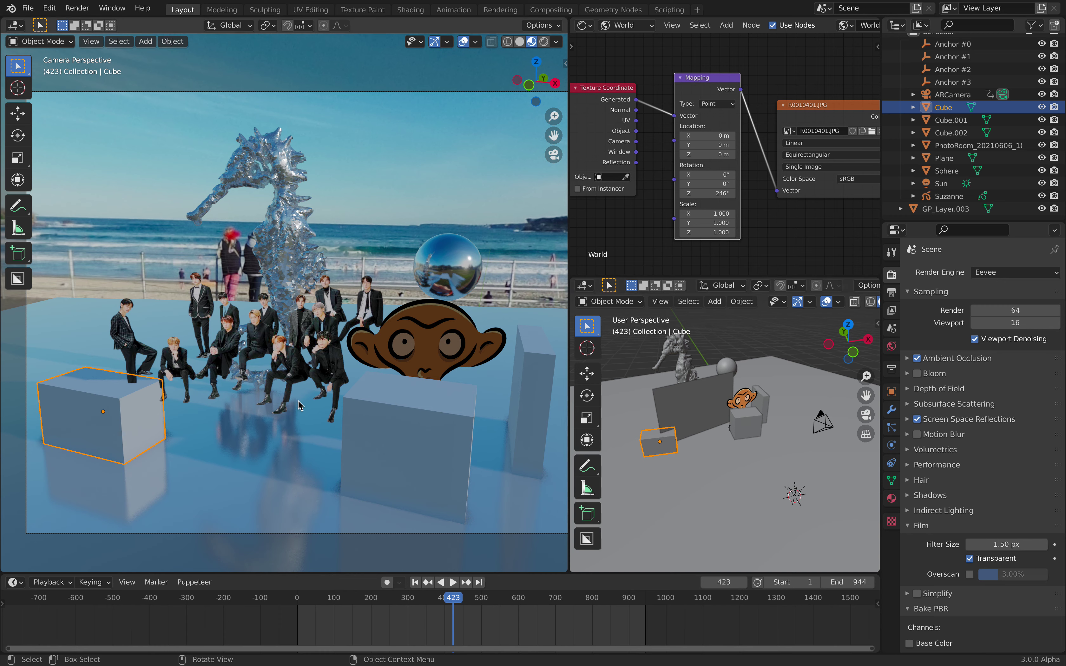
{"action": "middle_click_drag", "start_coordinate": [759, 392], "coordinate": [741, 403]}
{"action": "left_click", "coordinate": [848, 326]}
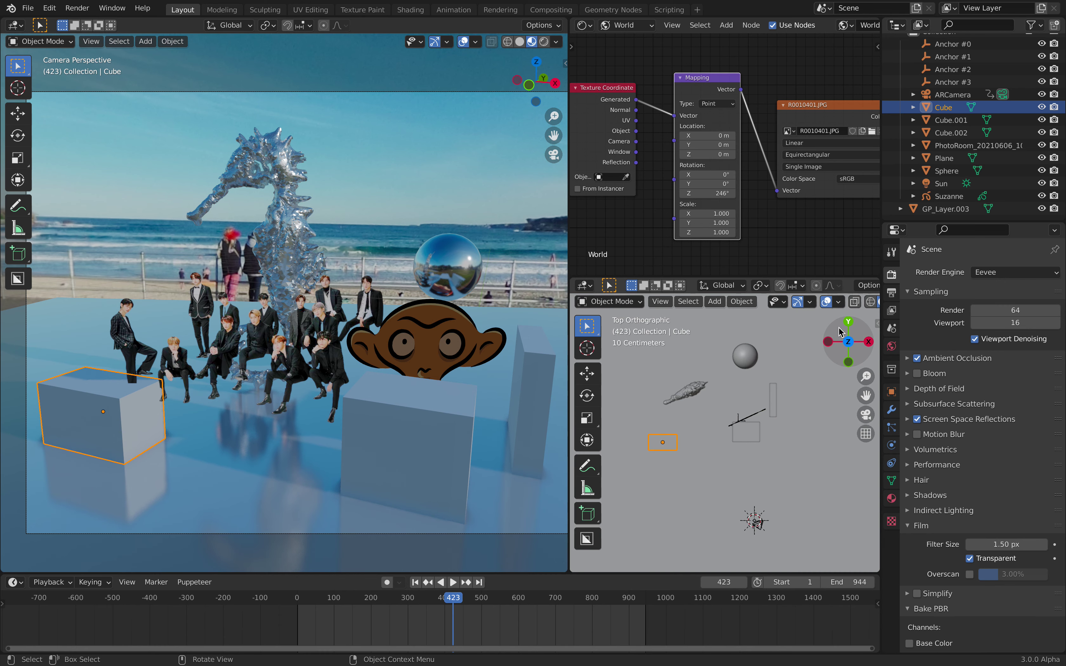
{"action": "key", "text": "g"}
{"action": "left_click", "coordinate": [743, 423]}
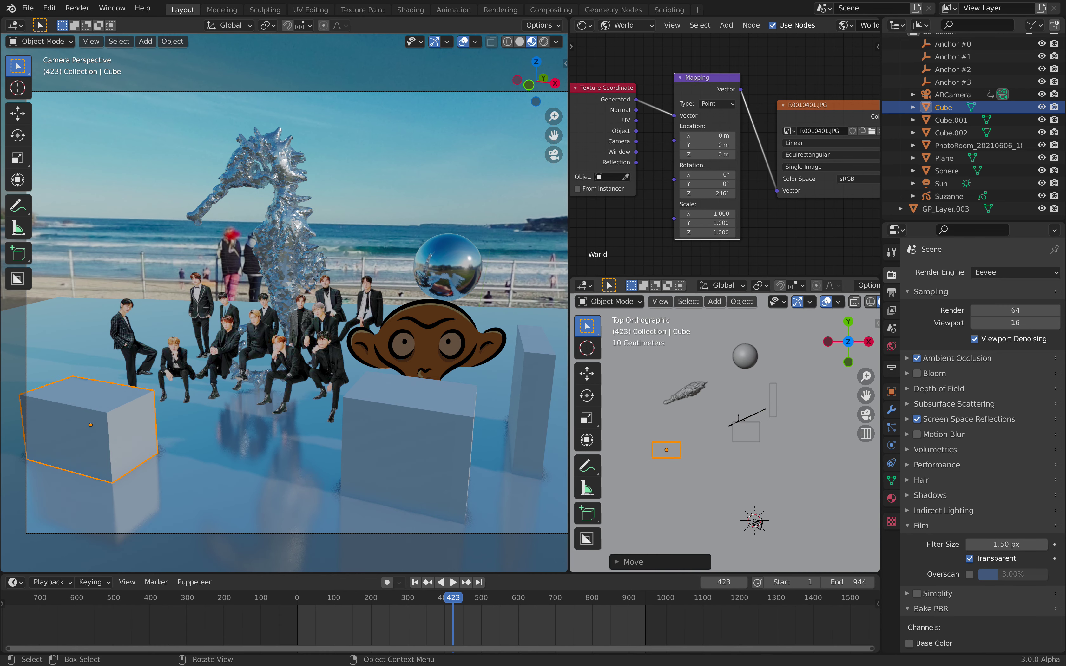
{"action": "key", "text": "r"}
{"action": "left_click", "coordinate": [753, 416]}
{"action": "middle_click_drag", "start_coordinate": [738, 384], "coordinate": [778, 353]}
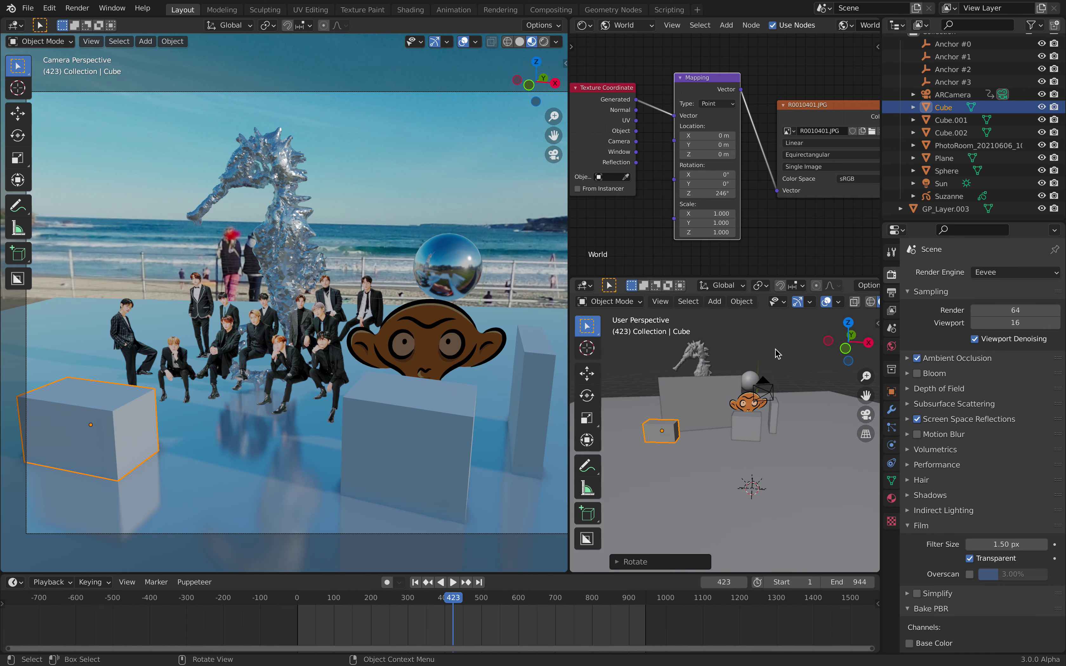
Step: Slide the front box out from beneath the monkey toward the people and scale it down
{"action": "left_click", "coordinate": [442, 397]}
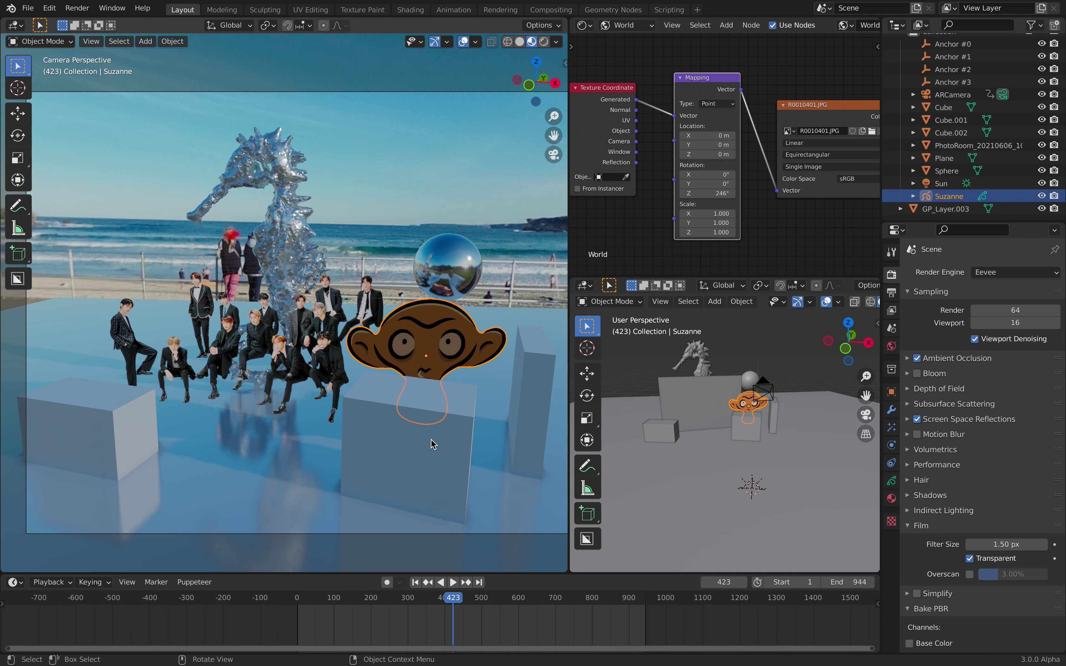
{"action": "left_click", "coordinate": [445, 449]}
{"action": "middle_click_drag", "start_coordinate": [782, 461], "coordinate": [766, 430]}
{"action": "key", "text": "g"}
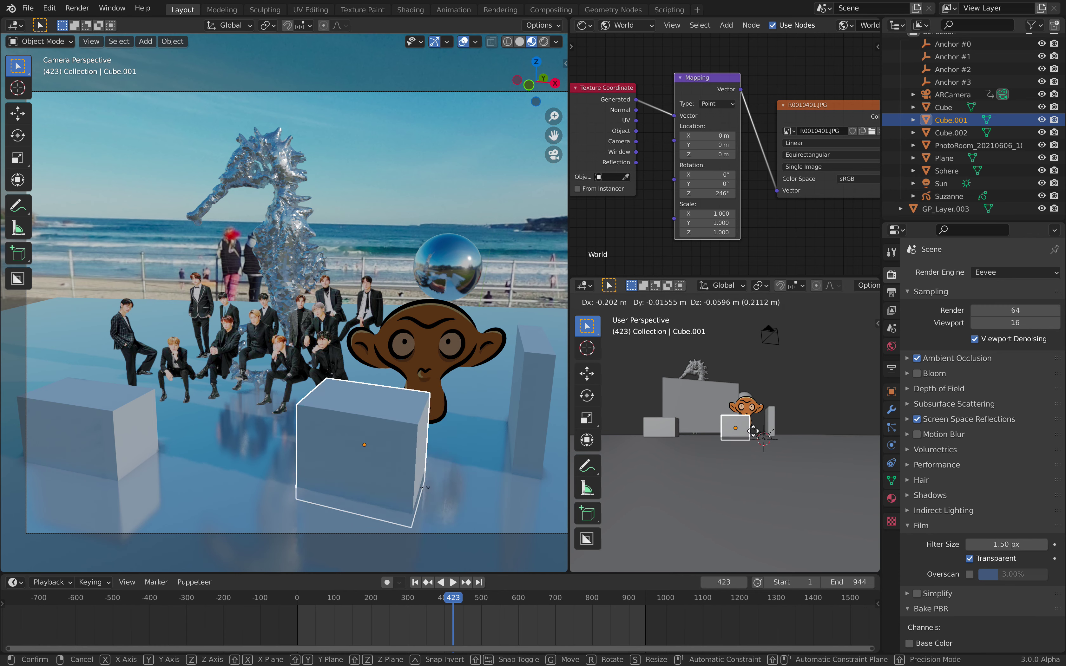
{"action": "left_click", "coordinate": [748, 430]}
{"action": "key", "text": "s"}
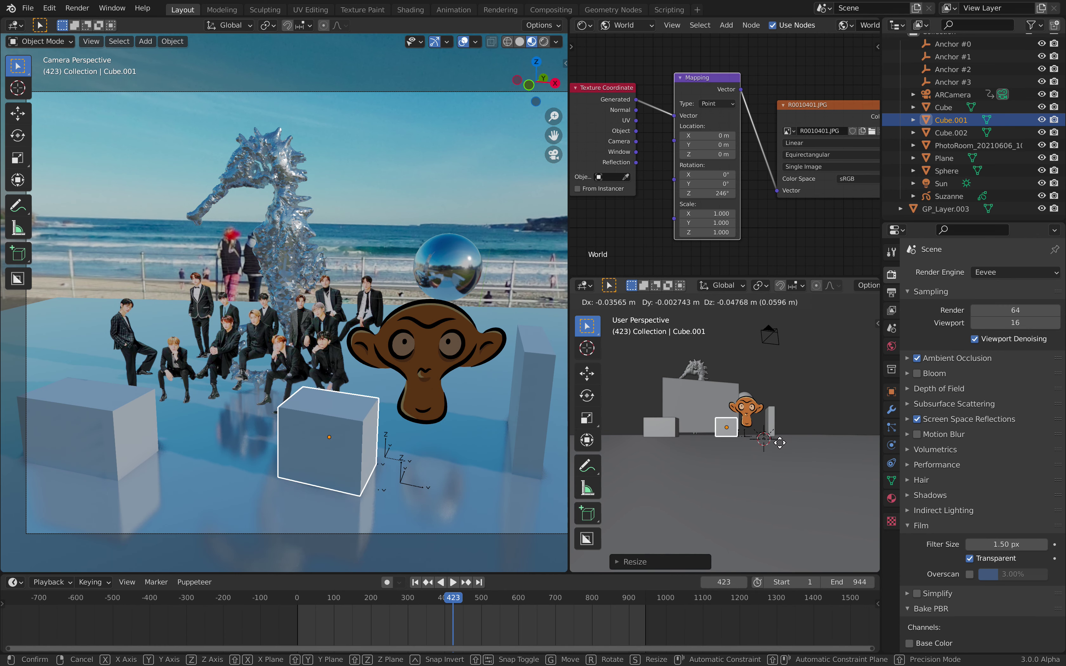
{"action": "left_click", "coordinate": [780, 455]}
Step: Push the reduced box back beneath the seated people beside the monkey, shrinking it further and placing it behind the image plane
{"action": "middle_click_drag", "start_coordinate": [779, 455], "coordinate": [811, 478]}
{"action": "key", "text": "g"}
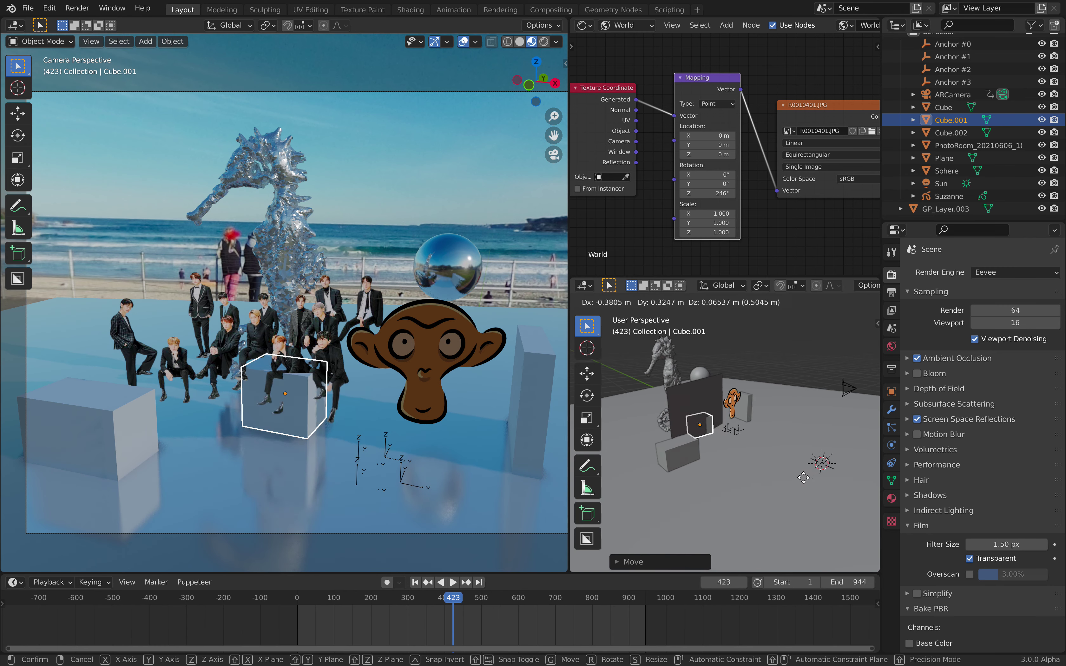
{"action": "left_click", "coordinate": [802, 481]}
{"action": "key", "text": "s"}
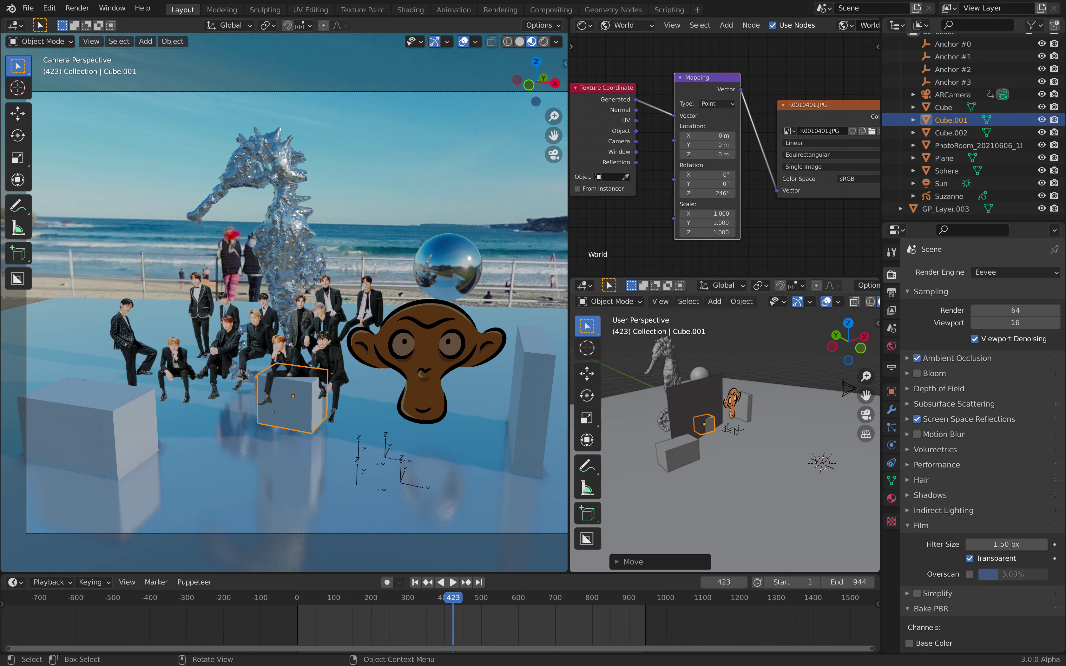
{"action": "left_click", "coordinate": [745, 480]}
{"action": "middle_click_drag", "start_coordinate": [744, 480], "coordinate": [702, 531]}
{"action": "key", "text": "g"}
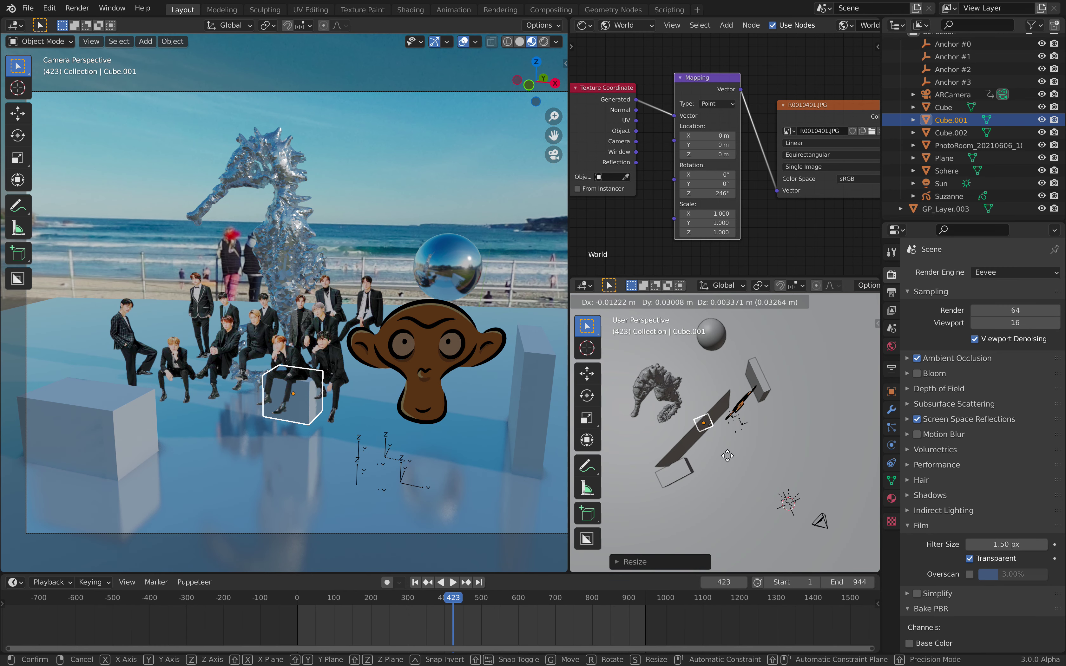
{"action": "left_click", "coordinate": [727, 455]}
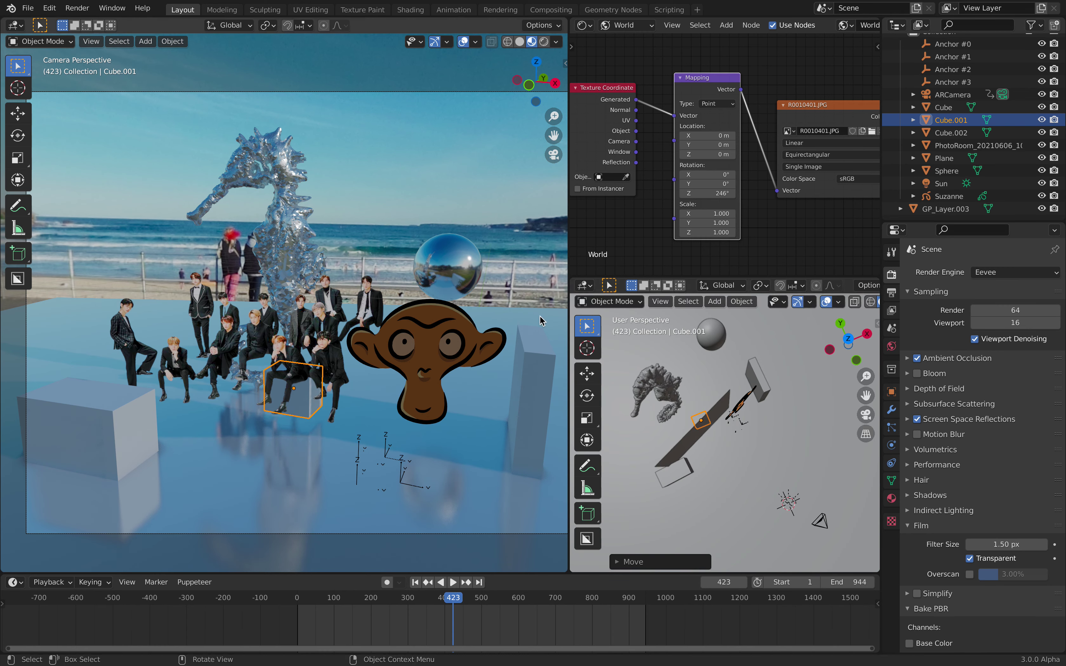
Step: Move the metallic seahorse across the scene to stand behind the monkey, near the tall box
{"action": "left_click", "coordinate": [348, 318]}
{"action": "left_click", "coordinate": [674, 416]}
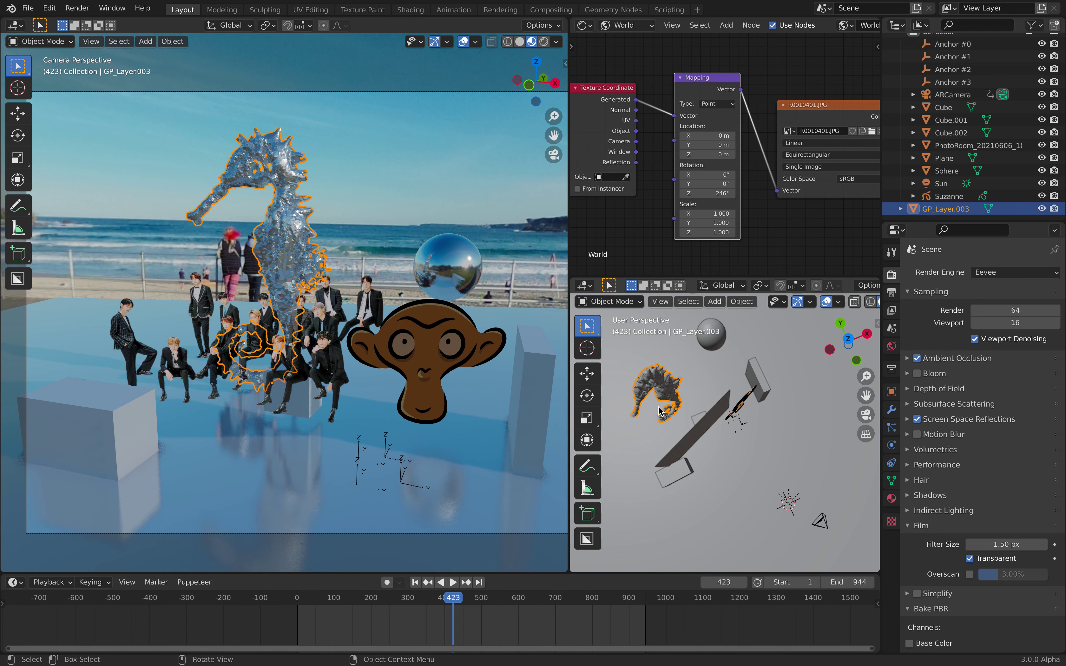
{"action": "middle_click_drag", "start_coordinate": [674, 416], "coordinate": [671, 406]}
{"action": "key", "text": "g"}
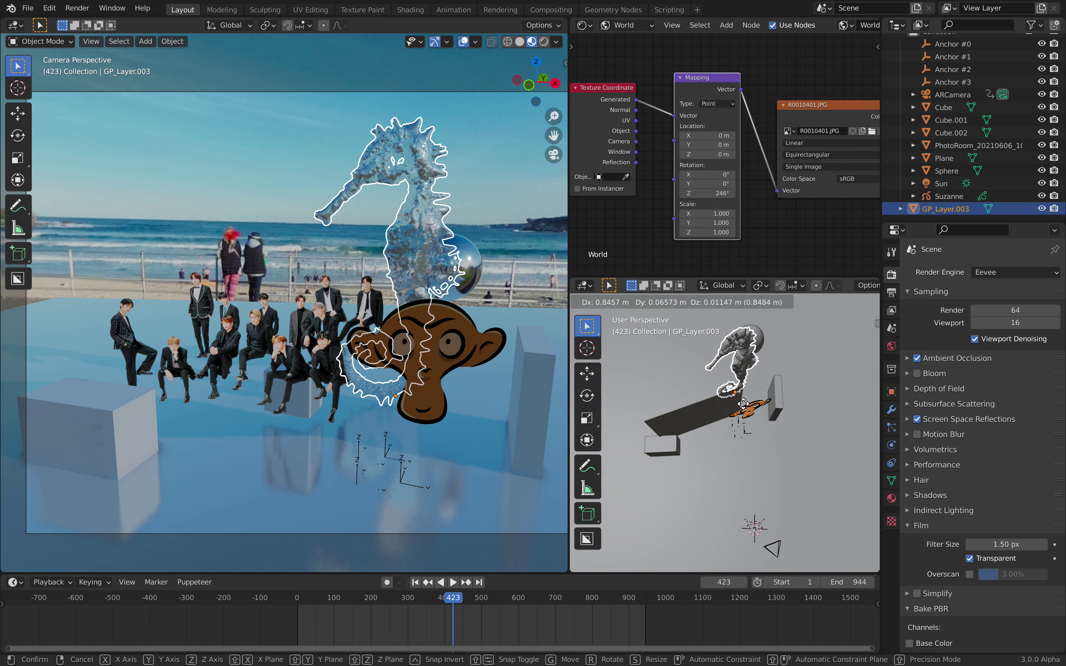
{"action": "left_click", "coordinate": [759, 400]}
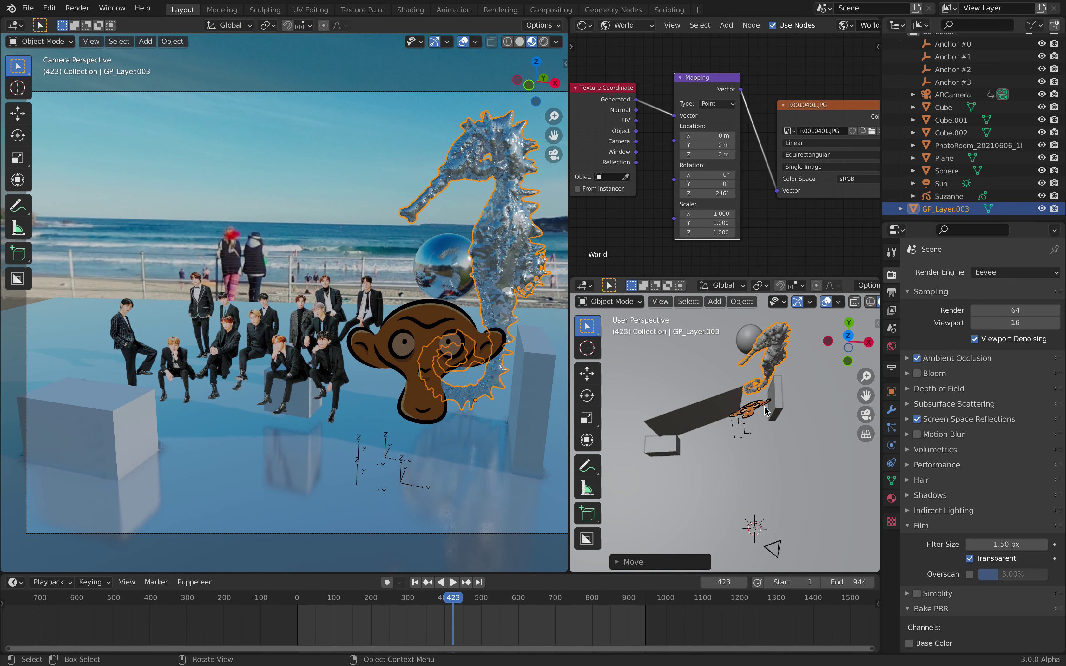
{"action": "middle_click_drag", "start_coordinate": [765, 410], "coordinate": [751, 390]}
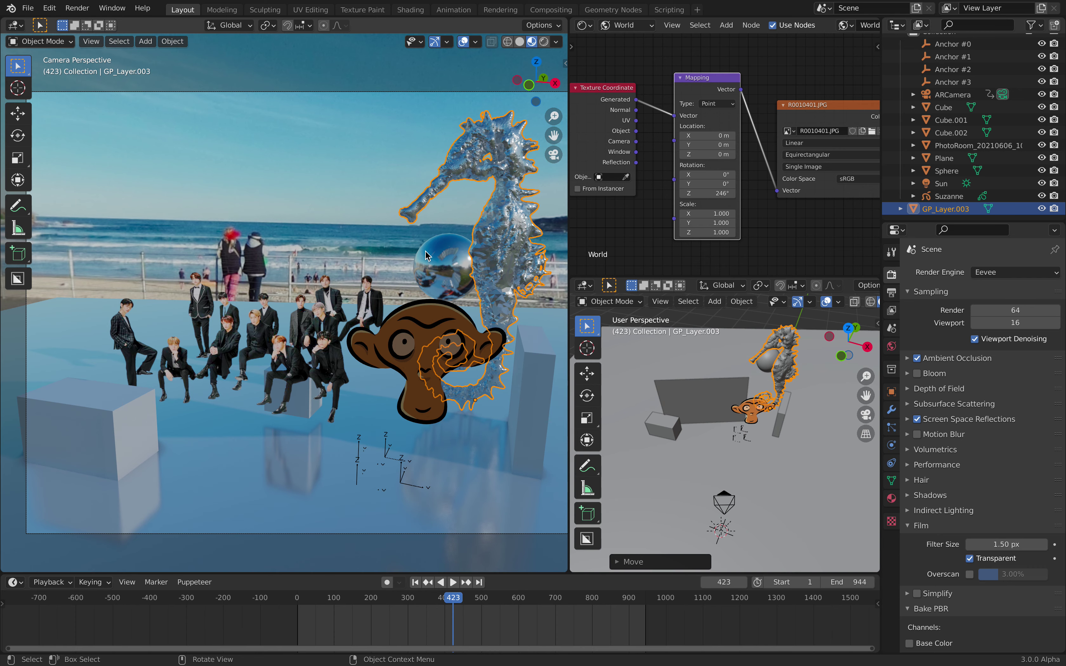
Step: Widen the camera viewport and save the Blender file
{"action": "left_click_drag", "start_coordinate": [569, 225], "coordinate": [594, 226]}
{"action": "scroll", "coordinate": [493, 229], "scroll_direction": "down", "scroll_amount": 1}
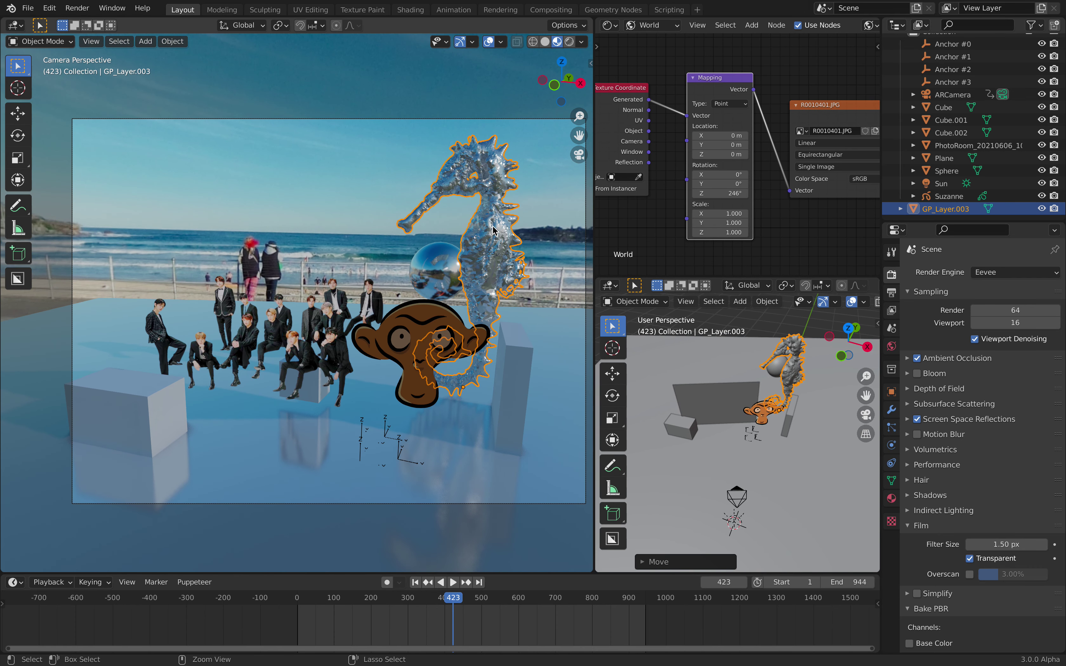
{"action": "key", "text": "ctrl+s"}
Step: Move the metallic sphere away from the seahorse to the opposite side, floating just above the leftmost seated person
{"action": "left_click", "coordinate": [439, 258]}
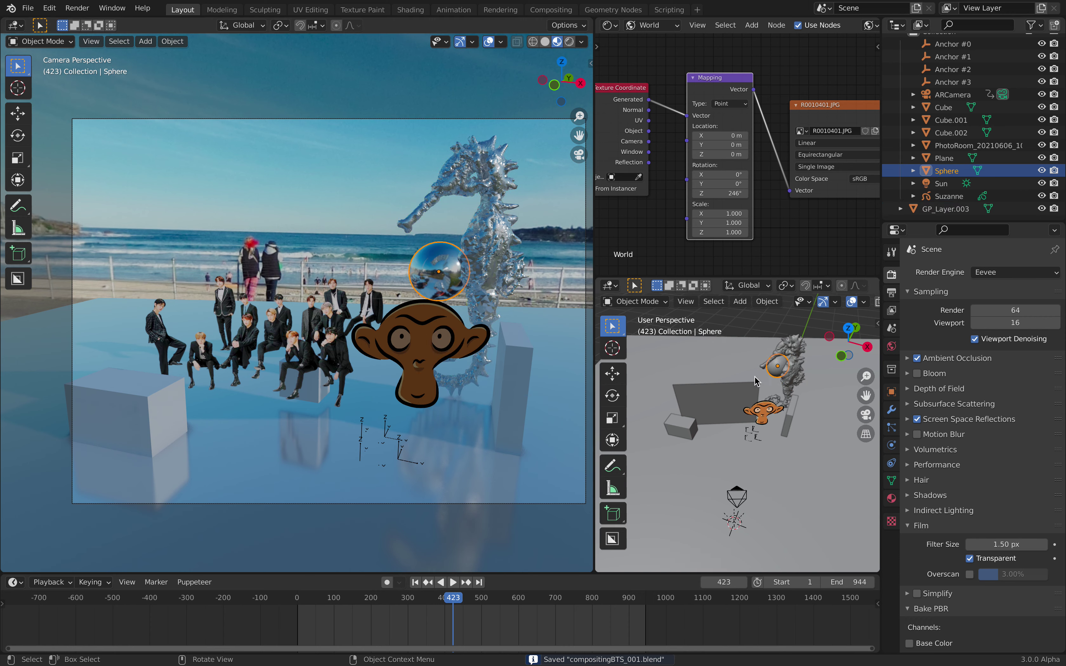
{"action": "key", "text": "g"}
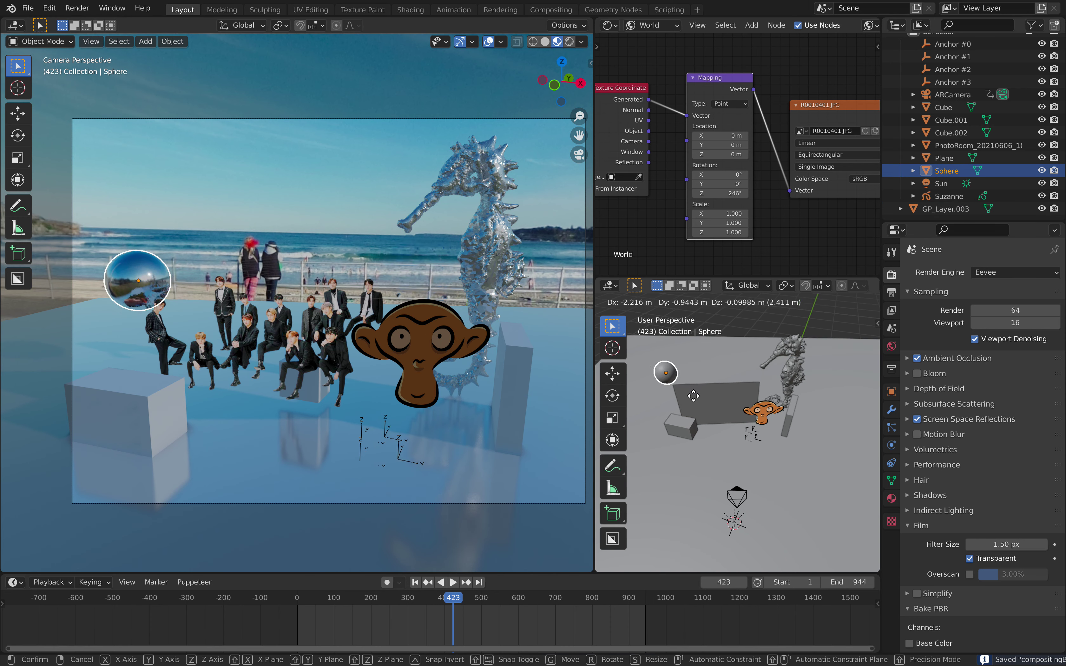
{"action": "left_click", "coordinate": [692, 398]}
{"action": "middle_click_drag", "start_coordinate": [704, 420], "coordinate": [770, 416]}
{"action": "key", "text": "g"}
{"action": "left_click", "coordinate": [775, 405]}
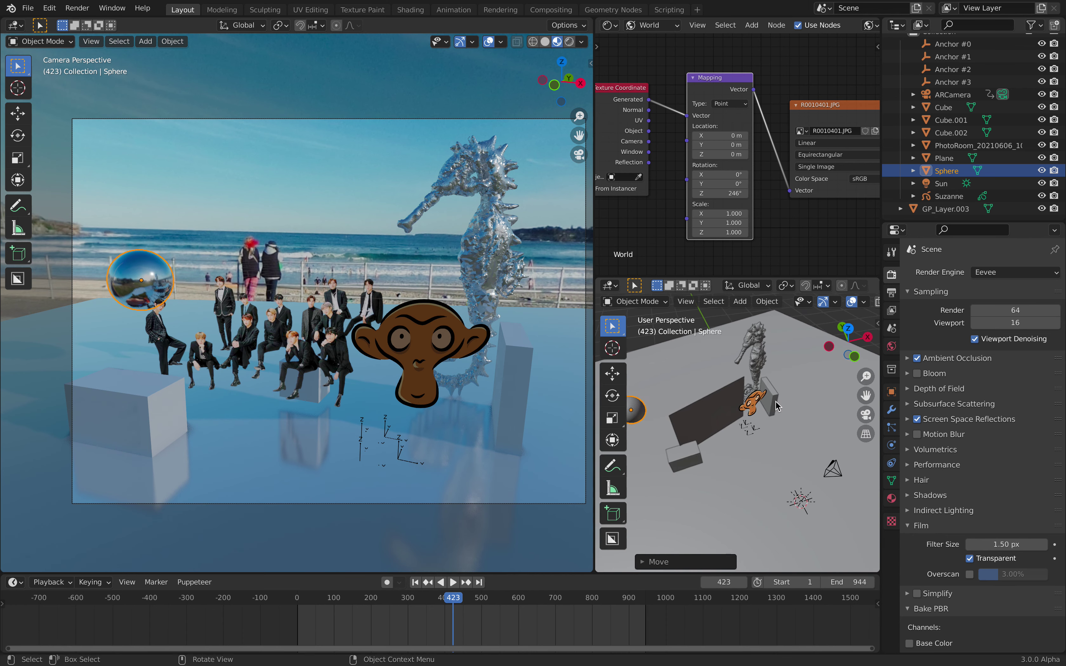
Step: Rotate the tall box beside the monkey about -24° around the global Z axis
{"action": "left_click", "coordinate": [766, 399]}
{"action": "middle_click_drag", "start_coordinate": [810, 408], "coordinate": [814, 392]}
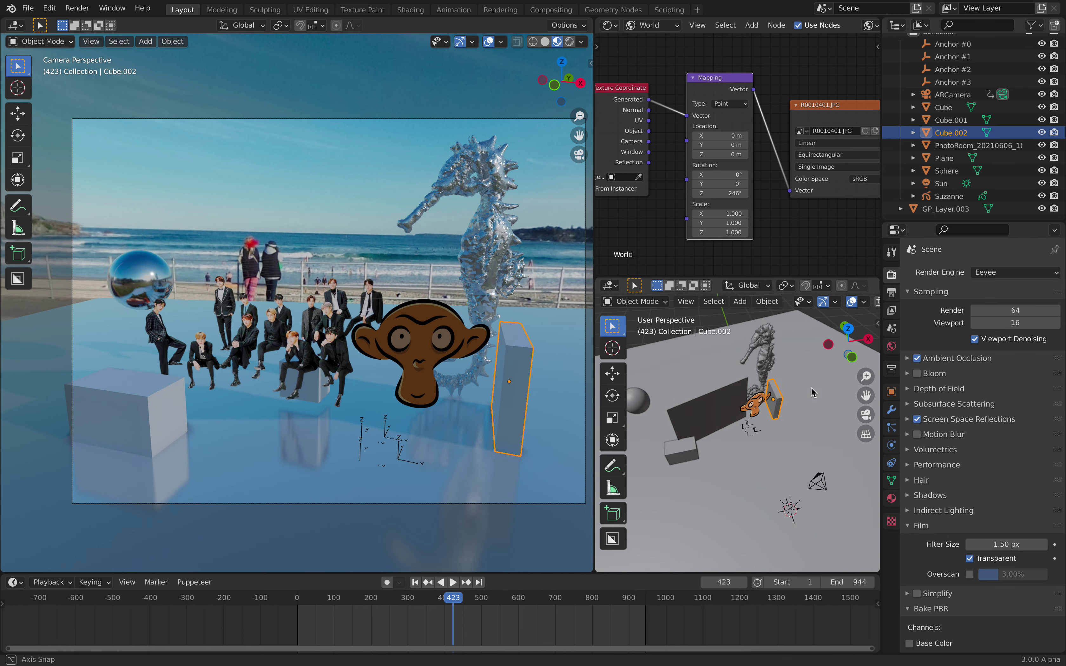
{"action": "key", "text": "r"}
{"action": "key", "text": "z"}
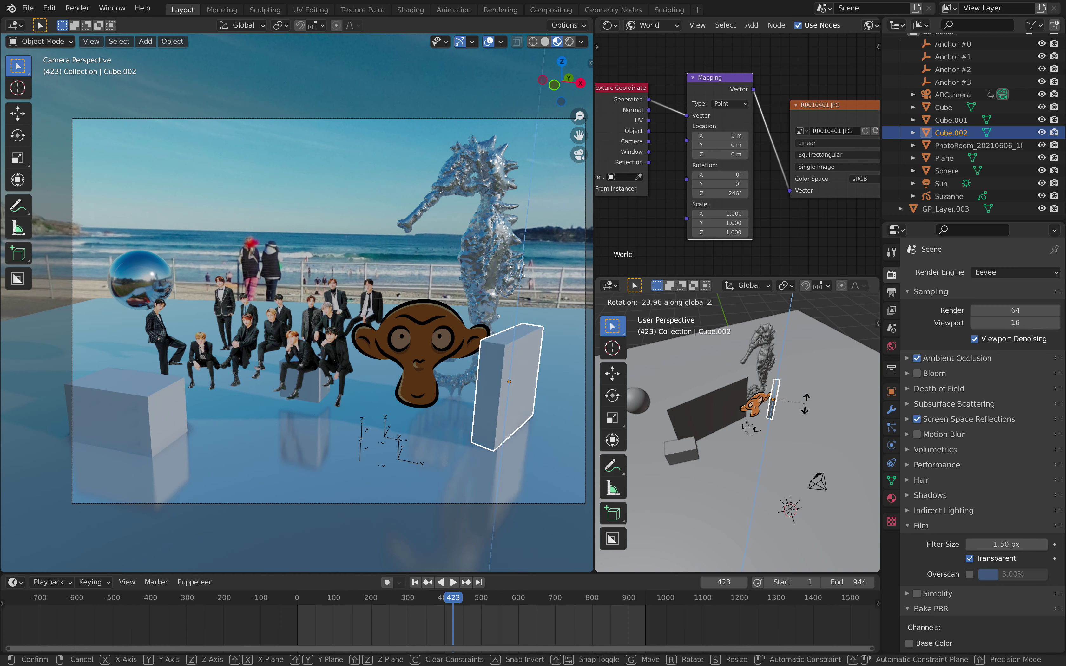
{"action": "left_click", "coordinate": [806, 407]}
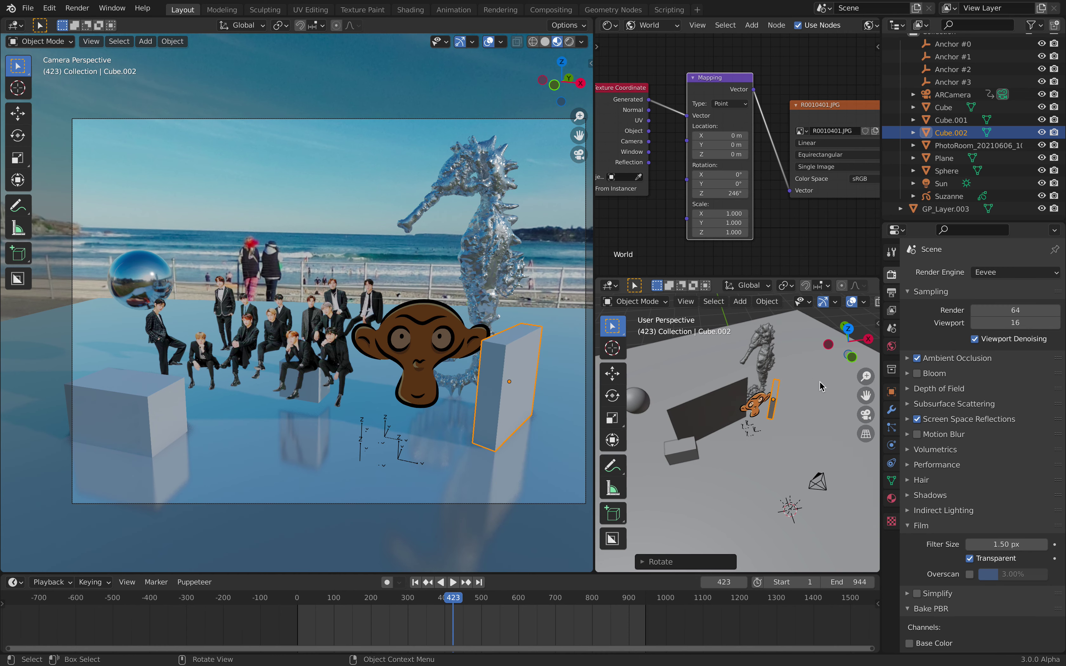
Step: Rotate the metallic seahorse slightly around the global Z axis
{"action": "left_click", "coordinate": [760, 353]}
{"action": "key", "text": "r"}
{"action": "key", "text": "z"}
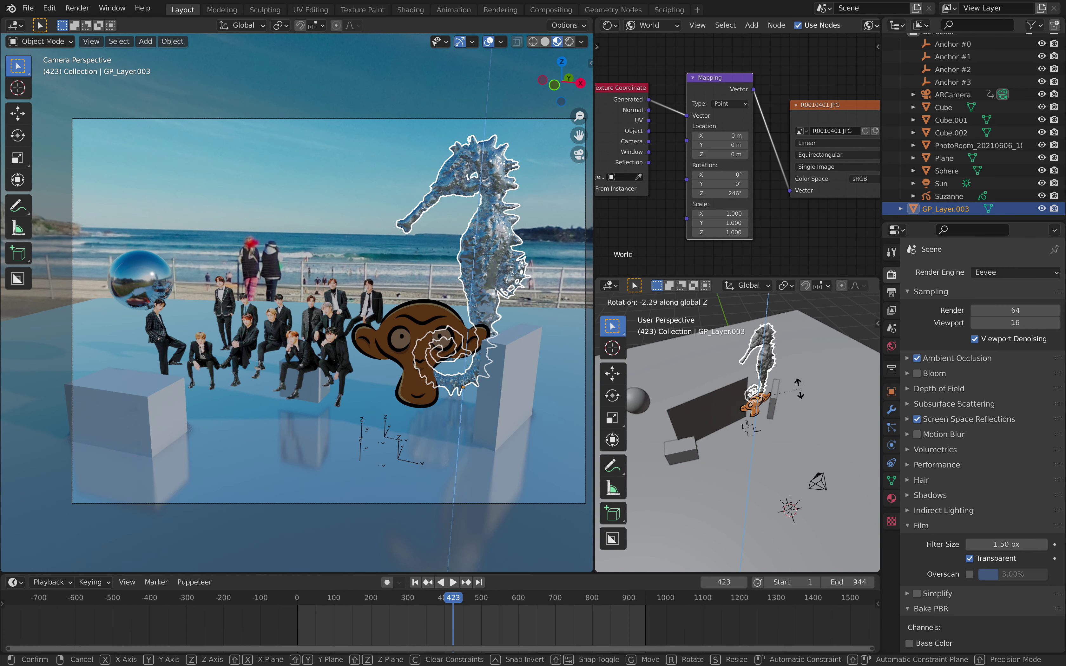
{"action": "left_click", "coordinate": [434, 335]}
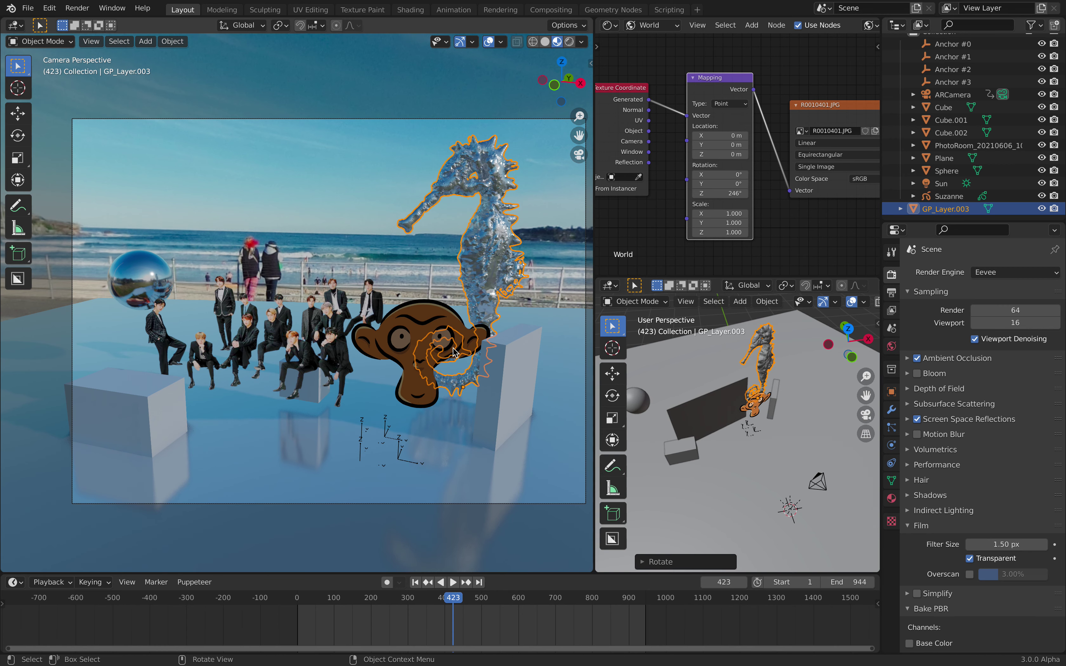
Step: Save the Blender file with the monkey selected and enlarge the camera viewport area
{"action": "left_click", "coordinate": [503, 367]}
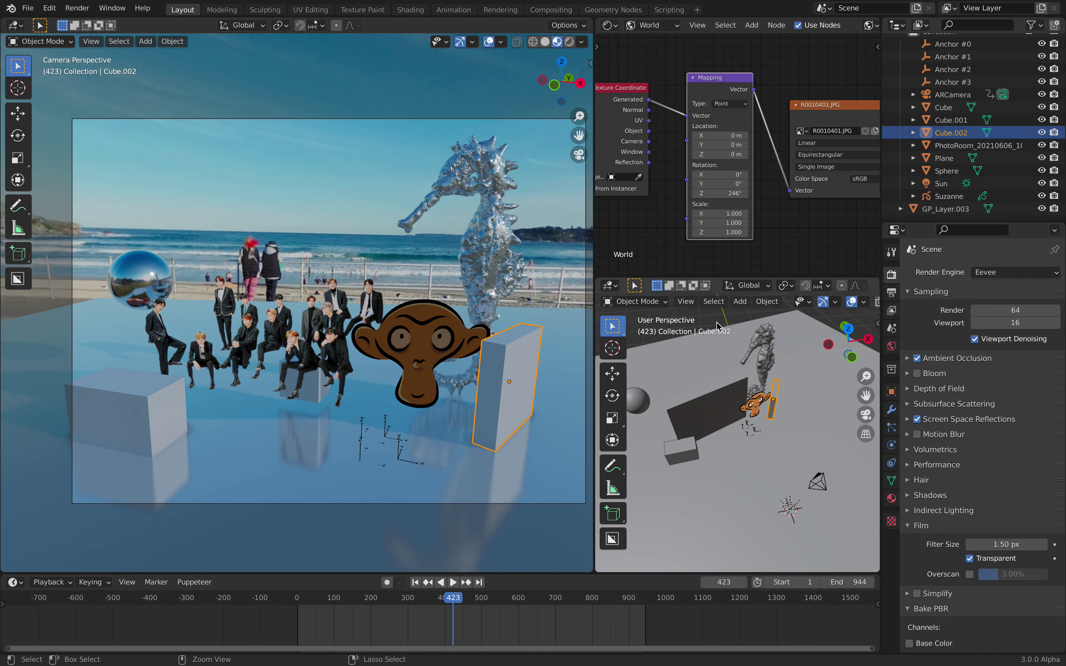
{"action": "left_click", "coordinate": [459, 343]}
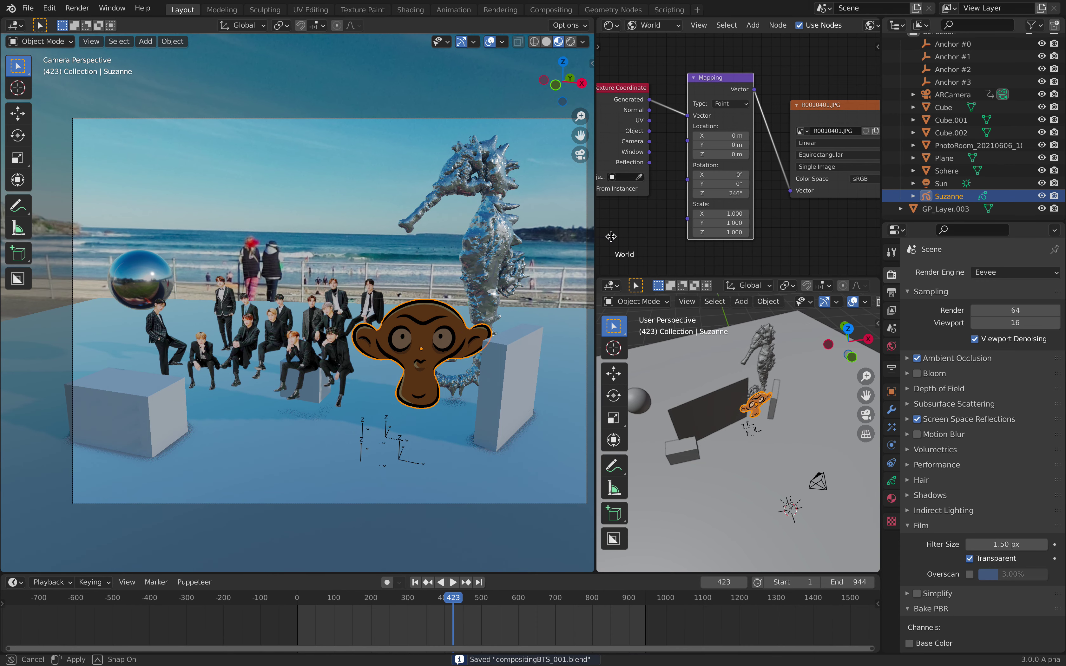
{"action": "left_click_drag", "start_coordinate": [593, 237], "coordinate": [612, 237]}
{"action": "scroll", "coordinate": [447, 299], "scroll_direction": "down", "scroll_amount": 1}
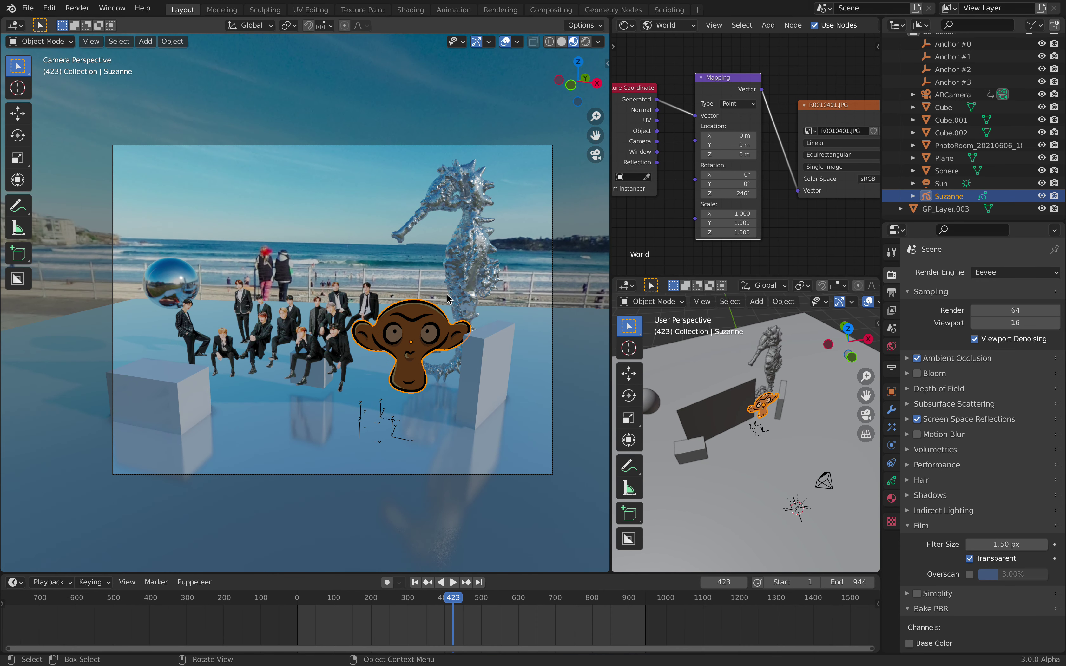
Step: Lower the small box beneath the seated people by about 0.09 m along the global Z axis
{"action": "middle_click_drag", "start_coordinate": [722, 438], "coordinate": [786, 392]}
{"action": "scroll", "coordinate": [757, 426], "scroll_direction": "up", "scroll_amount": 1}
{"action": "left_click", "coordinate": [734, 421]}
{"action": "key", "text": "g"}
{"action": "key", "text": "z"}
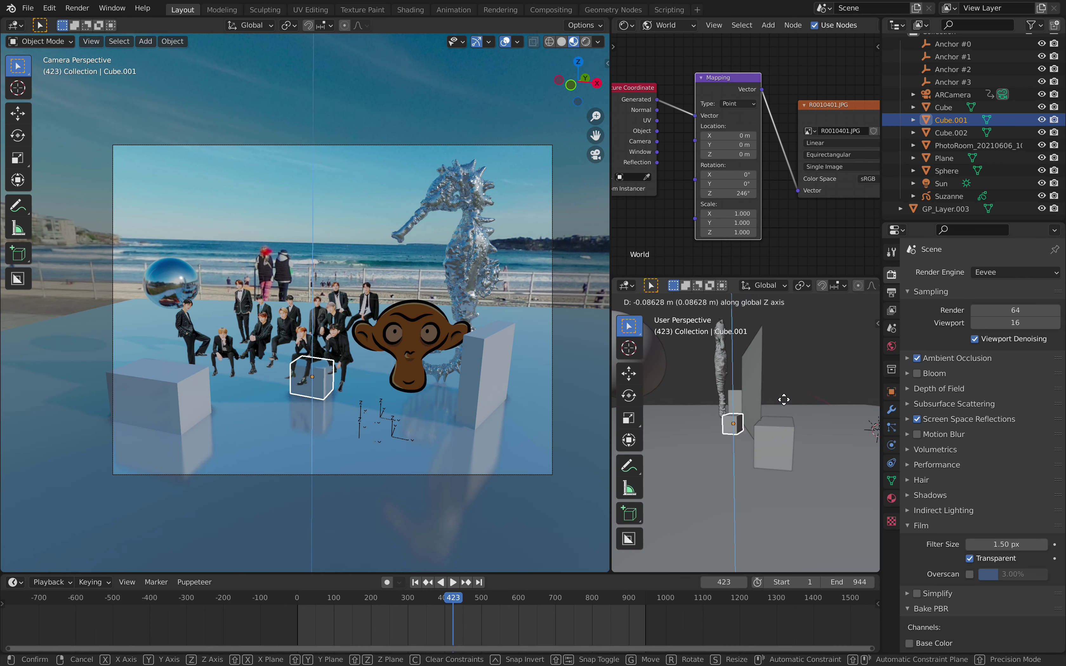
{"action": "left_click", "coordinate": [786, 403]}
{"action": "middle_click_drag", "start_coordinate": [786, 404], "coordinate": [694, 415]}
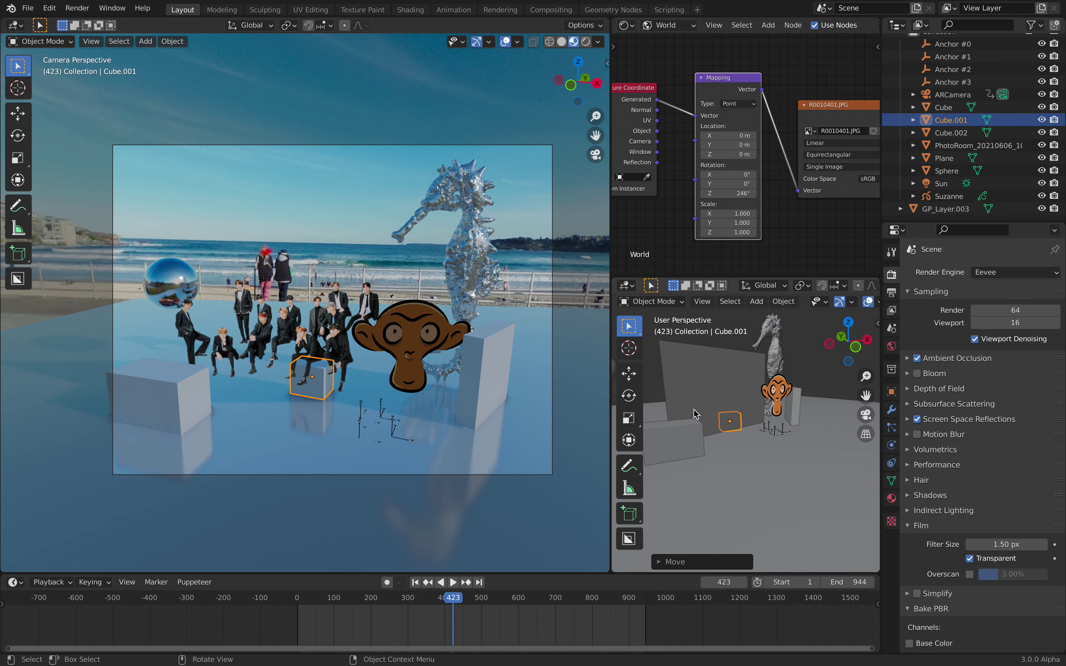
{"action": "scroll", "coordinate": [488, 361], "scroll_direction": "up", "scroll_amount": 4}
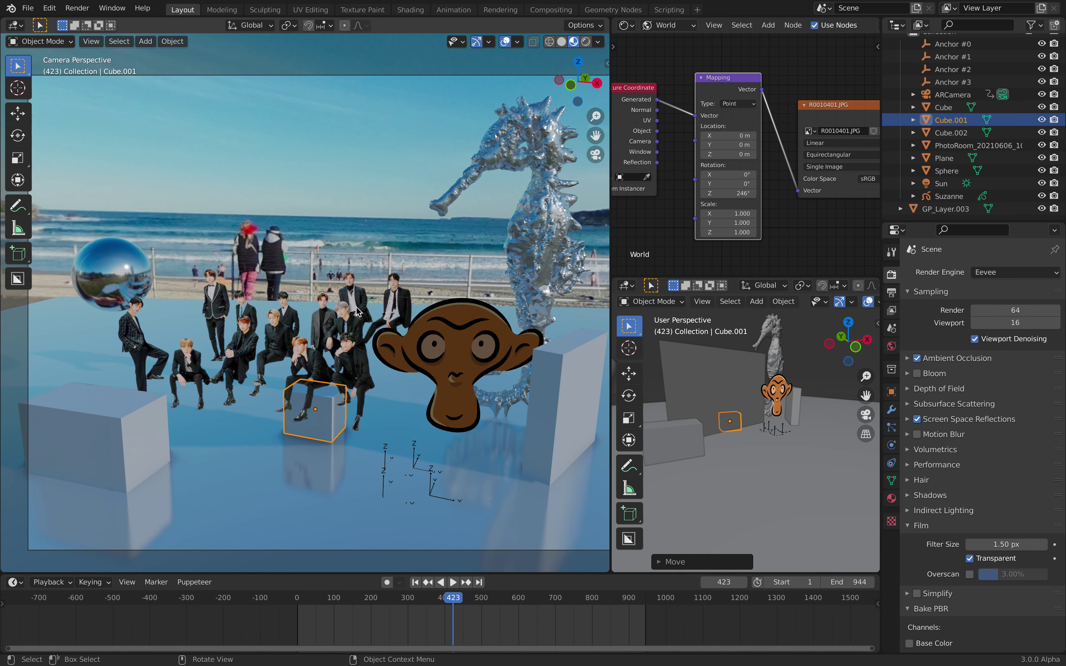
Step: Select the image plane of the seated people and widen the camera viewport further, fitting the camera frame inside it
{"action": "left_click", "coordinate": [333, 260]}
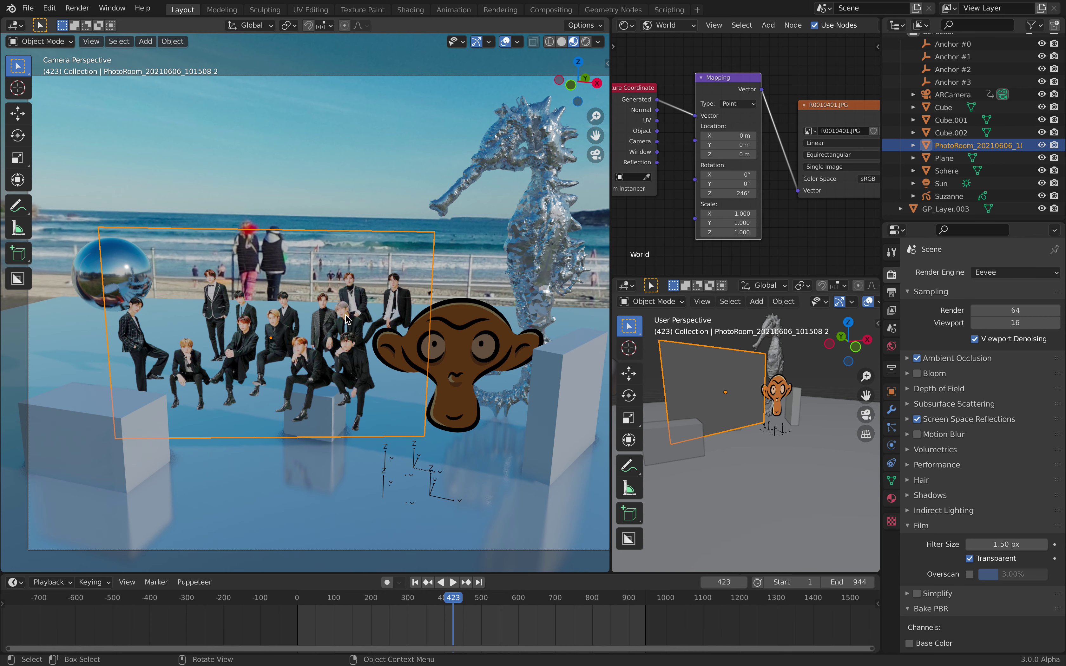
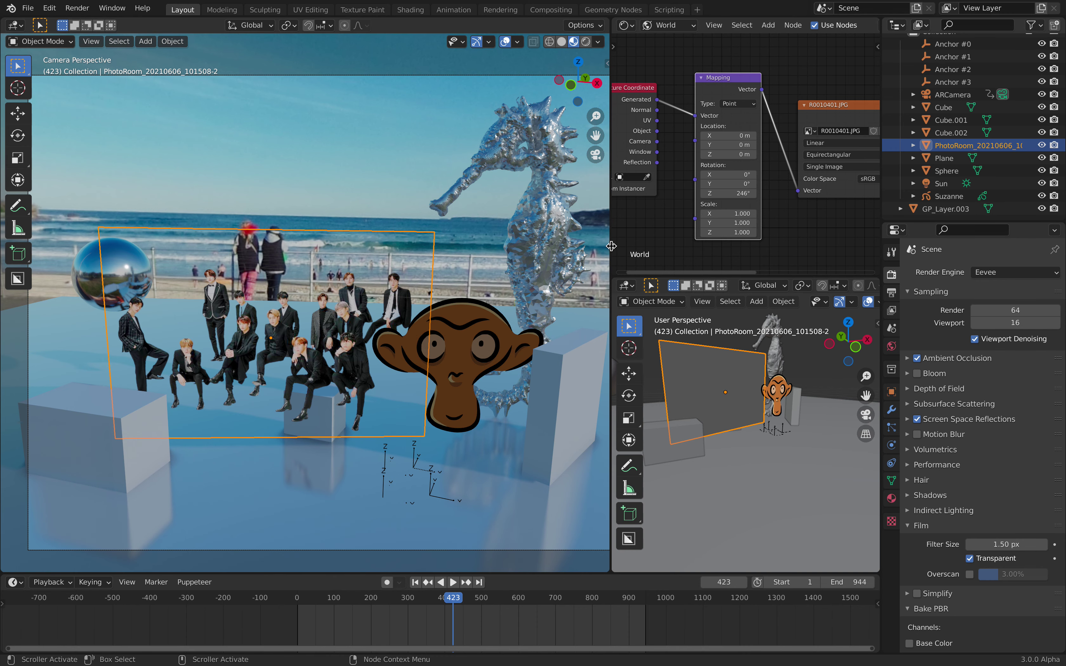
{"action": "left_click_drag", "start_coordinate": [611, 247], "coordinate": [625, 245]}
{"action": "key", "text": "Home"}
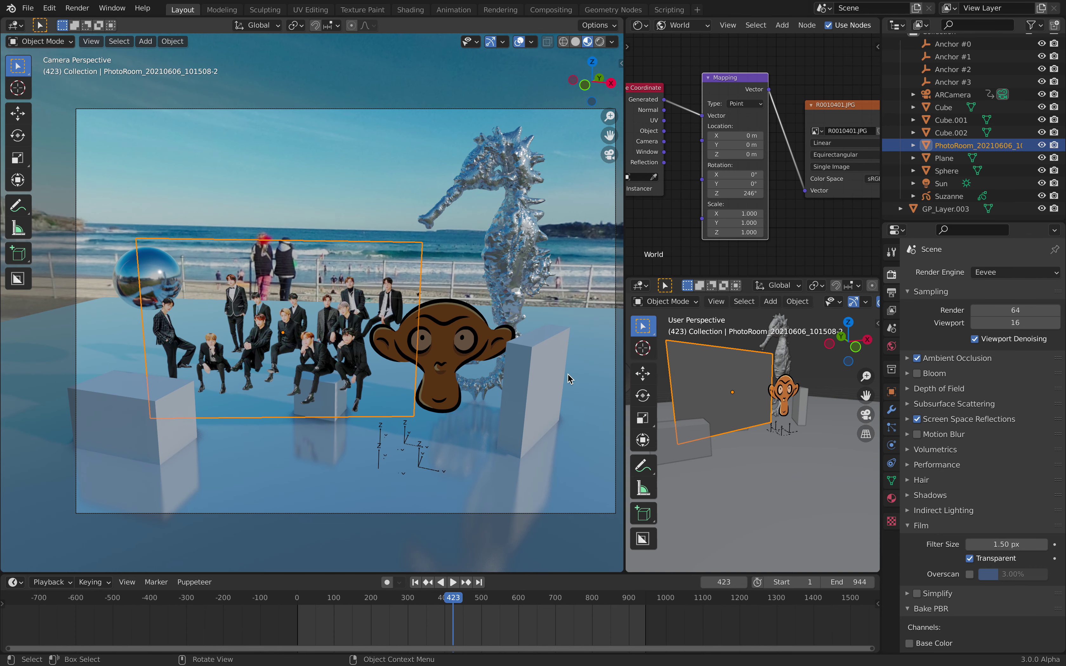
Step: Display the camera view in rendered shading and switch the render engine to Cycles
{"action": "left_click", "coordinate": [600, 42]}
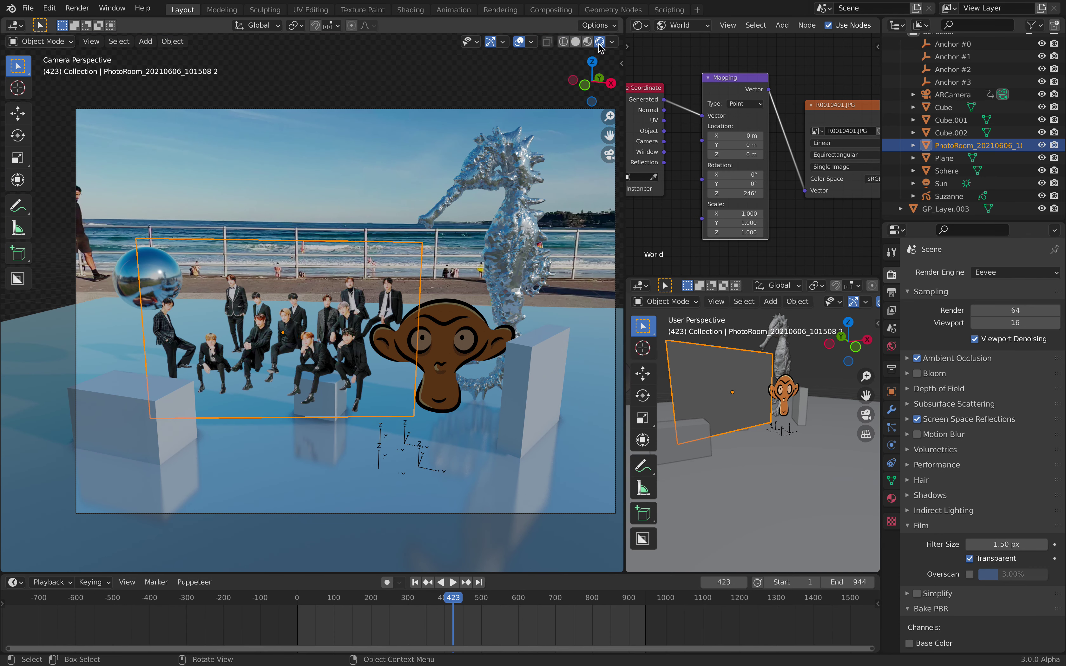
{"action": "left_click", "coordinate": [989, 273]}
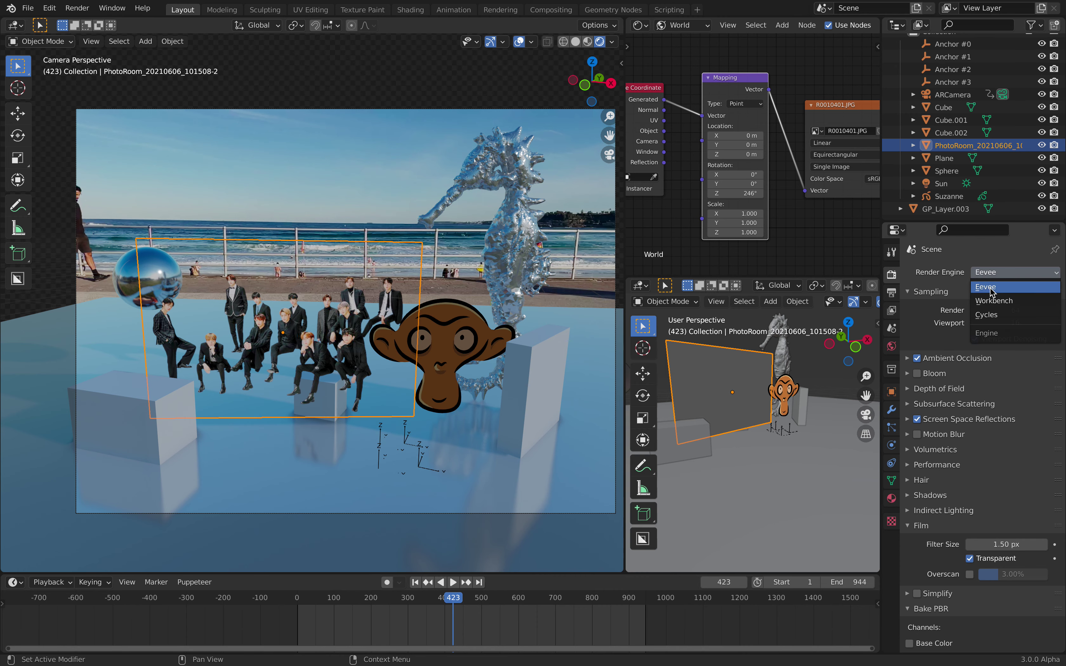
{"action": "left_click", "coordinate": [996, 314]}
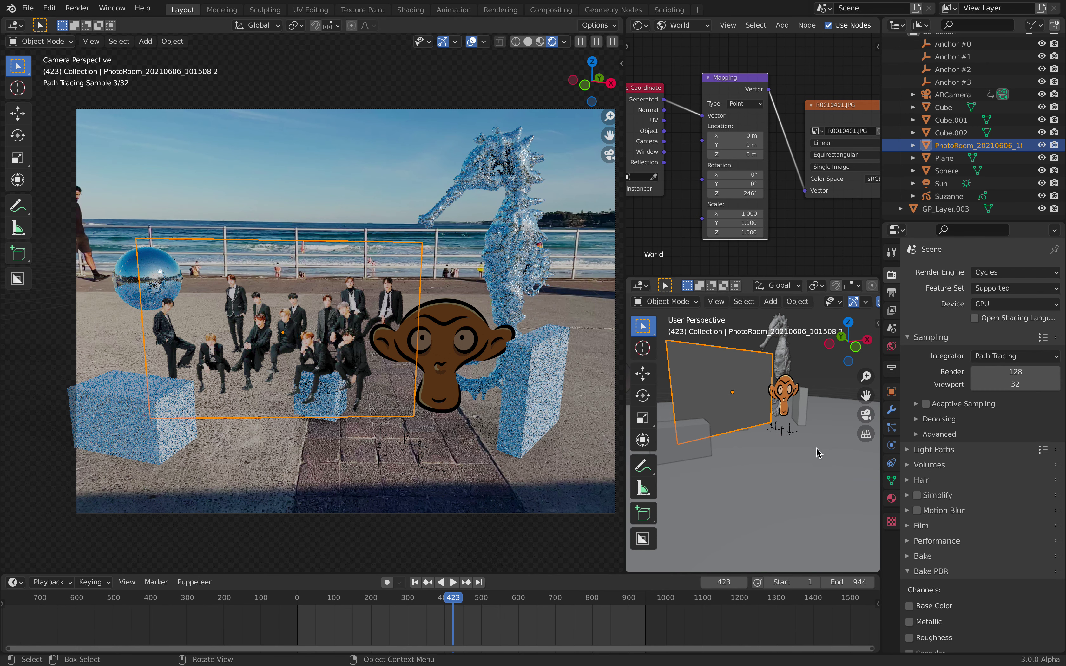
Step: Save the file with the floor plane selected and open the plane's object properties
{"action": "left_click", "coordinate": [765, 467]}
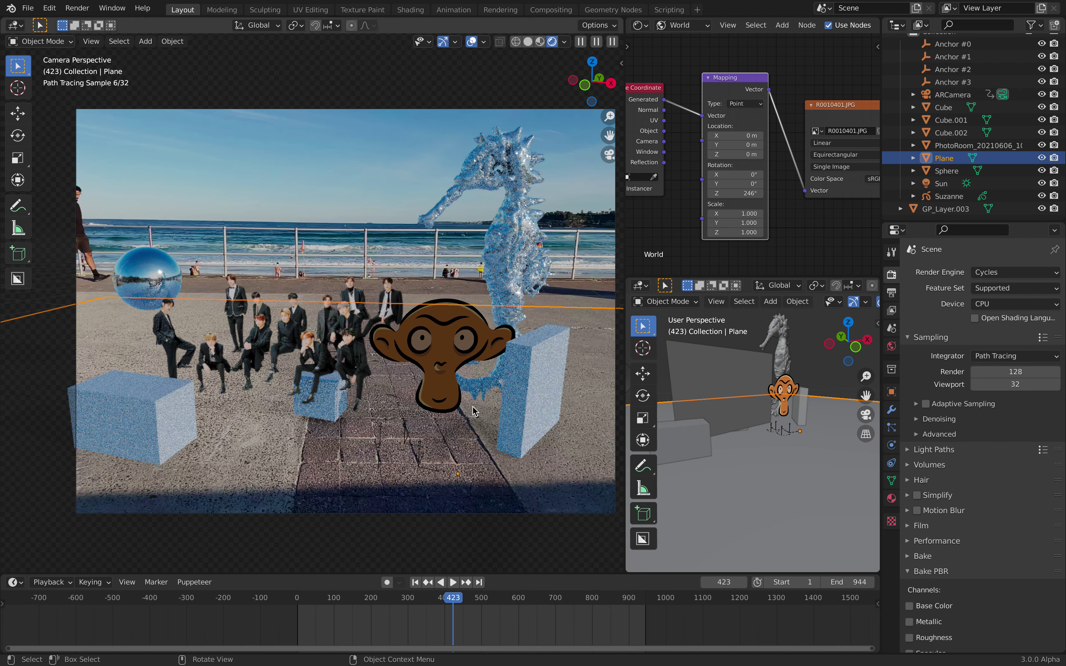
{"action": "key", "text": "ctrl+s"}
{"action": "left_click", "coordinate": [892, 391]}
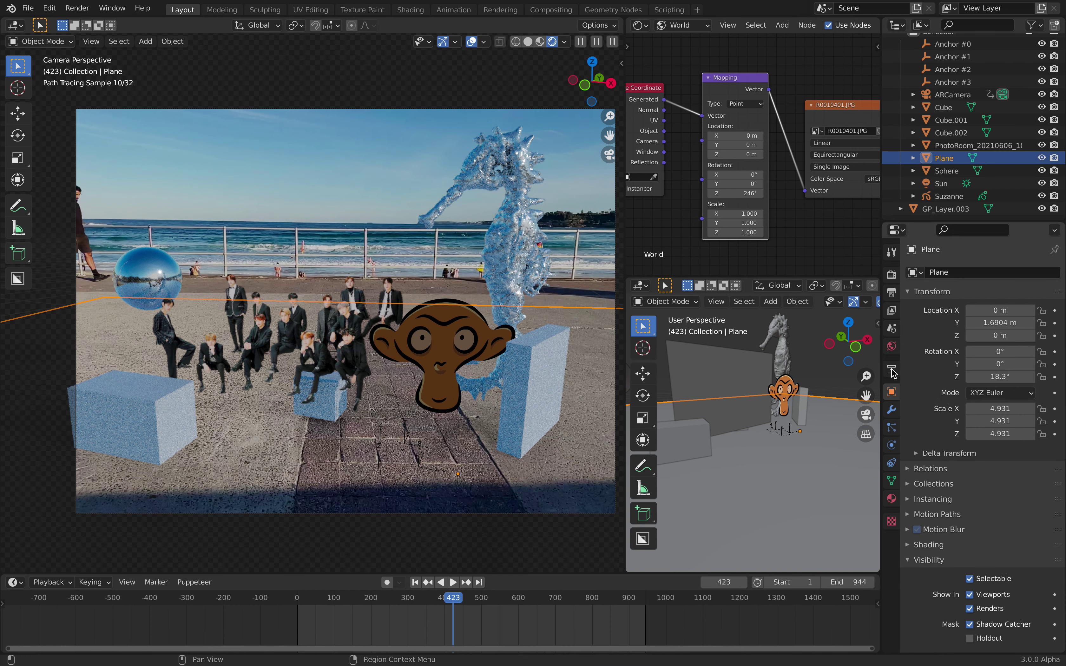
Step: Set the World background strength to 0 in the world properties
{"action": "left_click", "coordinate": [891, 345]}
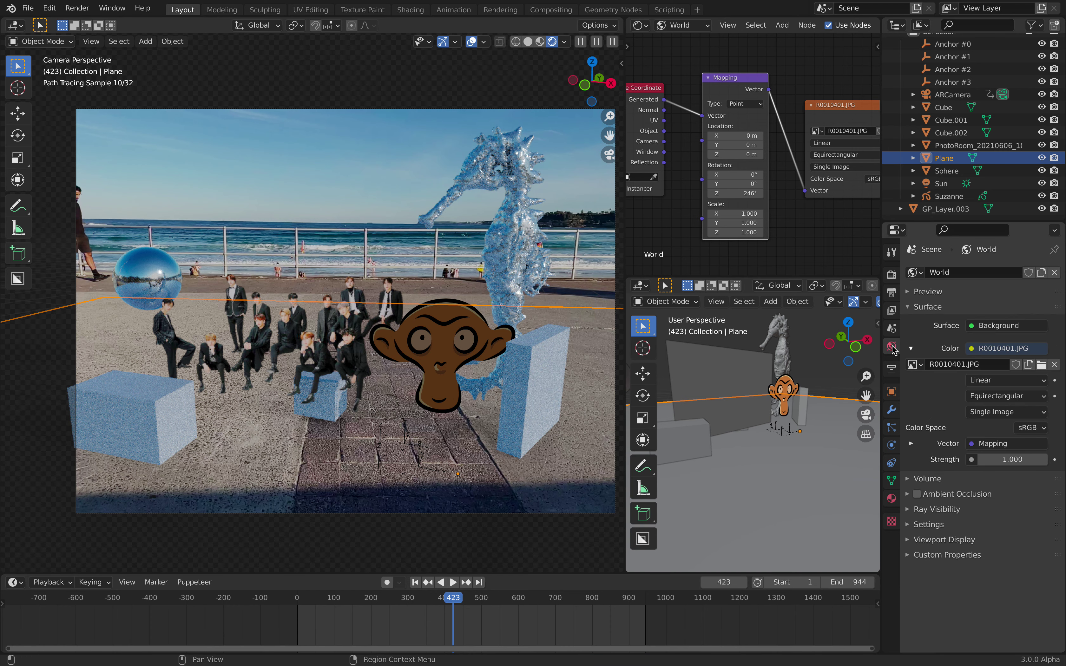
{"action": "left_click", "coordinate": [995, 460]}
{"action": "type", "text": "0"}
{"action": "key", "text": "Return"}
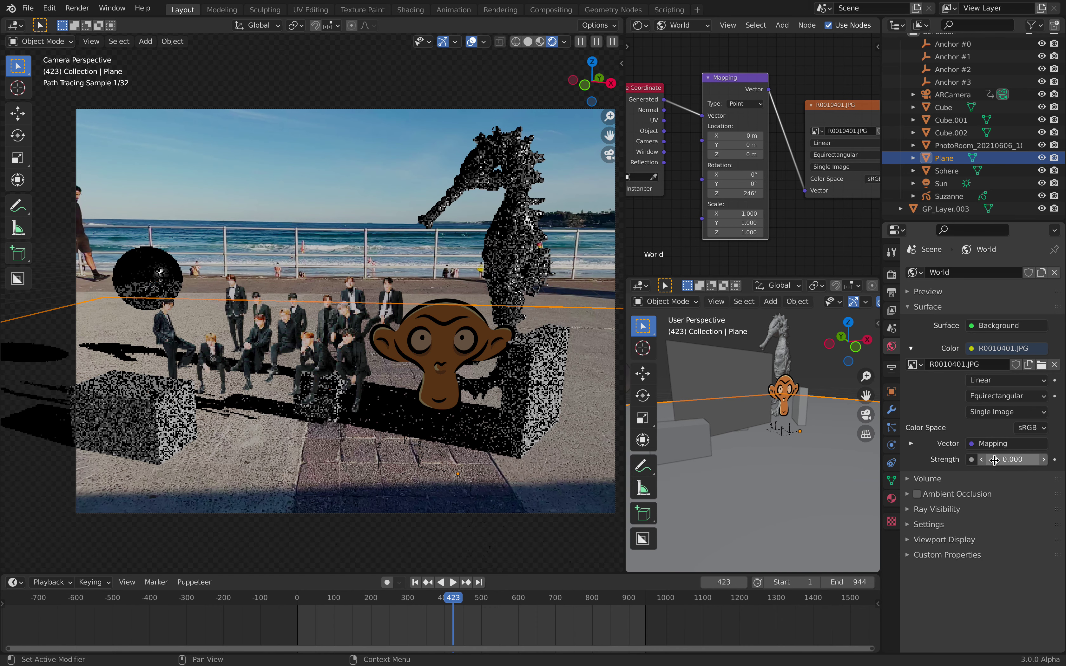
Step: Raise the World background strength to 0.4 and reduce it to 0.2
{"action": "left_click", "coordinate": [994, 460]}
{"action": "type", "text": "4"}
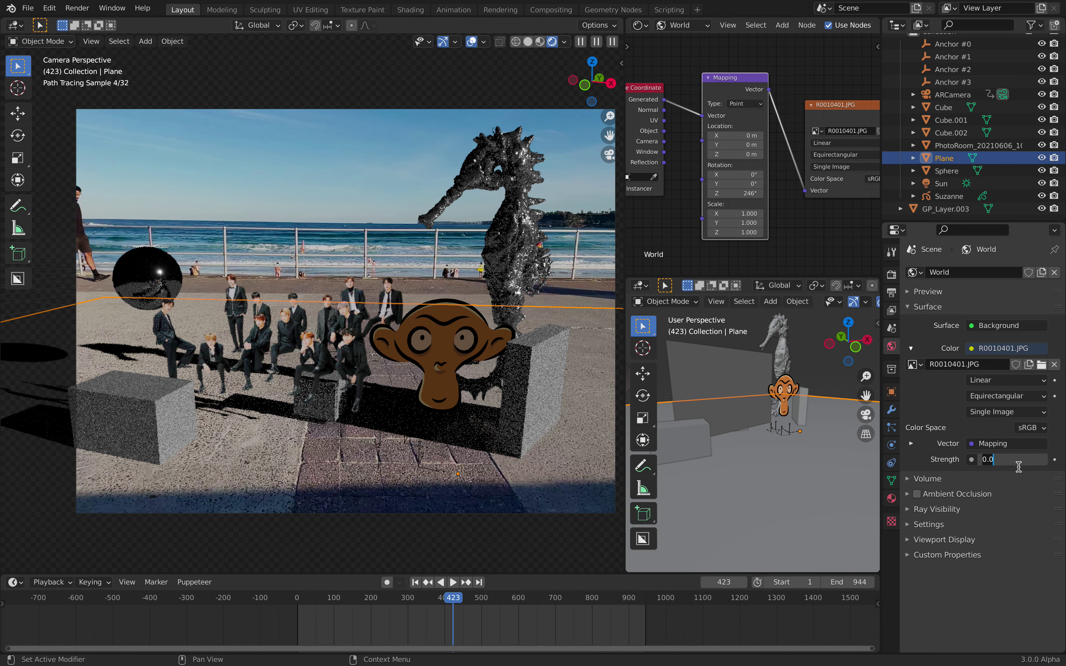
{"action": "key", "text": "Return"}
{"action": "left_click", "coordinate": [1010, 459]}
{"action": "type", "text": "0.09"}
{"action": "key", "text": "Return"}
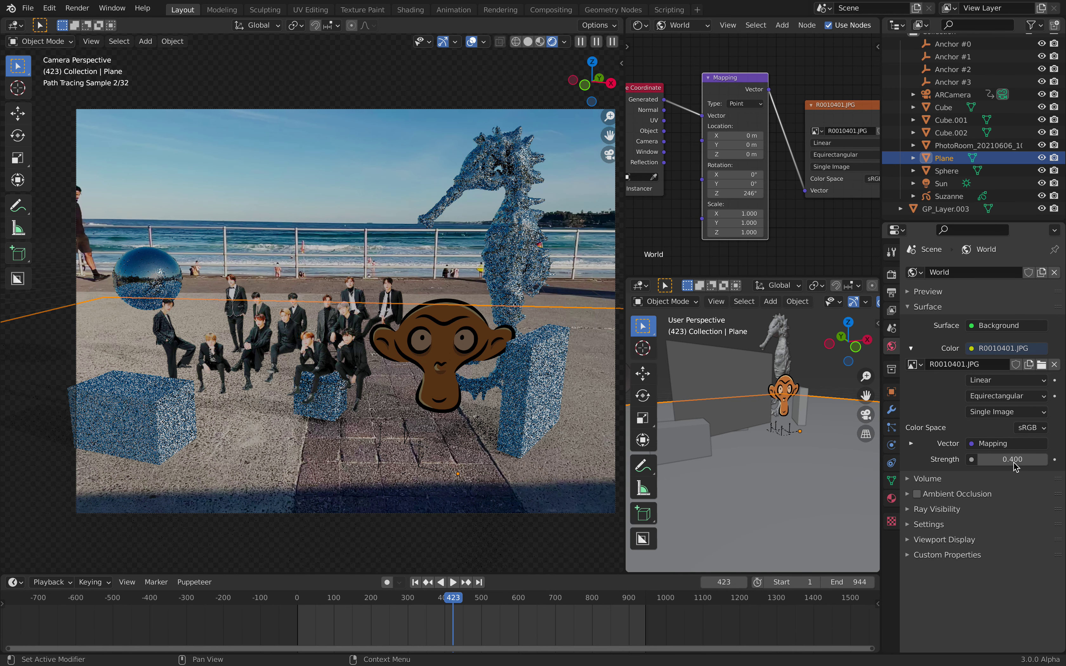
{"action": "left_click_drag", "start_coordinate": [1018, 461], "coordinate": [1009, 460]}
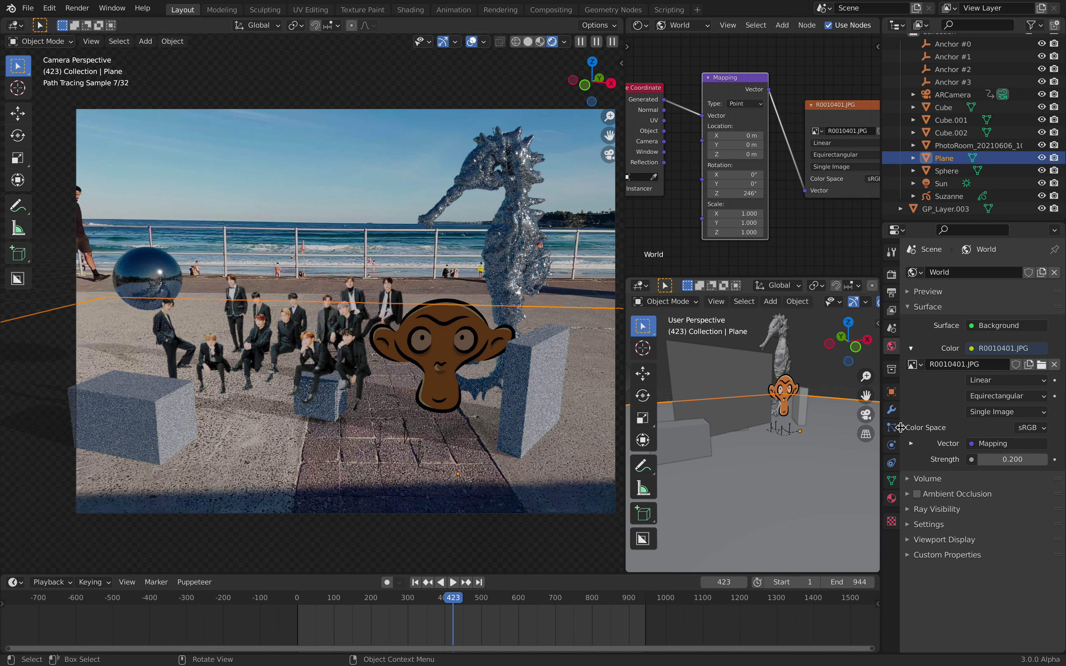
Step: Set the scene's color management Look to Medium Contrast
{"action": "left_click", "coordinate": [893, 278]}
{"action": "left_click", "coordinate": [929, 526]}
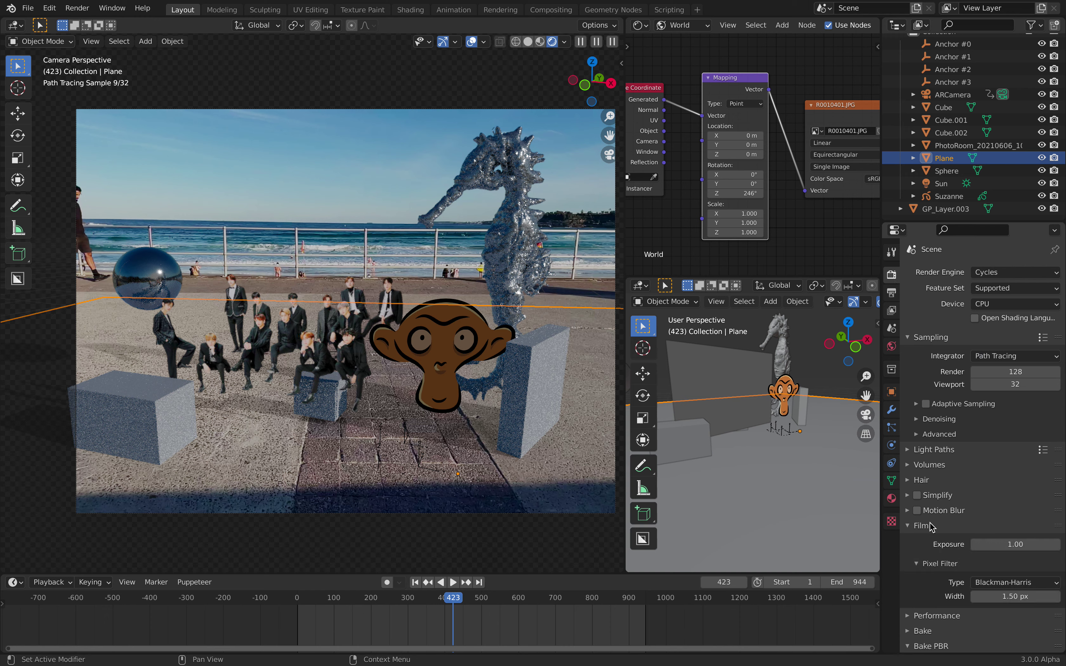
{"action": "scroll", "coordinate": [955, 550], "scroll_direction": "down", "scroll_amount": 5}
{"action": "scroll", "coordinate": [969, 547], "scroll_direction": "down", "scroll_amount": 6}
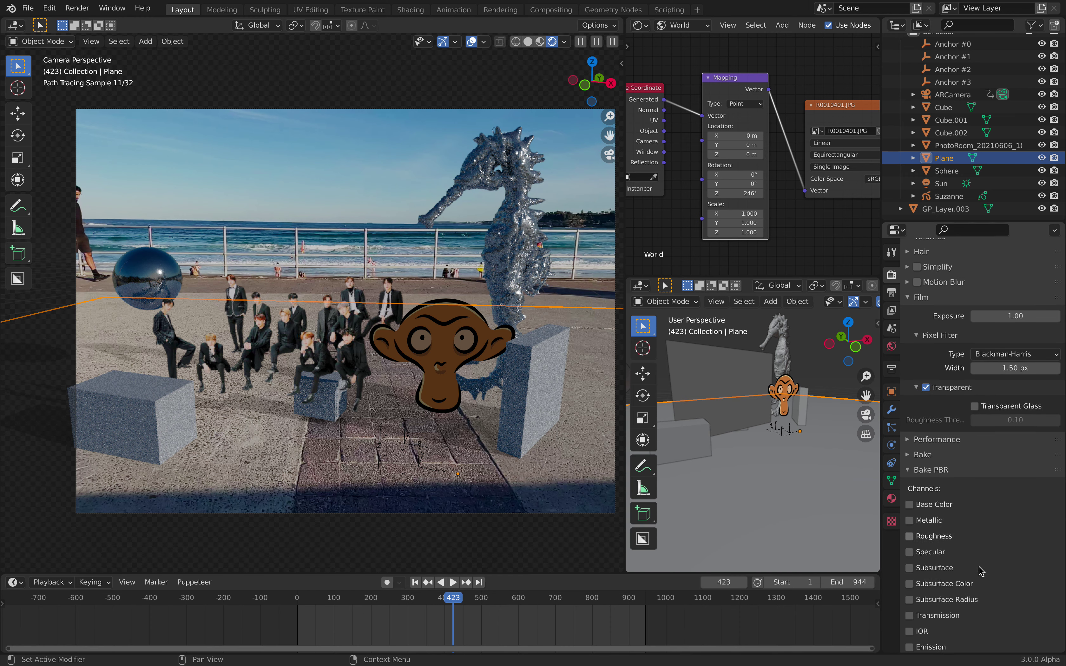
{"action": "left_click", "coordinate": [913, 471]}
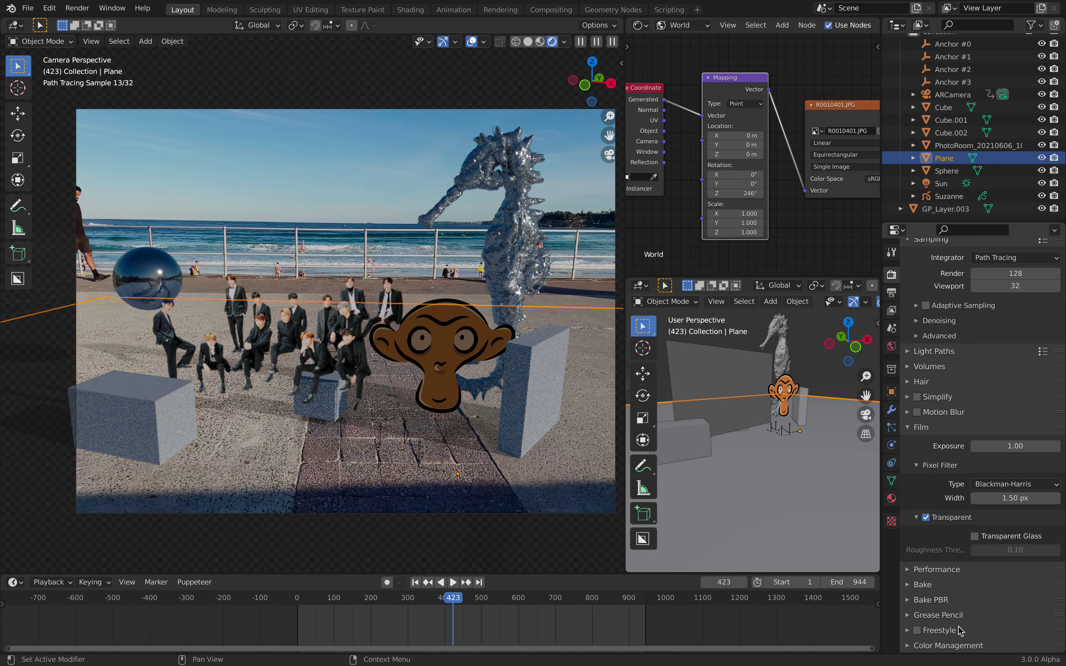
{"action": "scroll", "coordinate": [960, 632], "scroll_direction": "down", "scroll_amount": 5}
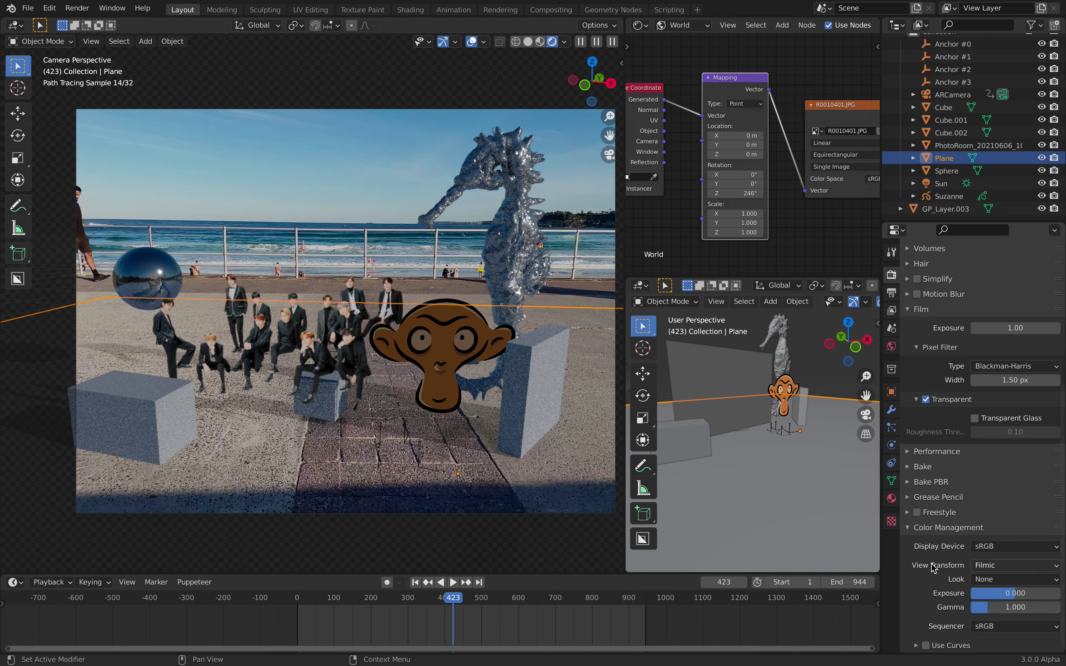
{"action": "left_click", "coordinate": [1006, 581]}
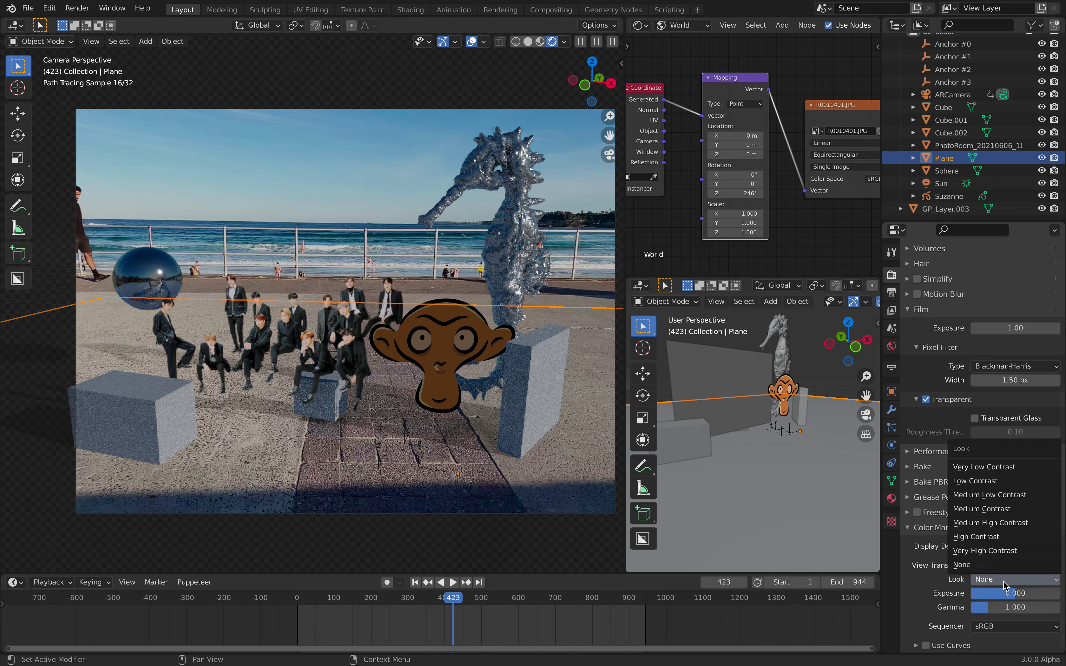
{"action": "left_click", "coordinate": [999, 515]}
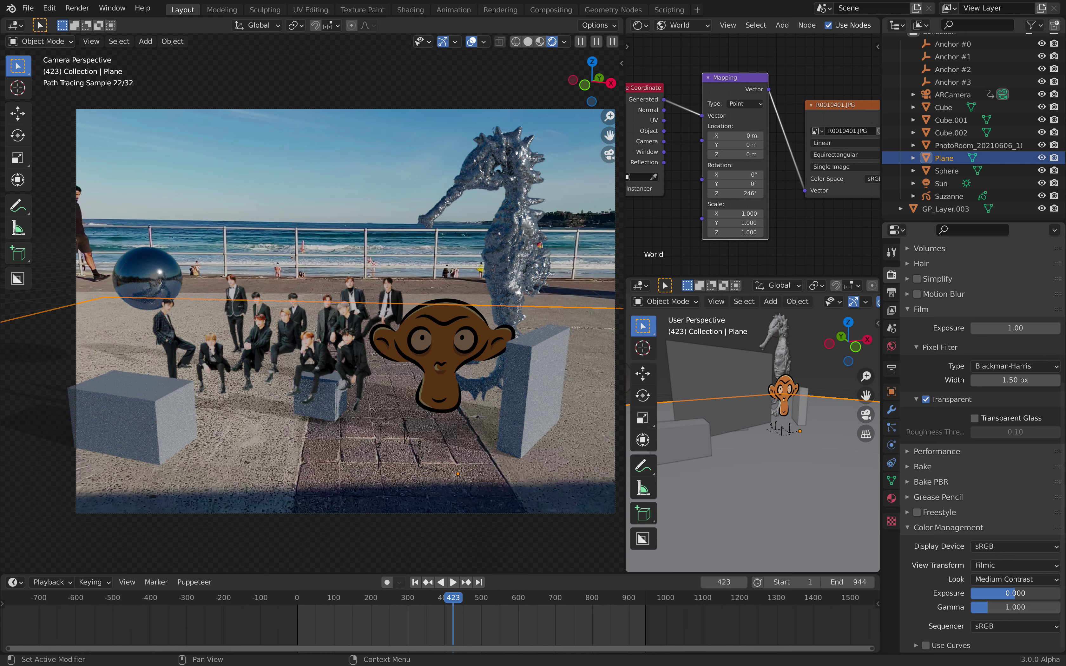
Step: Set the color management exposure to 0.28 and save the Blender file
{"action": "mouse_move", "coordinate": [1015, 593]}
{"action": "left_mouse_down"}
{"action": "mouse_move", "coordinate": [987, 593]}
{"action": "mouse_move", "coordinate": [1017, 593]}
{"action": "left_mouse_up"}
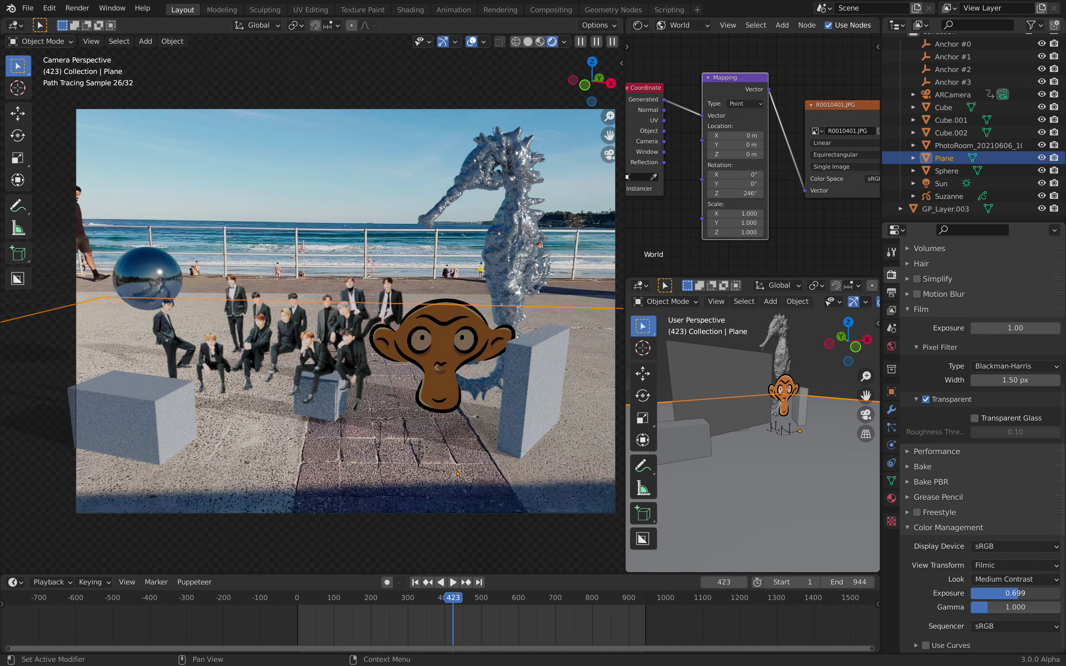
{"action": "key", "text": "ctrl+z"}
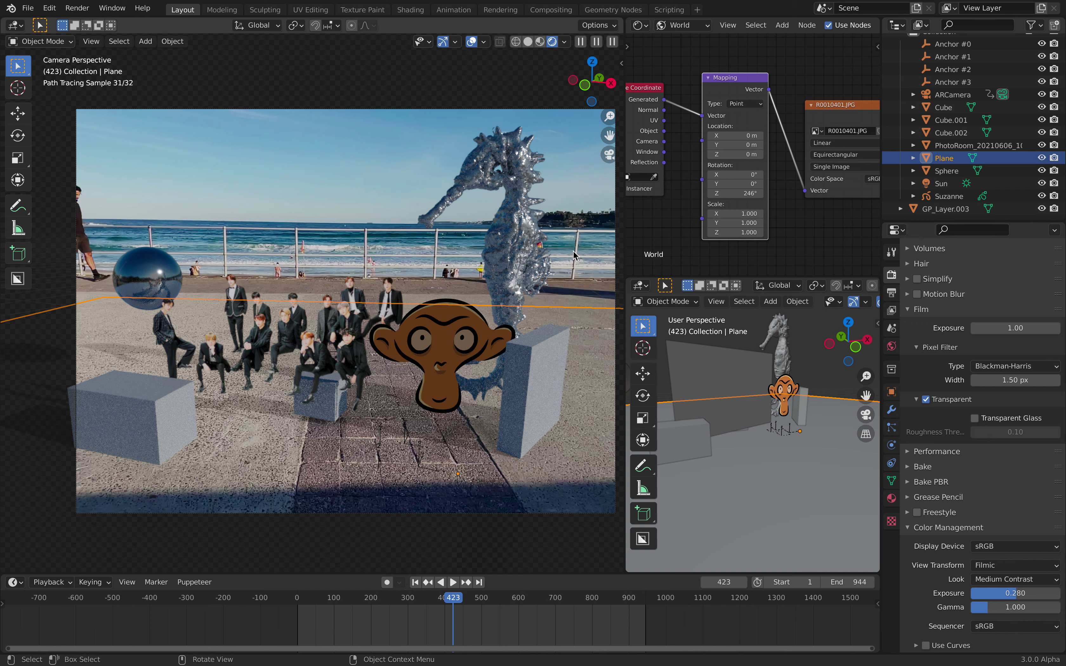
{"action": "key", "text": "ctrl+s"}
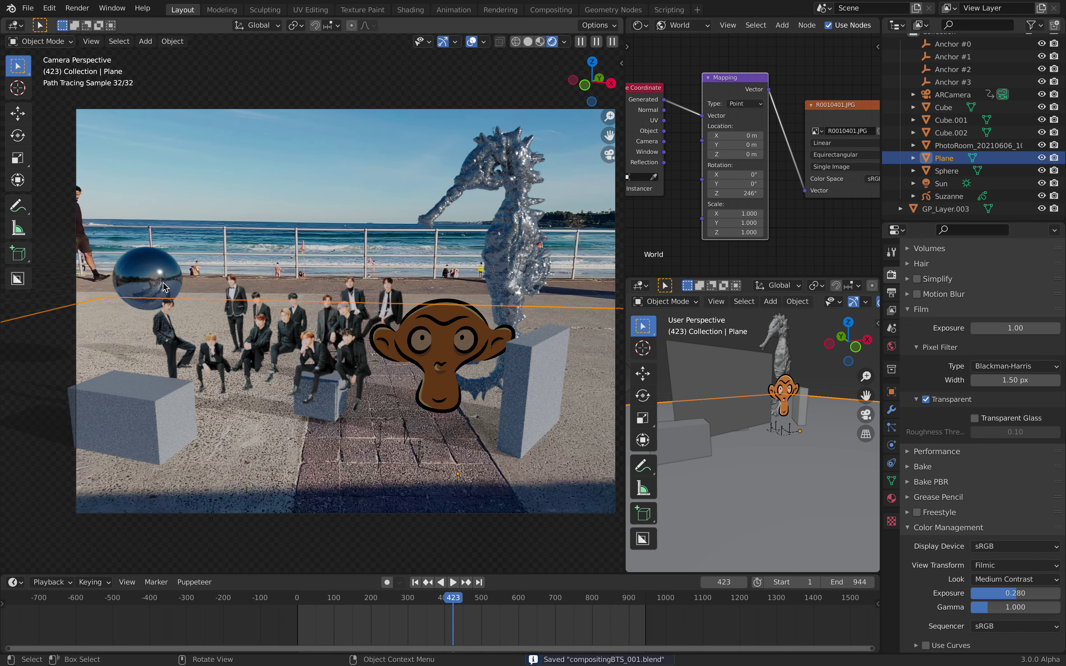
Step: Deselect everything and preview the rendered composite by playing the animation and jumping to around frame 614
{"action": "left_click", "coordinate": [173, 274]}
{"action": "left_click", "coordinate": [323, 206]}
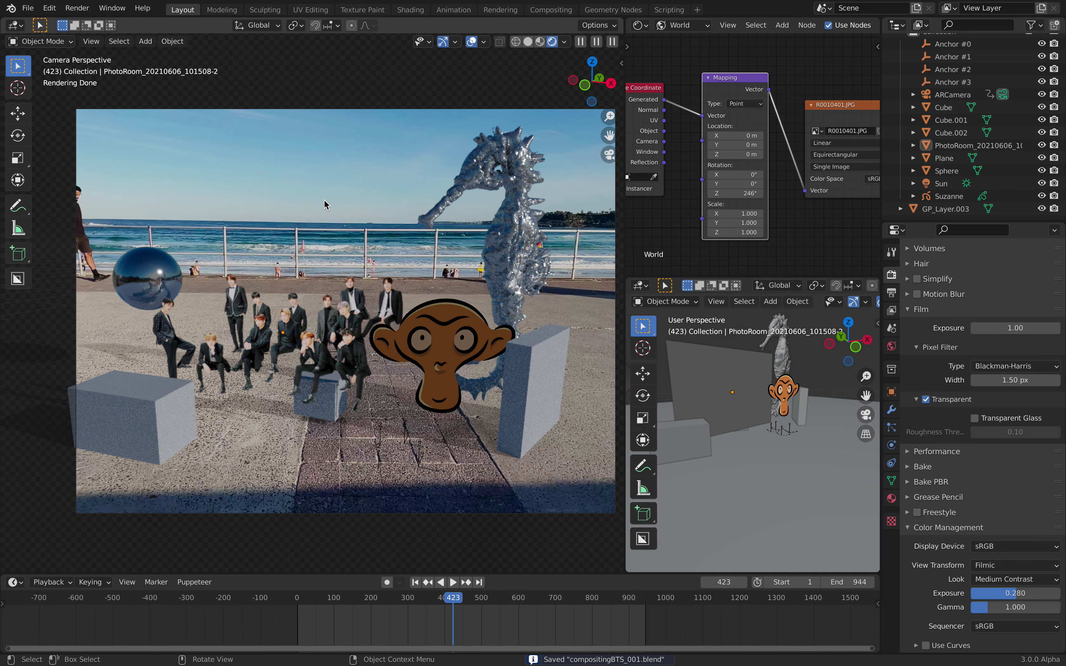
{"action": "key", "text": "space"}
{"action": "left_click", "coordinate": [524, 599]}
{"action": "key", "text": "space"}
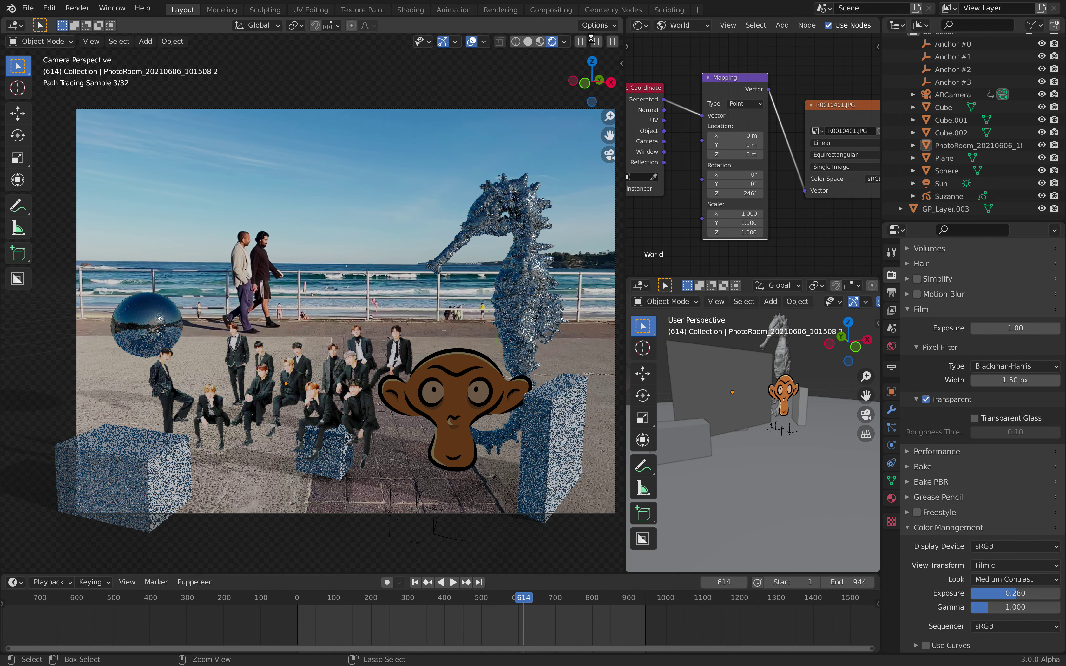
Step: Save the Blender file and play the animation in Material Preview from around frame 210
{"action": "key", "text": "ctrl+s"}
{"action": "left_click", "coordinate": [541, 42]}
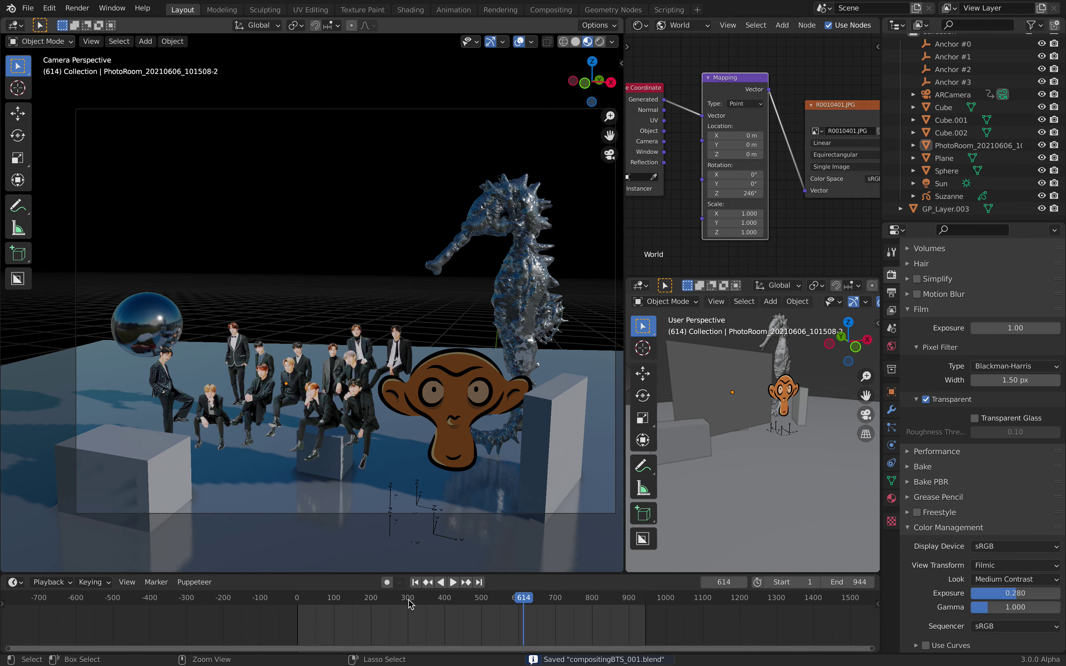
{"action": "left_click", "coordinate": [377, 599]}
{"action": "key", "text": "space"}
{"action": "left_click_drag", "start_coordinate": [359, 596], "coordinate": [358, 596]}
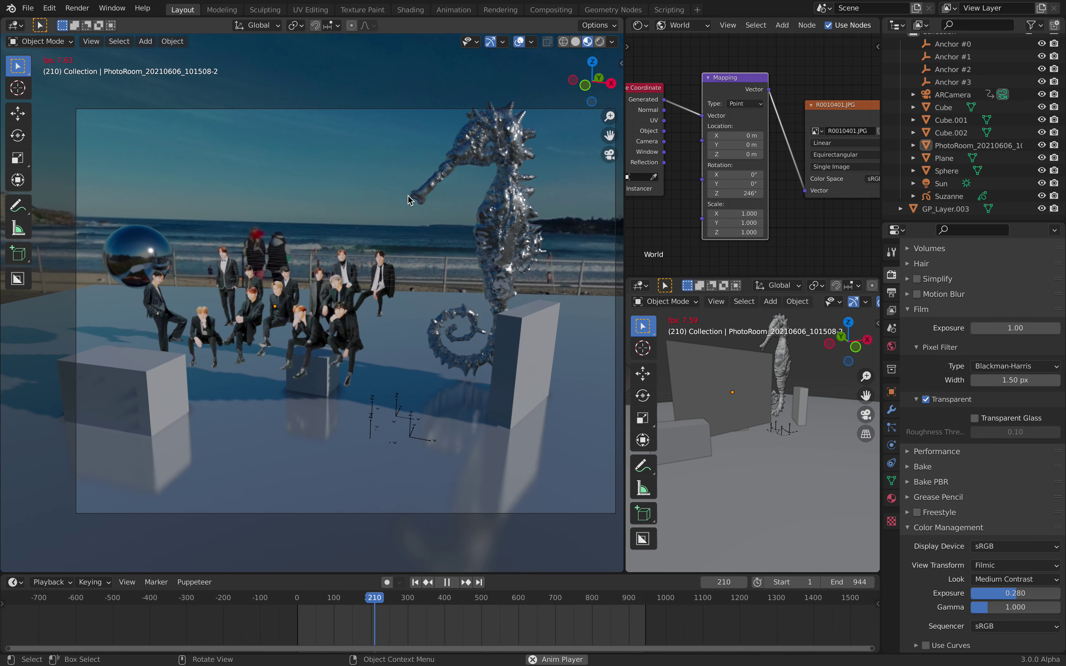
Step: Compare Solid and Material Preview shading during playback, jumping to around frame 428
{"action": "left_click", "coordinate": [575, 42]}
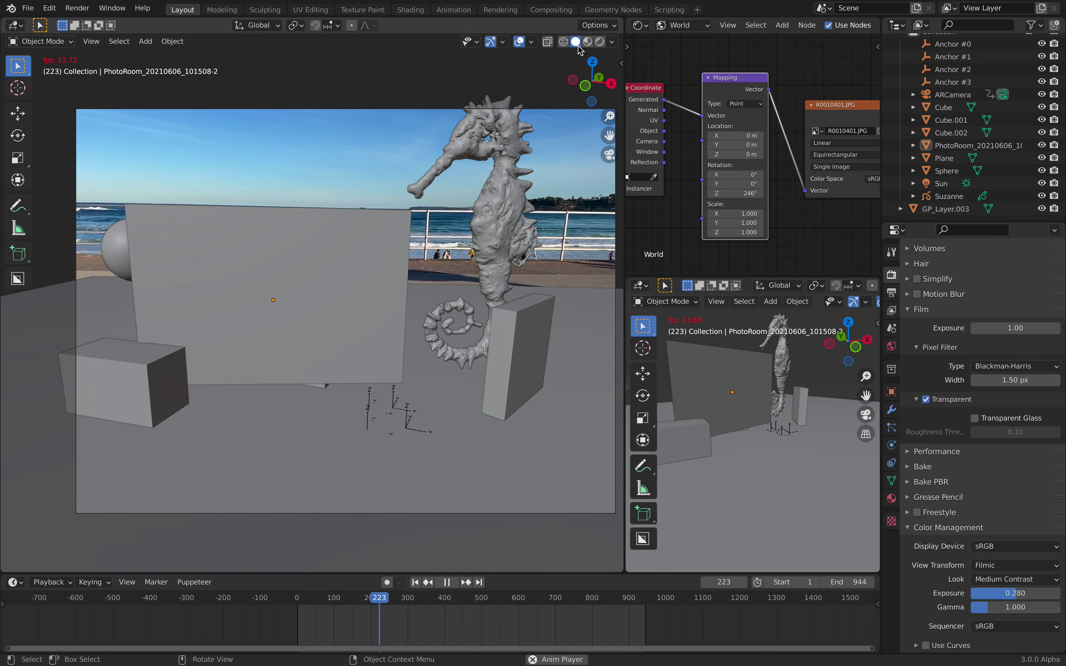
{"action": "left_click", "coordinate": [455, 601]}
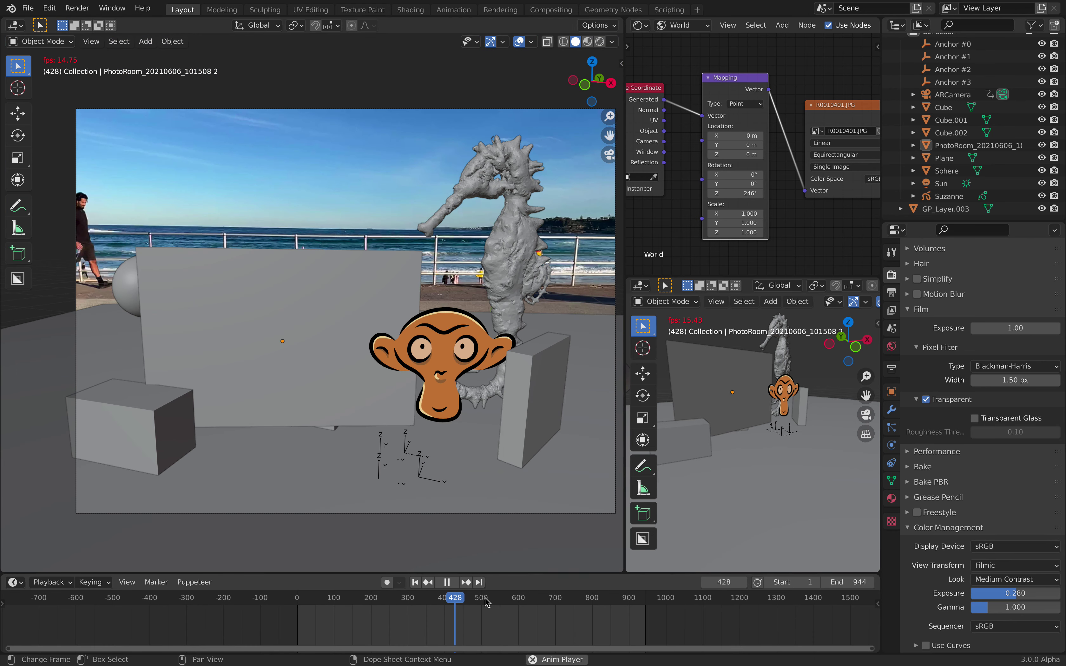
{"action": "left_click", "coordinate": [587, 42]}
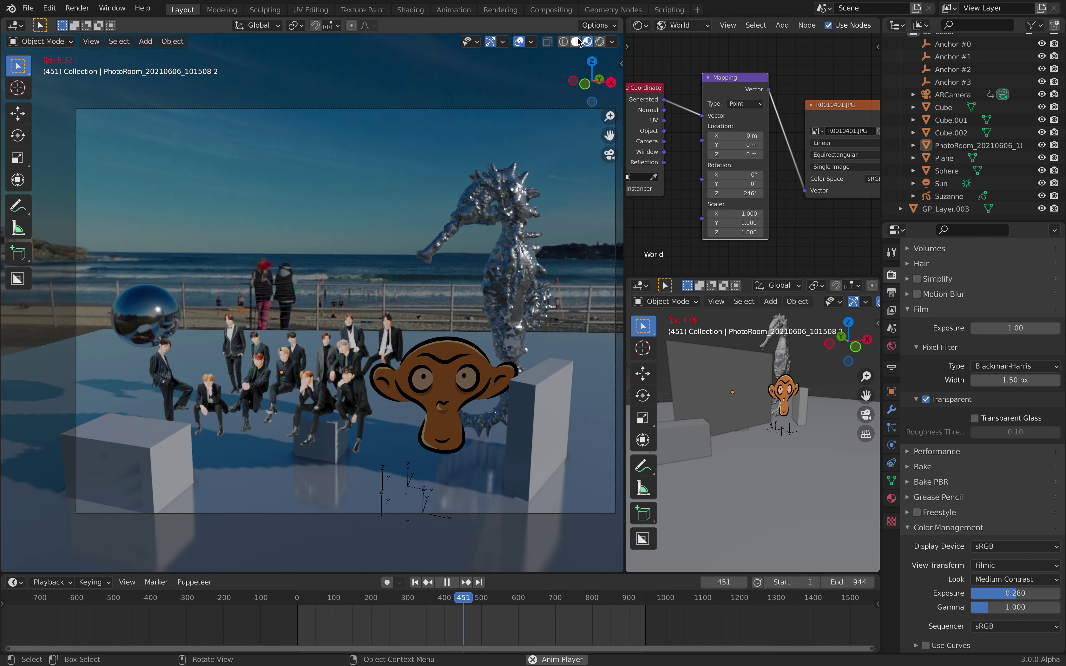
Step: Show the camera viewport in Solid shading with Texture color, and try the Cavity option on and off
{"action": "left_click", "coordinate": [575, 42]}
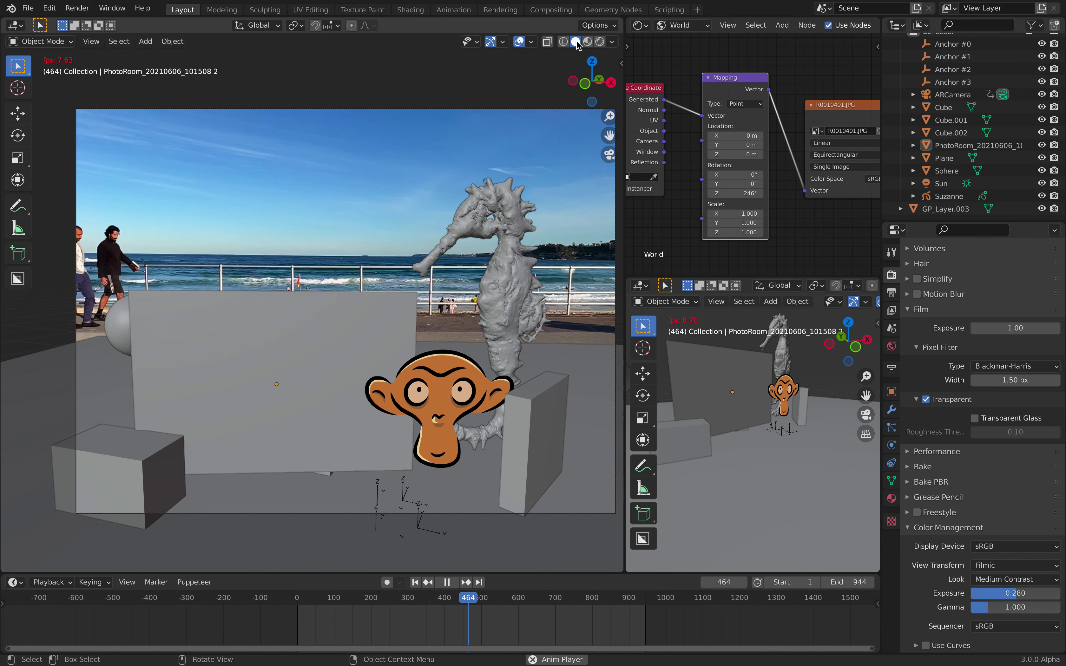
{"action": "left_click", "coordinate": [613, 44]}
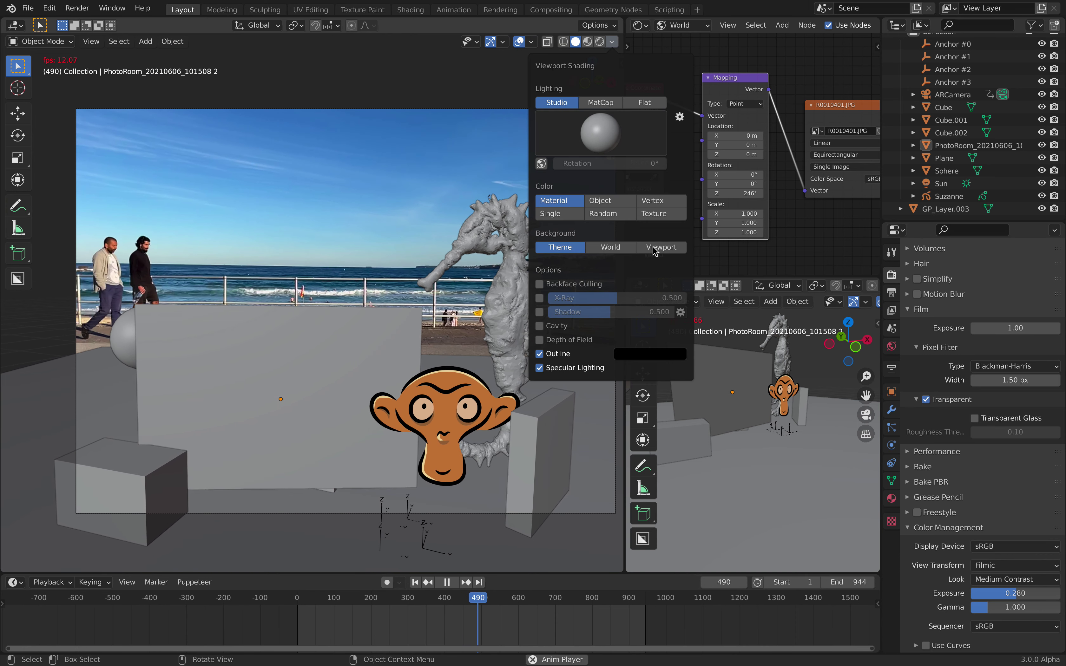
{"action": "left_click", "coordinate": [656, 214]}
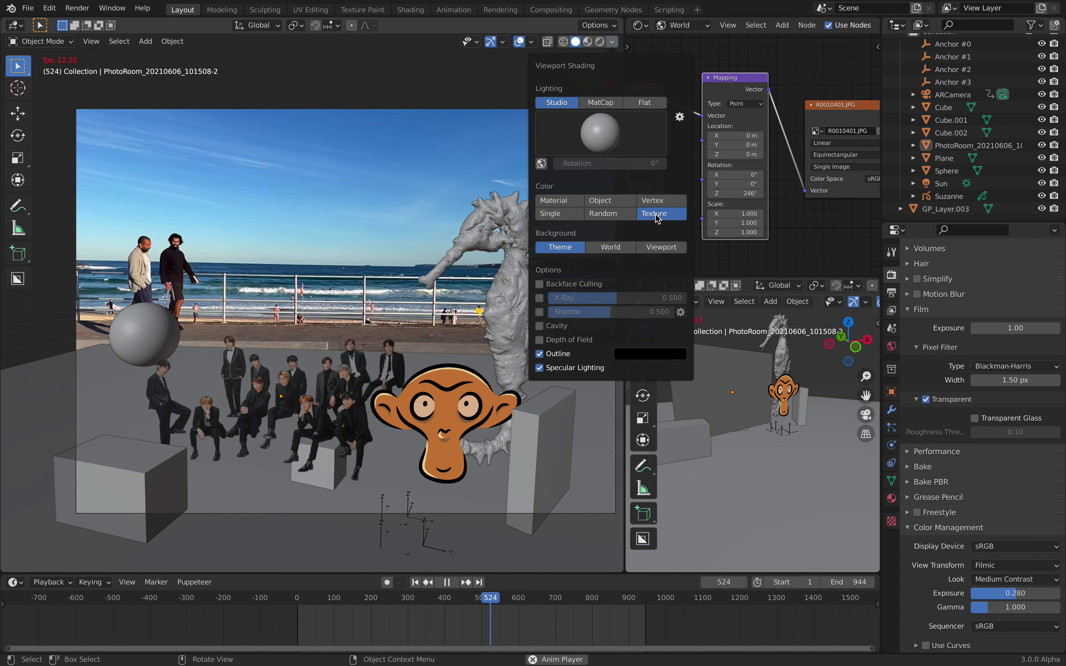
{"action": "left_click", "coordinate": [540, 326]}
{"action": "left_click", "coordinate": [541, 327]}
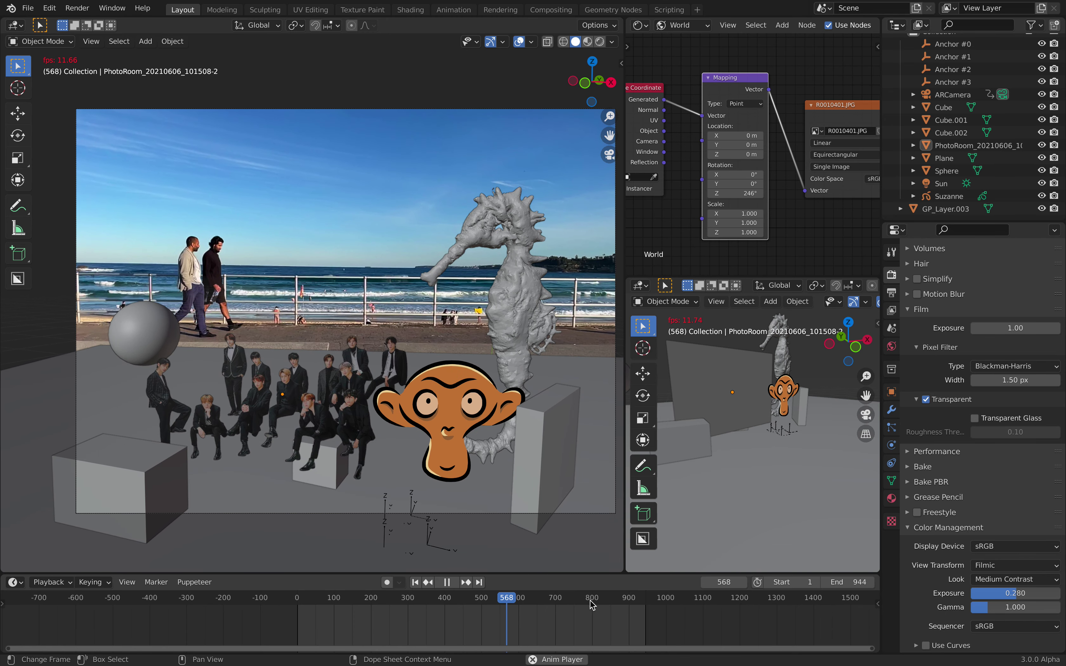
Step: Scrub and replay the textured Solid preview between about frames 389 and 712, and save the Blender file
{"action": "left_click_drag", "start_coordinate": [608, 603], "coordinate": [545, 604]}
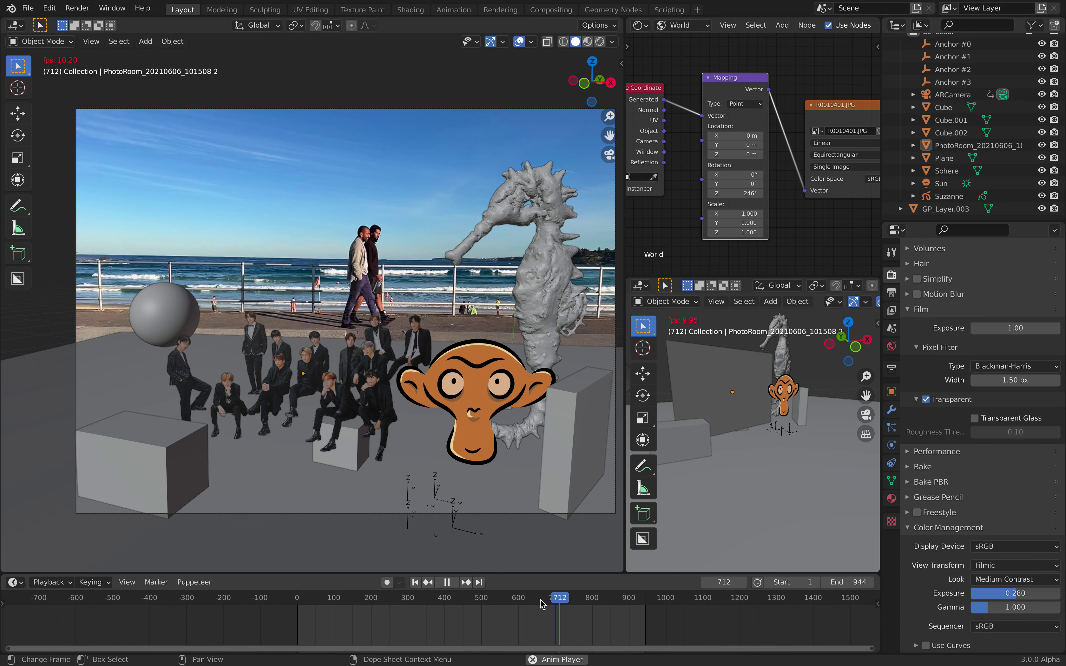
{"action": "left_click_drag", "start_coordinate": [542, 602], "coordinate": [441, 599]}
{"action": "left_click", "coordinate": [442, 603]}
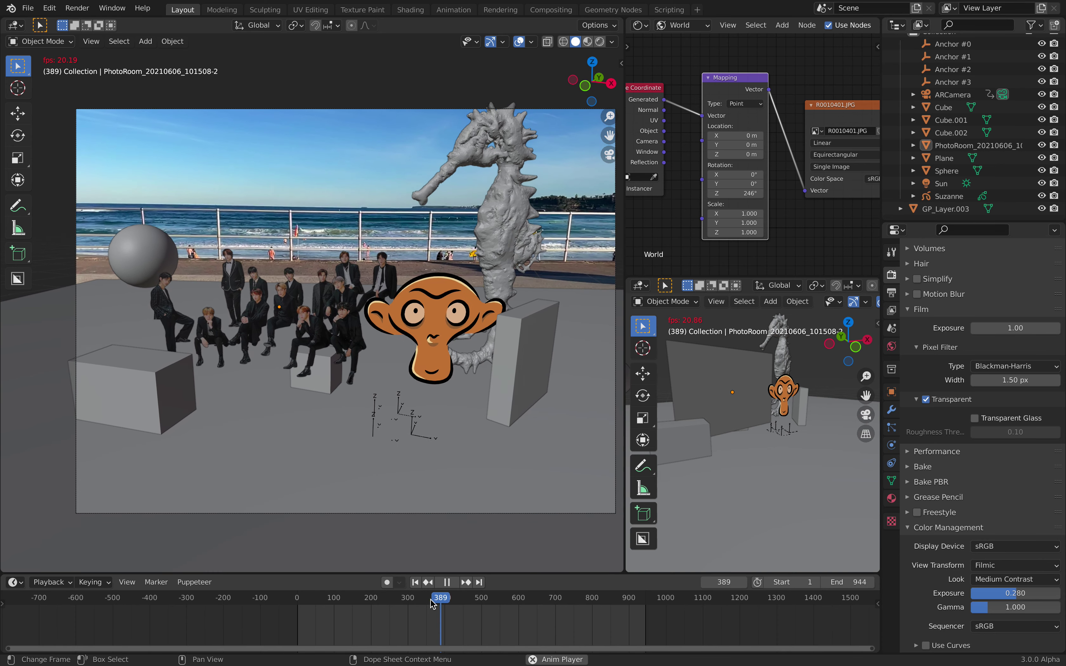
{"action": "left_click", "coordinate": [492, 610]}
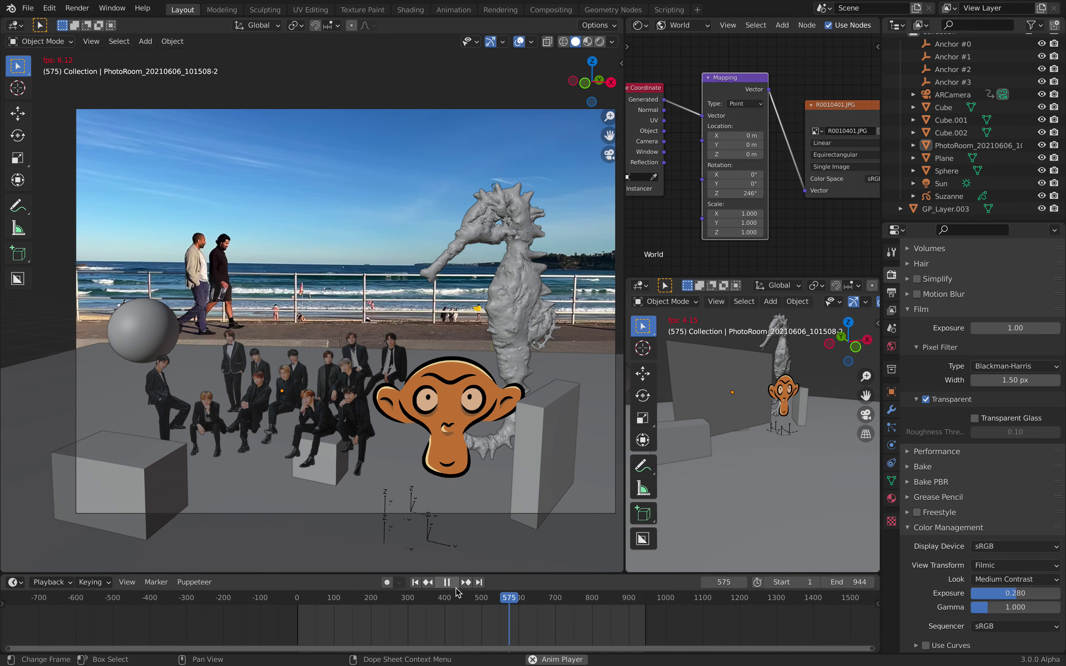
{"action": "key", "text": "ctrl+s"}
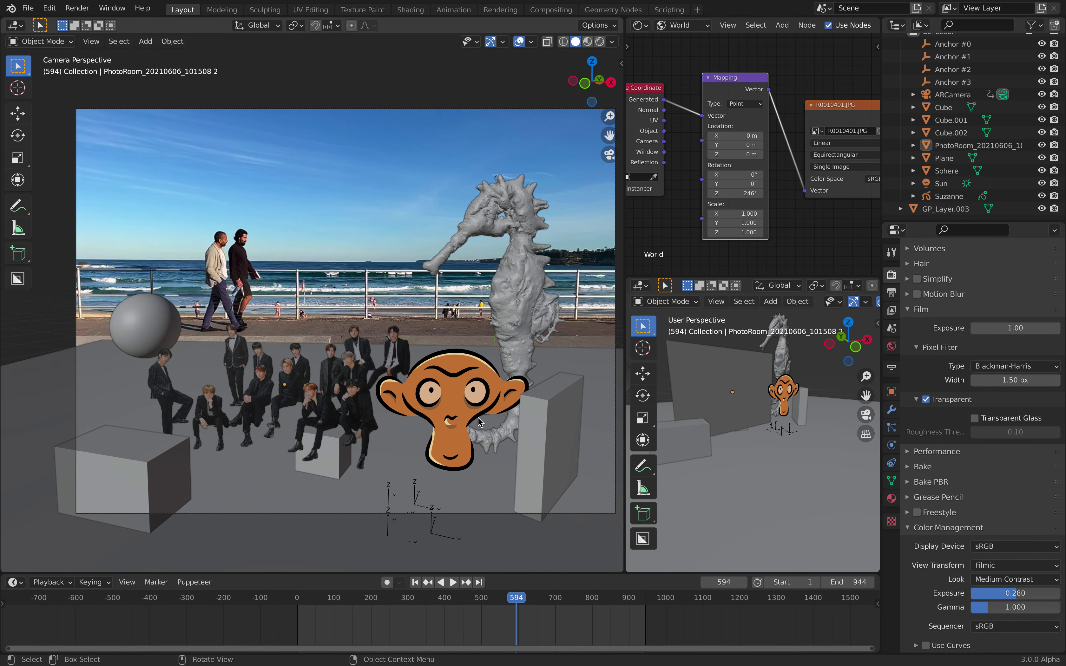
{"action": "left_click", "coordinate": [501, 602]}
{"action": "key", "text": "space"}
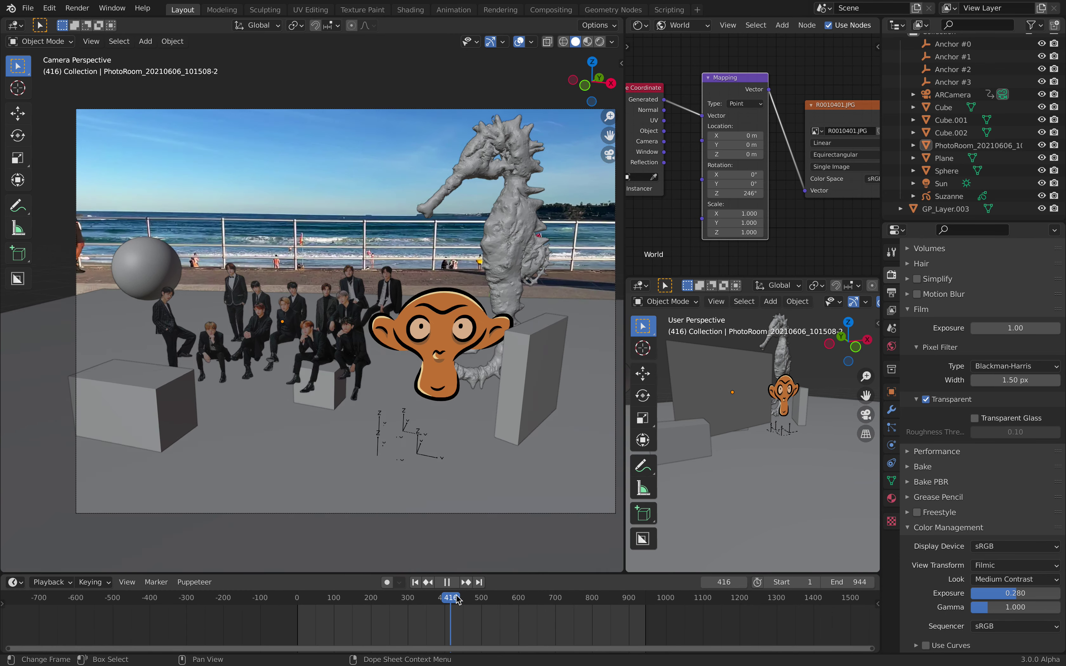
{"action": "key", "text": "space"}
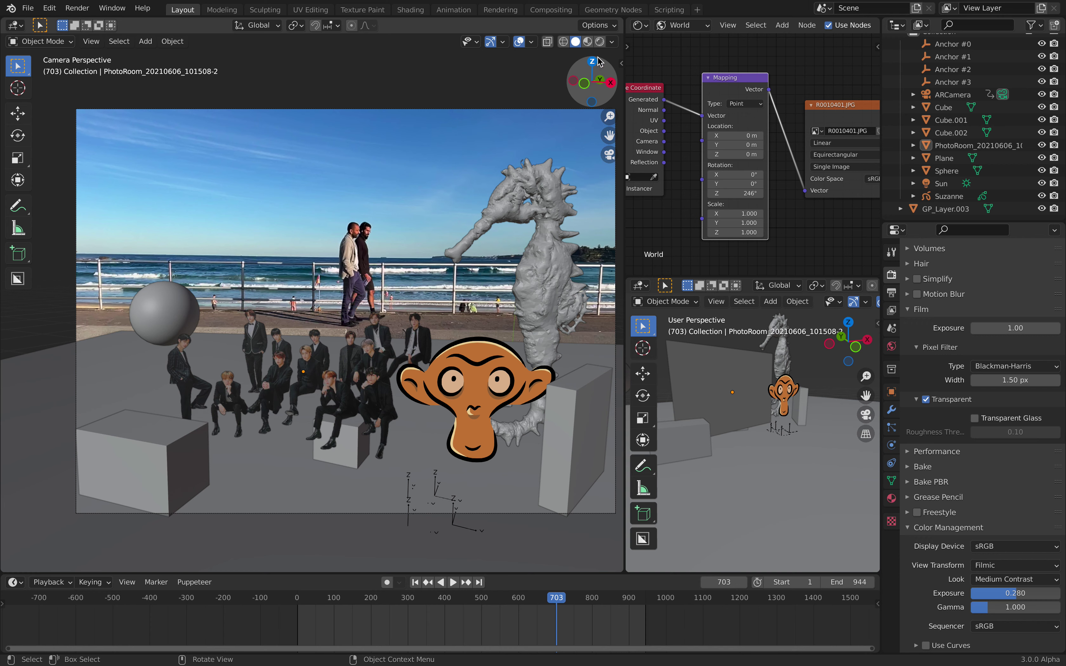
Step: Change the scene's render engine to Eevee
{"action": "left_click", "coordinate": [892, 252]}
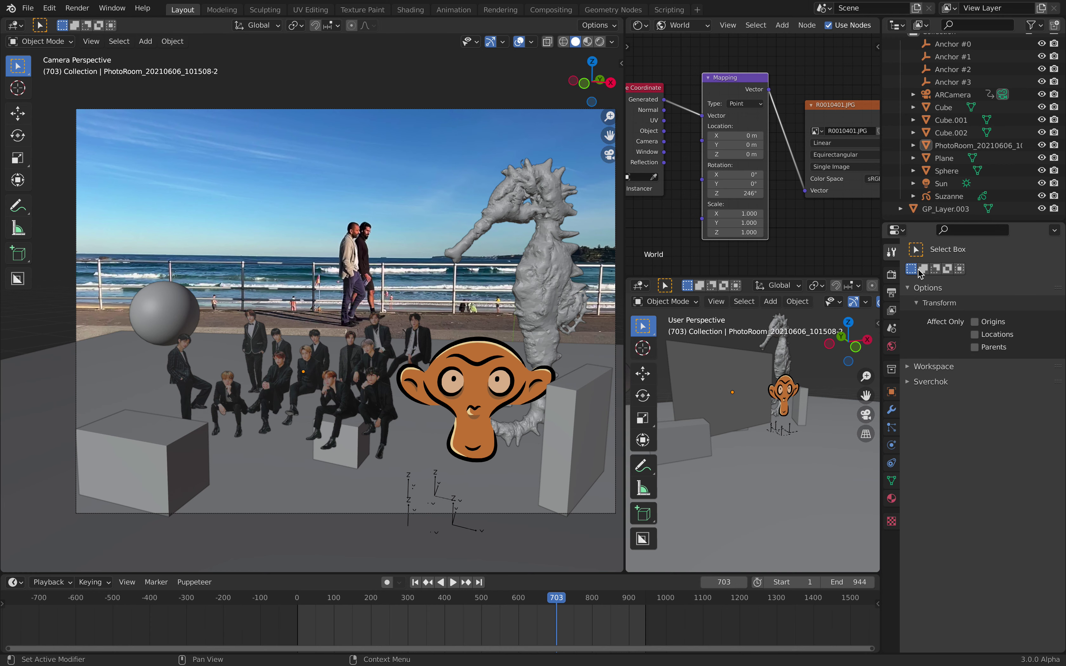
{"action": "left_click", "coordinate": [892, 274]}
{"action": "left_click", "coordinate": [996, 272]}
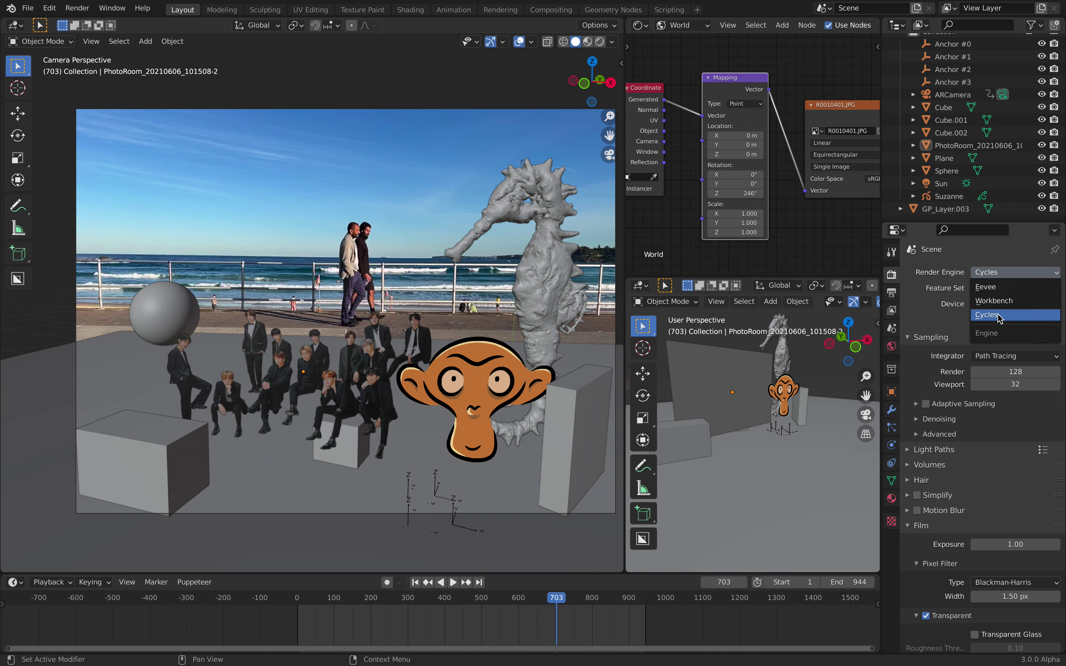
{"action": "left_click", "coordinate": [998, 315]}
{"action": "left_click", "coordinate": [1000, 281]}
{"action": "left_click", "coordinate": [999, 291]}
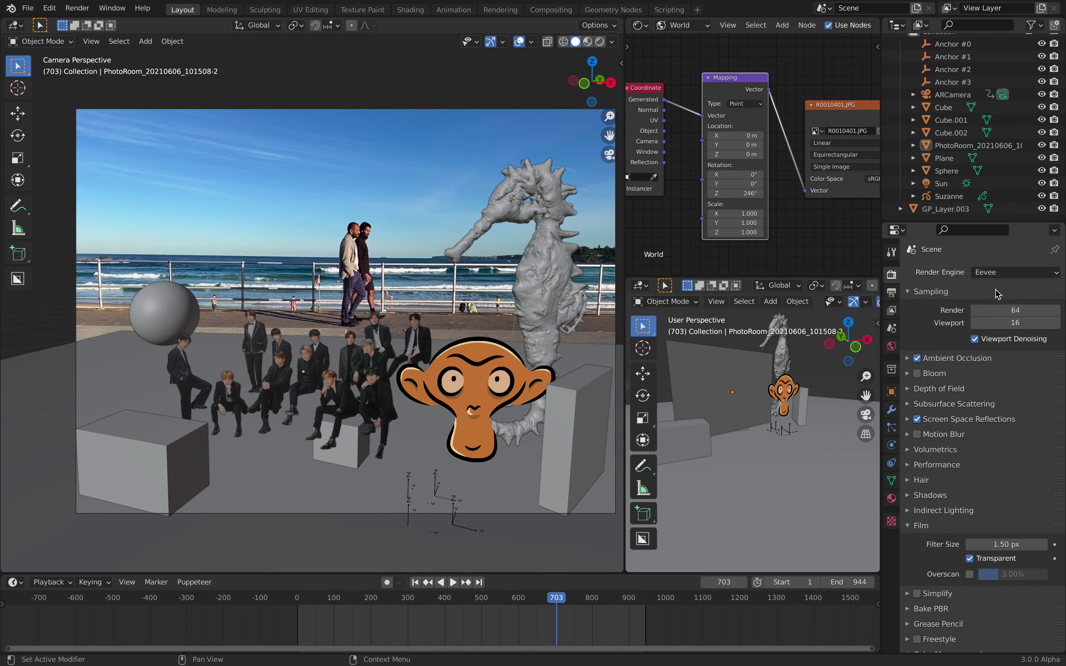
Step: Switch the camera viewport to Material Preview, move to frame 452 and save the Blender file
{"action": "left_click", "coordinate": [587, 41]}
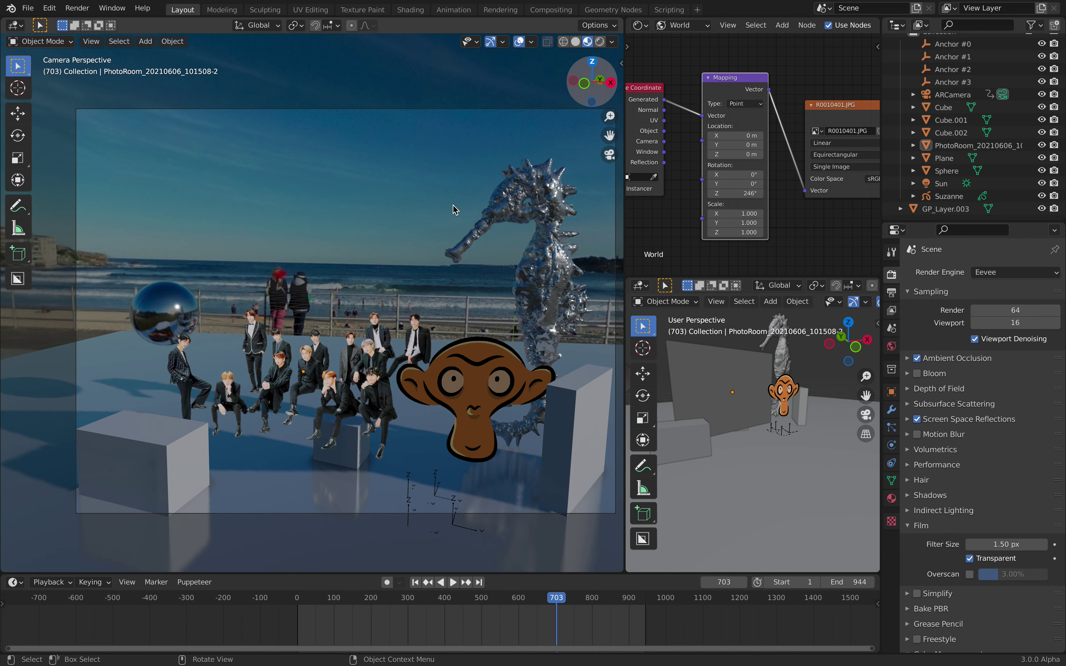
{"action": "left_click_drag", "start_coordinate": [517, 603], "coordinate": [464, 598]}
{"action": "key", "text": "space"}
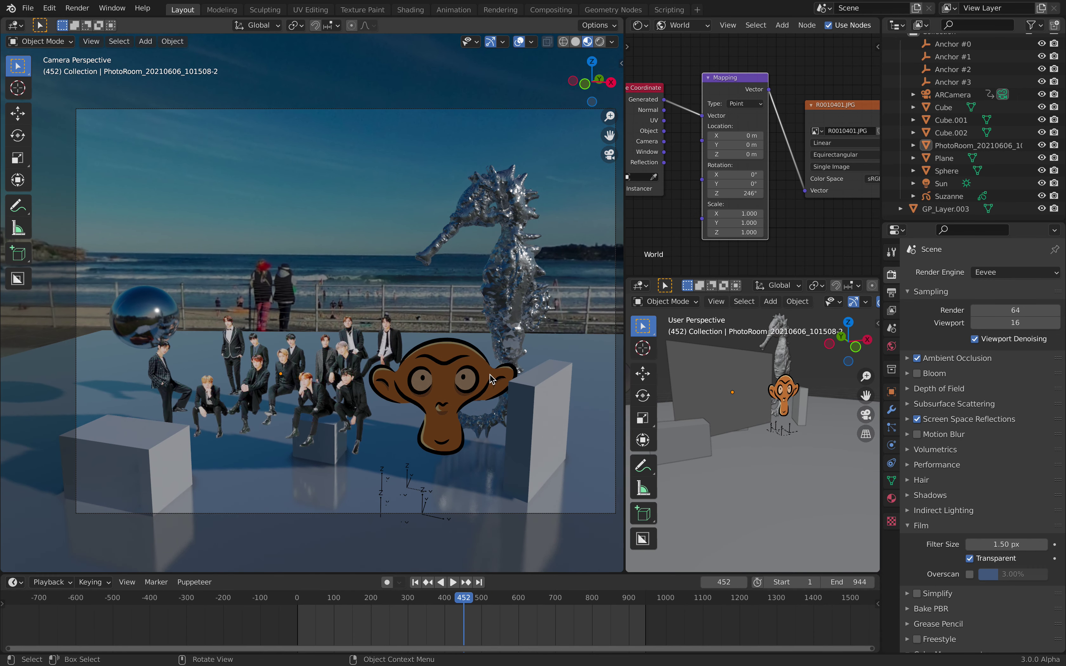
{"action": "key", "text": "ctrl+s"}
Step: Leave the camera view and close the shader editor and second viewport so one large 3D viewport remains
{"action": "scroll", "coordinate": [350, 316], "scroll_direction": "down", "scroll_amount": 1}
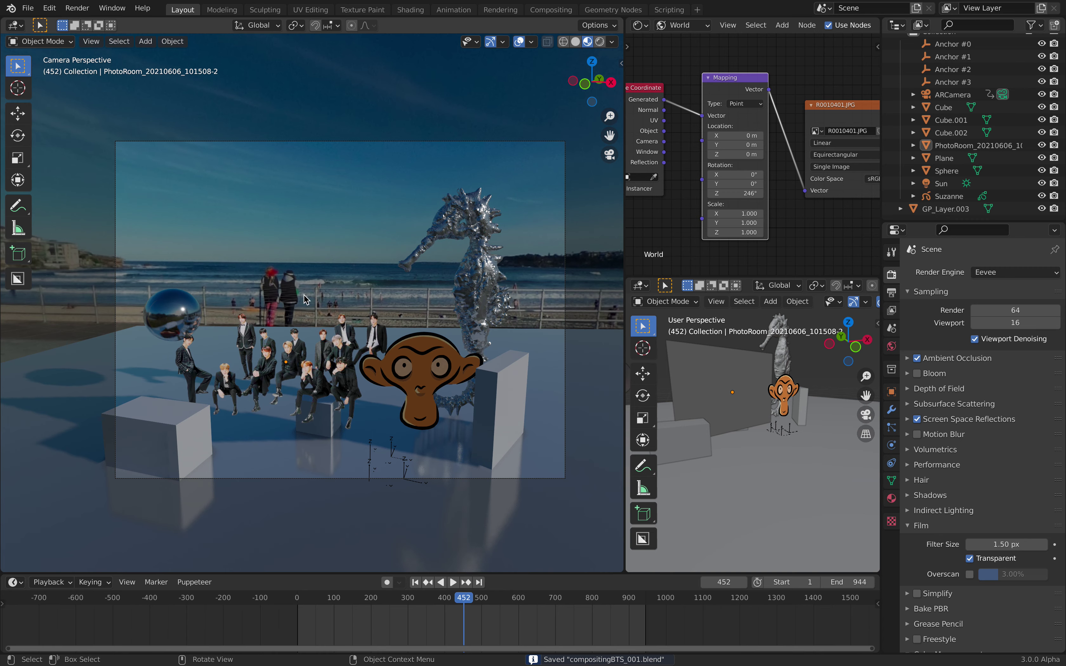
{"action": "middle_click_drag", "start_coordinate": [462, 365], "coordinate": [471, 172]}
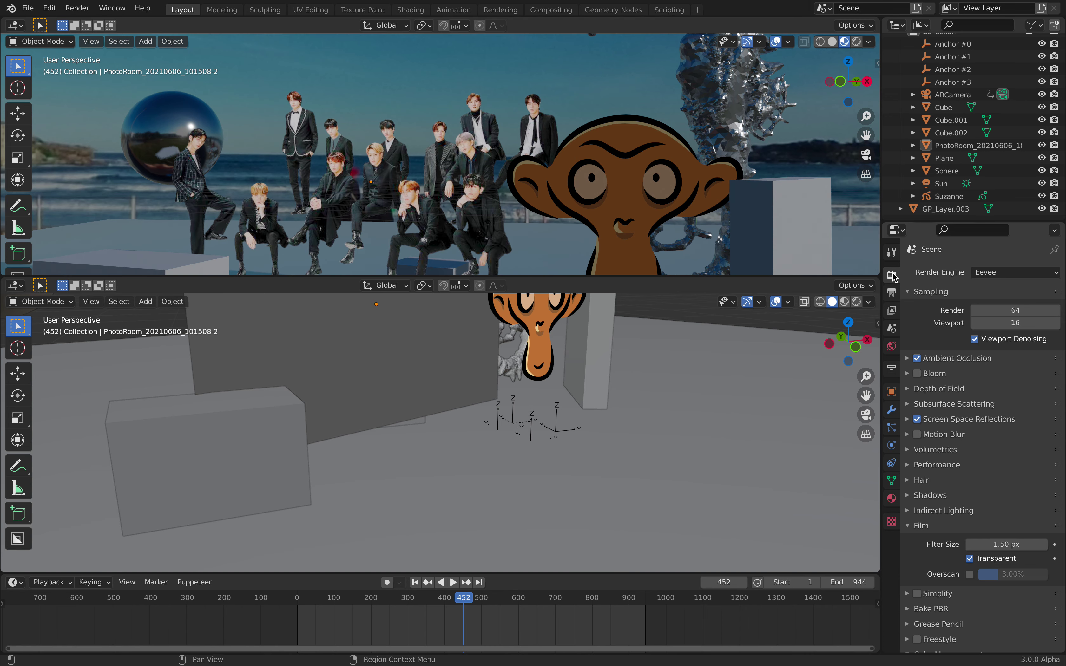
{"action": "key", "text": "ctrl+space"}
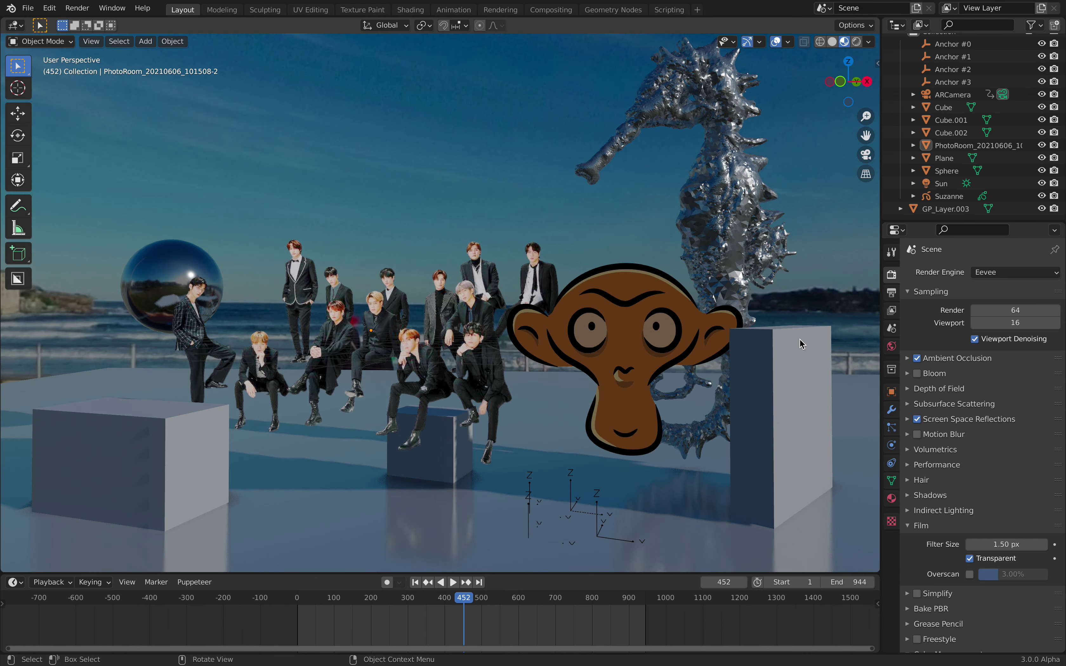
{"action": "middle_click_drag", "start_coordinate": [800, 338], "coordinate": [731, 333], "text": "shift"}
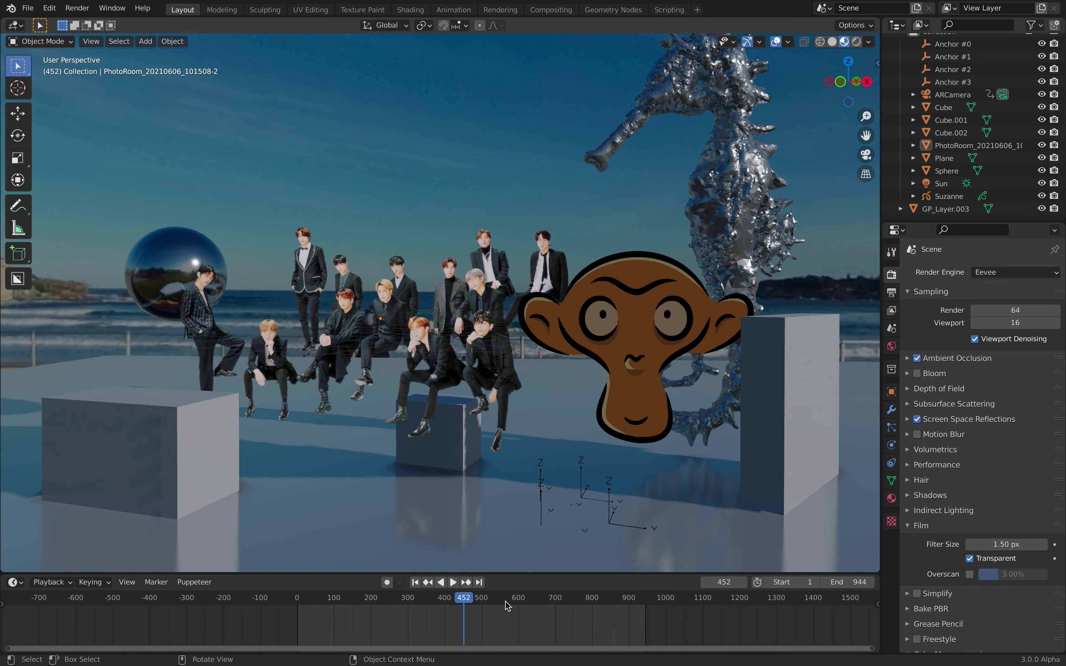
Step: Play and scrub the animation to frame 468 while viewing the composite from outside the camera
{"action": "key", "text": "space"}
{"action": "left_click_drag", "start_coordinate": [565, 598], "coordinate": [470, 580]}
{"action": "scroll", "coordinate": [613, 374], "scroll_direction": "down", "scroll_amount": 1}
{"action": "middle_click_drag", "start_coordinate": [612, 375], "coordinate": [639, 341]}
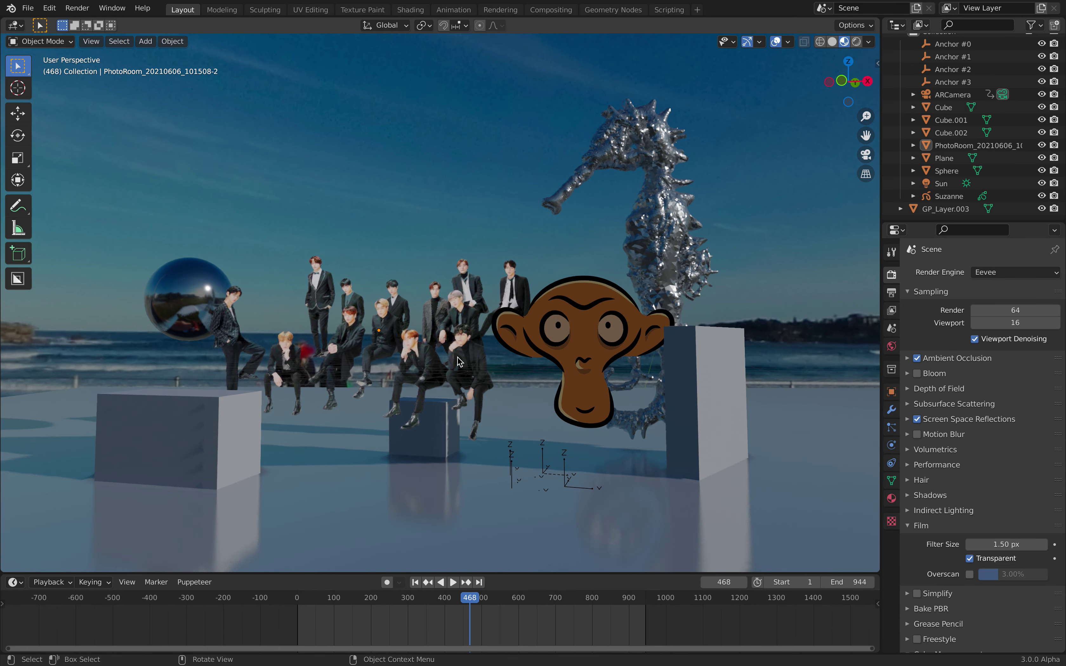
Step: Reposition the image plane of people and scale it up by about 1.18
{"action": "left_click", "coordinate": [474, 370]}
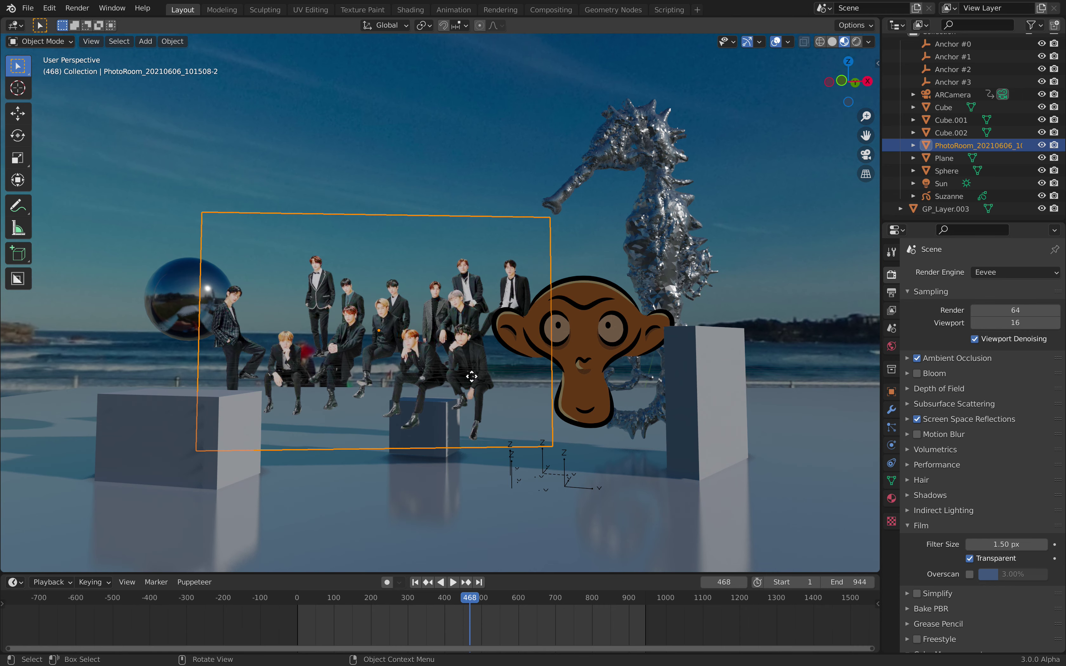
{"action": "key", "text": "g"}
{"action": "left_click", "coordinate": [502, 385]}
{"action": "key", "text": "s"}
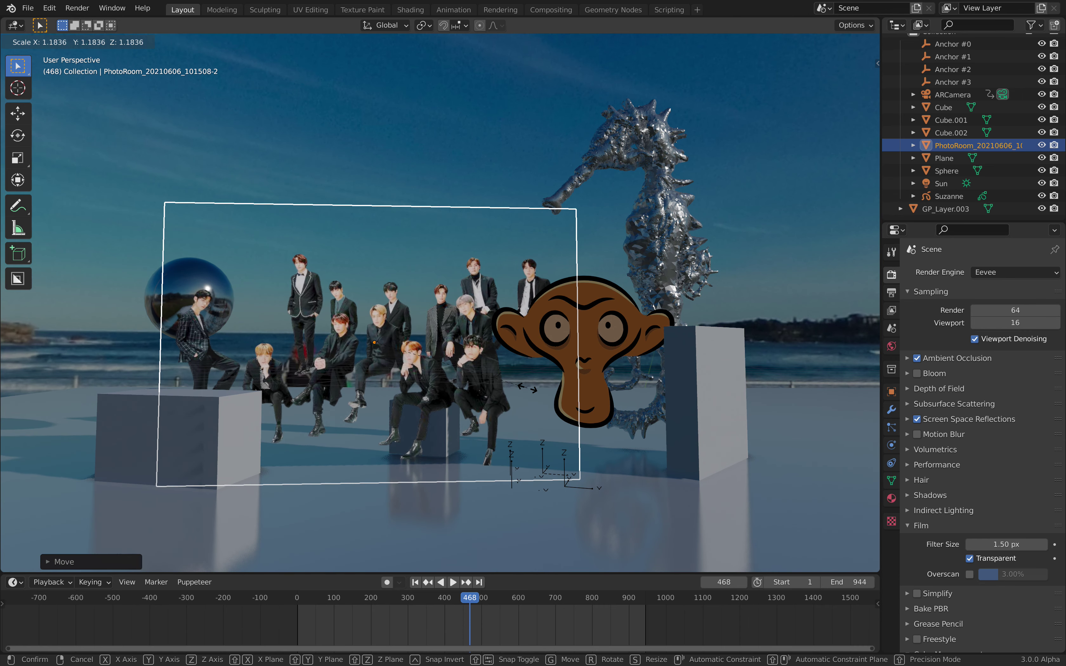
{"action": "left_click", "coordinate": [527, 387]}
{"action": "middle_click_drag", "start_coordinate": [527, 387], "coordinate": [553, 389]}
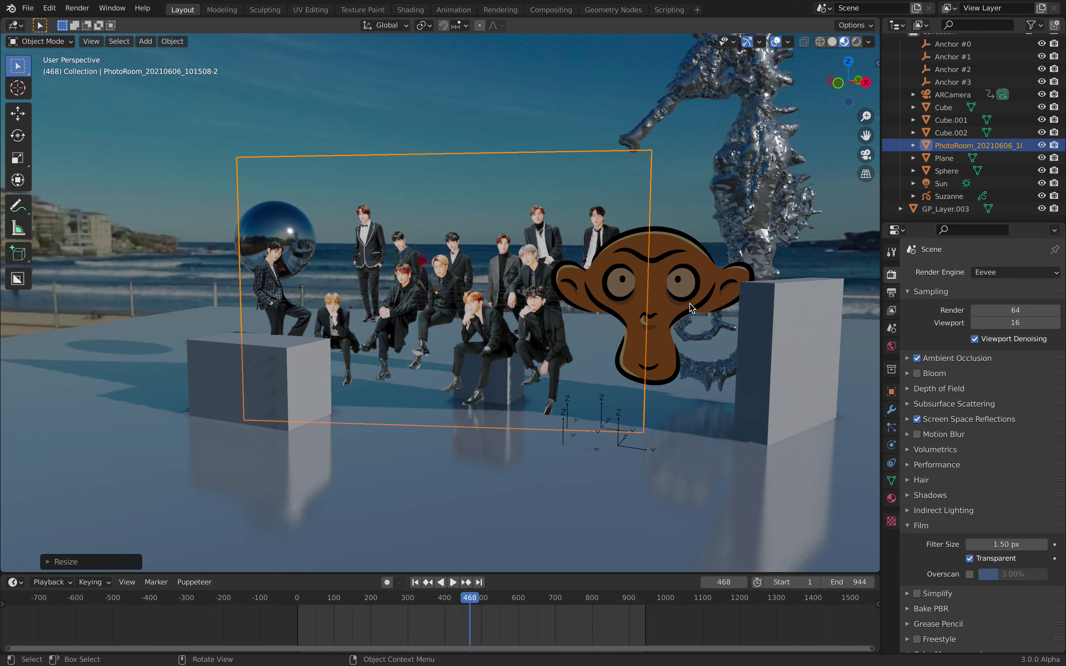
{"action": "middle_click_drag", "start_coordinate": [689, 304], "coordinate": [645, 328]}
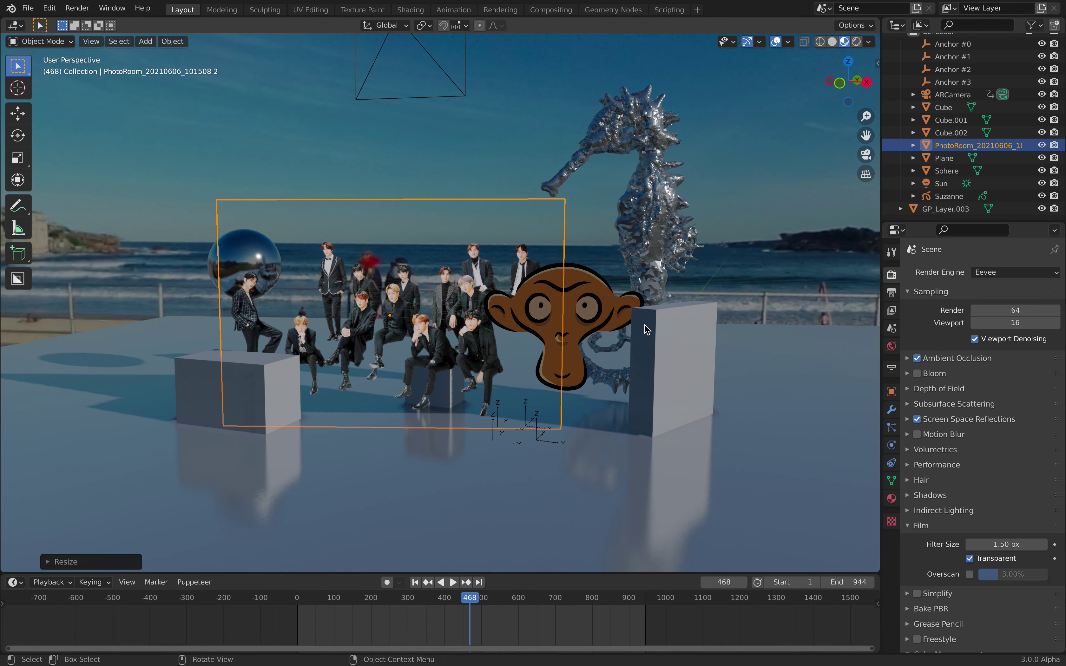
Step: Switch to Finder, preview the recorded clip 2021_06_05_1541200860.mp4 by scrubbing through it, and return to Blender
{"action": "key", "text": "ctrl+Left"}
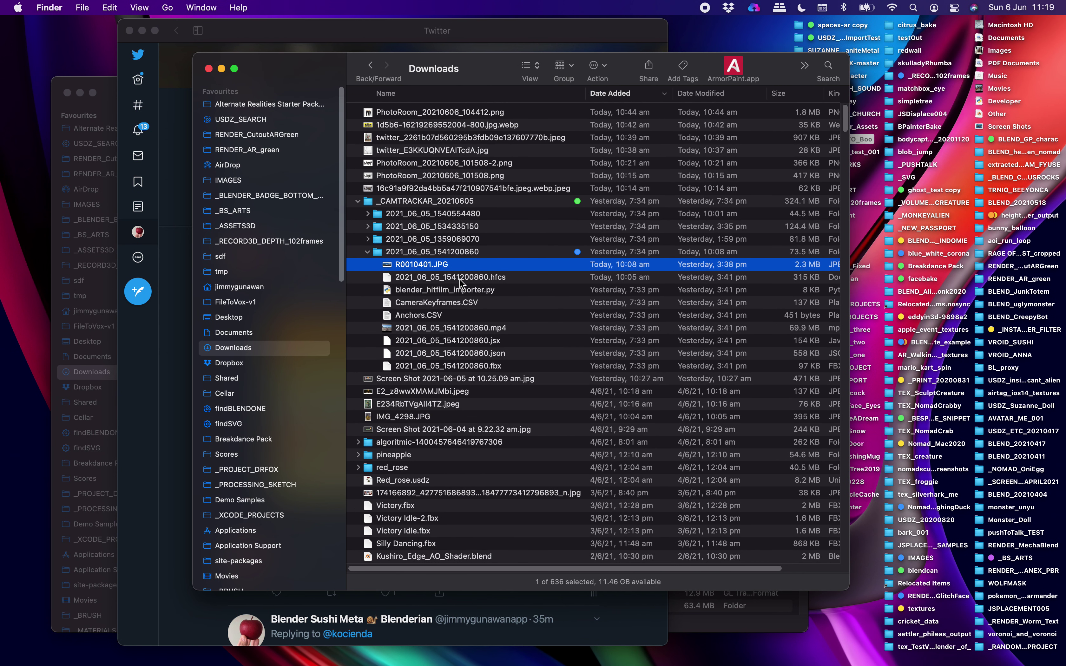
{"action": "left_click", "coordinate": [463, 329]}
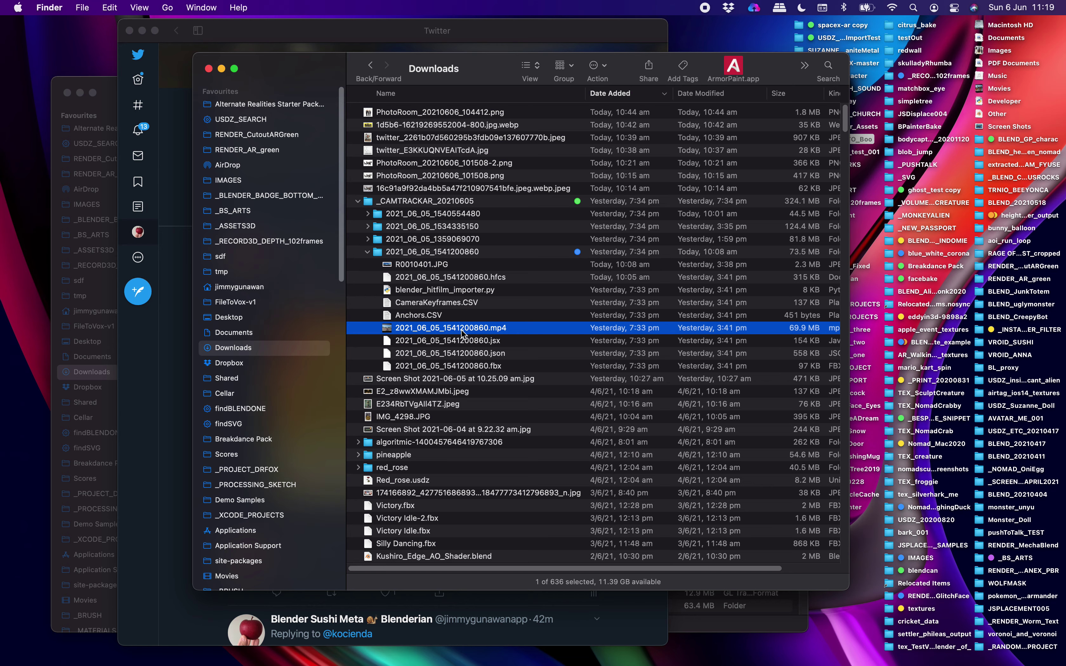
{"action": "key", "text": "space"}
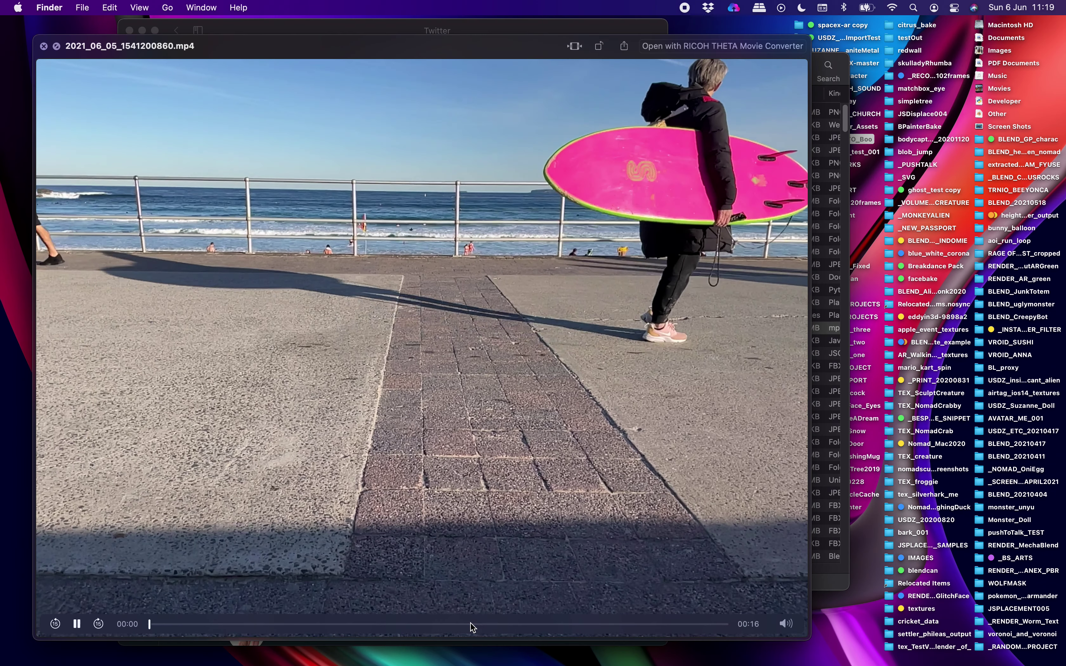
{"action": "left_click_drag", "start_coordinate": [440, 625], "coordinate": [339, 596]}
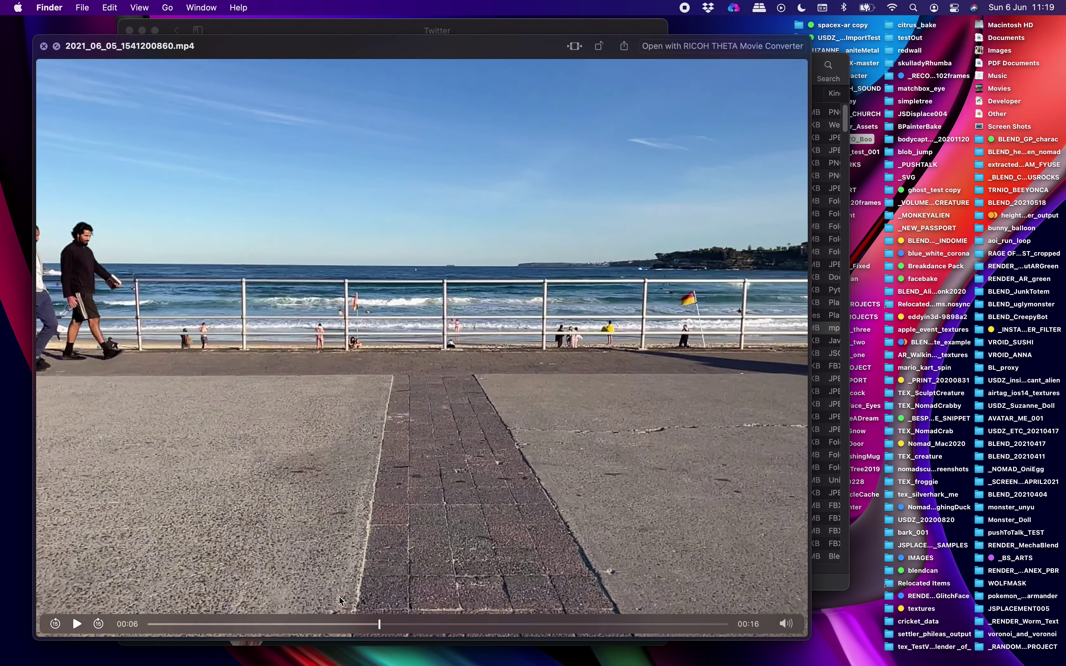
{"action": "left_click", "coordinate": [340, 600]}
{"action": "key", "text": "space"}
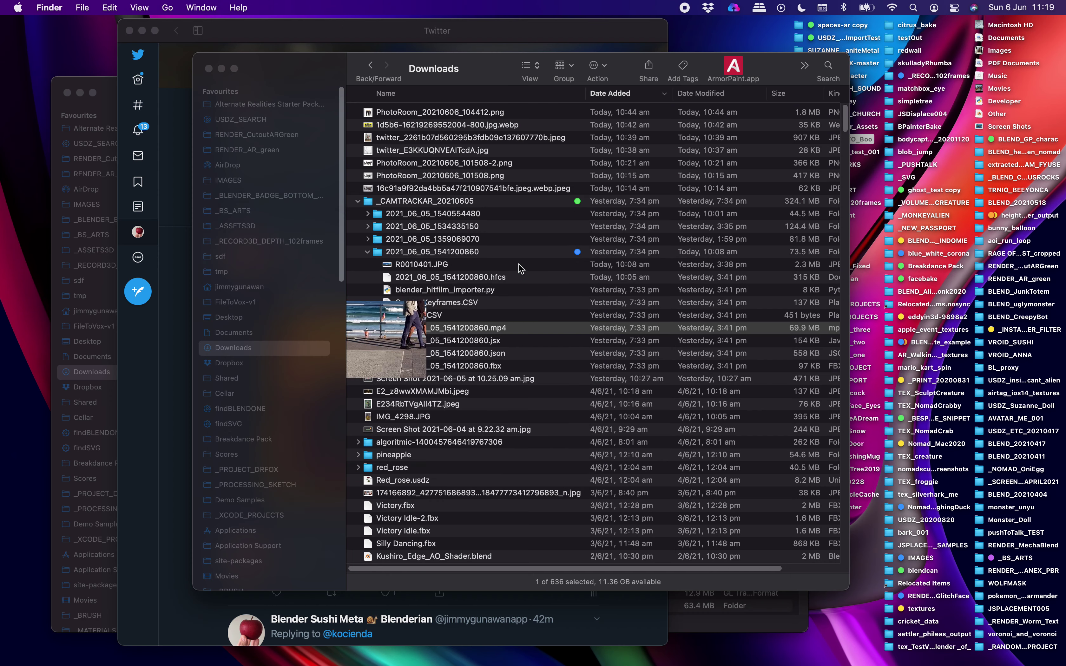
{"action": "key", "text": "ctrl+Right"}
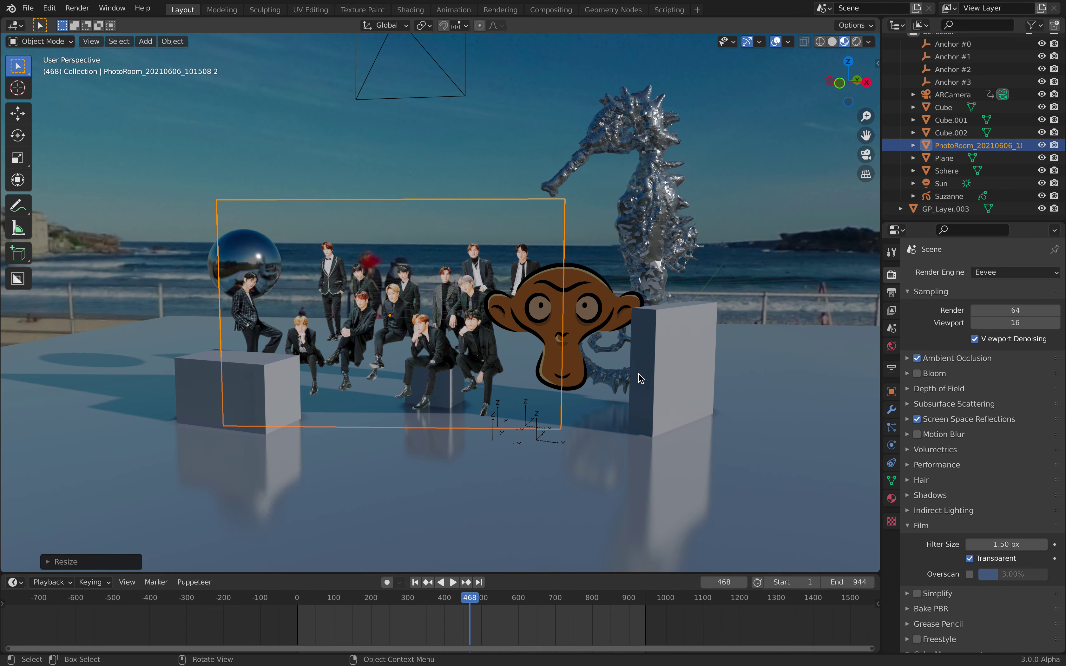
Step: Orbit the composite outside the camera, scrub the timeline and briefly play the animation, stopping at frame 595
{"action": "middle_click_drag", "start_coordinate": [638, 374], "coordinate": [610, 270]}
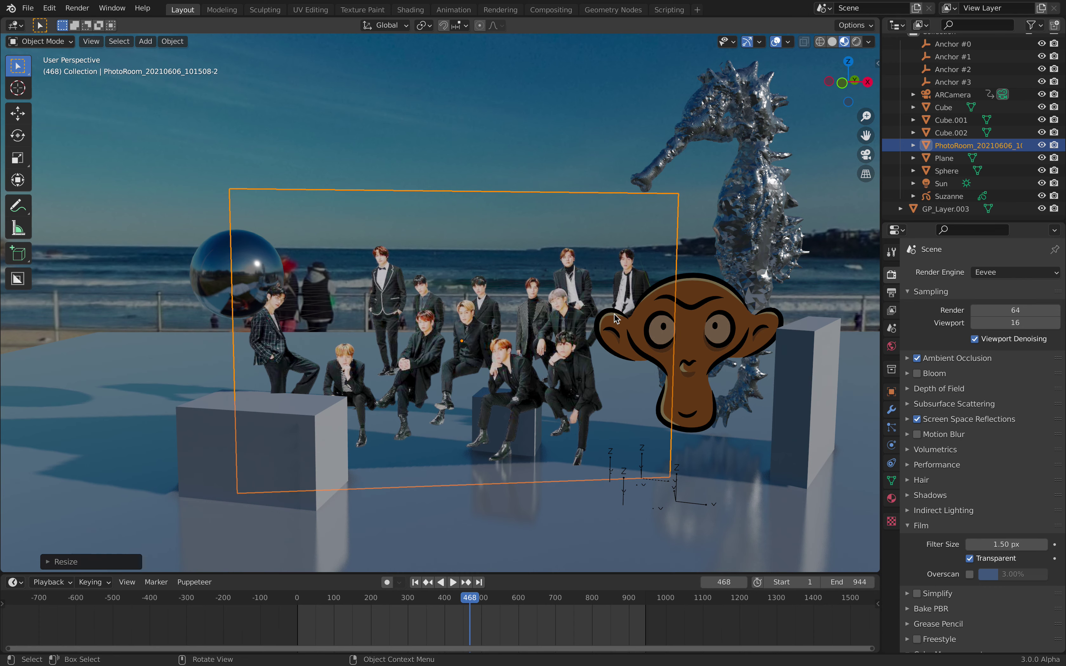
{"action": "left_click_drag", "start_coordinate": [588, 601], "coordinate": [590, 600]}
{"action": "key", "text": "space"}
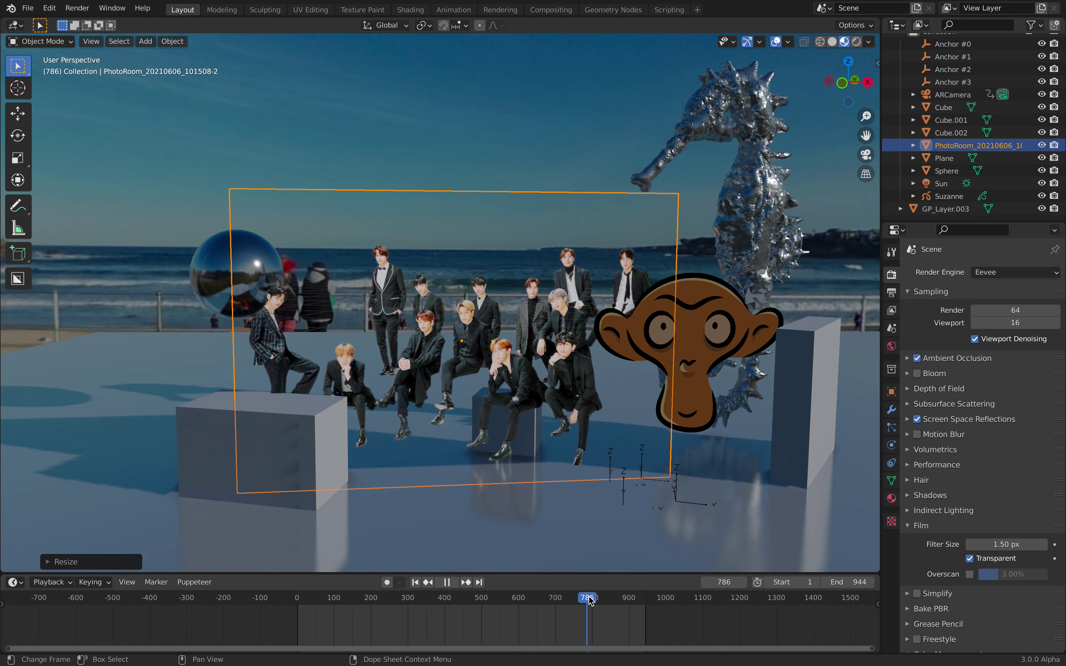
{"action": "key", "text": "Escape"}
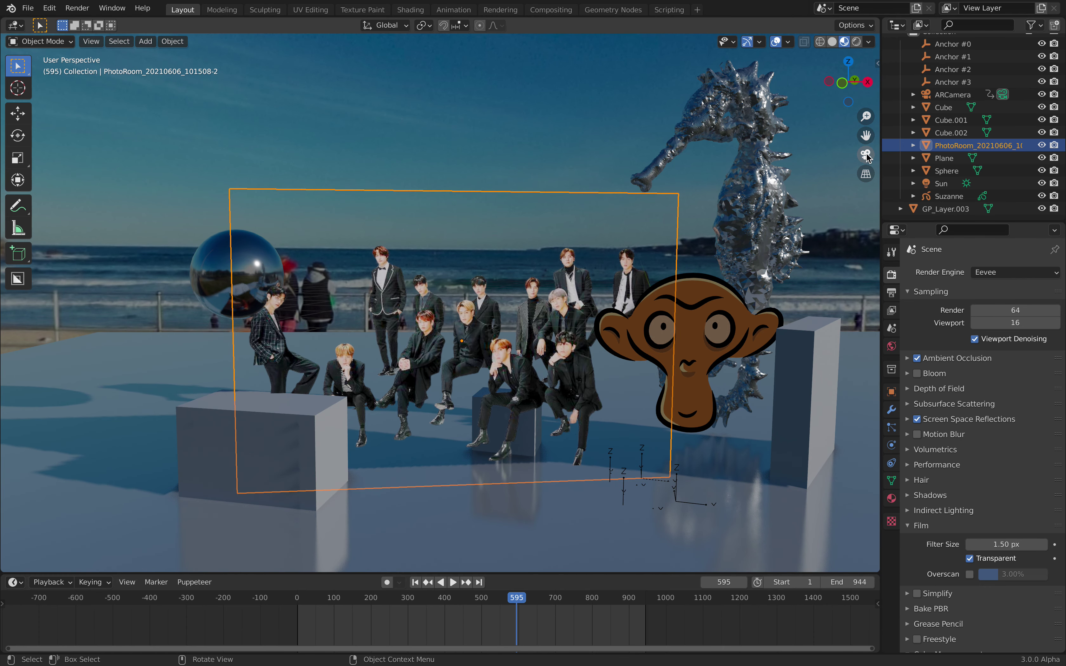
Step: Look through the AR camera in Rendered shading and scrub the footage between frames 387 and 751, stopping at frame 689
{"action": "left_click", "coordinate": [866, 155]}
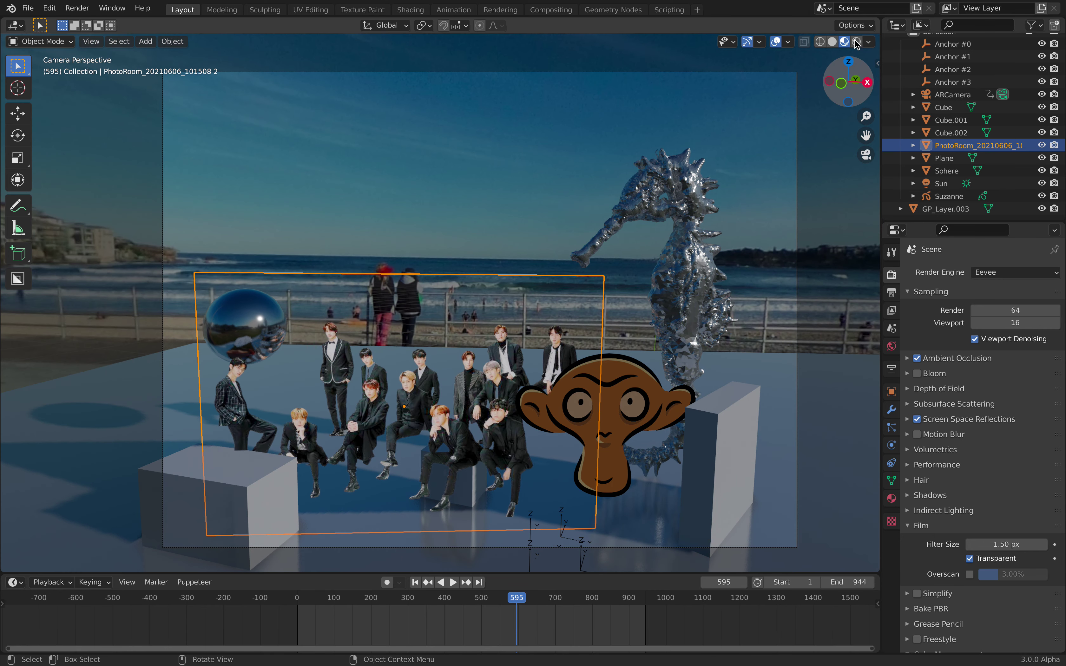
{"action": "left_click", "coordinate": [857, 42]}
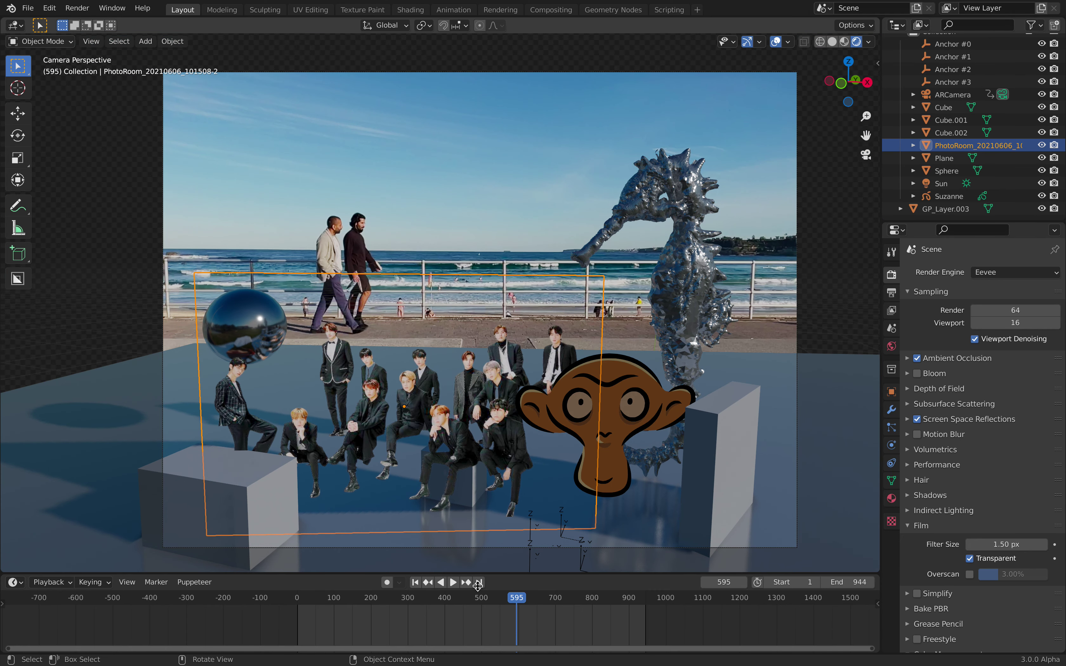
{"action": "left_click", "coordinate": [467, 600]}
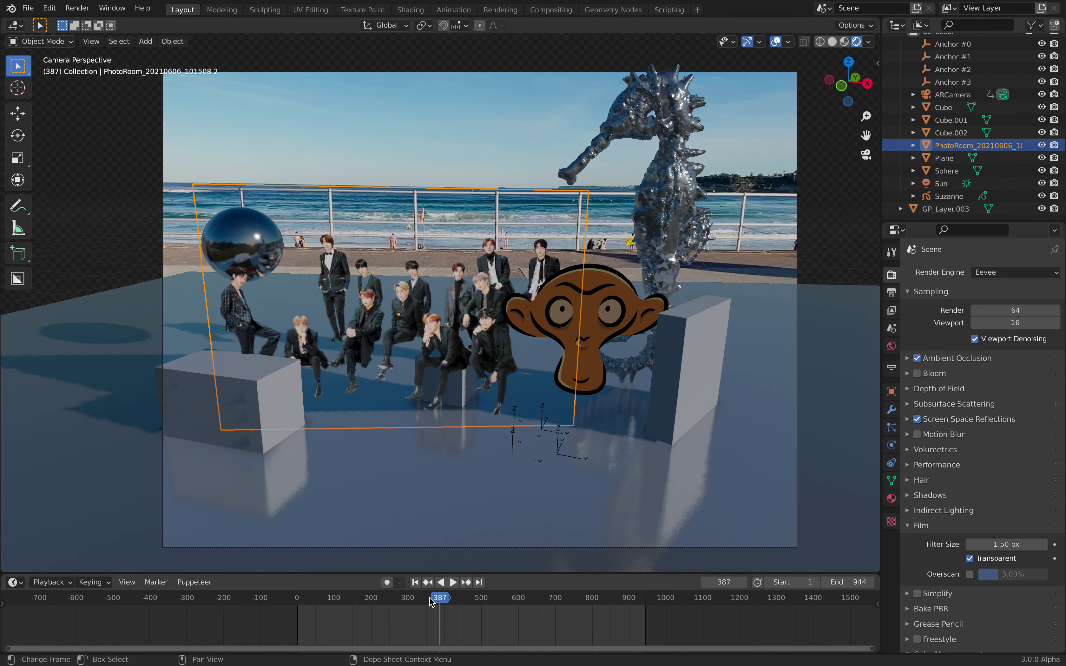
{"action": "left_click", "coordinate": [493, 605]}
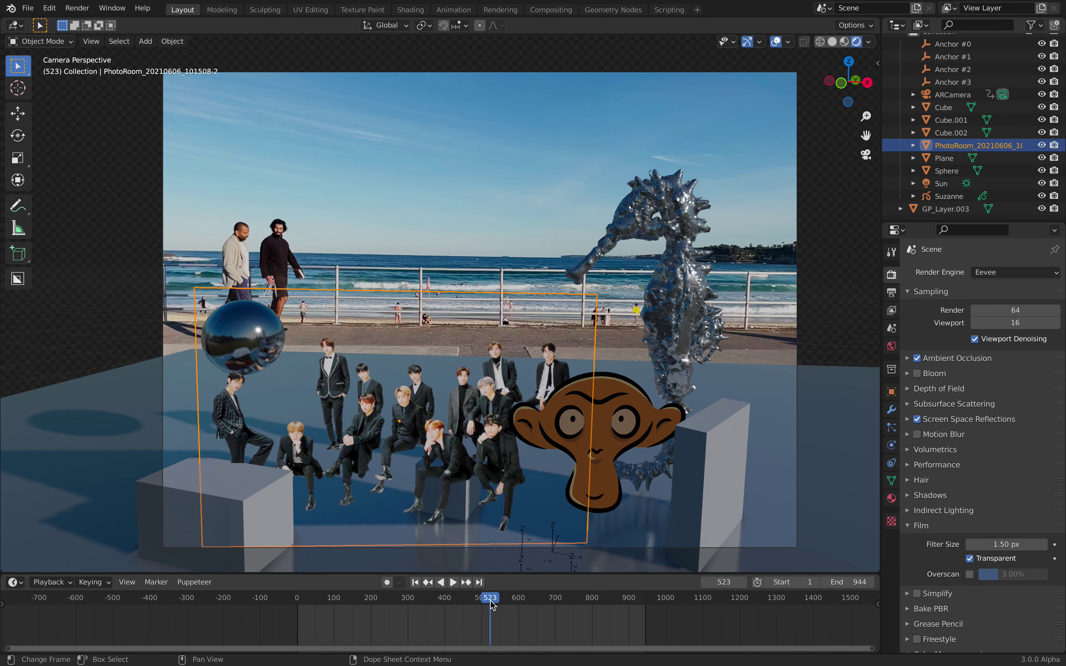
{"action": "left_click", "coordinate": [547, 602]}
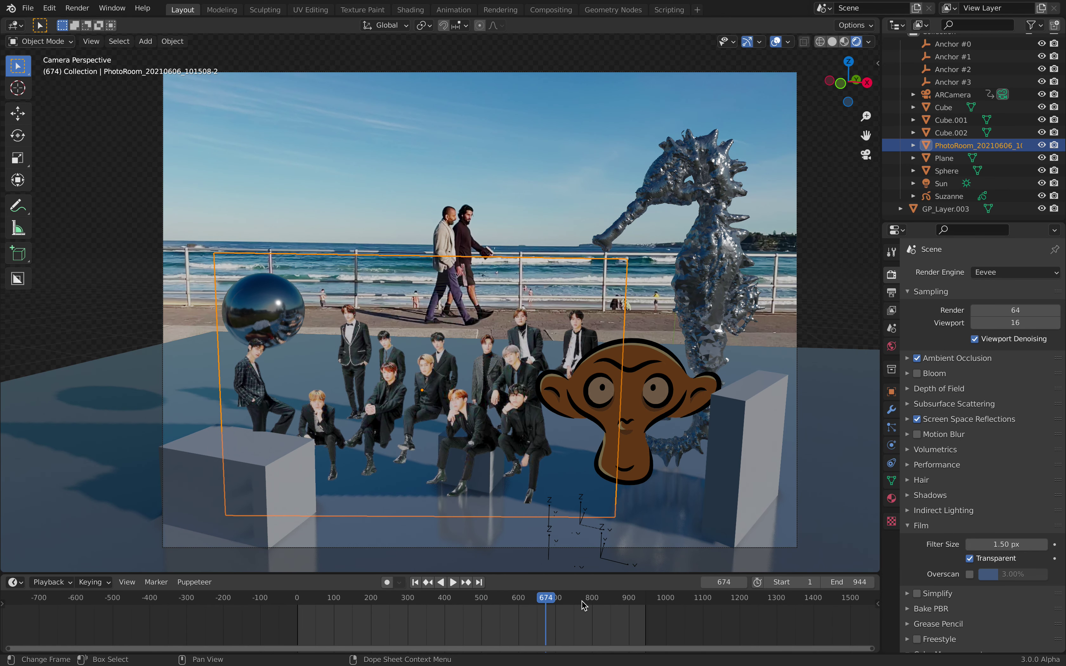
{"action": "mouse_move", "coordinate": [546, 601]}
{"action": "left_mouse_down"}
{"action": "mouse_move", "coordinate": [607, 603]}
{"action": "mouse_move", "coordinate": [548, 604]}
{"action": "left_mouse_up"}
{"action": "key", "text": "shift+ctrl+space"}
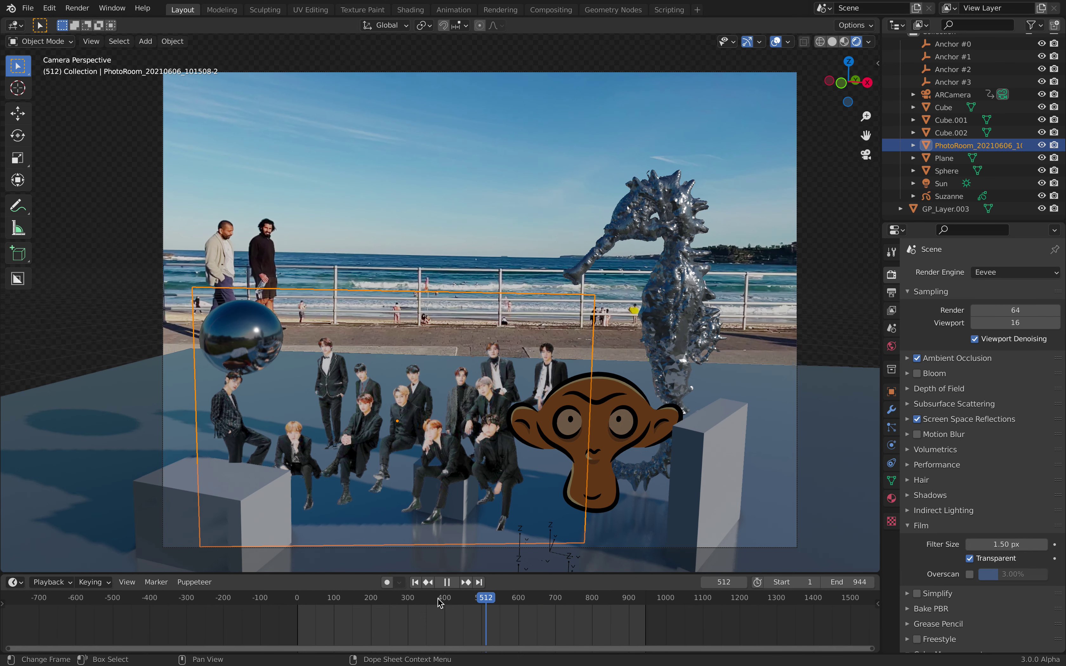
{"action": "left_click", "coordinate": [534, 601]}
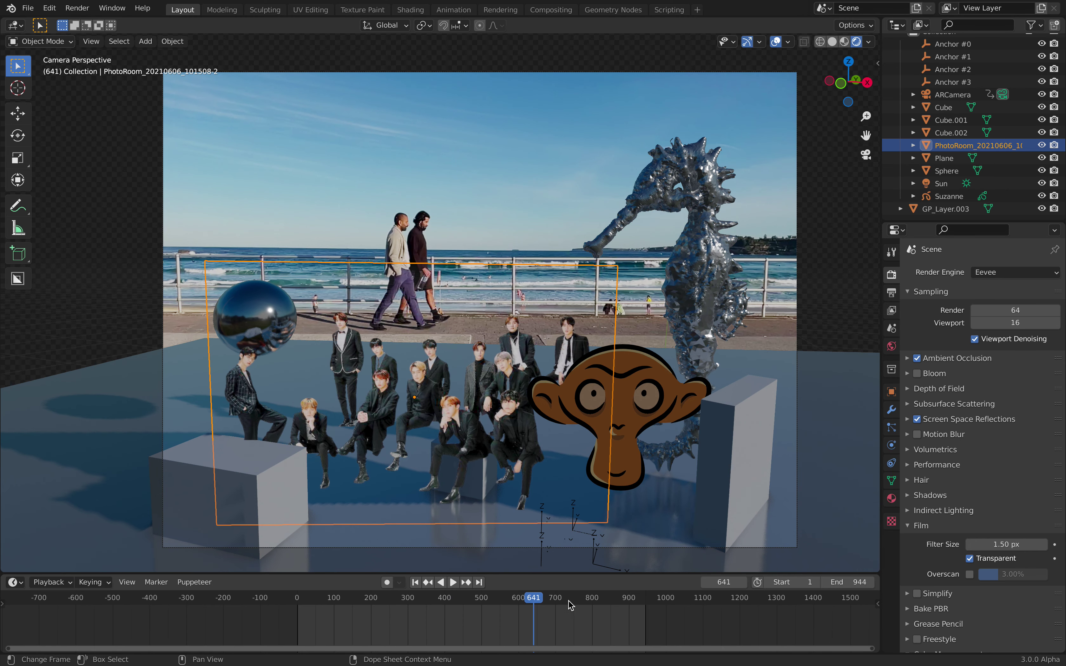
{"action": "left_click_drag", "start_coordinate": [587, 601], "coordinate": [596, 600]}
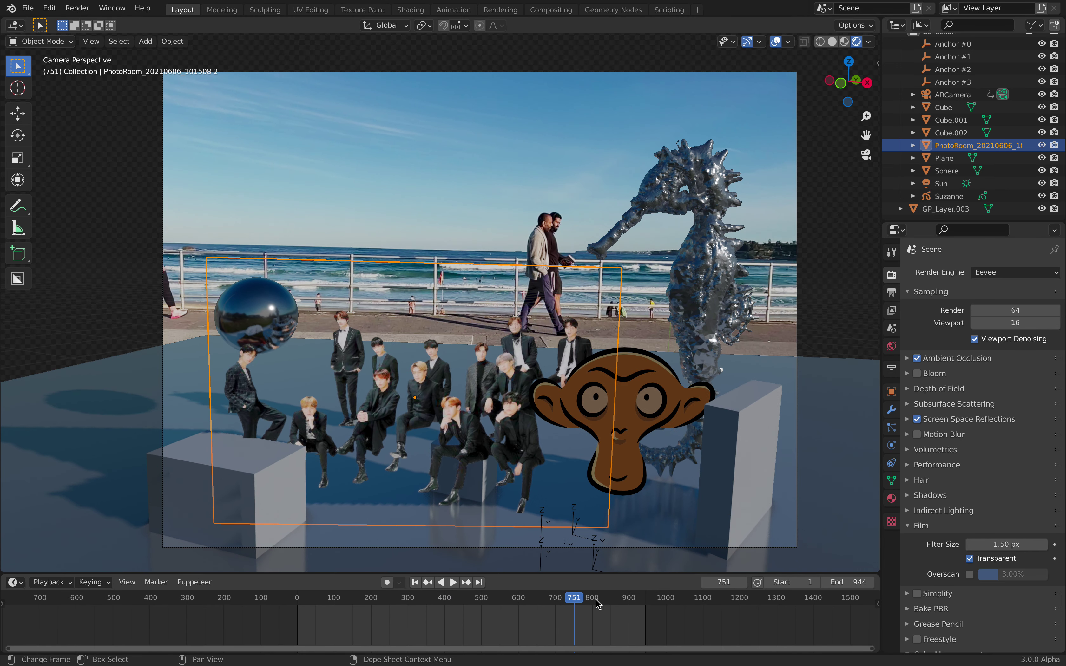
{"action": "left_click", "coordinate": [552, 601]}
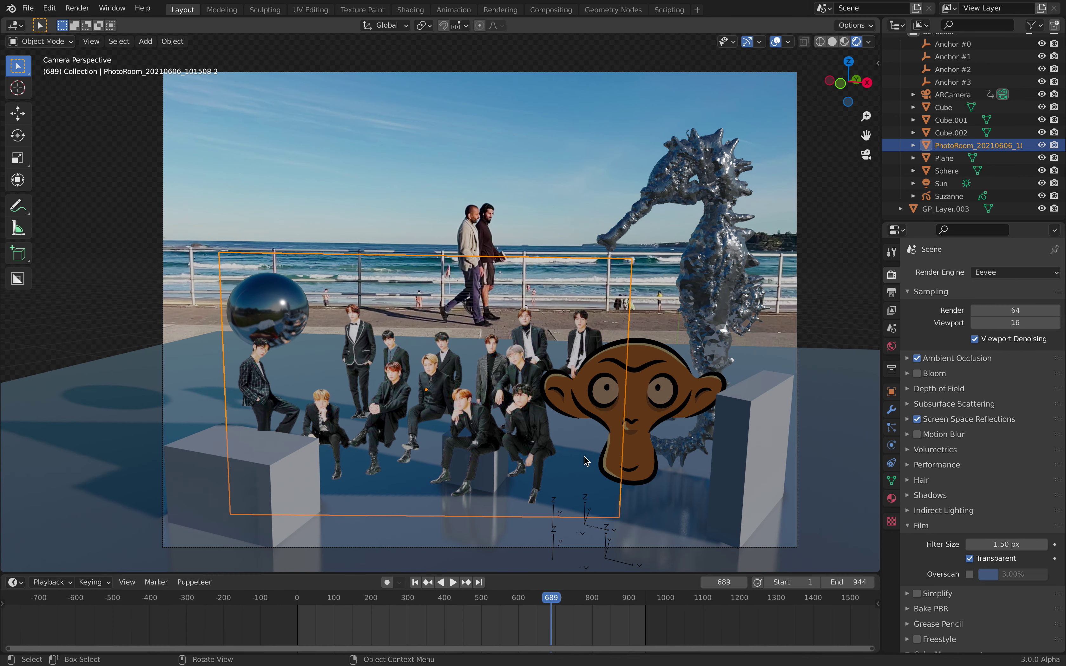
Step: Play and scrub back and forth between frames 400 and 757 to check the tracked objects against the passers-by, ending at frame 688
{"action": "left_click", "coordinate": [594, 599]}
{"action": "left_click_drag", "start_coordinate": [595, 600], "coordinate": [506, 600]}
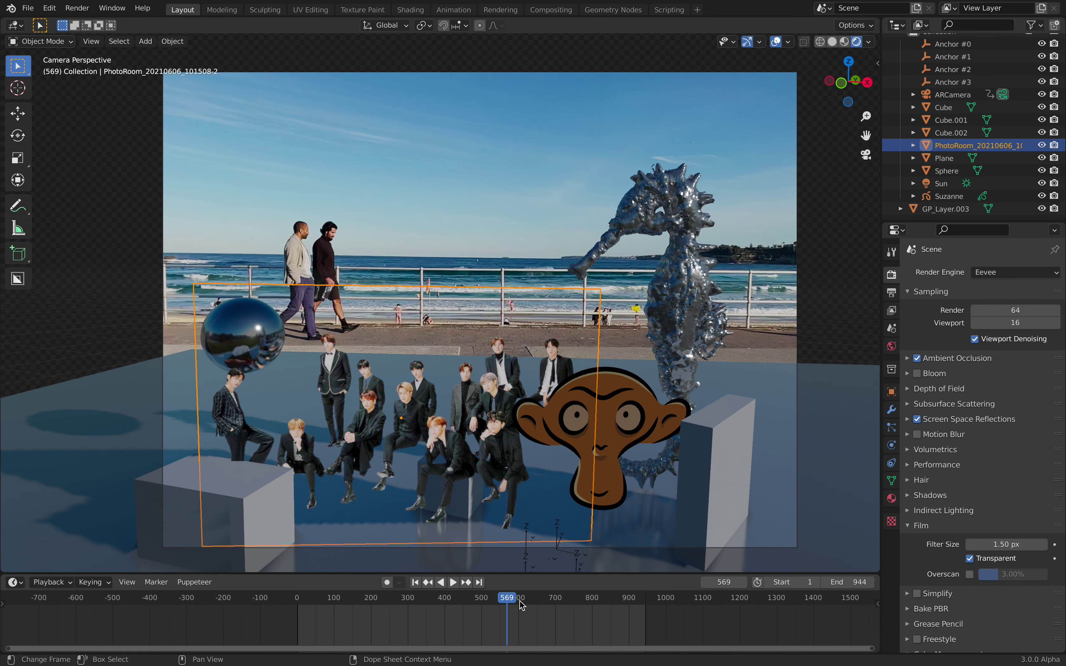
{"action": "left_click", "coordinate": [576, 602]}
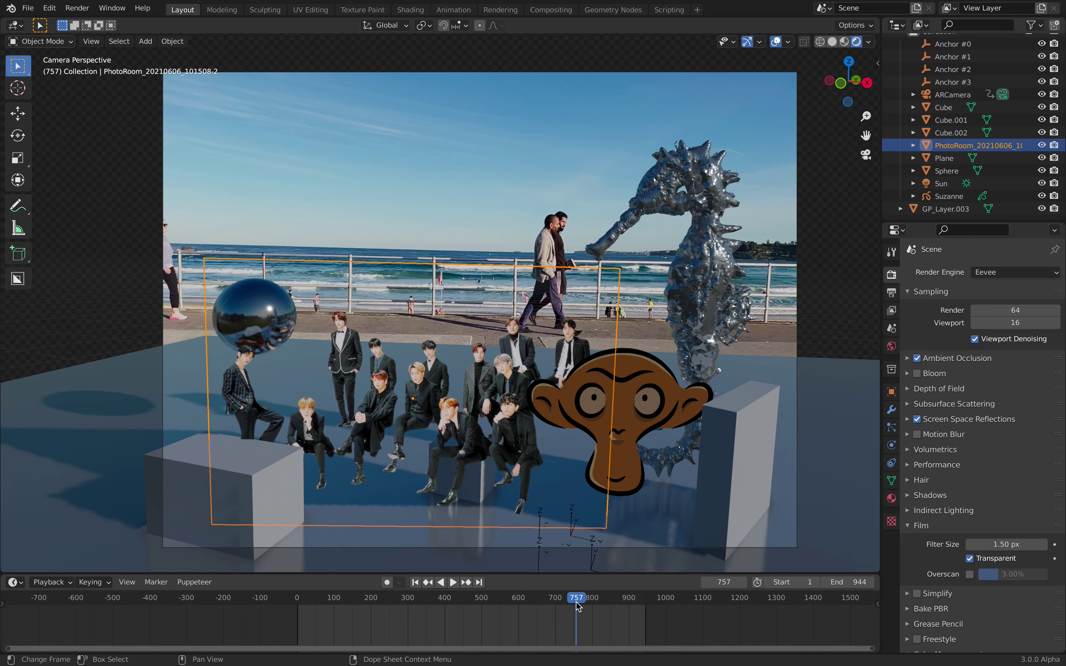
{"action": "key", "text": "space"}
{"action": "left_click", "coordinate": [568, 600]}
{"action": "key", "text": "space"}
{"action": "left_click", "coordinate": [568, 600]}
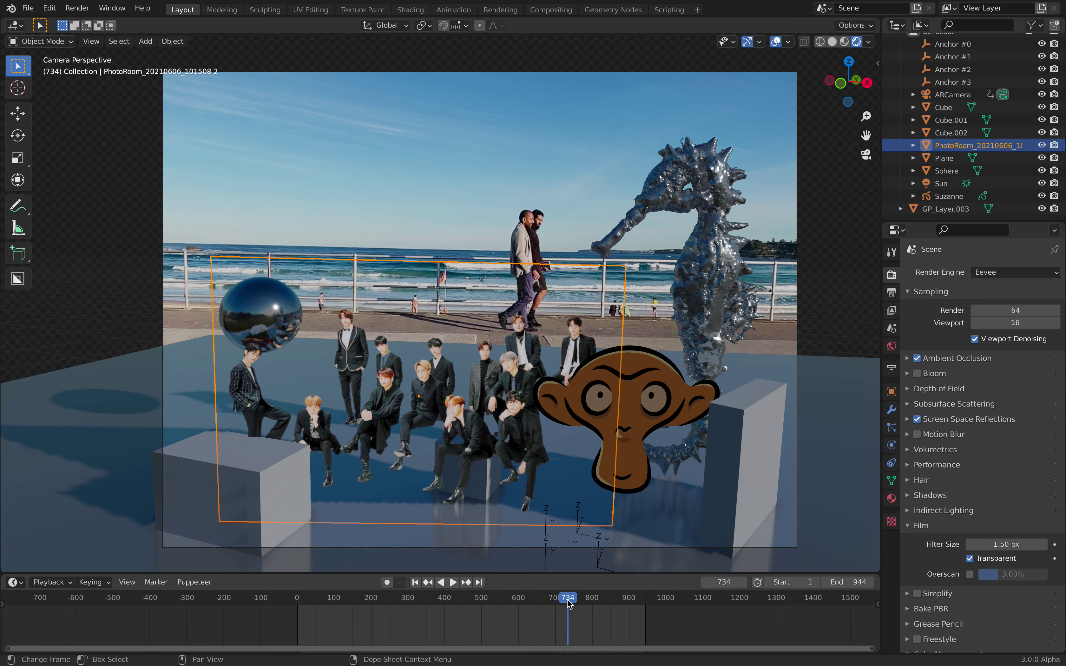
{"action": "left_click", "coordinate": [485, 600]}
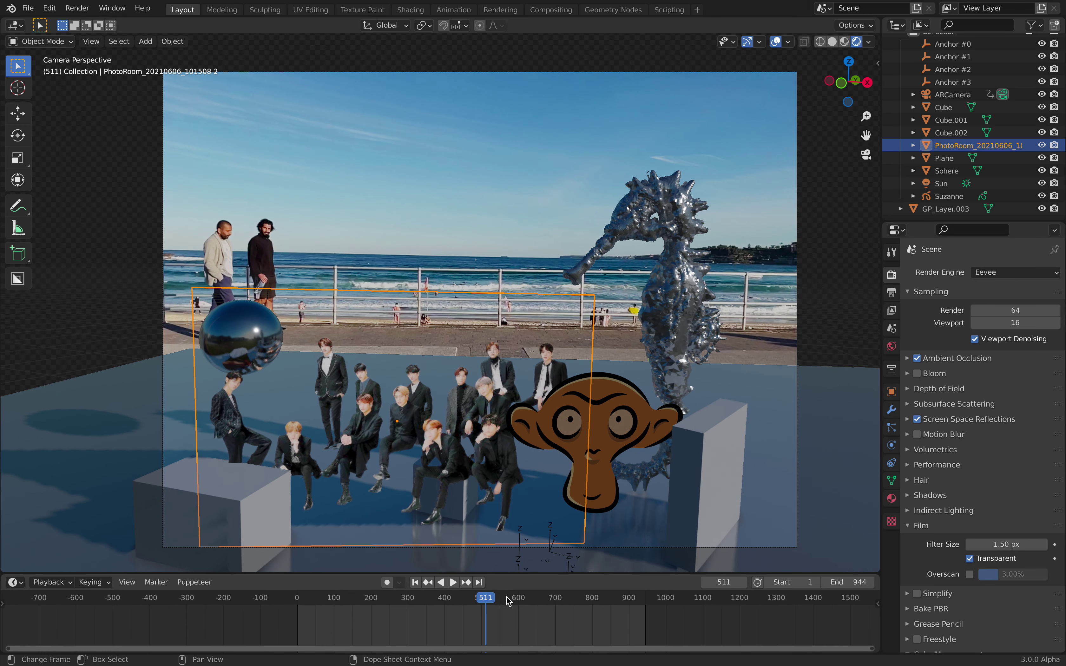
{"action": "left_click_drag", "start_coordinate": [426, 592], "coordinate": [490, 597]}
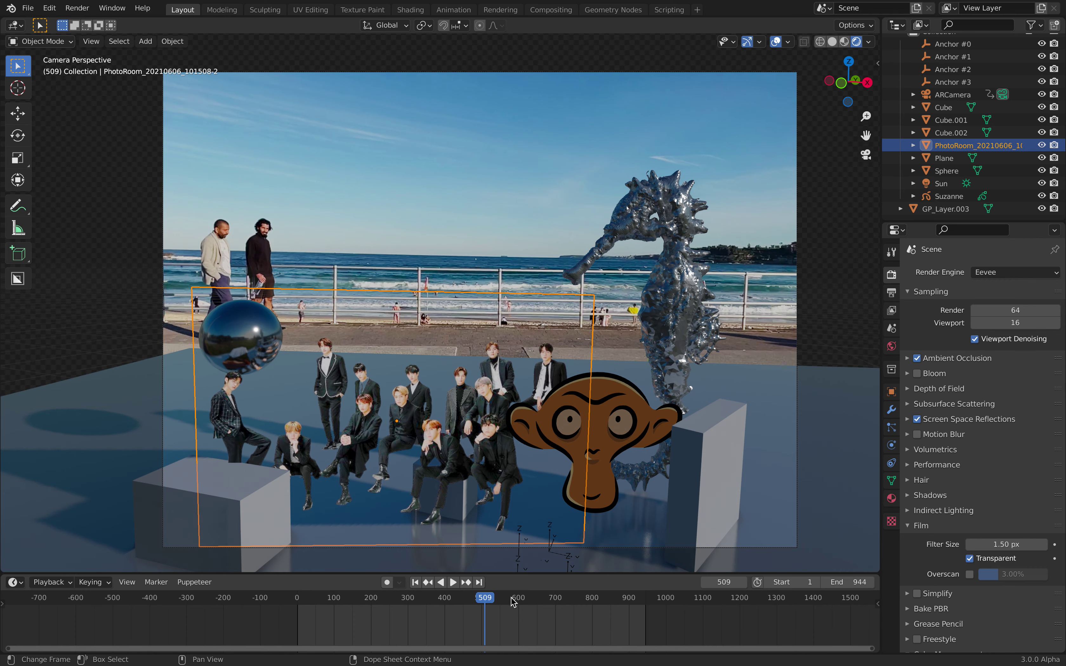
{"action": "left_click_drag", "start_coordinate": [512, 600], "coordinate": [574, 600]}
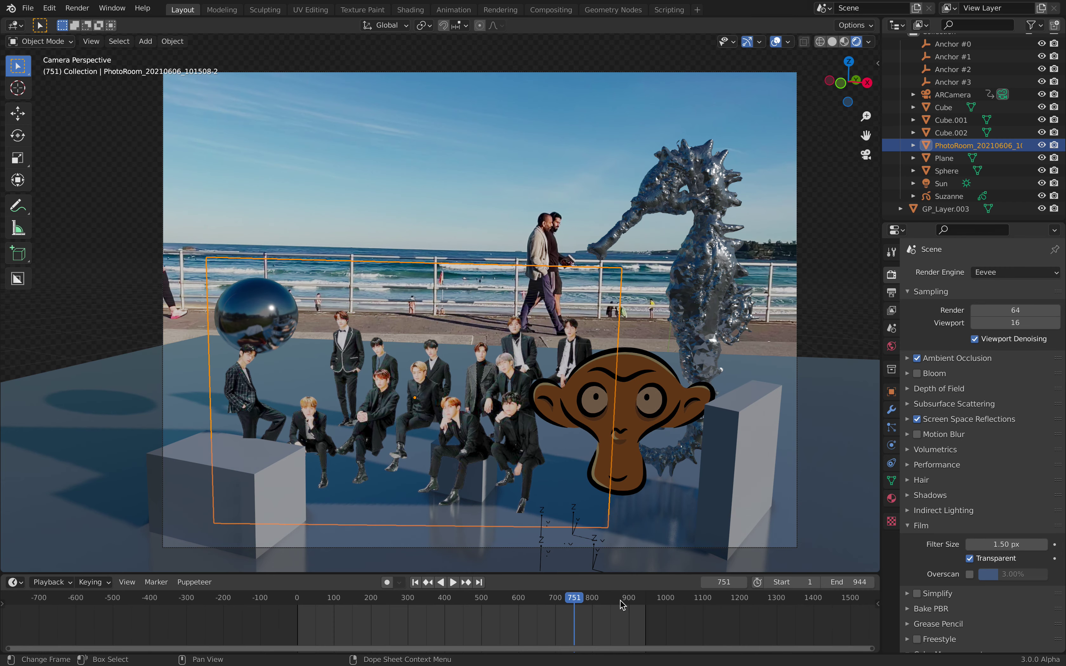
{"action": "key", "text": "space"}
{"action": "left_click_drag", "start_coordinate": [552, 601], "coordinate": [462, 598]}
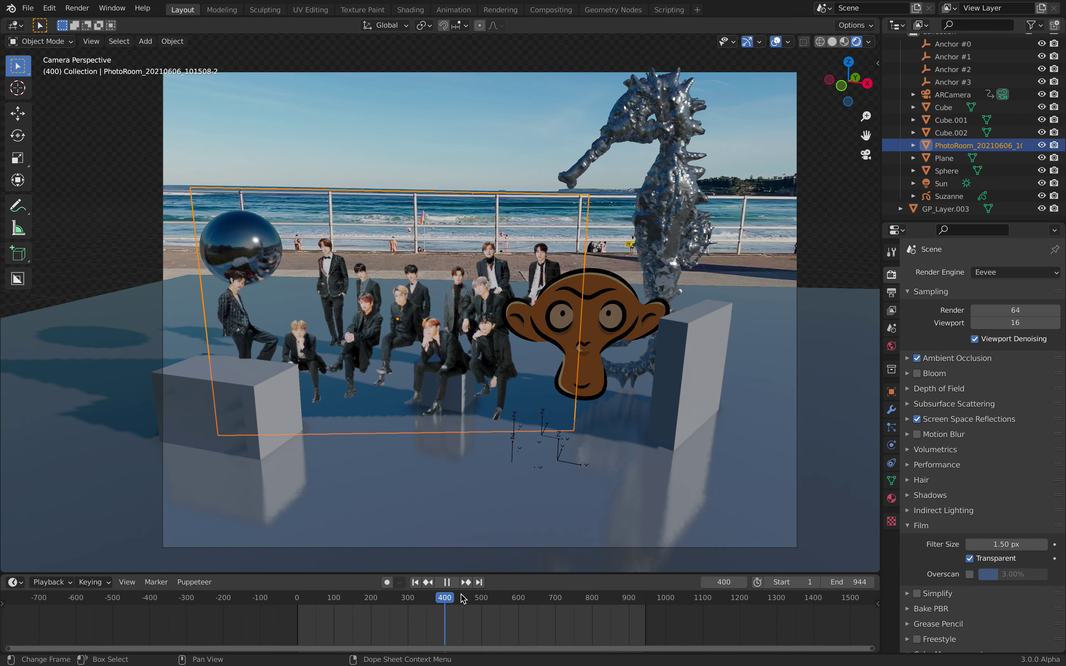
{"action": "left_click_drag", "start_coordinate": [582, 603], "coordinate": [552, 601]}
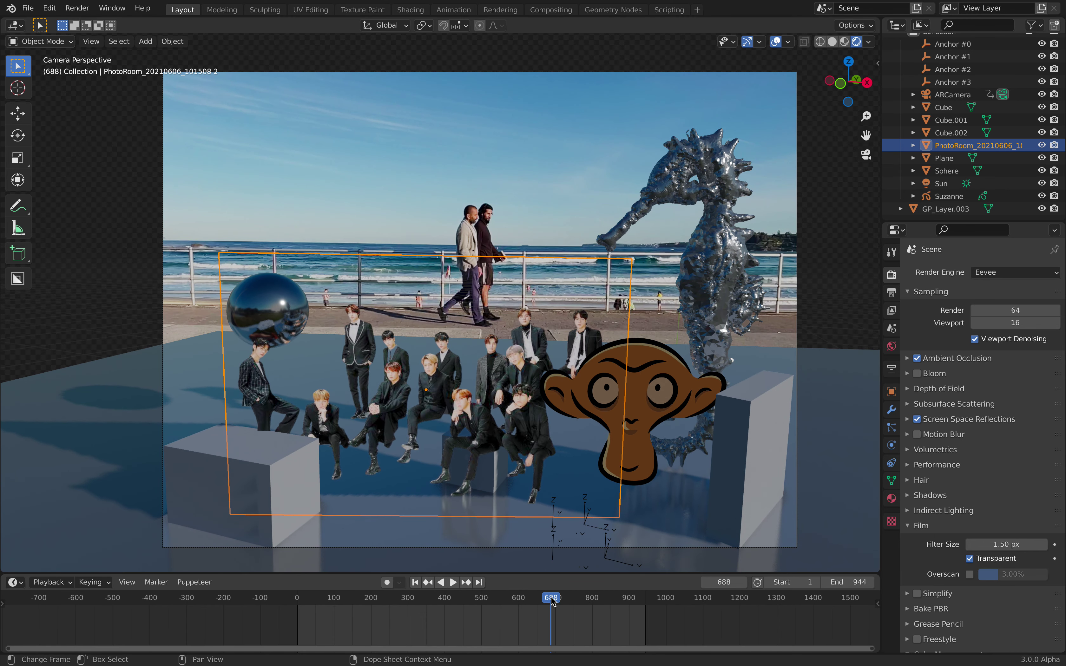
Step: Leave the camera view, examine the whole floor plane and objects from farther out, and change the viewport shading to Solid
{"action": "middle_click_drag", "start_coordinate": [542, 308], "coordinate": [574, 308]}
{"action": "scroll", "coordinate": [573, 309], "scroll_direction": "up", "scroll_amount": 1}
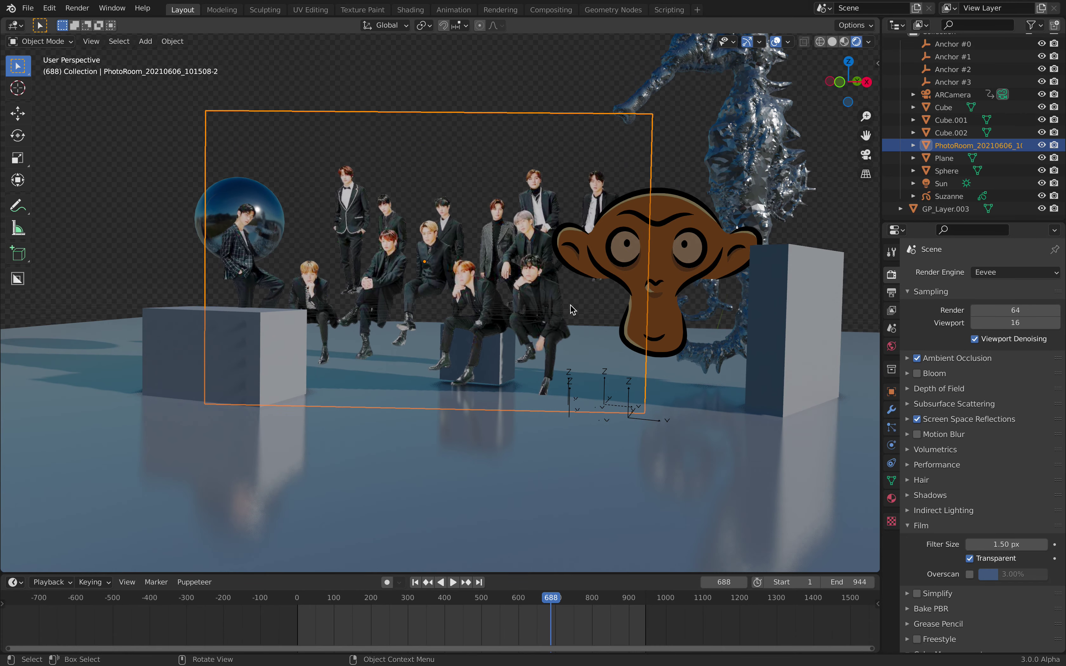
{"action": "middle_click_drag", "start_coordinate": [509, 183], "coordinate": [767, 128]}
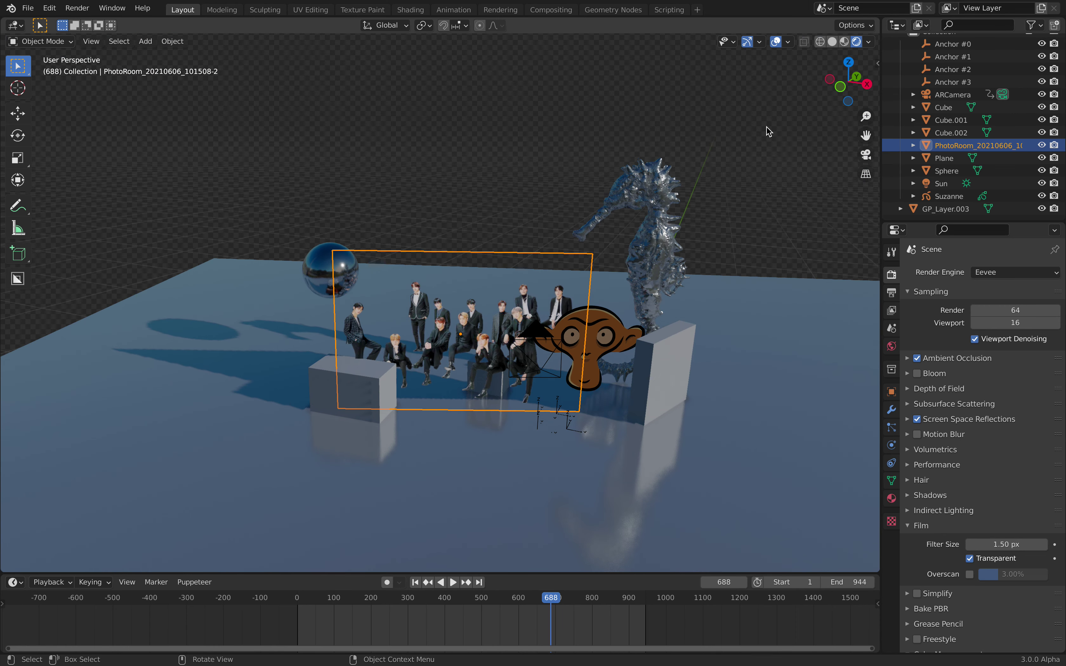
{"action": "left_click", "coordinate": [833, 43]}
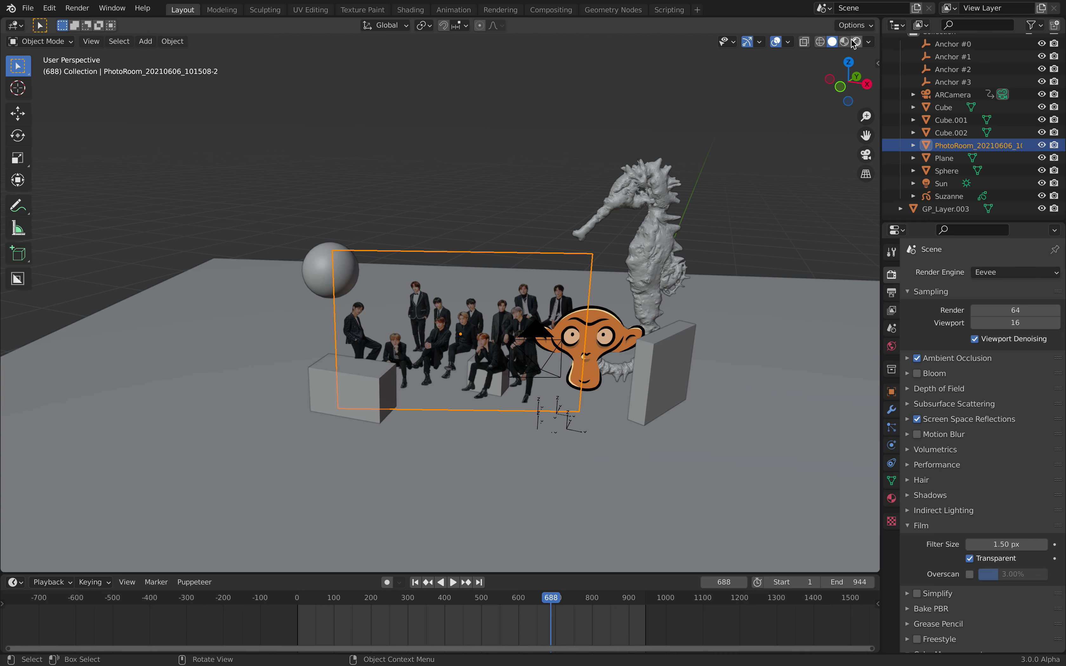
Step: Set the viewport shading to Material Preview and examine the composite against the 360 photo from a low angle
{"action": "left_click", "coordinate": [844, 42]}
{"action": "middle_click_drag", "start_coordinate": [564, 299], "coordinate": [562, 288]}
{"action": "scroll", "coordinate": [425, 310], "scroll_direction": "up", "scroll_amount": 1}
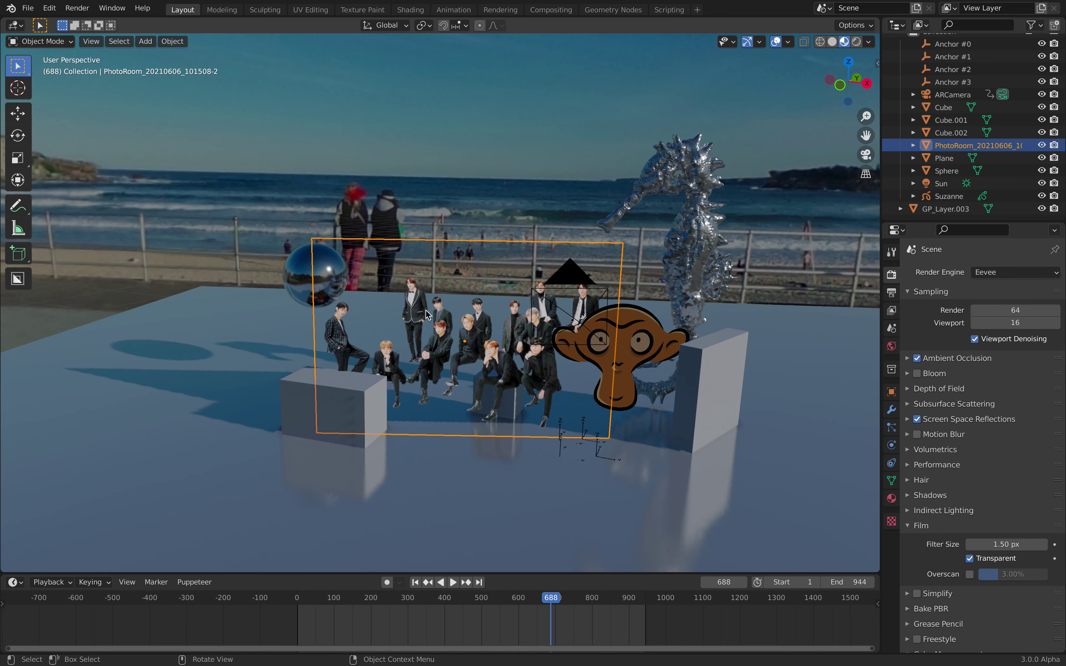
{"action": "scroll", "coordinate": [436, 280], "scroll_direction": "up", "scroll_amount": 1}
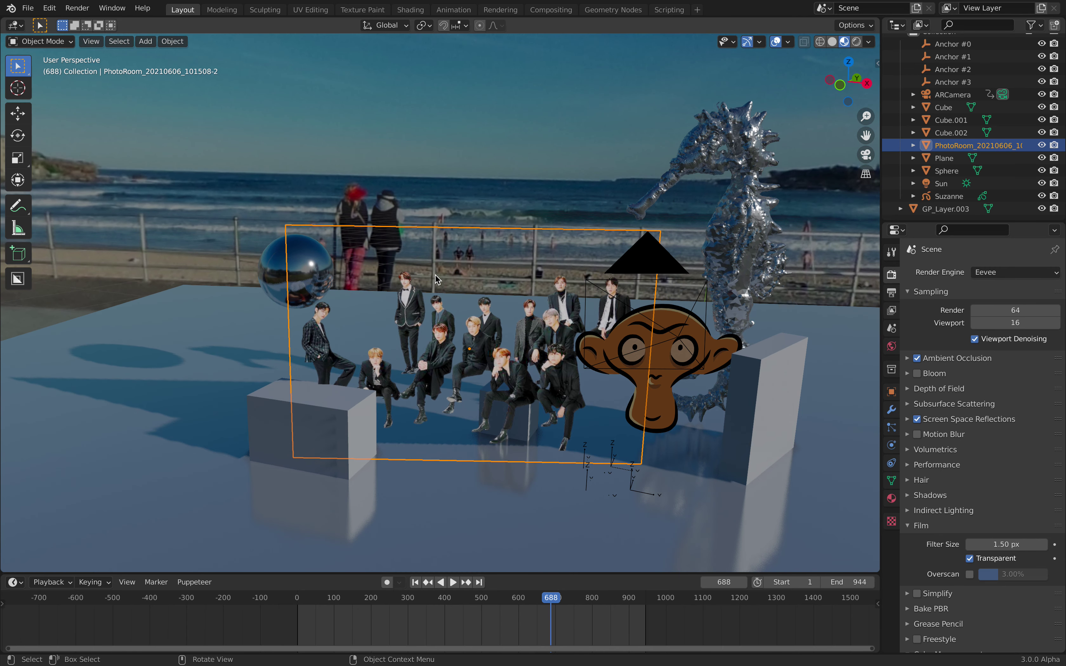
{"action": "middle_click_drag", "start_coordinate": [438, 279], "coordinate": [551, 302]}
{"action": "middle_click_drag", "start_coordinate": [538, 305], "coordinate": [543, 323]}
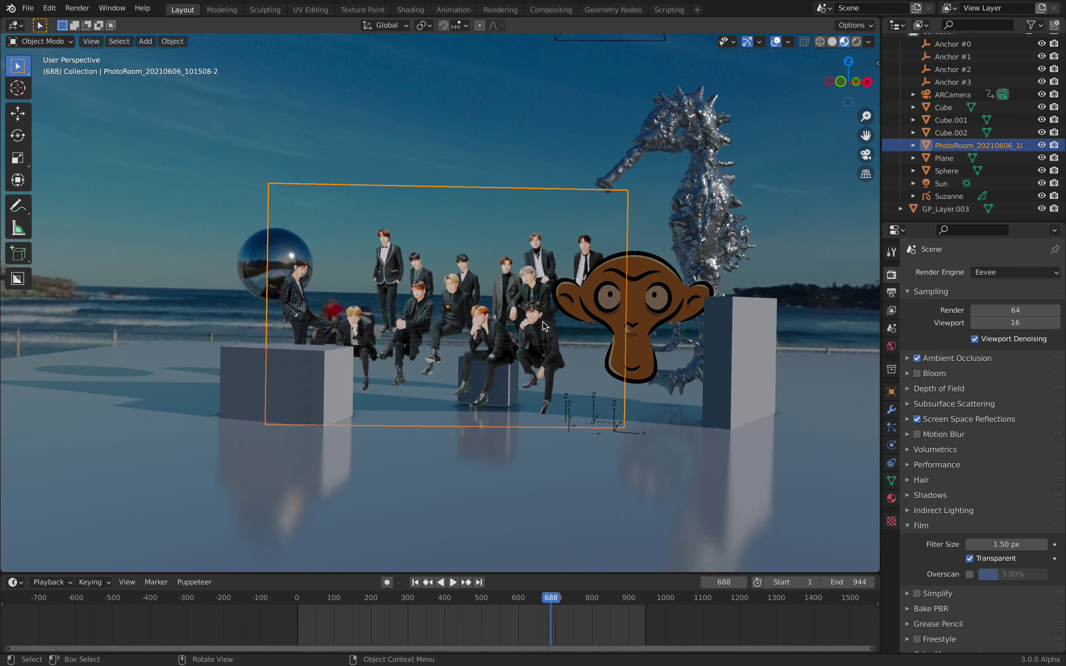